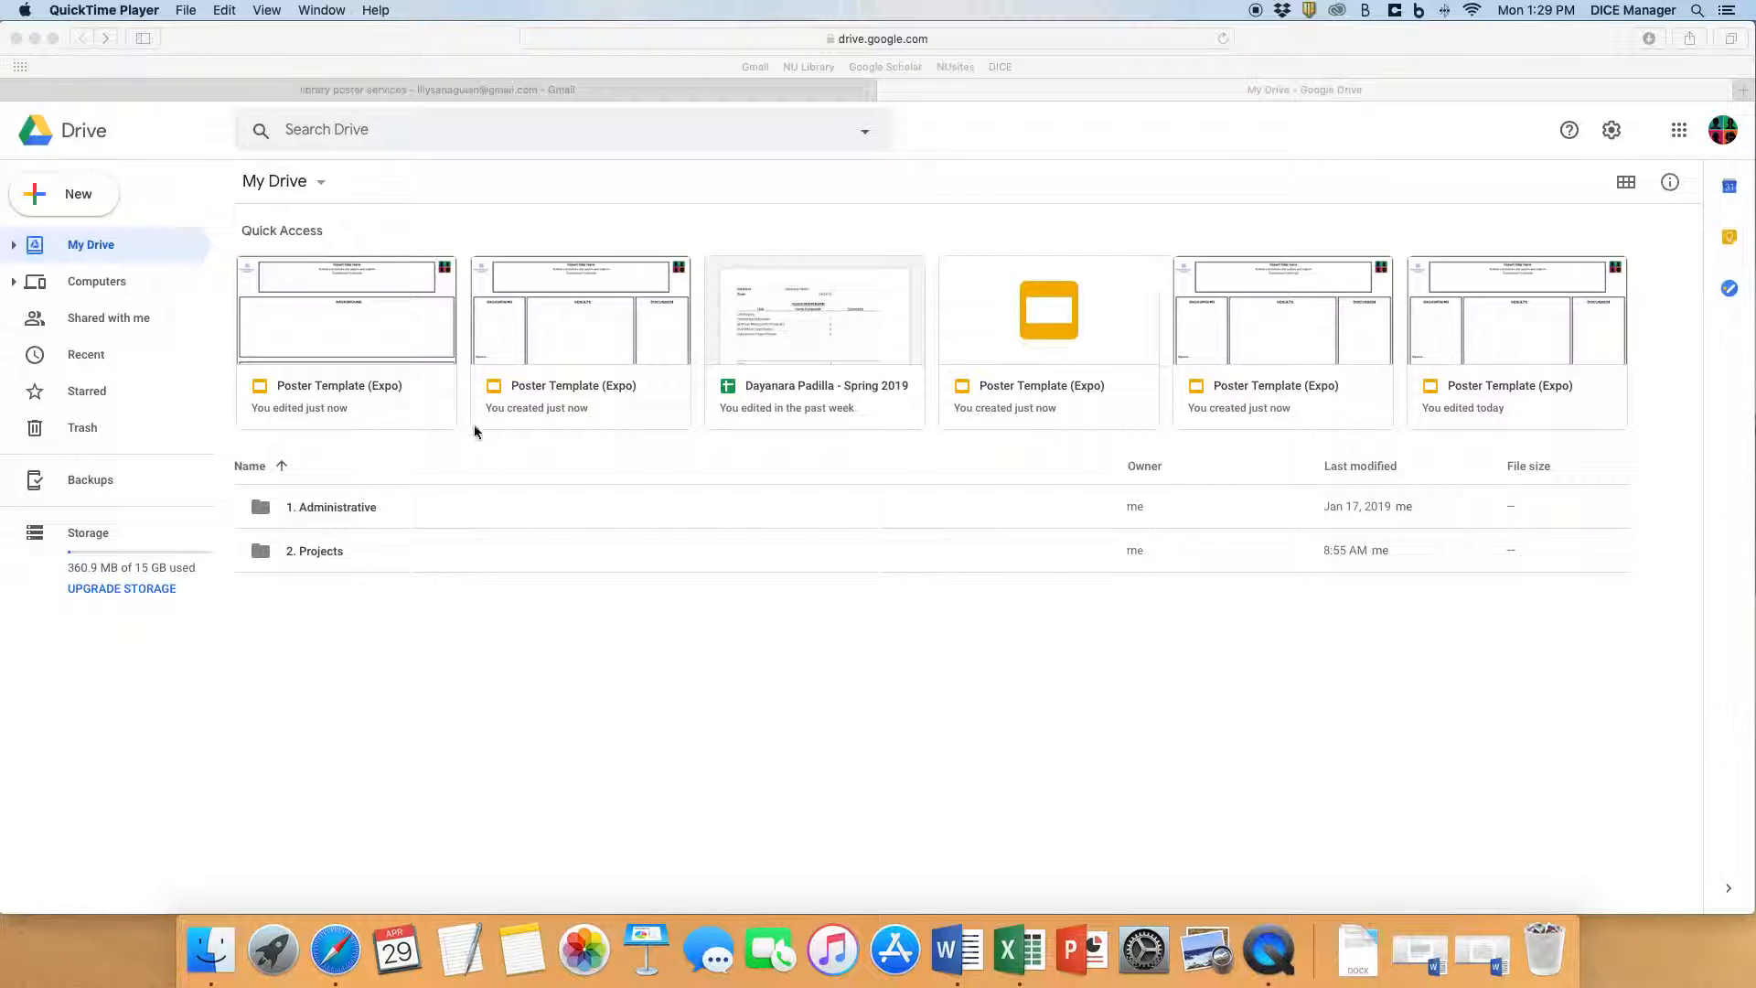
- Open the 2. Projects folder from My Drive and select the project folders from Colorism through Presidential
{"action": "left_click", "coordinate": [336, 563]}
{"action": "left_click", "coordinate": [345, 555]}
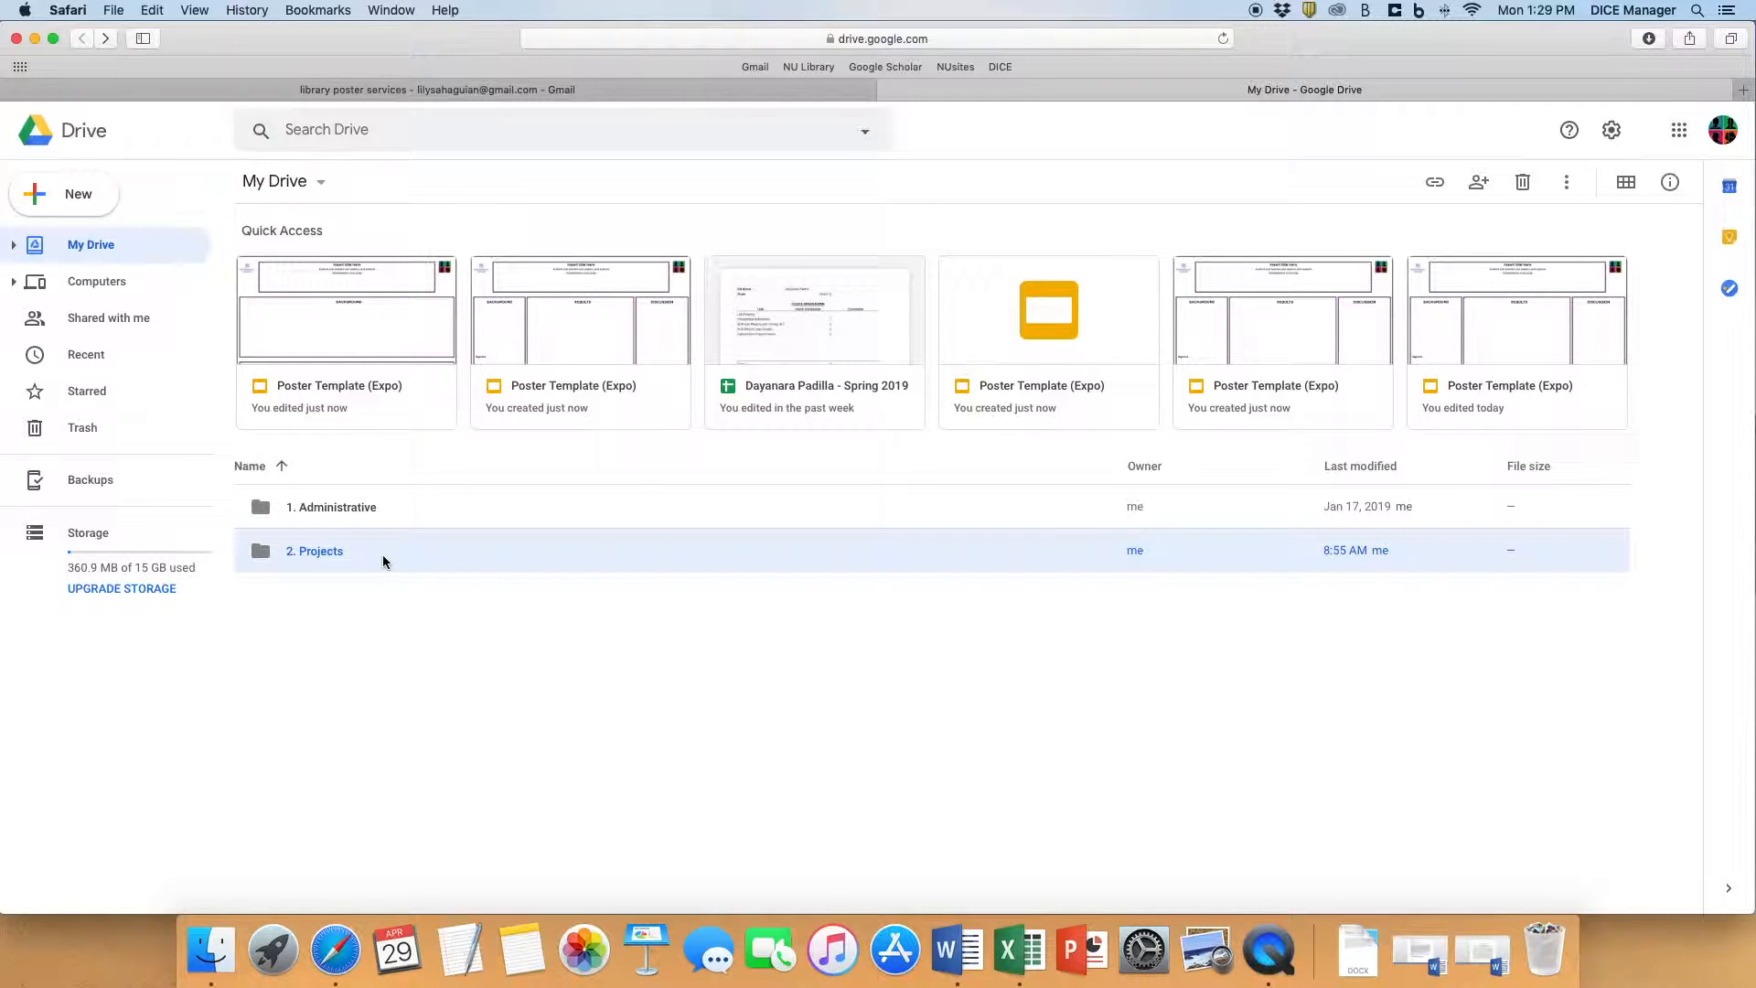
{"action": "double_click", "coordinate": [423, 562]}
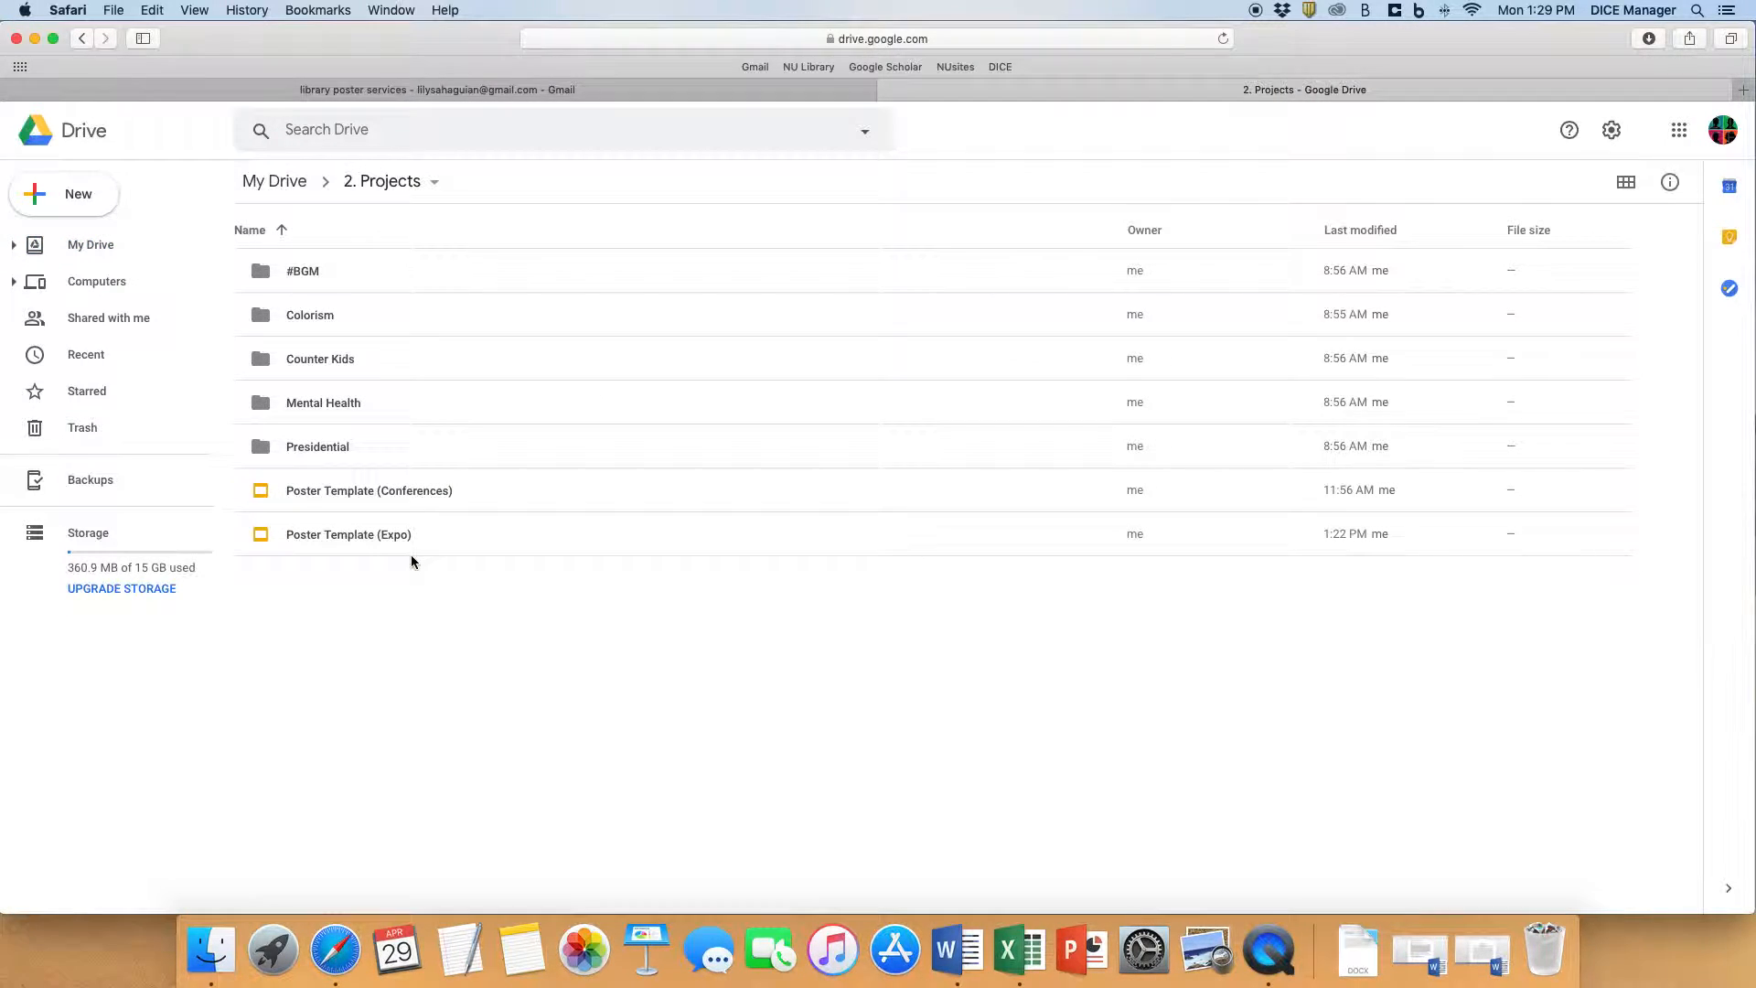
{"action": "left_click_drag", "start_coordinate": [464, 317], "coordinate": [359, 454]}
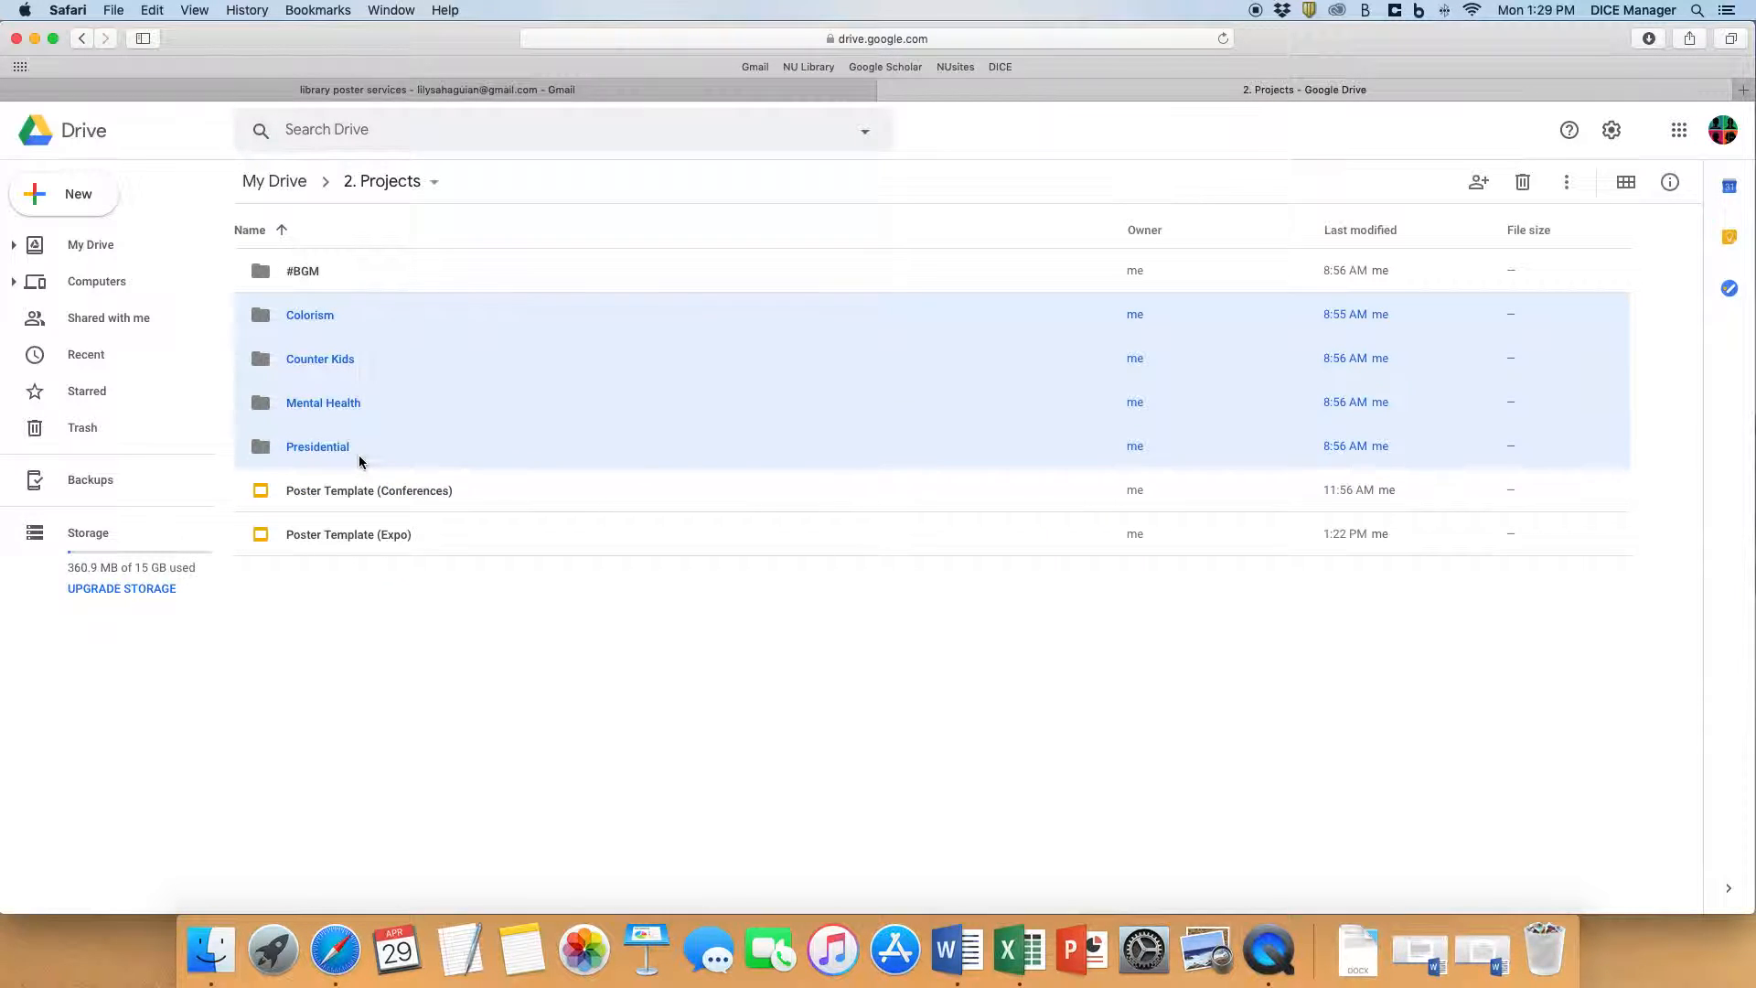
- Open Poster Template (Conferences) to review its layout, and close it with the Discussion box back in its original place
{"action": "left_click", "coordinate": [396, 497]}
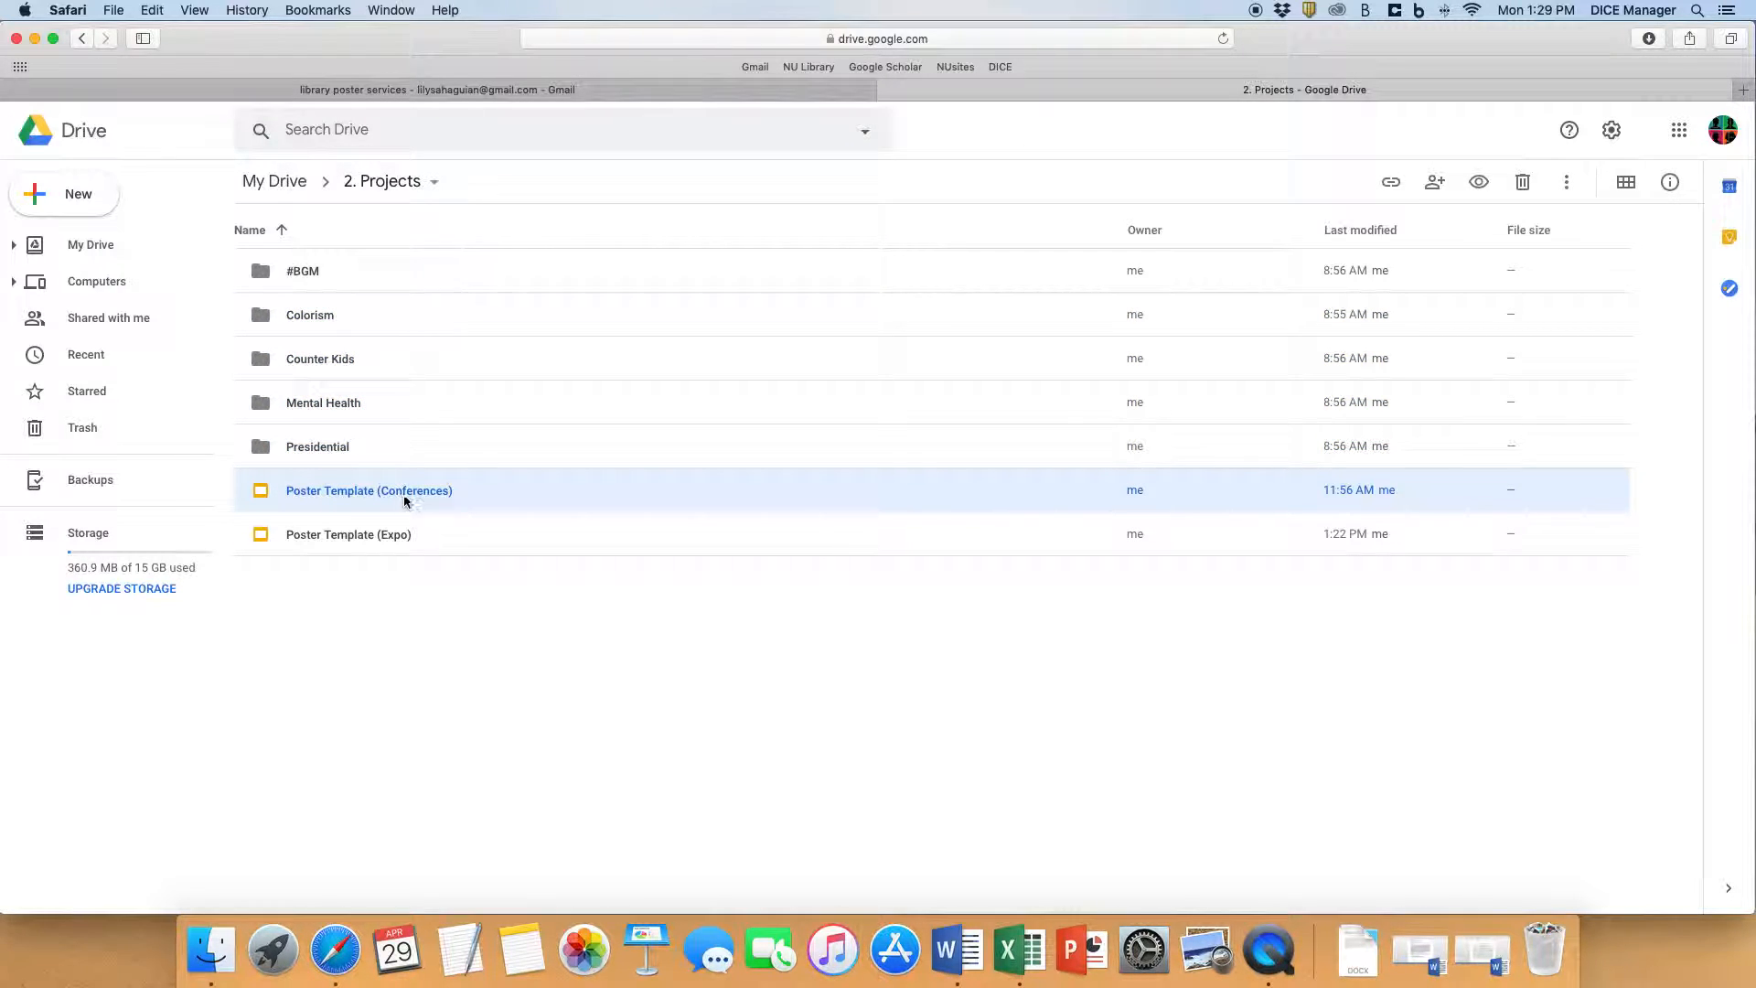
{"action": "double_click", "coordinate": [463, 498]}
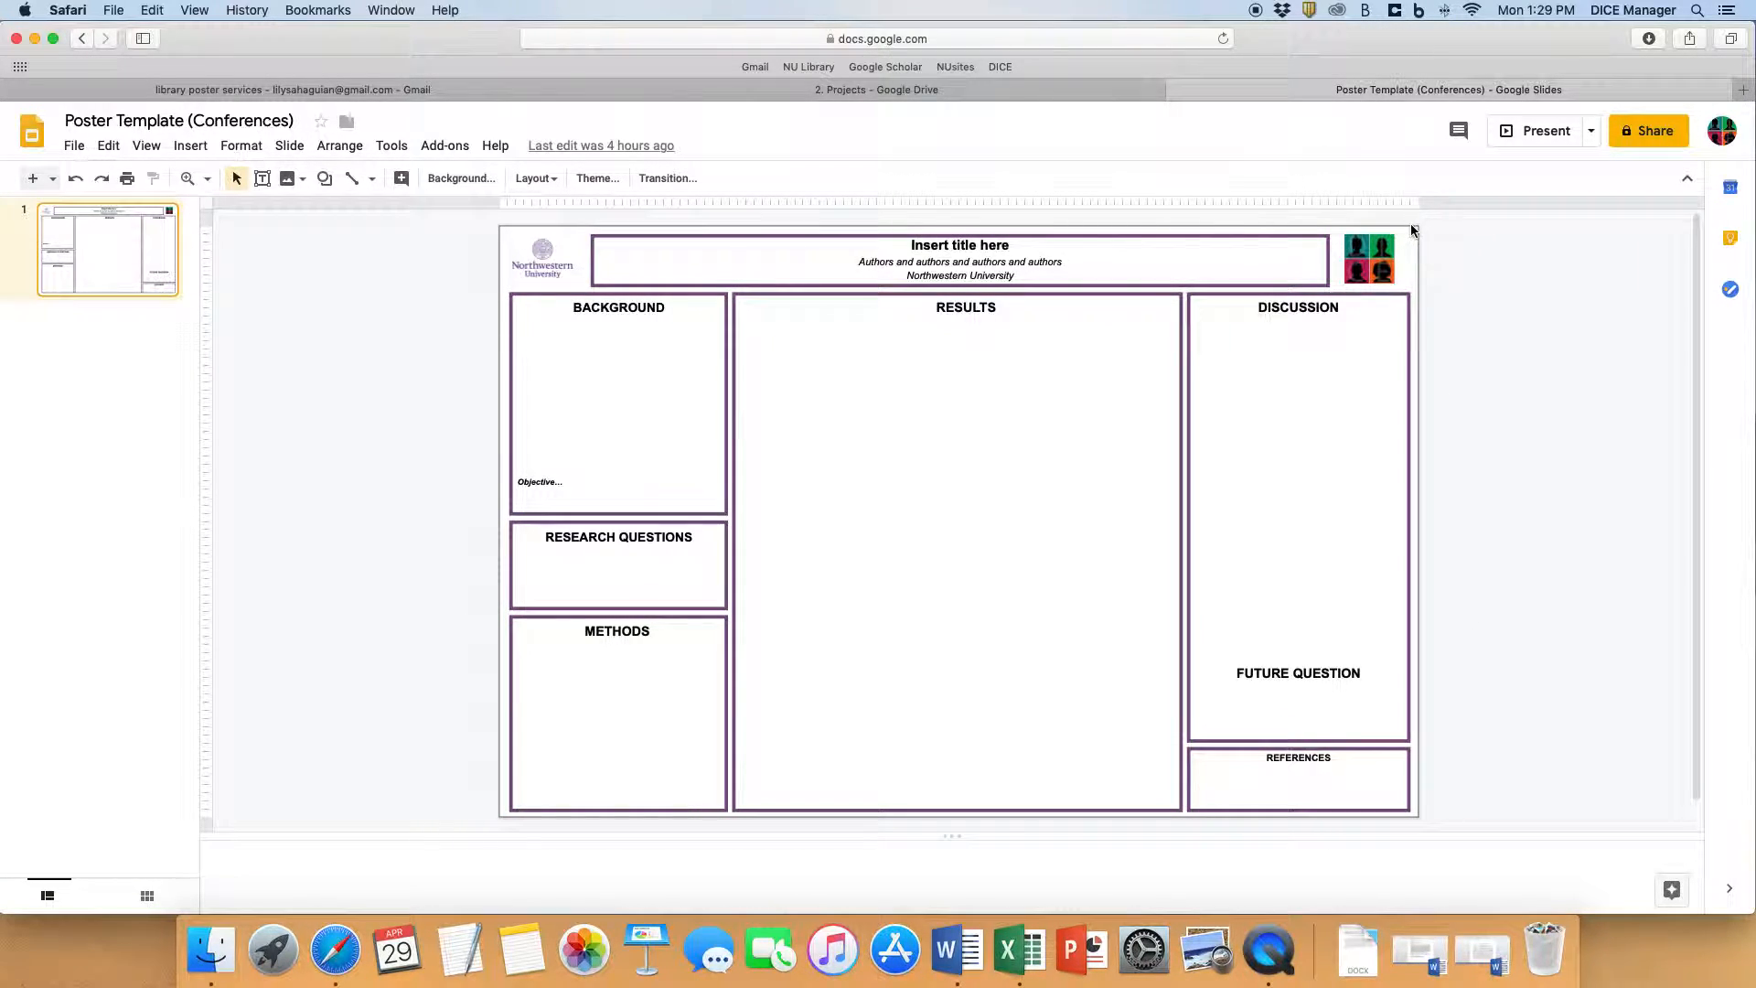
{"action": "left_click_drag", "start_coordinate": [1402, 583], "coordinate": [1401, 677]}
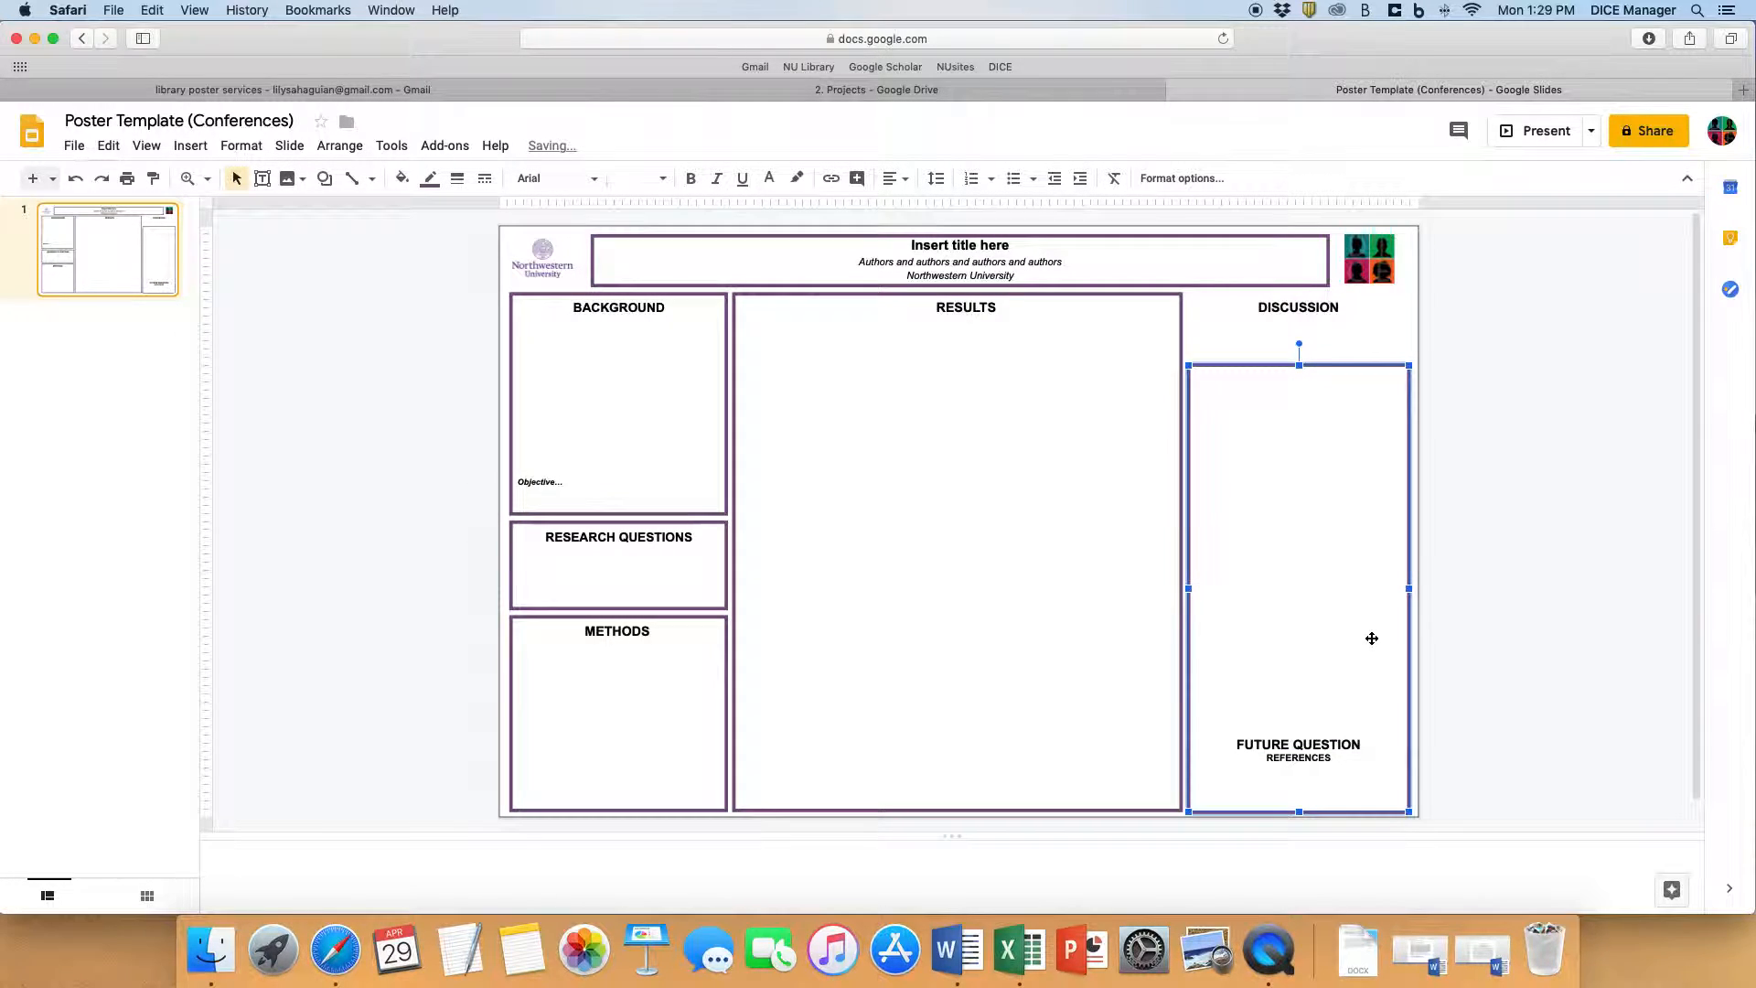
{"action": "key", "text": "super+z"}
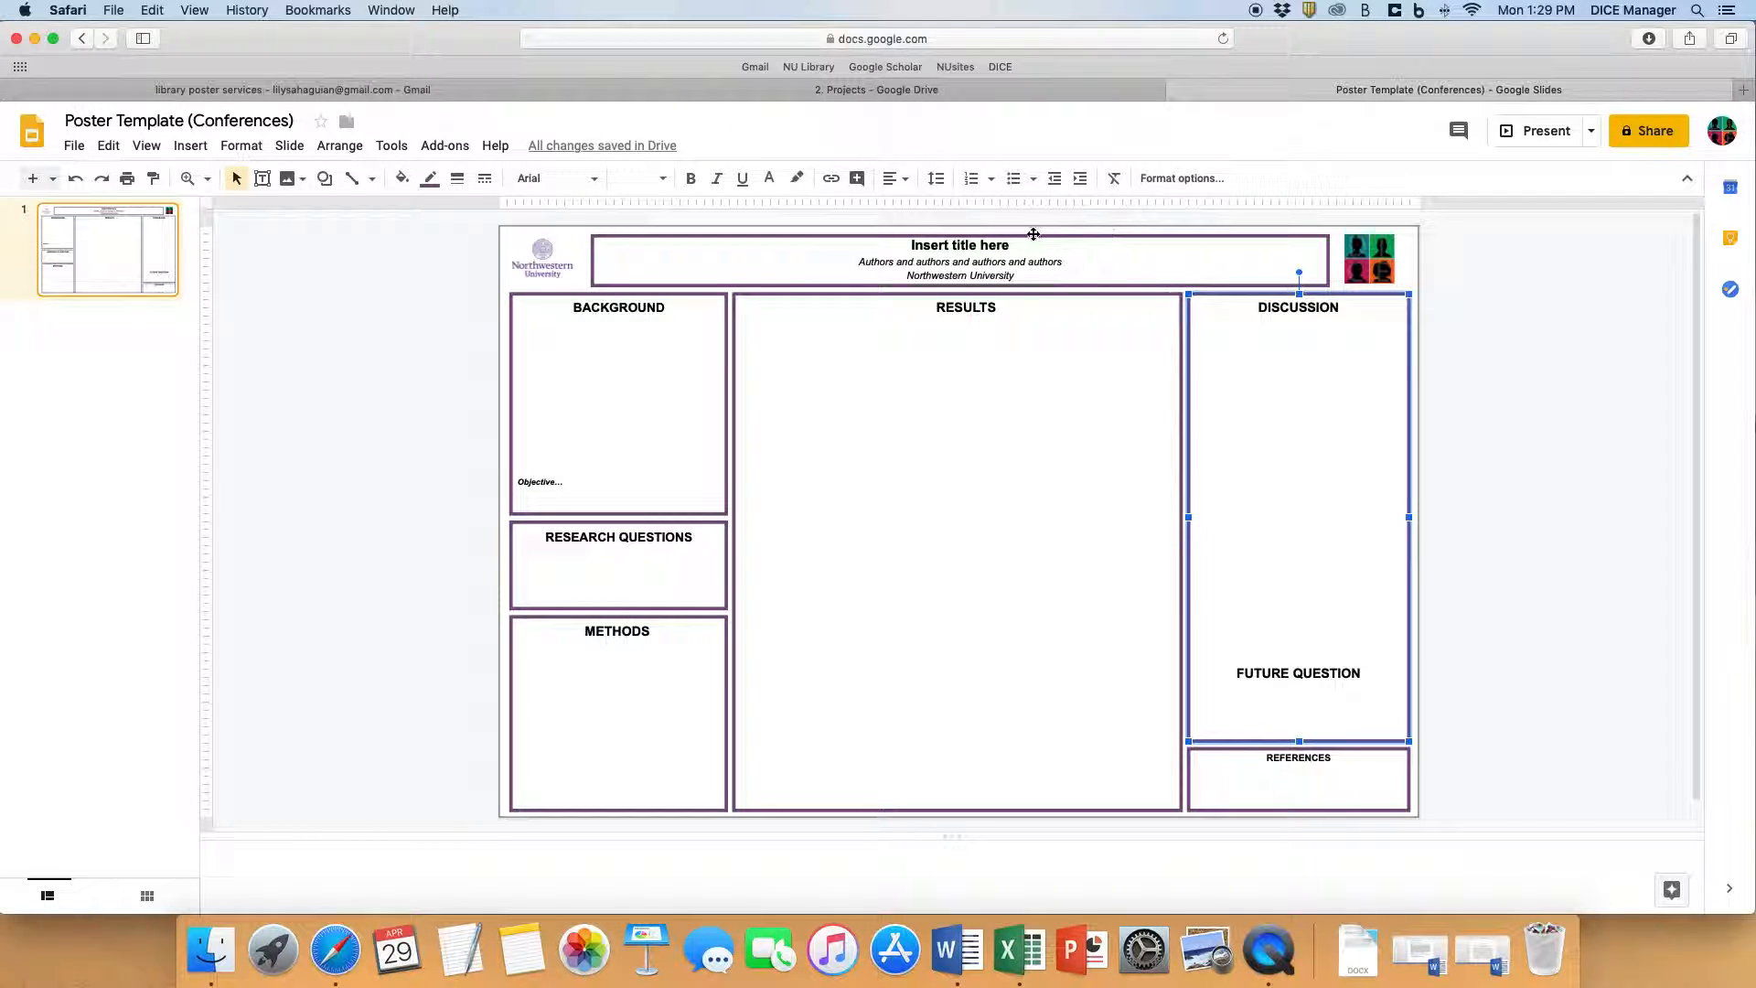
{"action": "left_click", "coordinate": [1176, 91]}
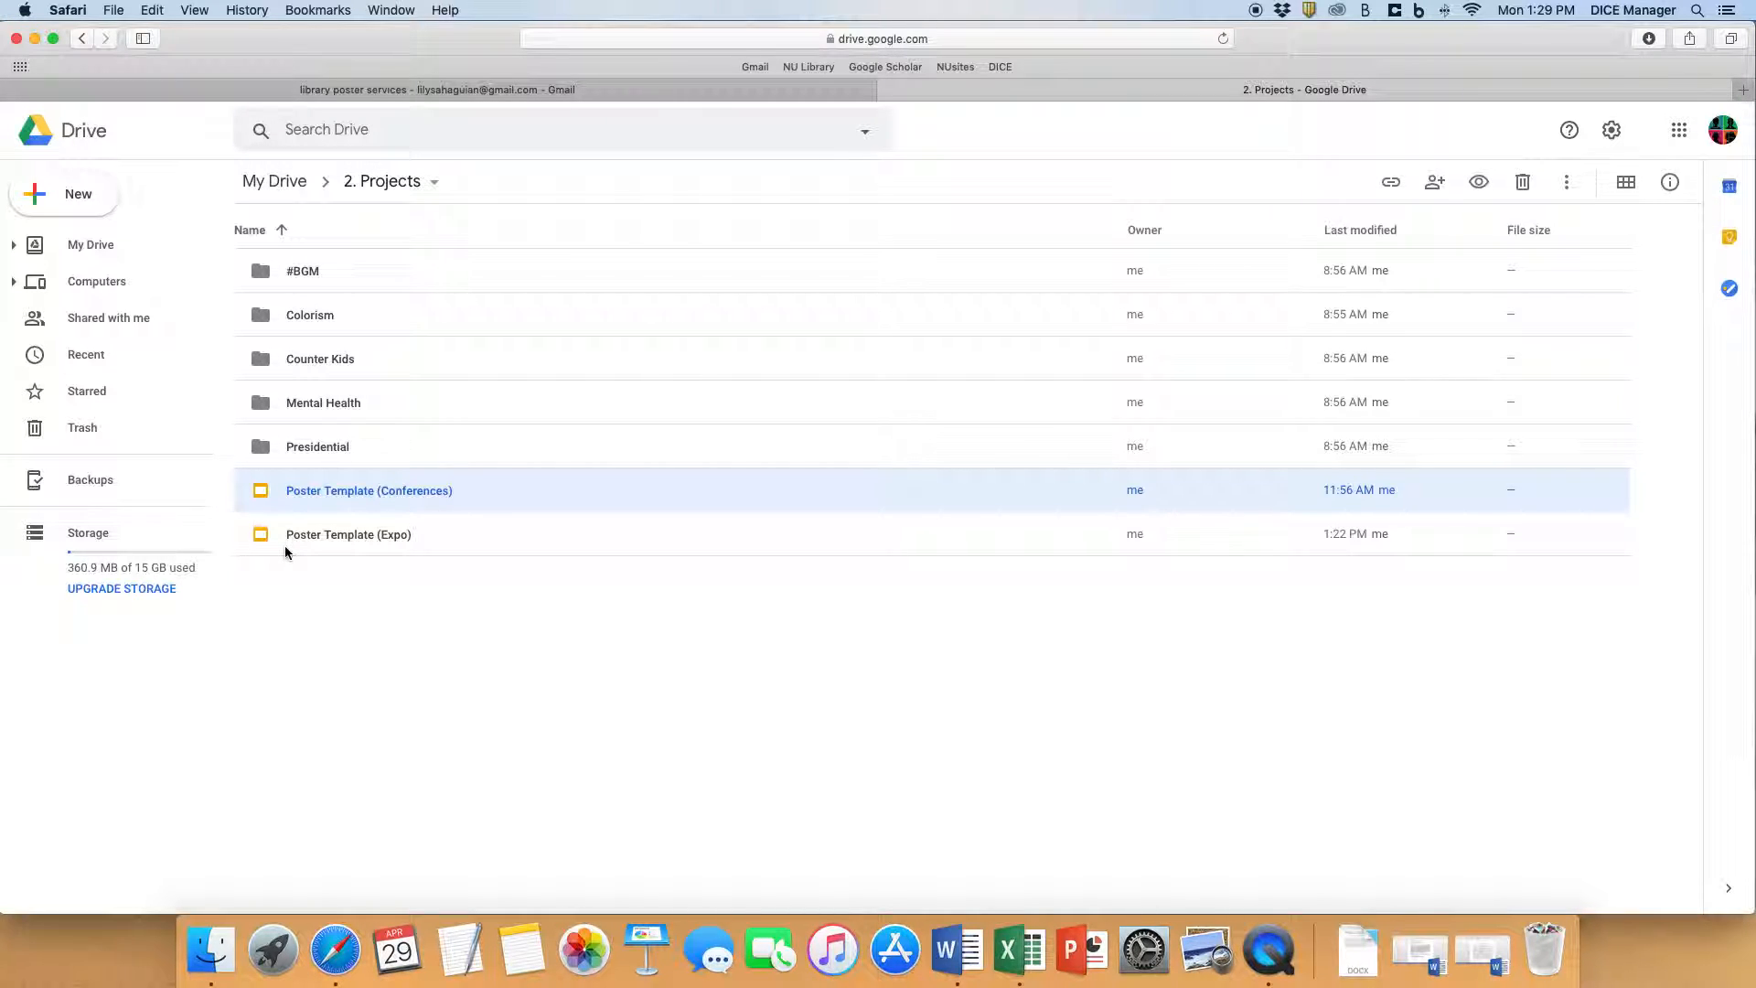
- Open Poster Template (Expo) from the 2. Projects folder and bring up its page setup settings
{"action": "double_click", "coordinate": [355, 543]}
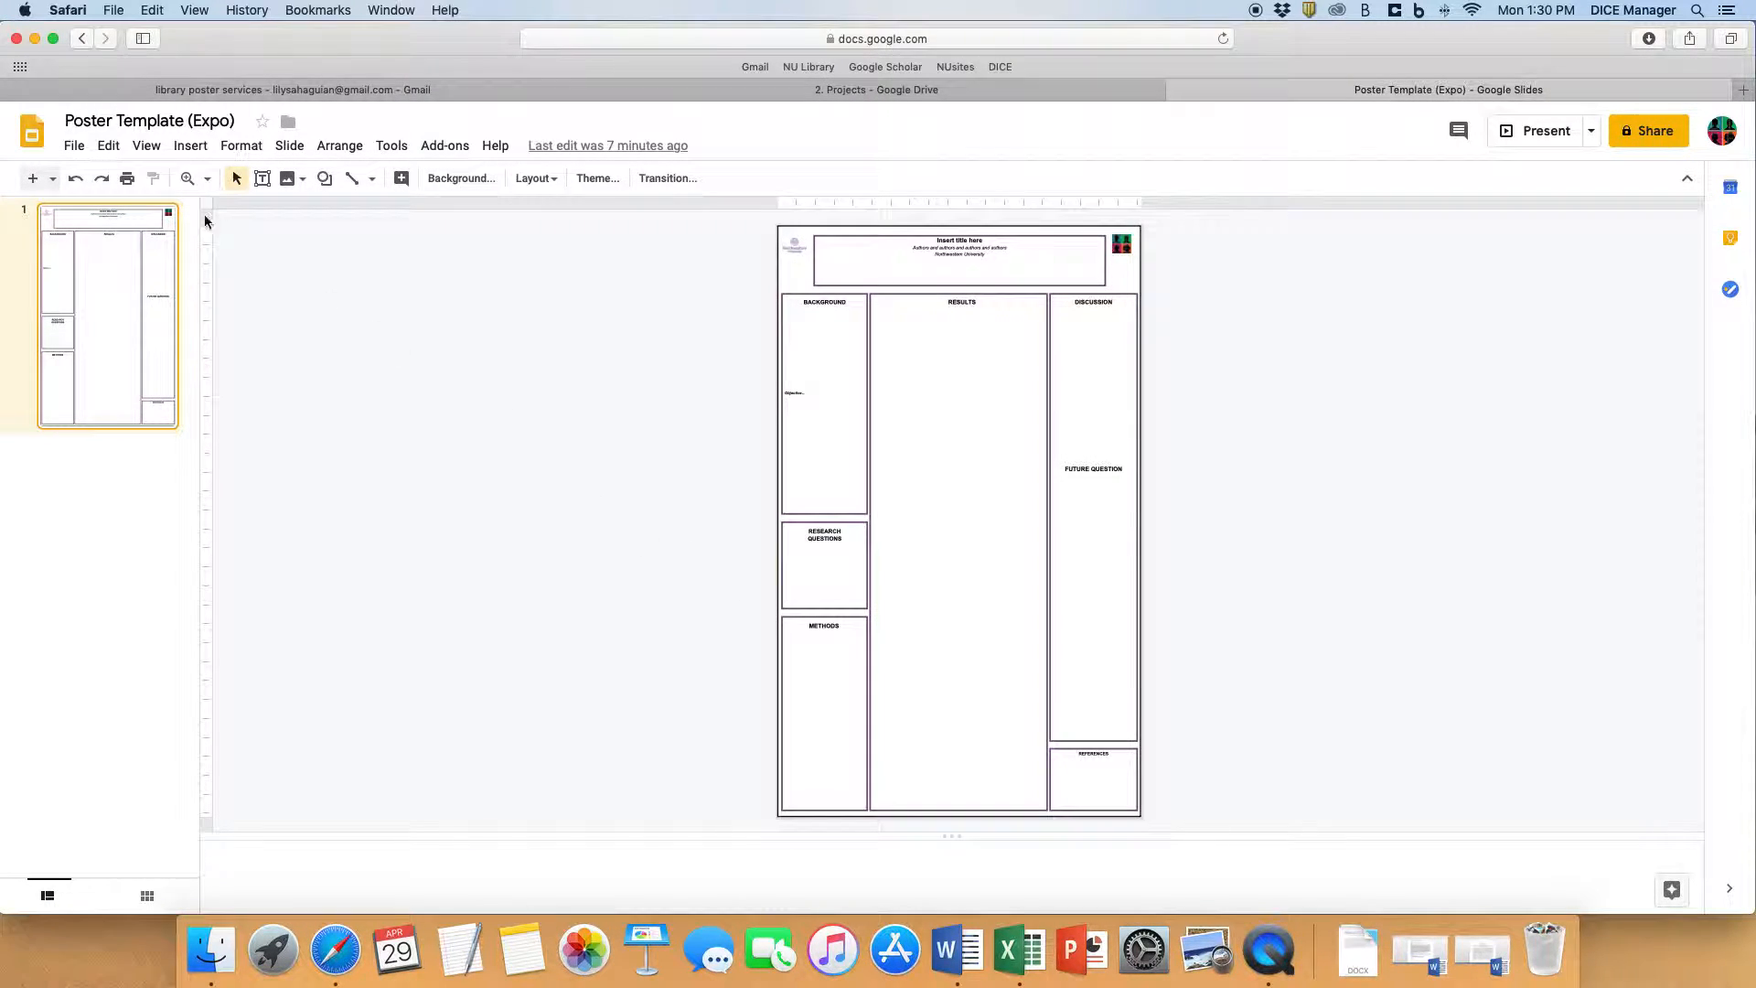
{"action": "left_click", "coordinate": [76, 147]}
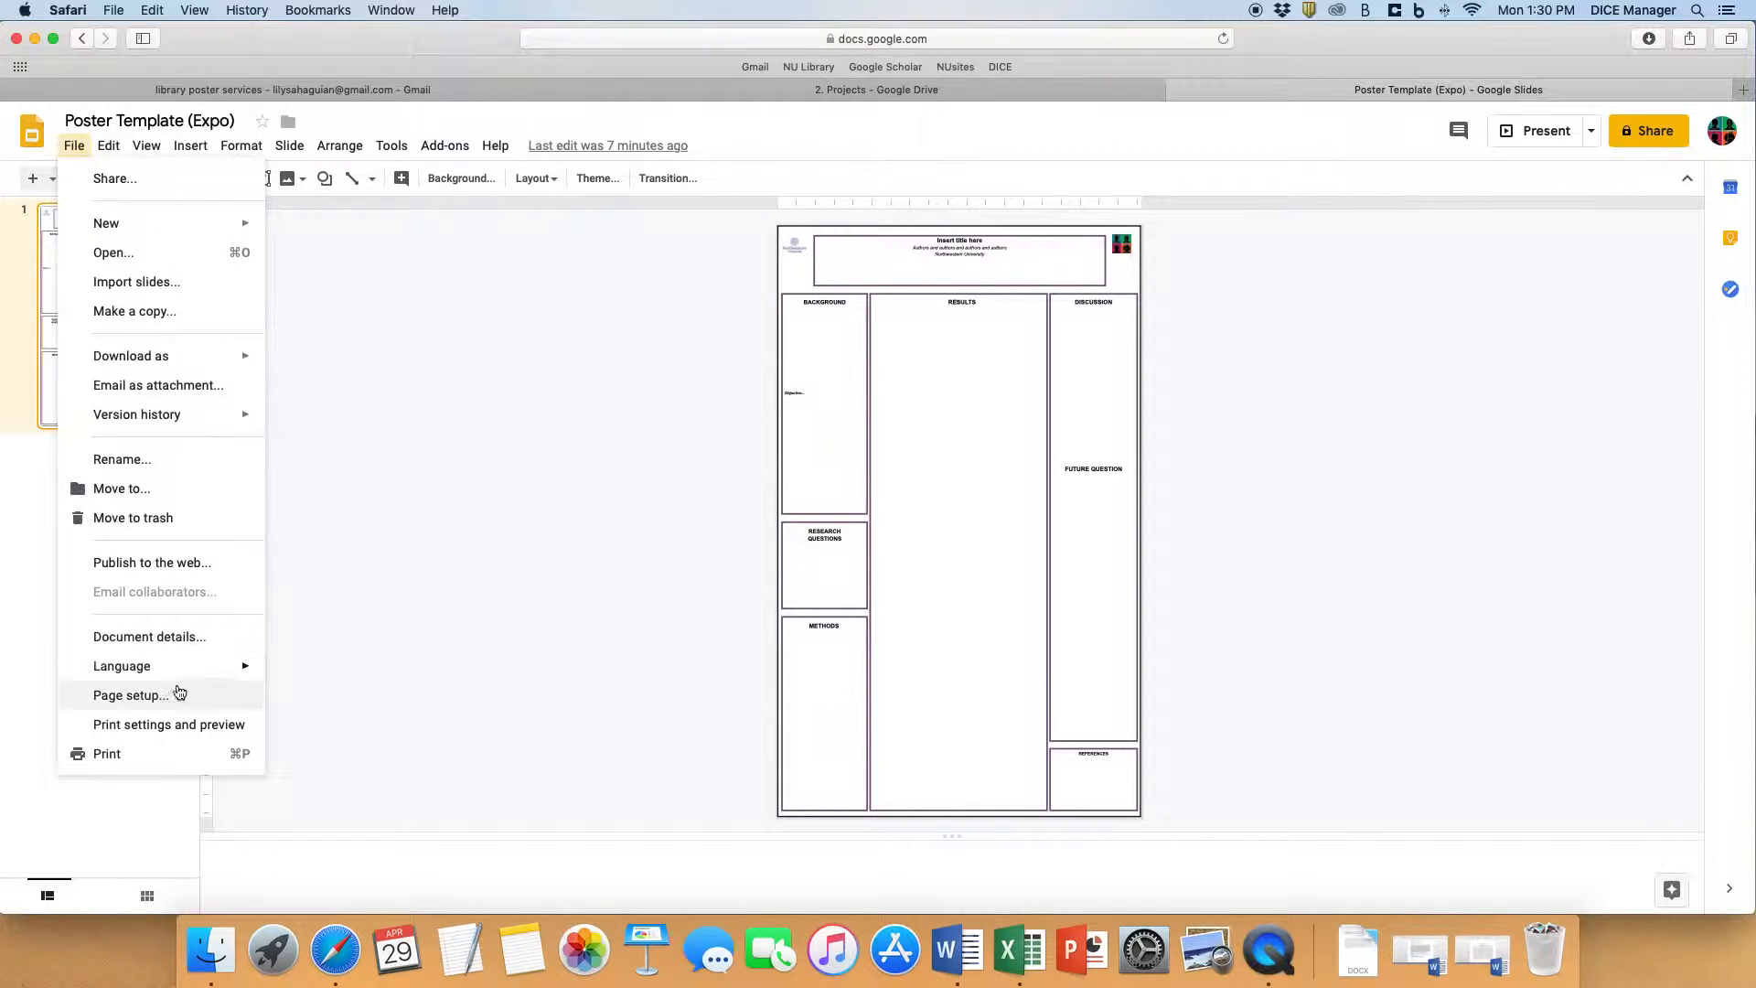
{"action": "left_click", "coordinate": [194, 706]}
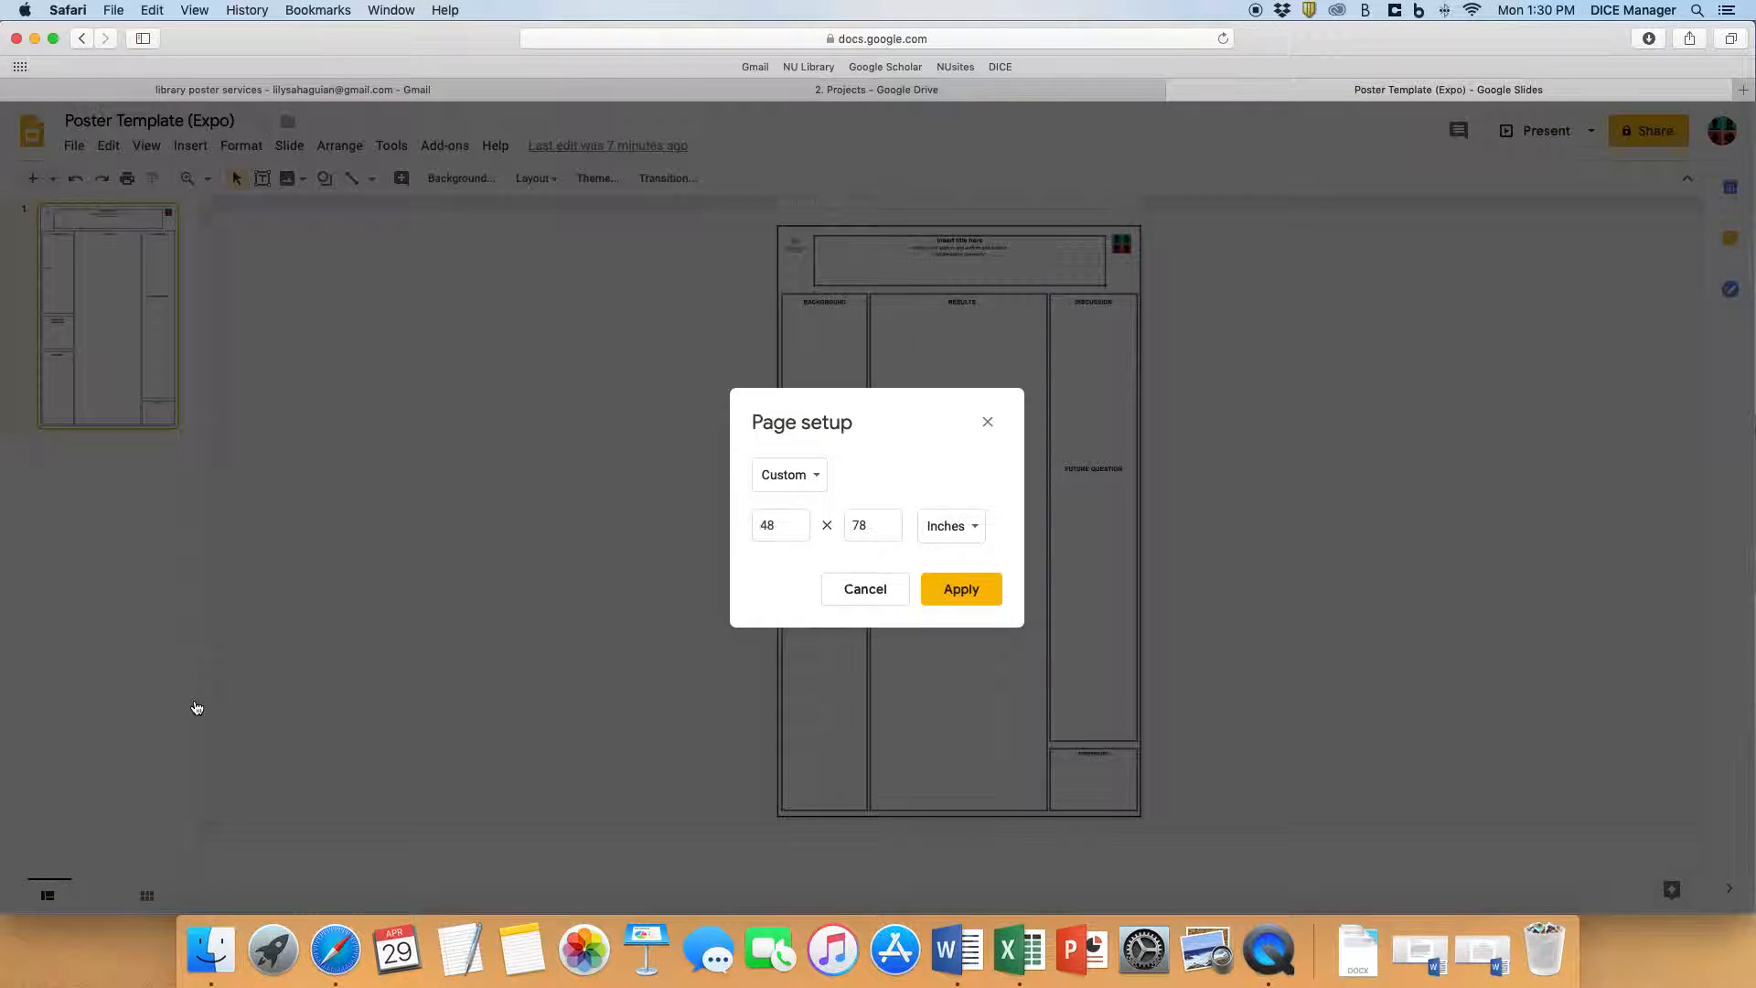
- Check the page width and height, apply the custom 48 × 78 inch size, and close Poster Template (Expo)
{"action": "left_click", "coordinate": [776, 526]}
{"action": "left_click", "coordinate": [874, 526]}
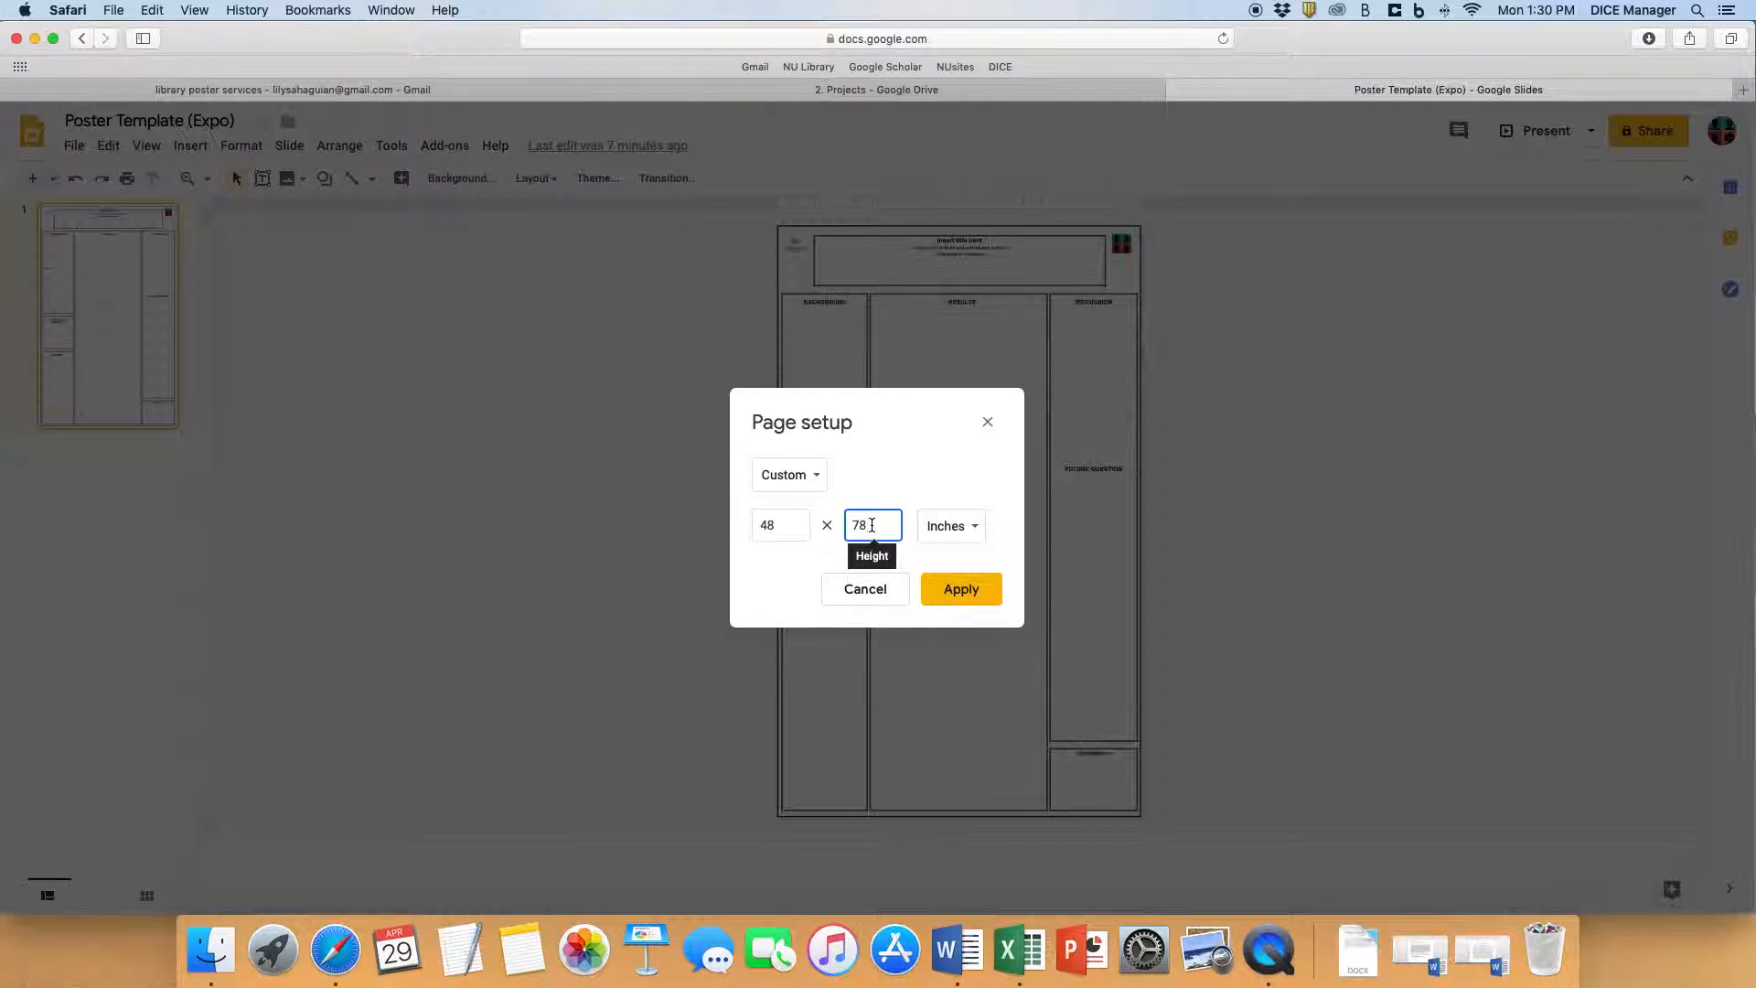
{"action": "left_click", "coordinate": [788, 525]}
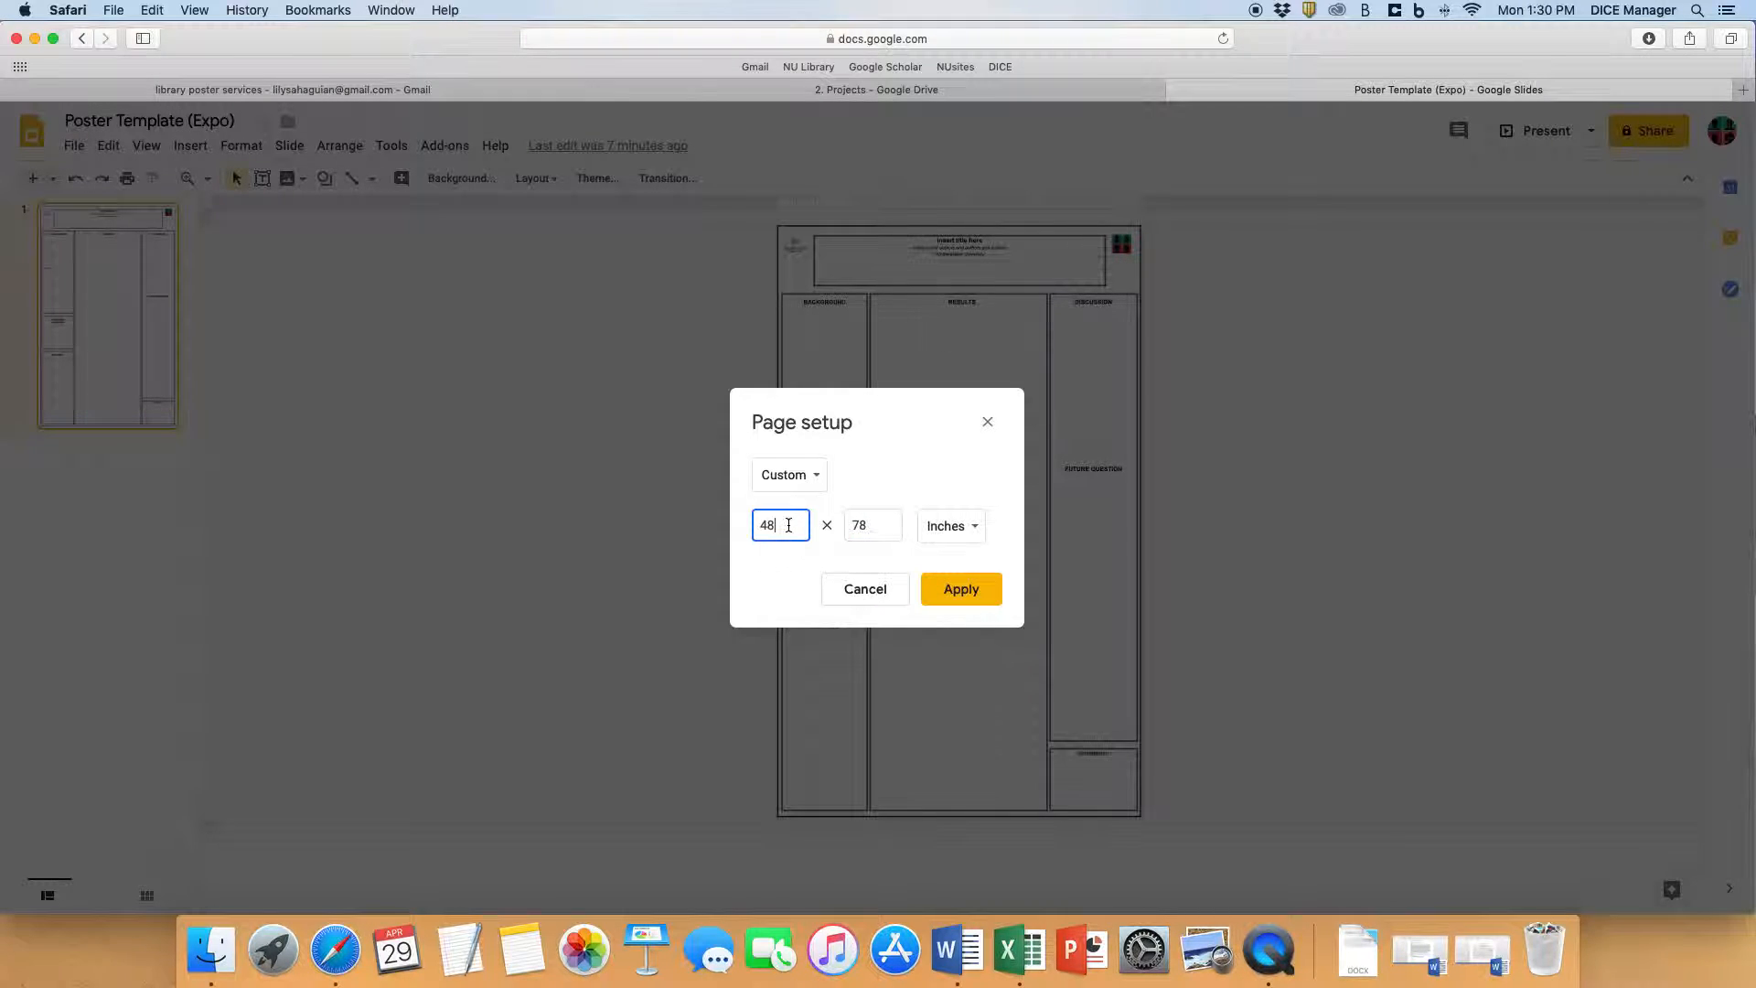
{"action": "double_click", "coordinate": [780, 526]}
{"action": "left_click", "coordinate": [858, 525]}
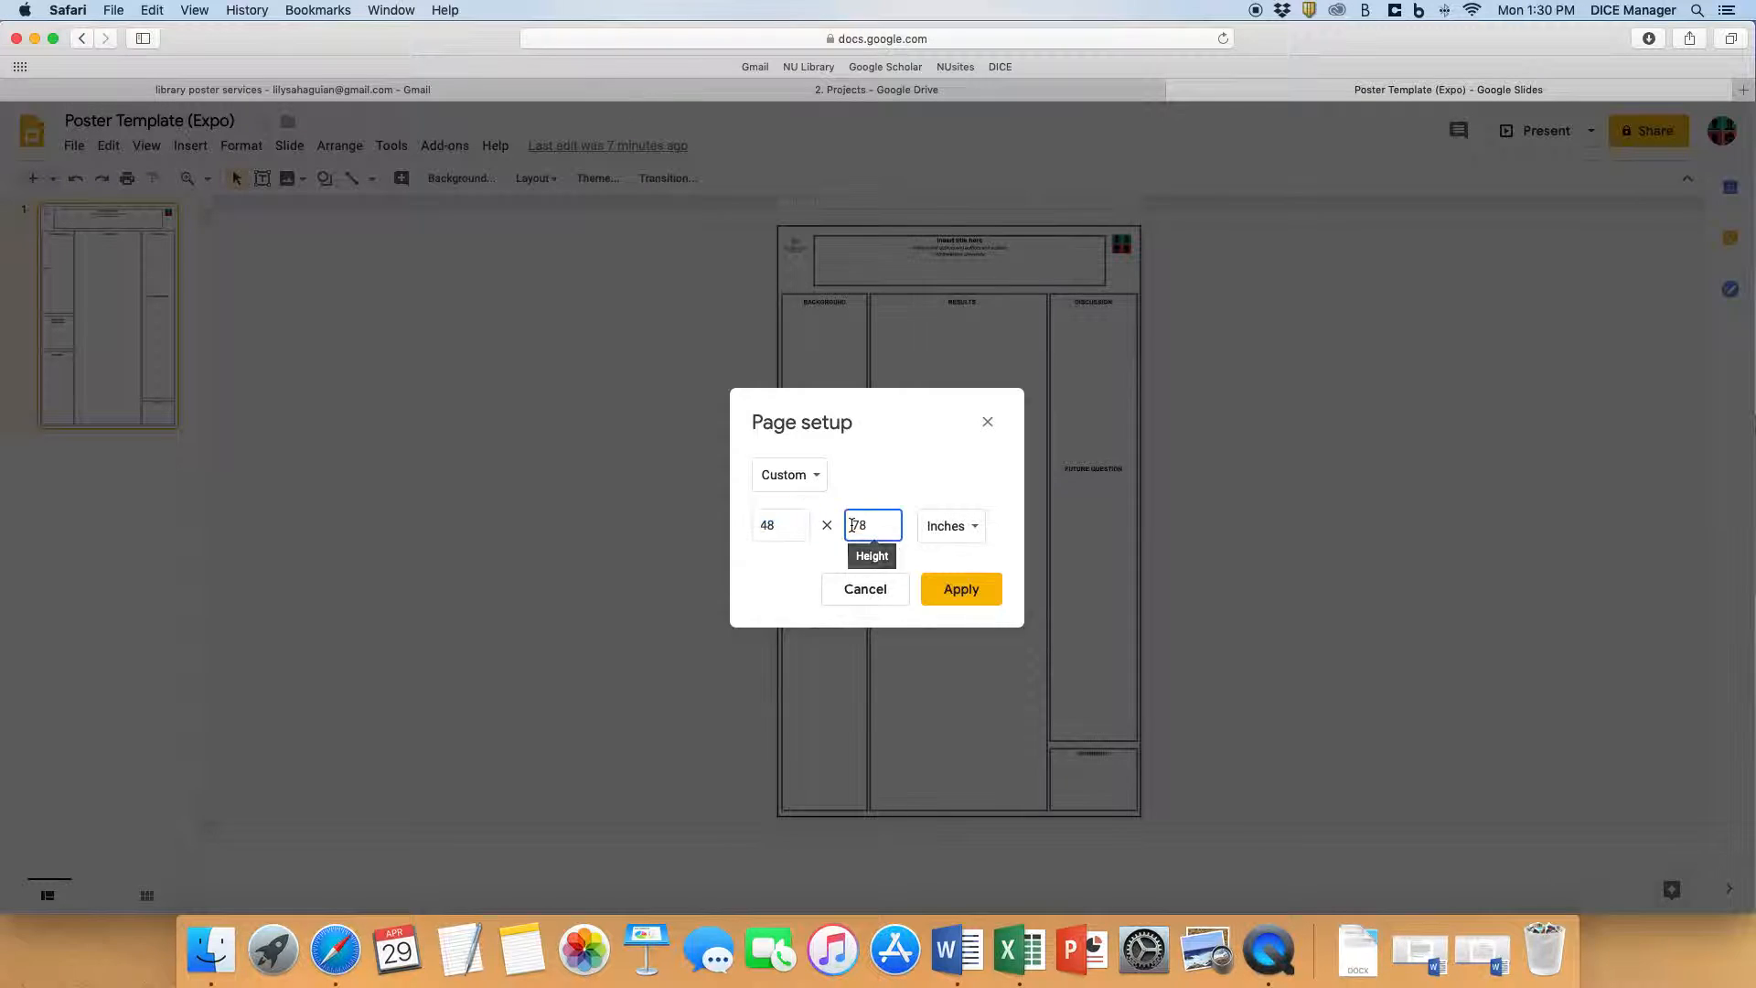
{"action": "double_click", "coordinate": [860, 525]}
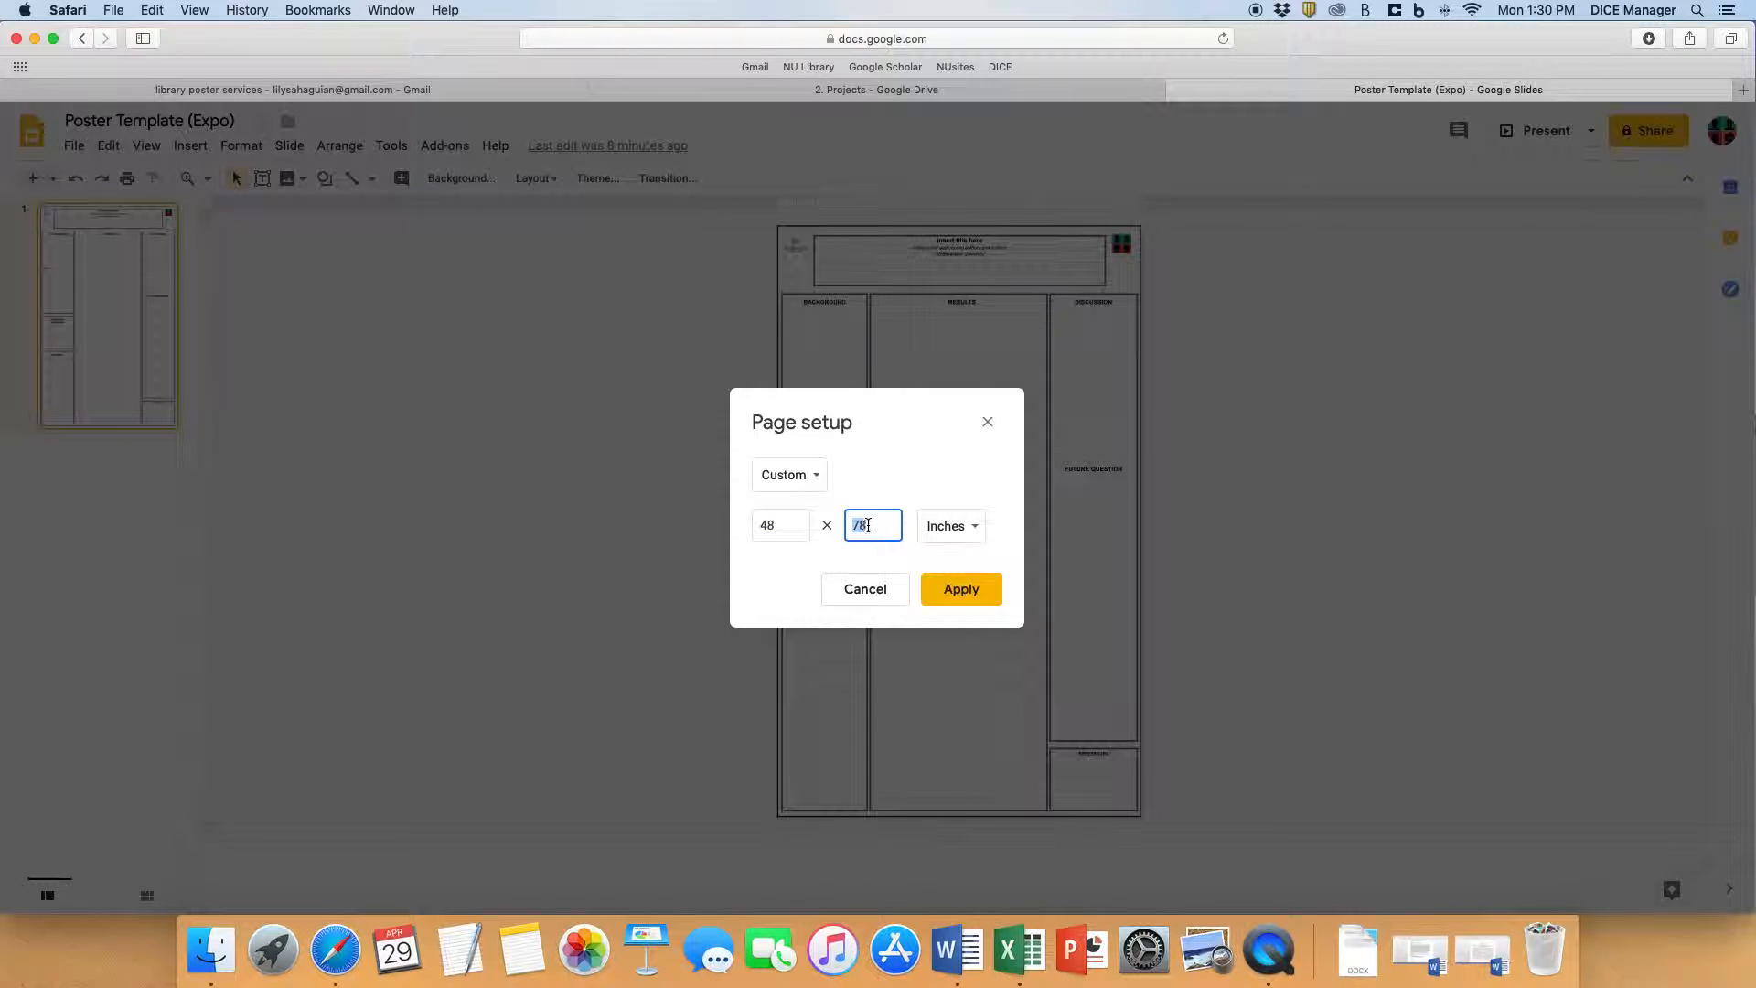
{"action": "left_click", "coordinate": [783, 526]}
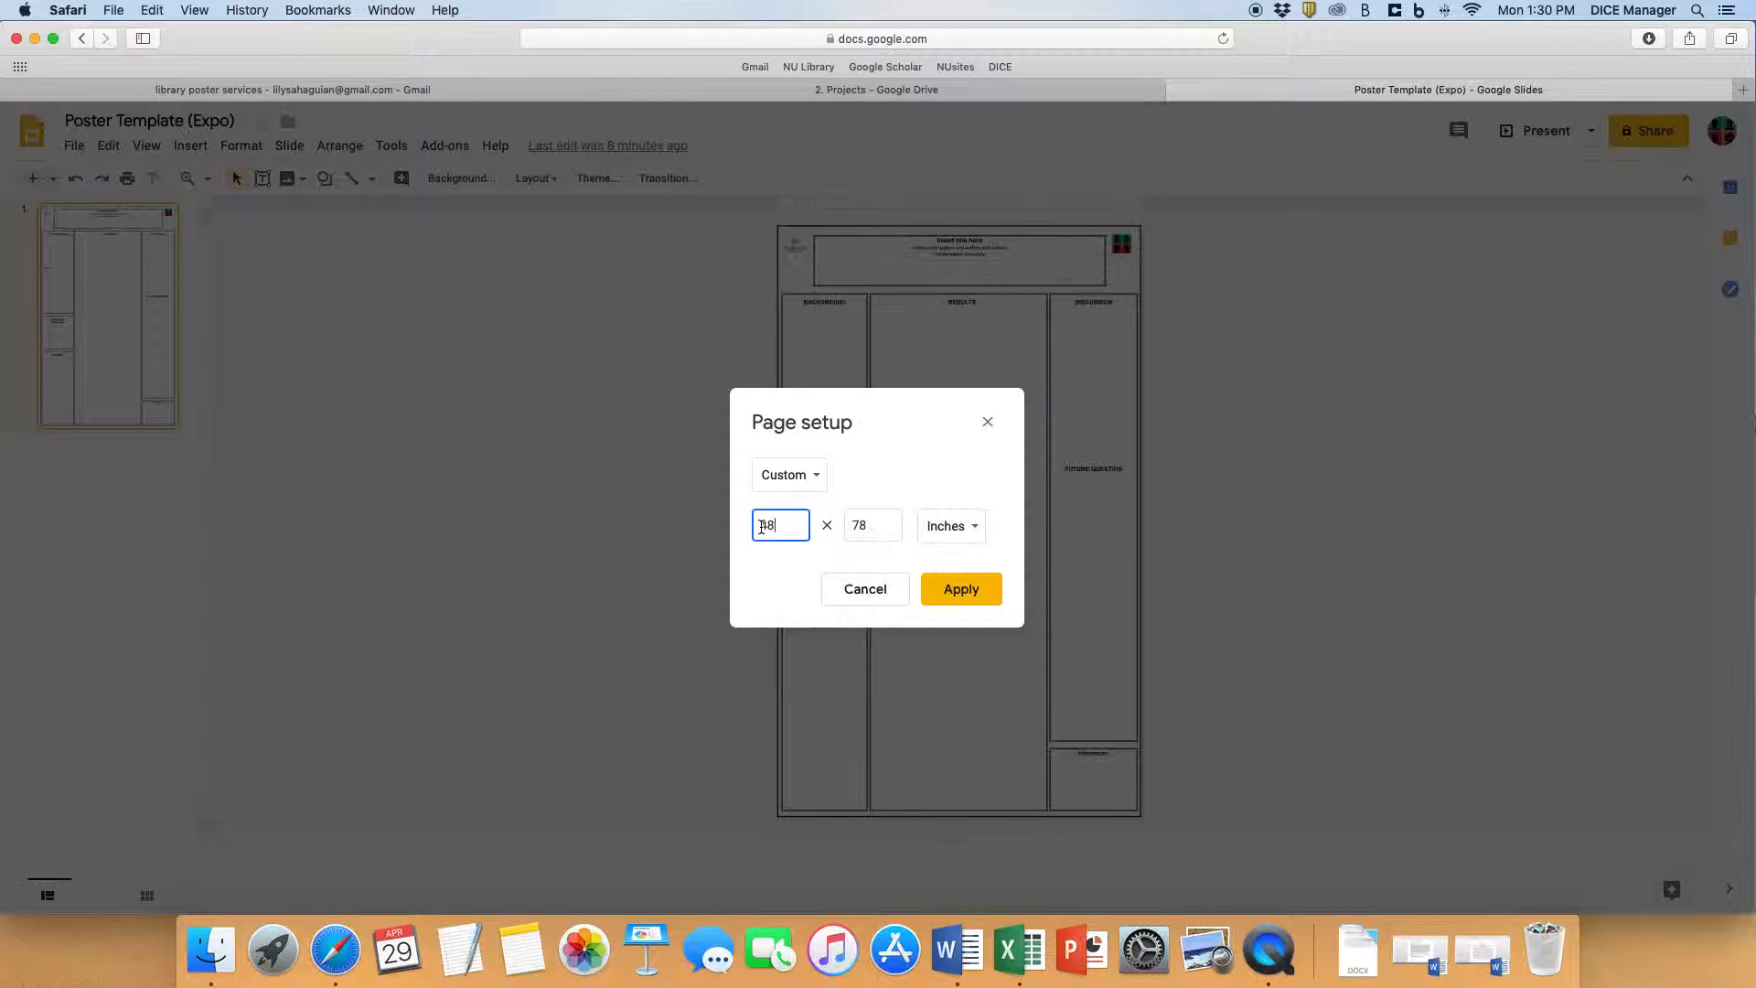
{"action": "double_click", "coordinate": [776, 526]}
{"action": "double_click", "coordinate": [869, 524]}
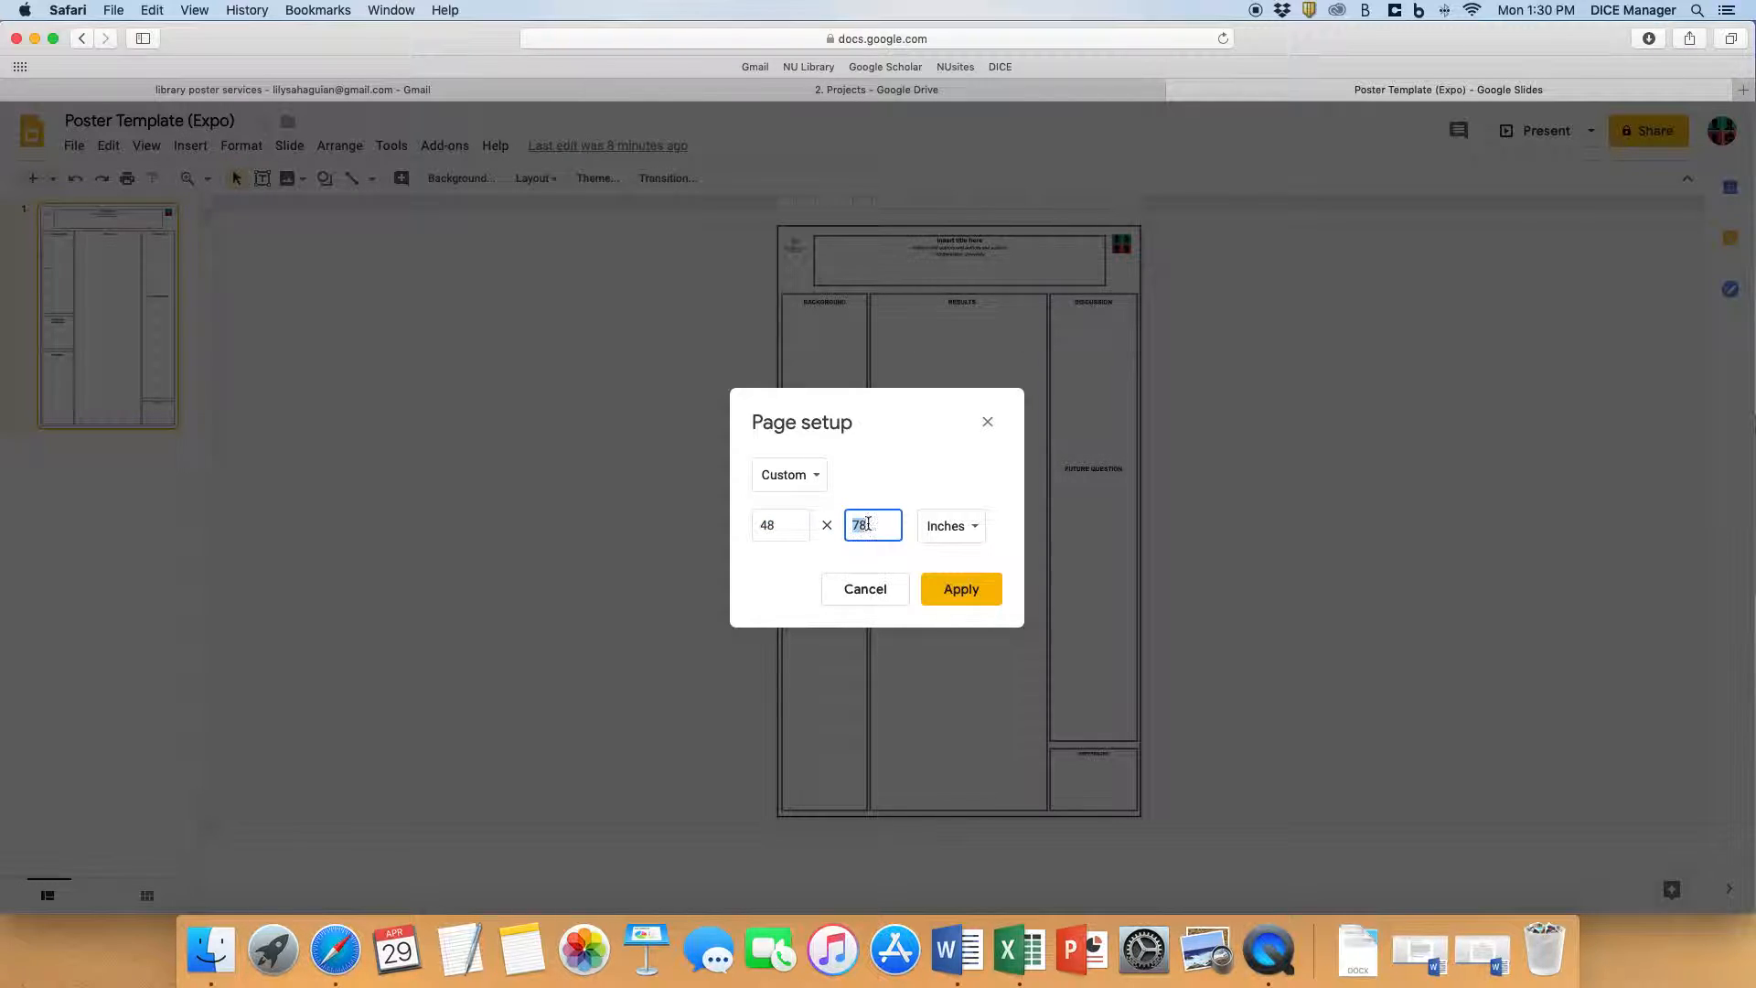
{"action": "left_click", "coordinate": [785, 525]}
{"action": "left_click", "coordinate": [863, 525]}
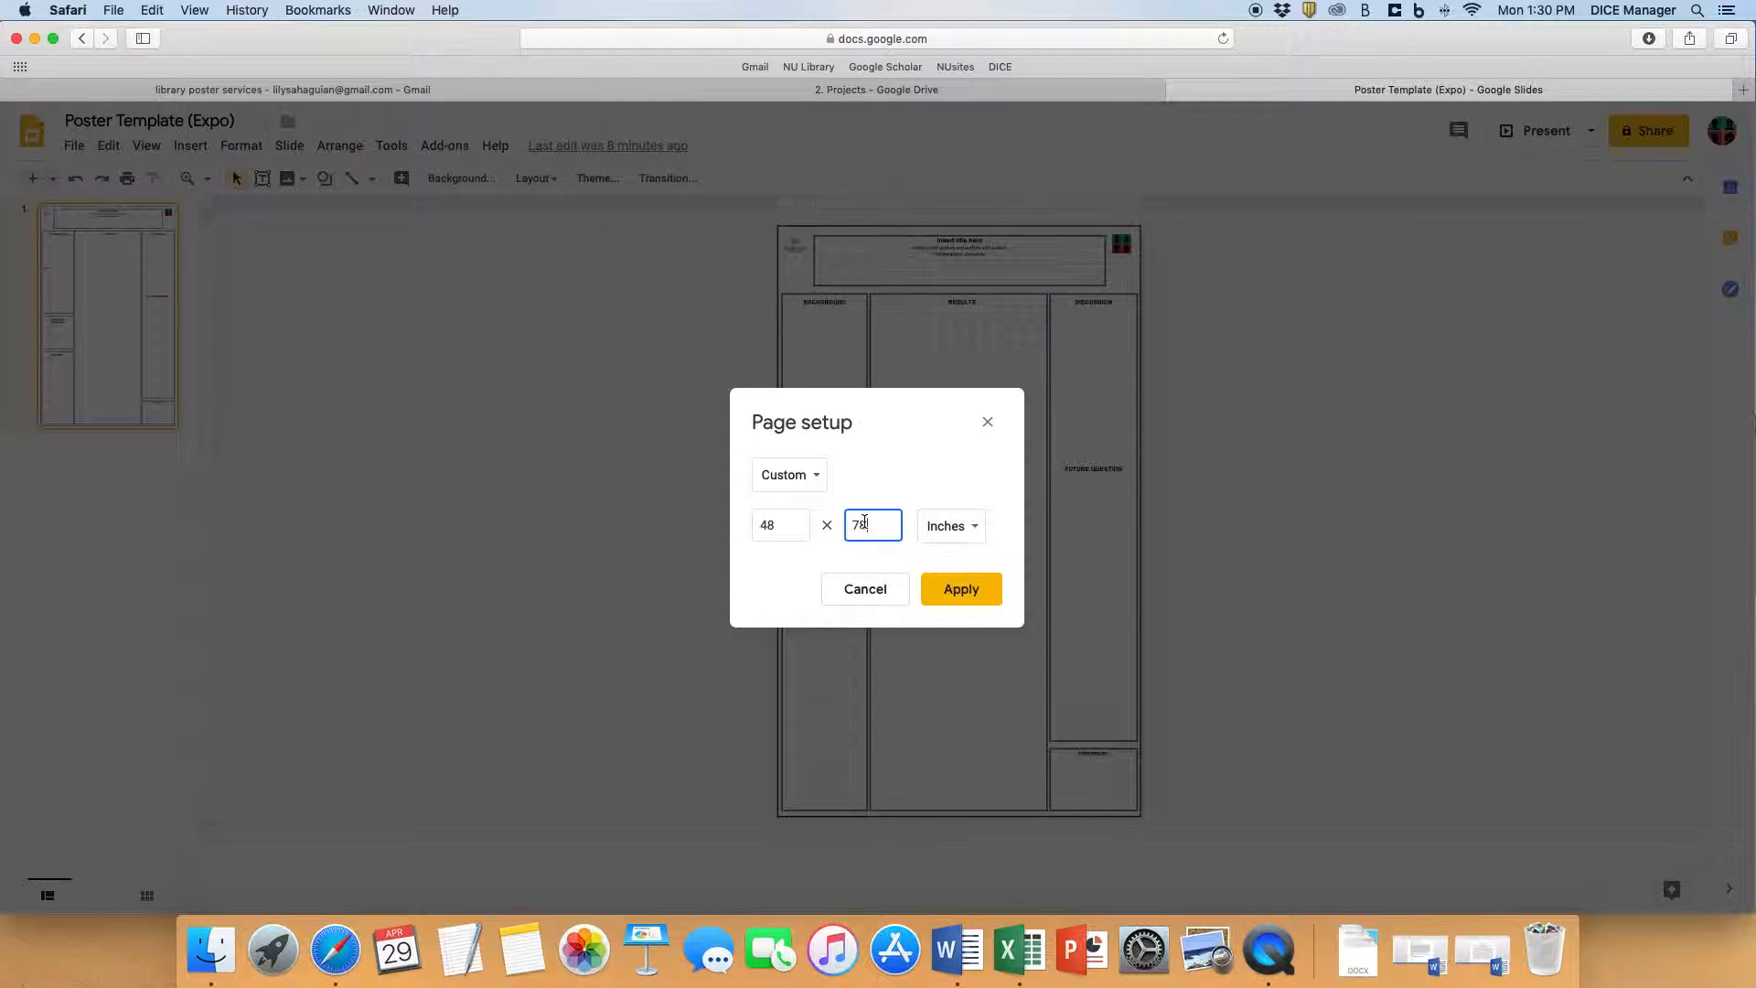
{"action": "left_click", "coordinate": [782, 523]}
{"action": "left_click", "coordinate": [862, 524]}
{"action": "left_click", "coordinate": [990, 593]}
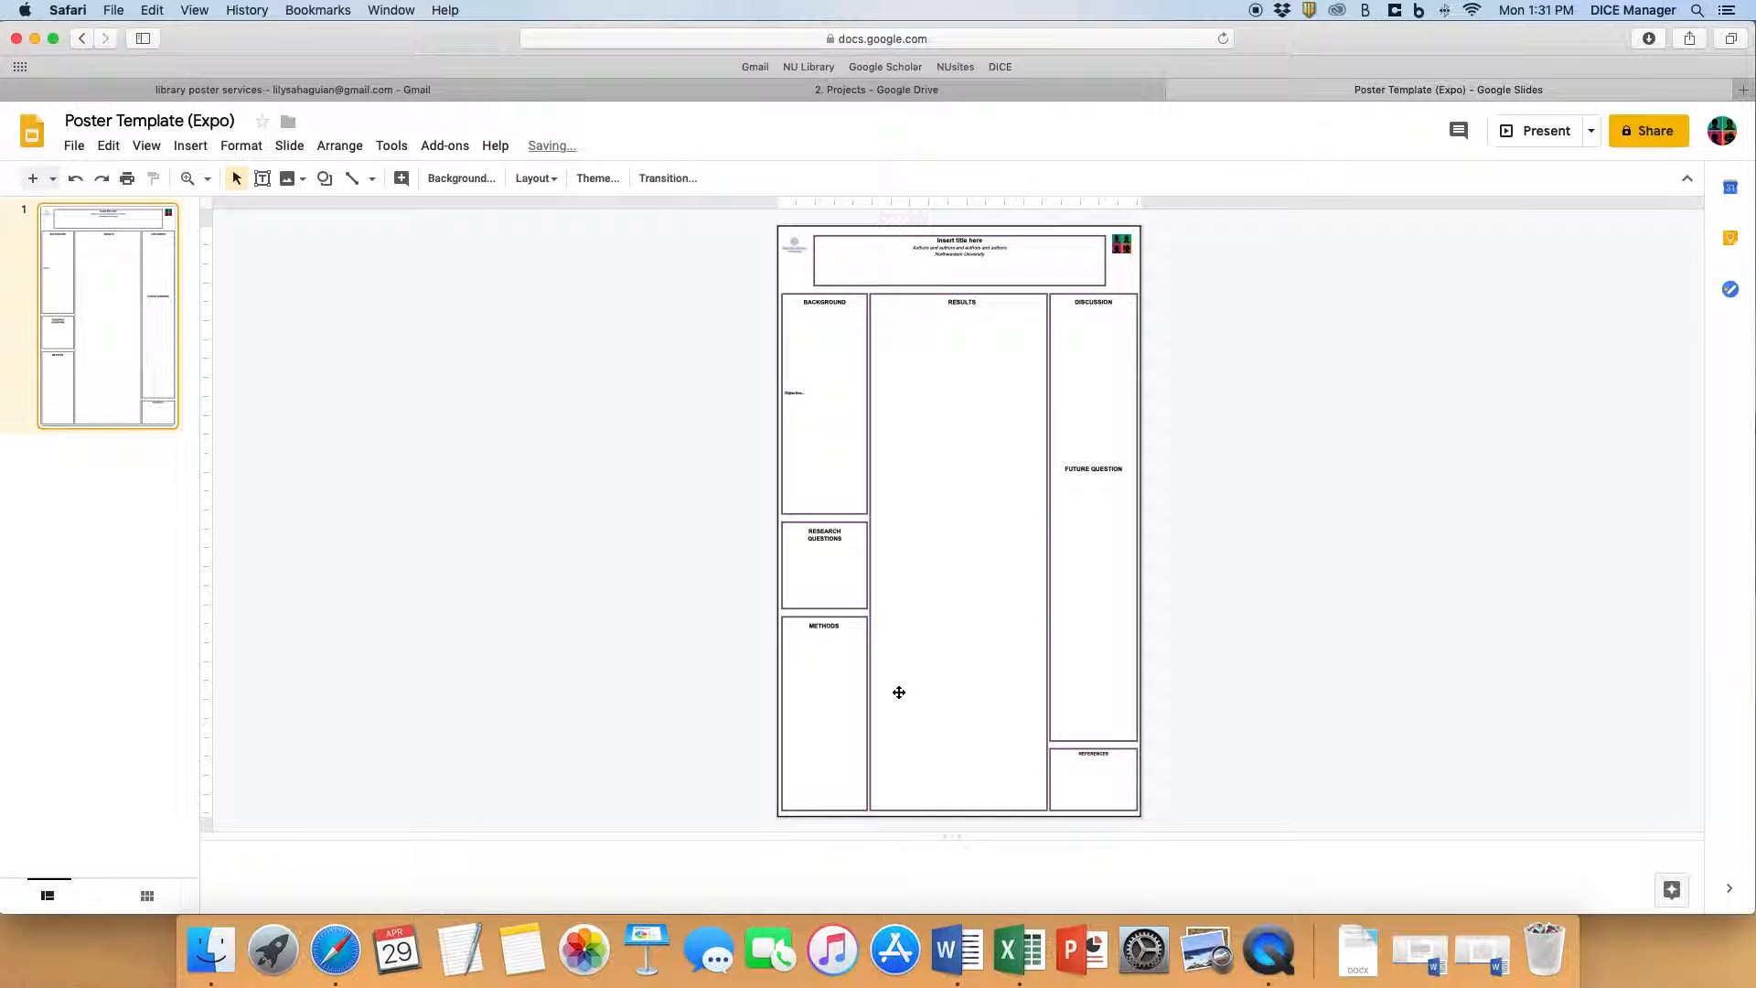
{"action": "left_click", "coordinate": [1178, 90]}
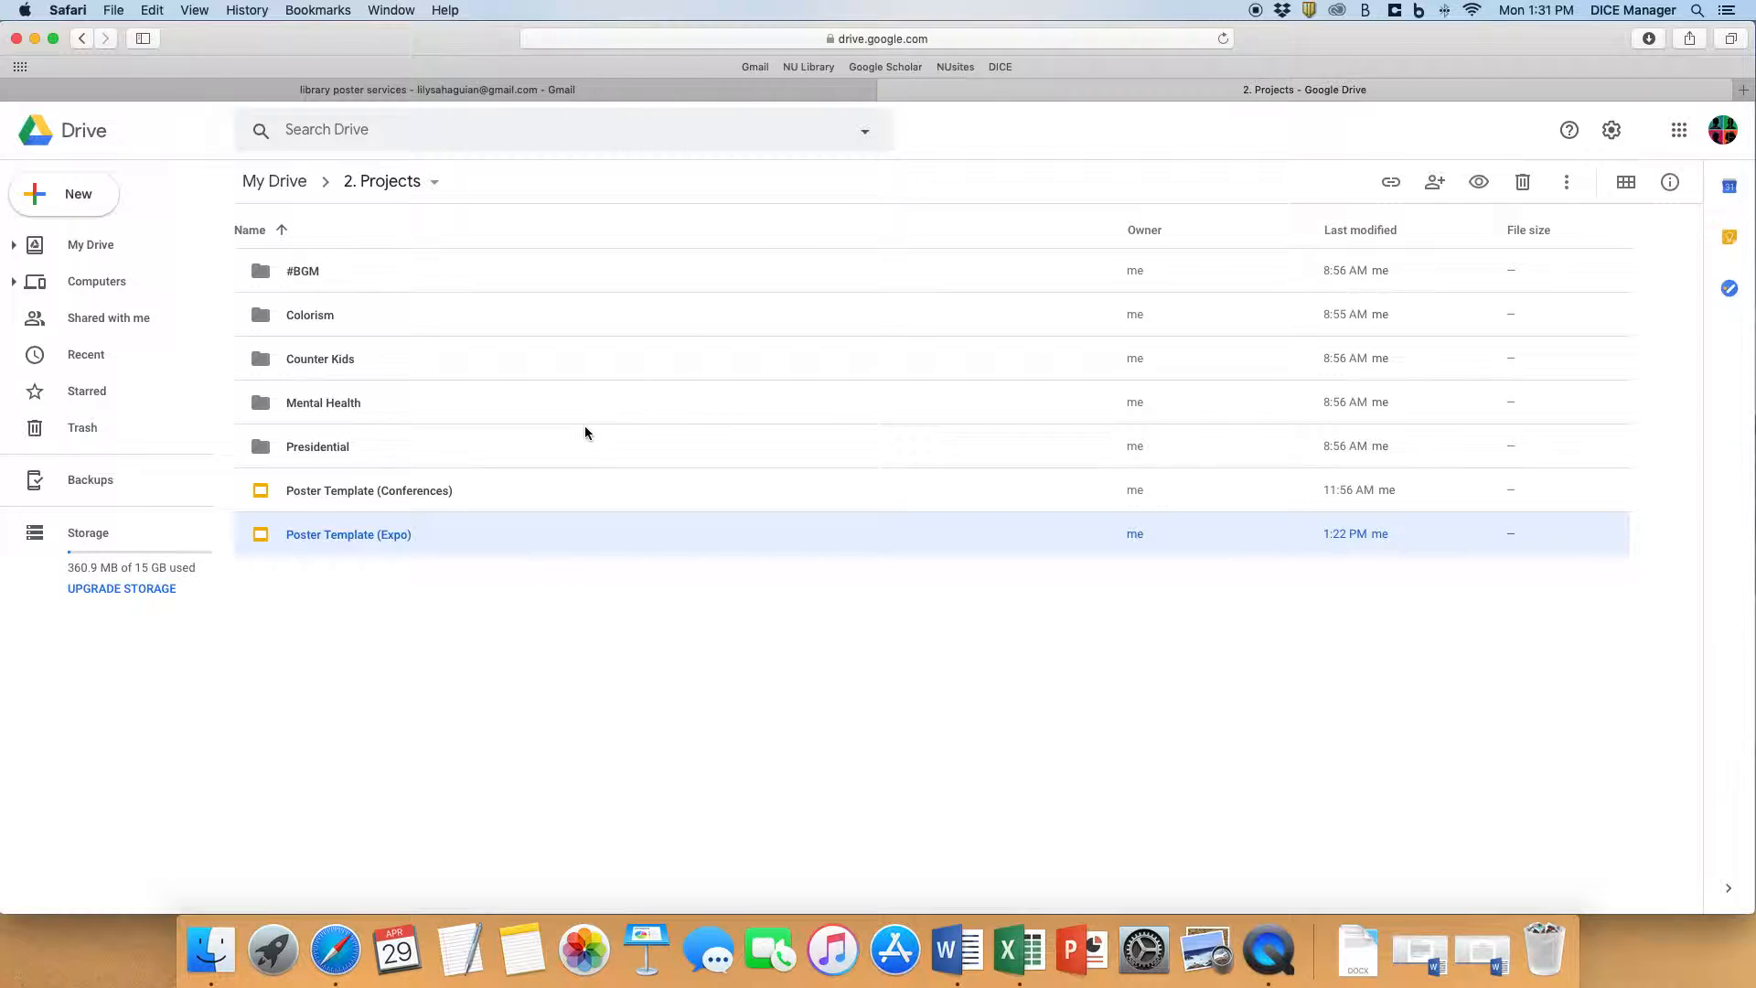
- Open Poster Template (Expo) from the Colorism folder, and return to the 2. Projects folder leaving the presentation open
{"action": "double_click", "coordinate": [407, 316]}
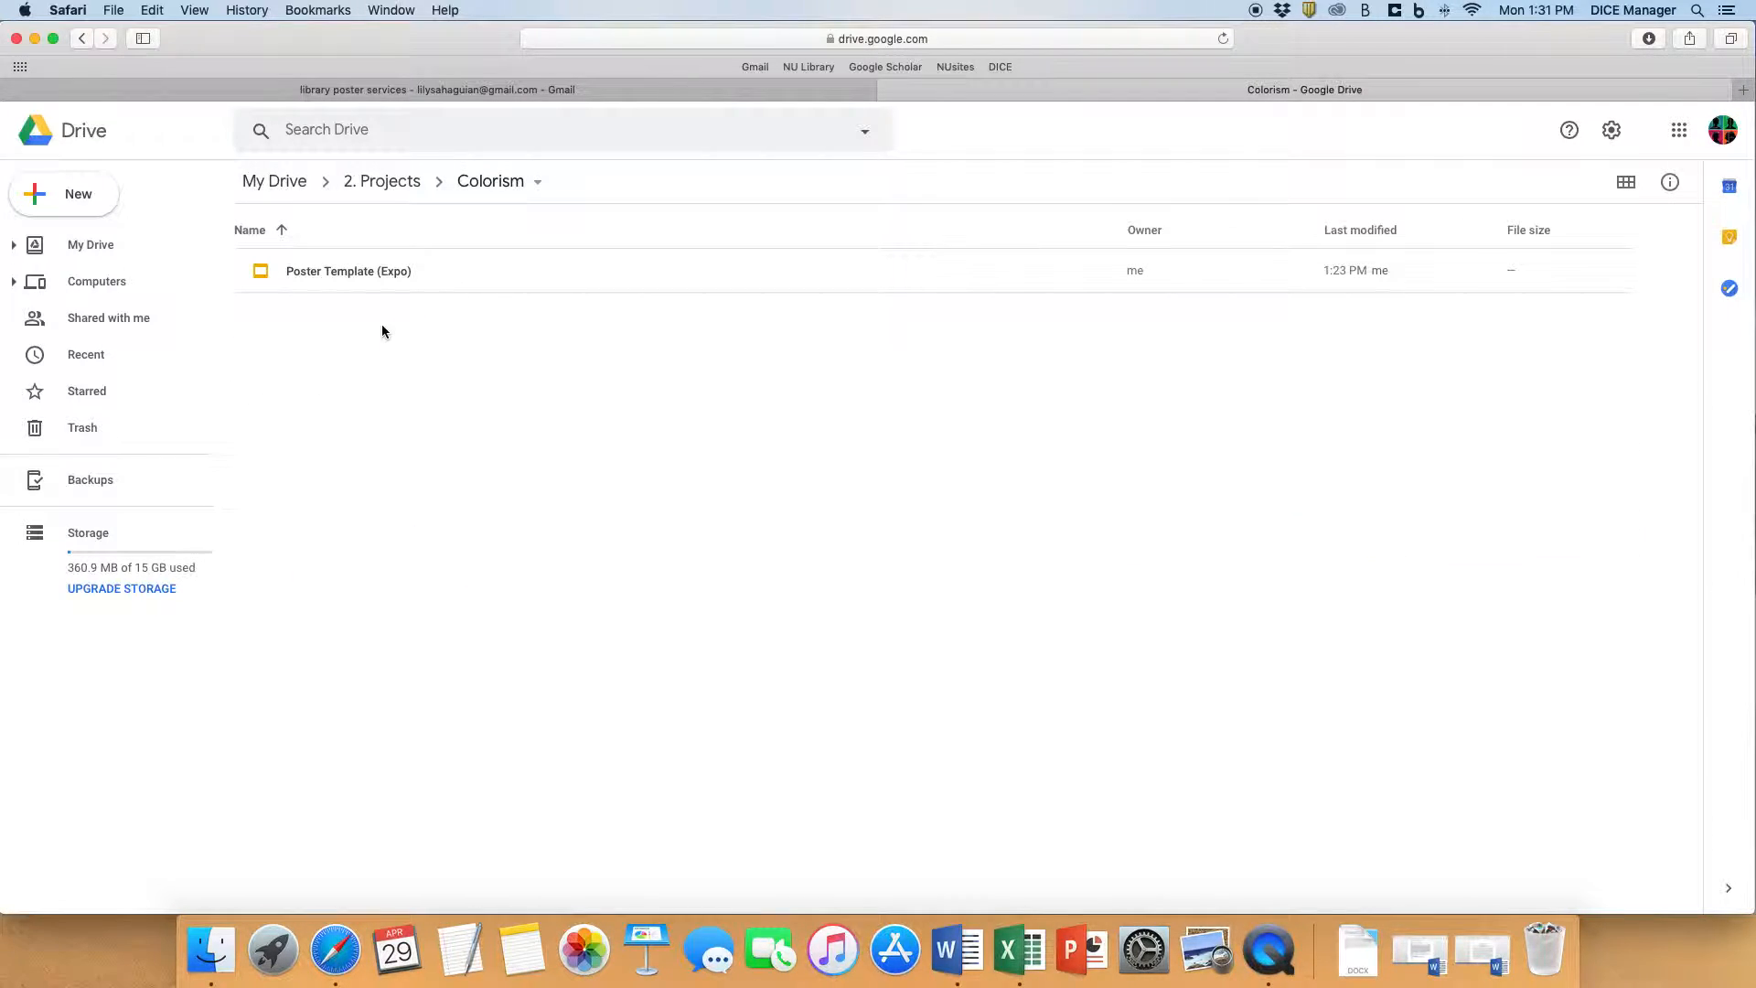
{"action": "double_click", "coordinate": [382, 277]}
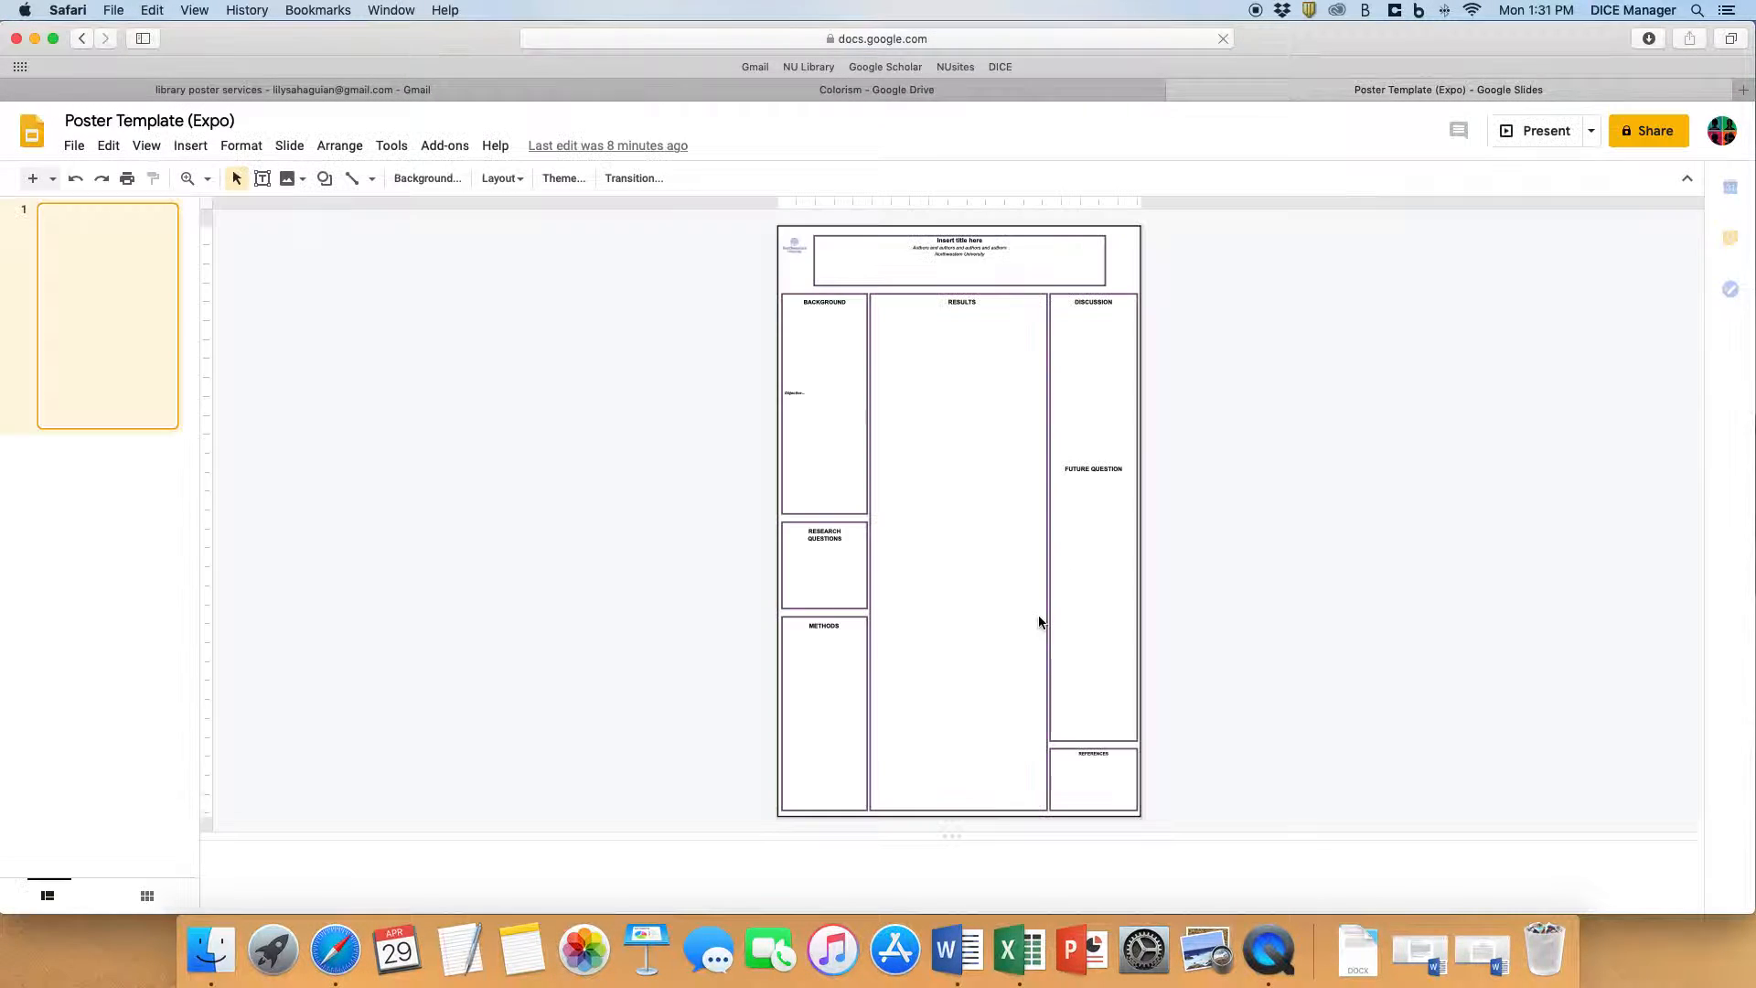
{"action": "left_click", "coordinate": [850, 90]}
{"action": "left_click", "coordinate": [81, 38]}
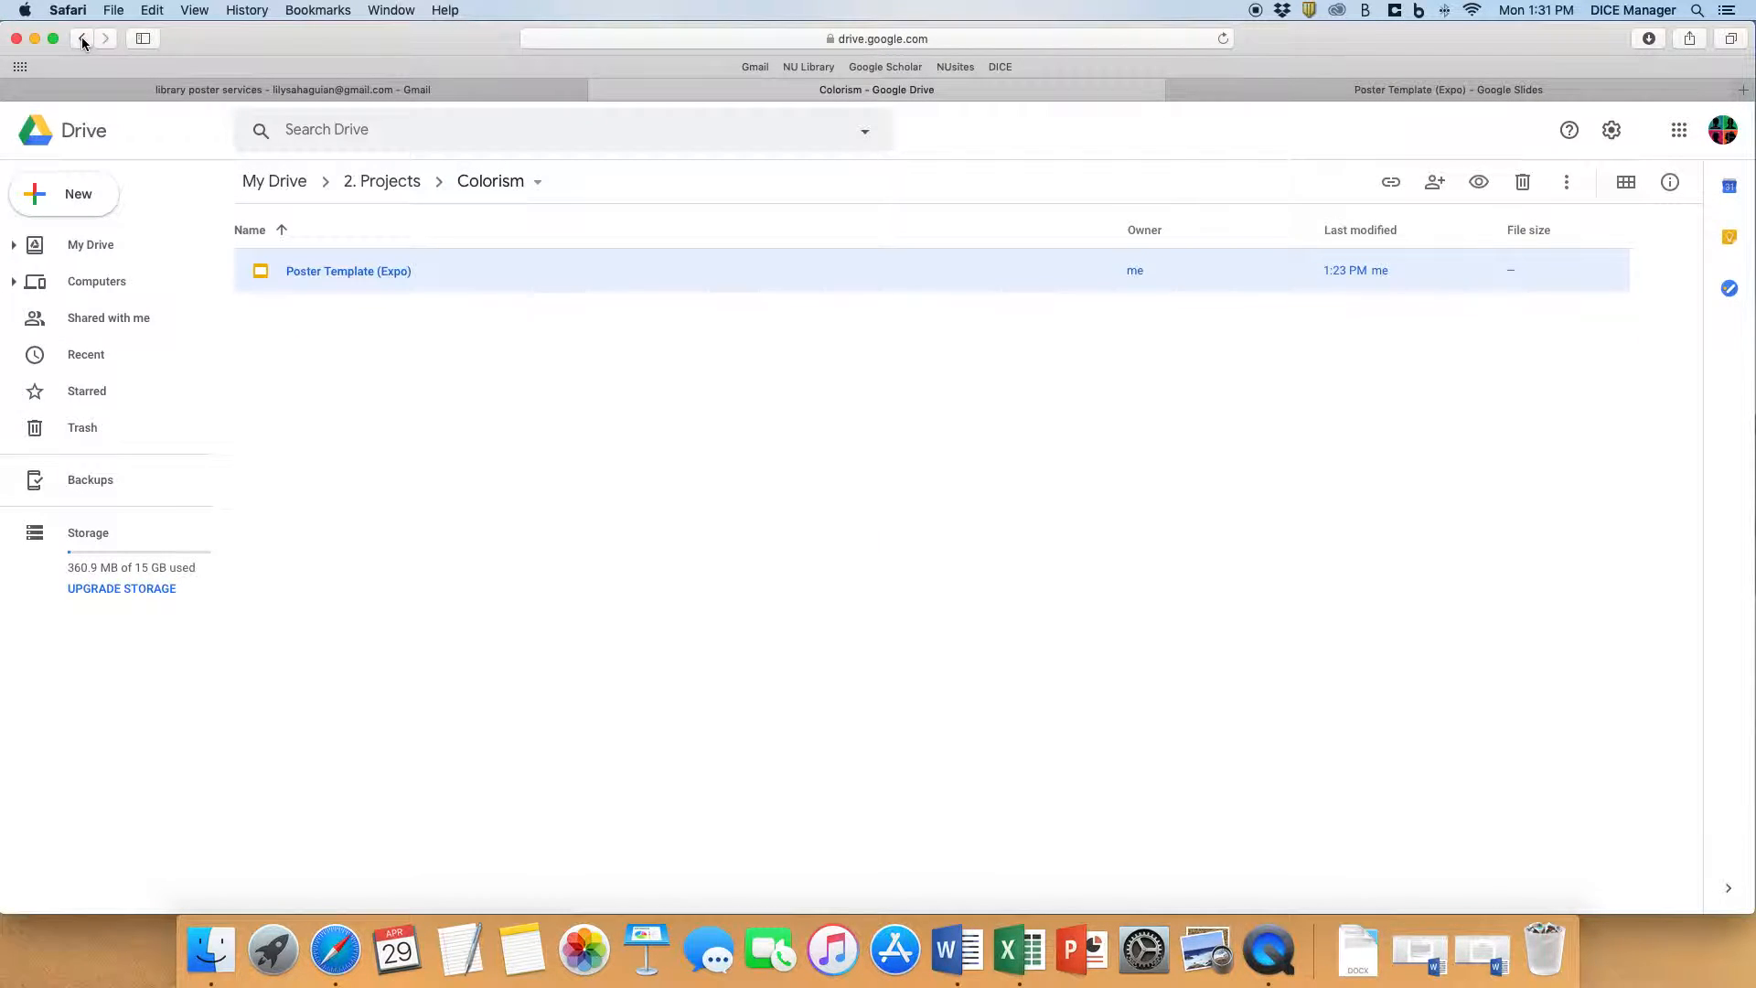
- Look inside the Counter Kids and Mental Health folders for their poster files, ending back in 2. Projects
{"action": "left_click", "coordinate": [329, 358]}
{"action": "double_click", "coordinate": [329, 359]}
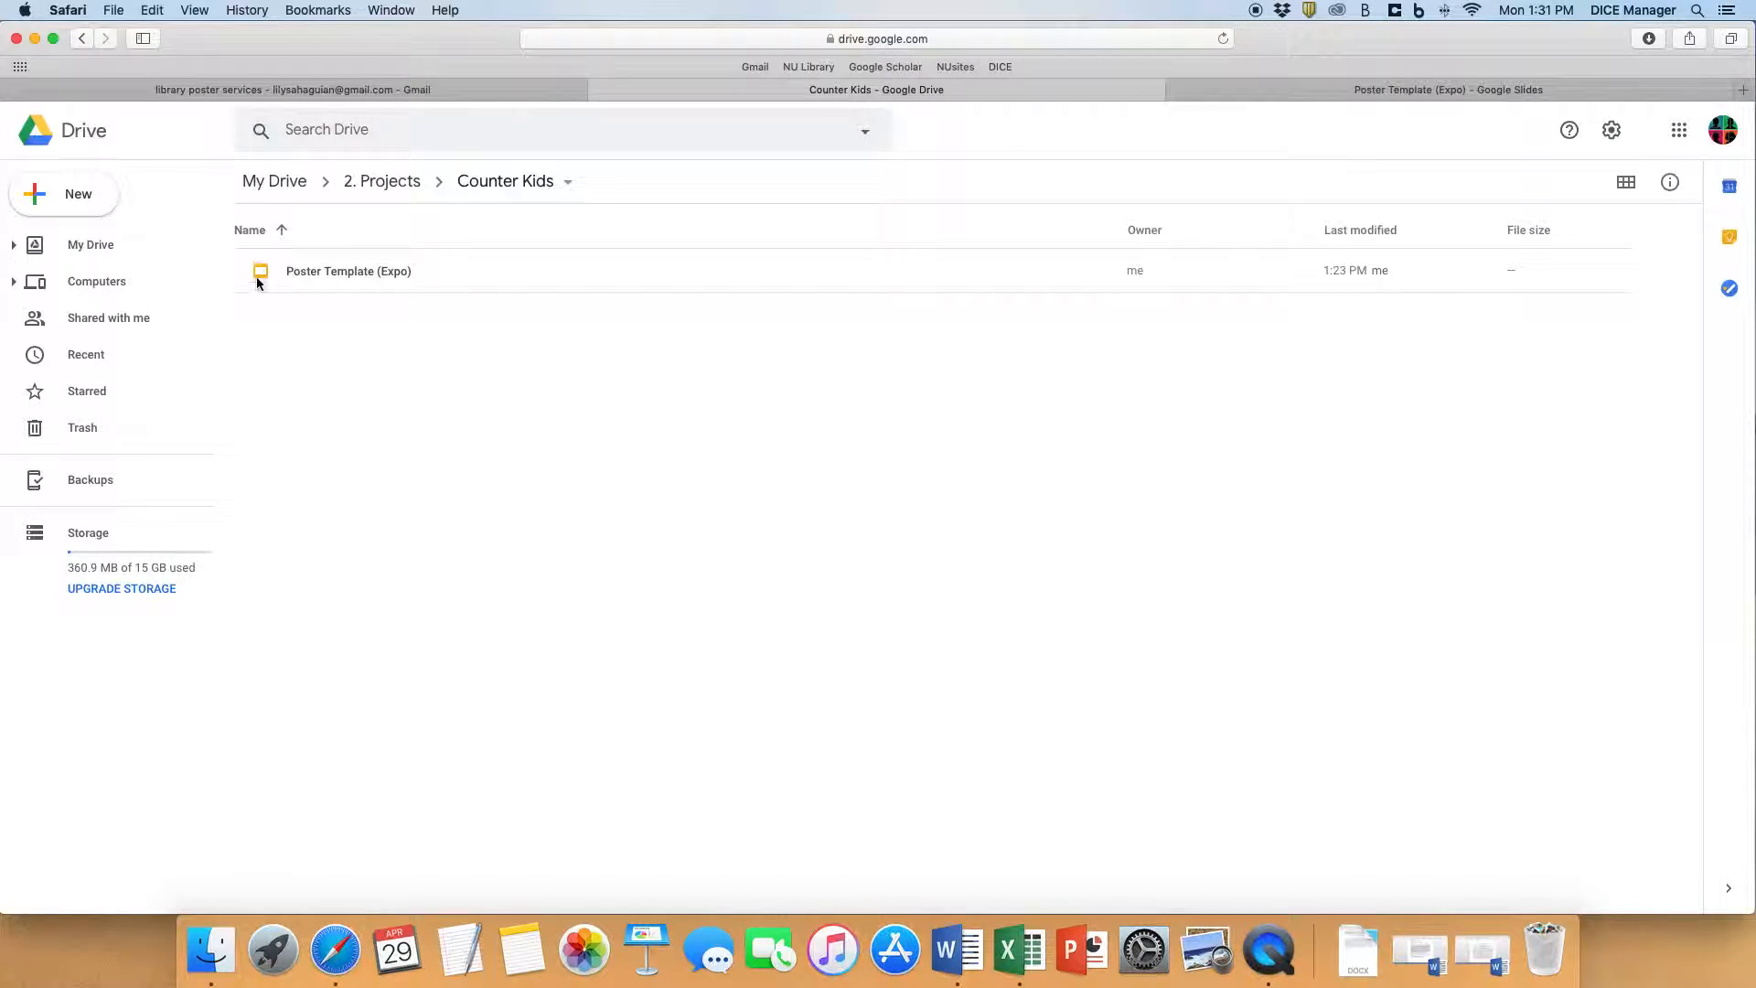
{"action": "left_click", "coordinate": [83, 39]}
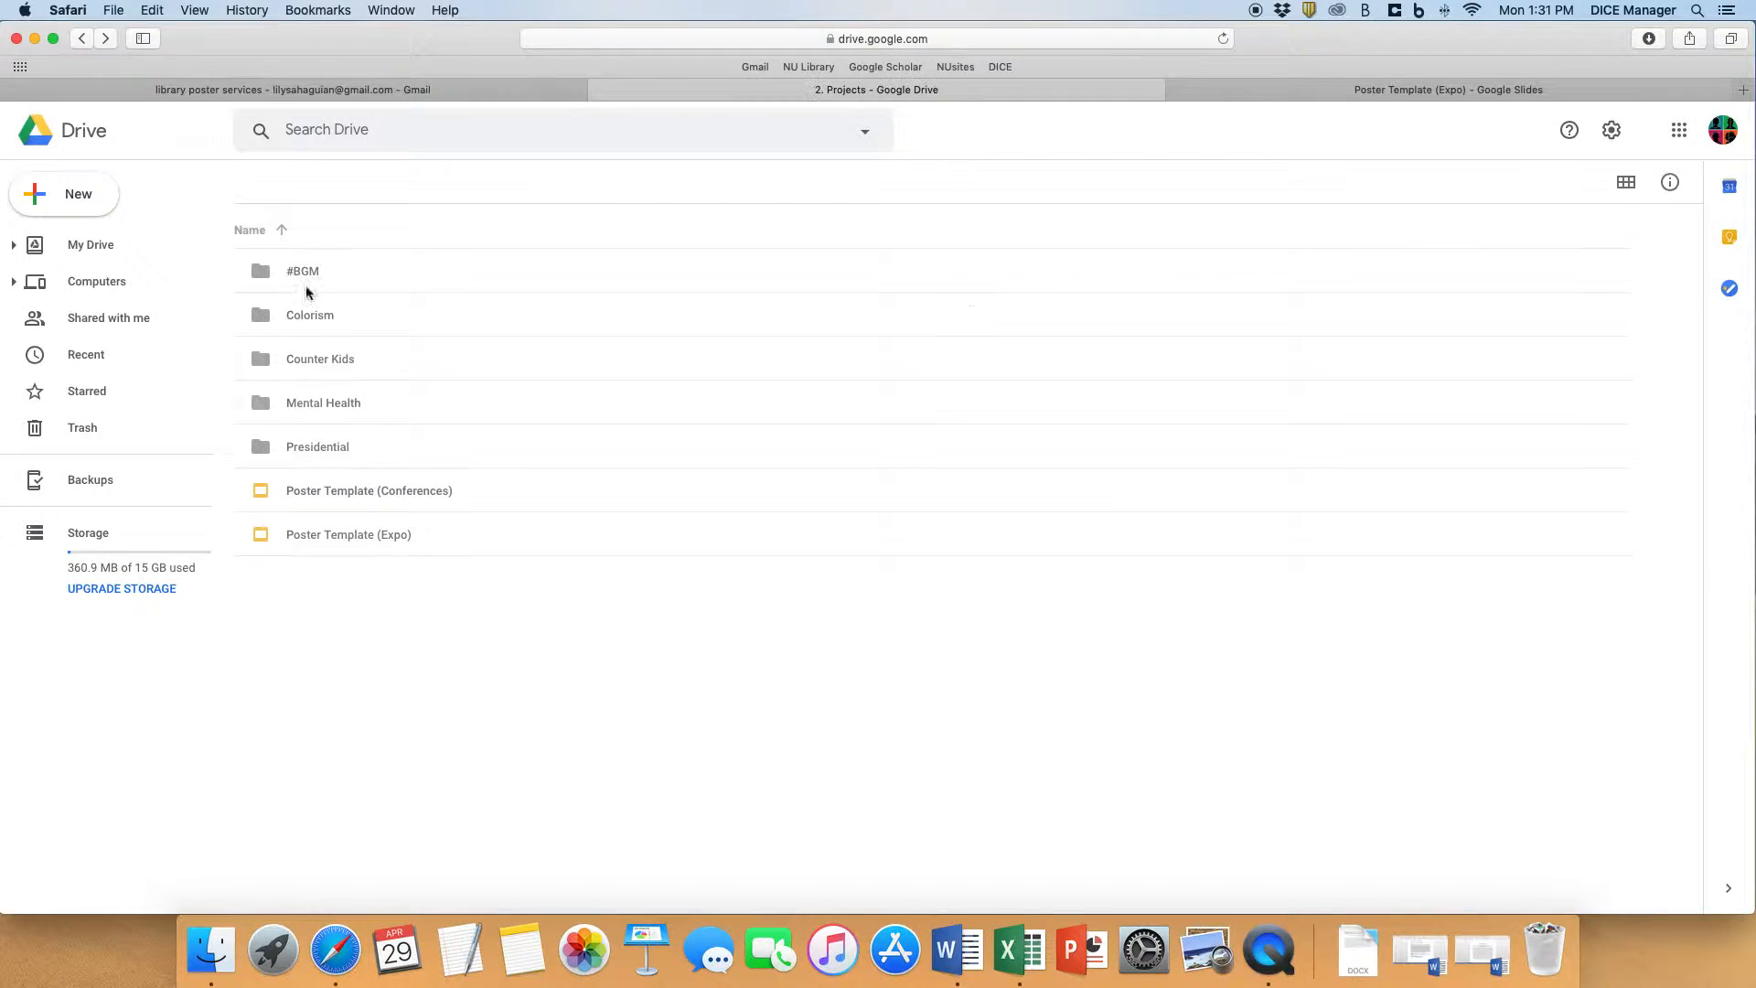
{"action": "double_click", "coordinate": [359, 412]}
{"action": "left_click", "coordinate": [84, 39]}
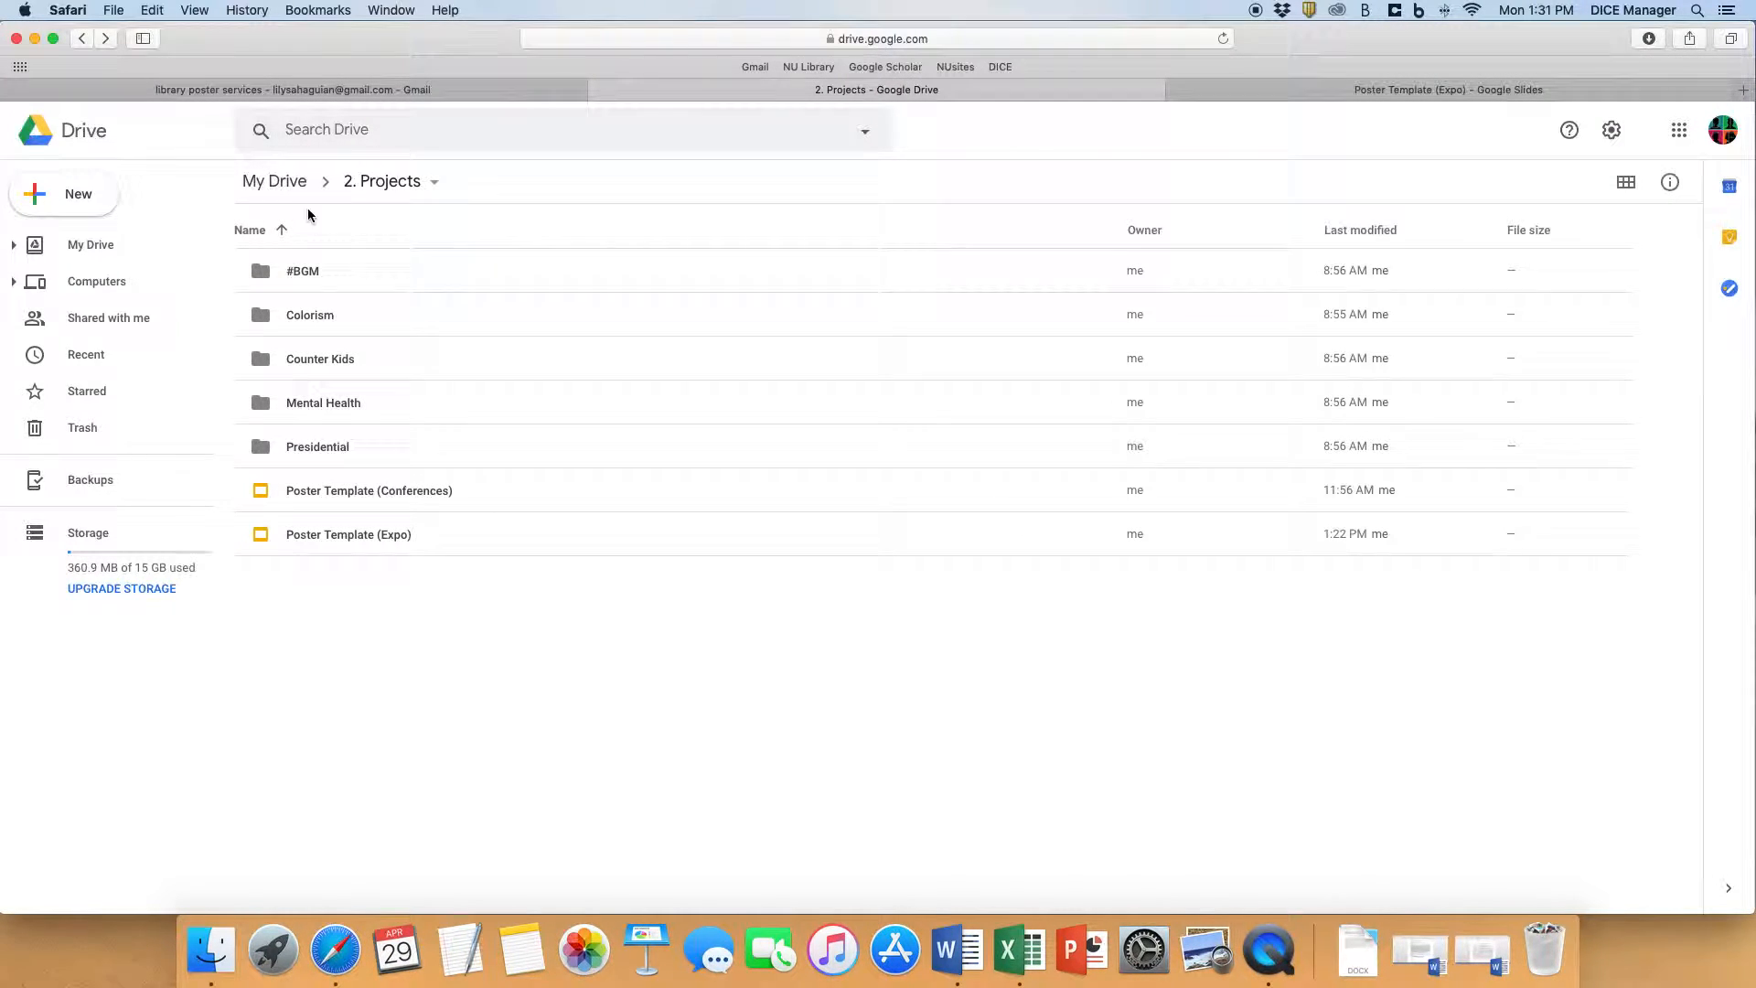
- Compare the open Colorism poster with the Counter Kids folder's Poster Template (Expo), and close both presentations
{"action": "left_click", "coordinate": [1279, 91]}
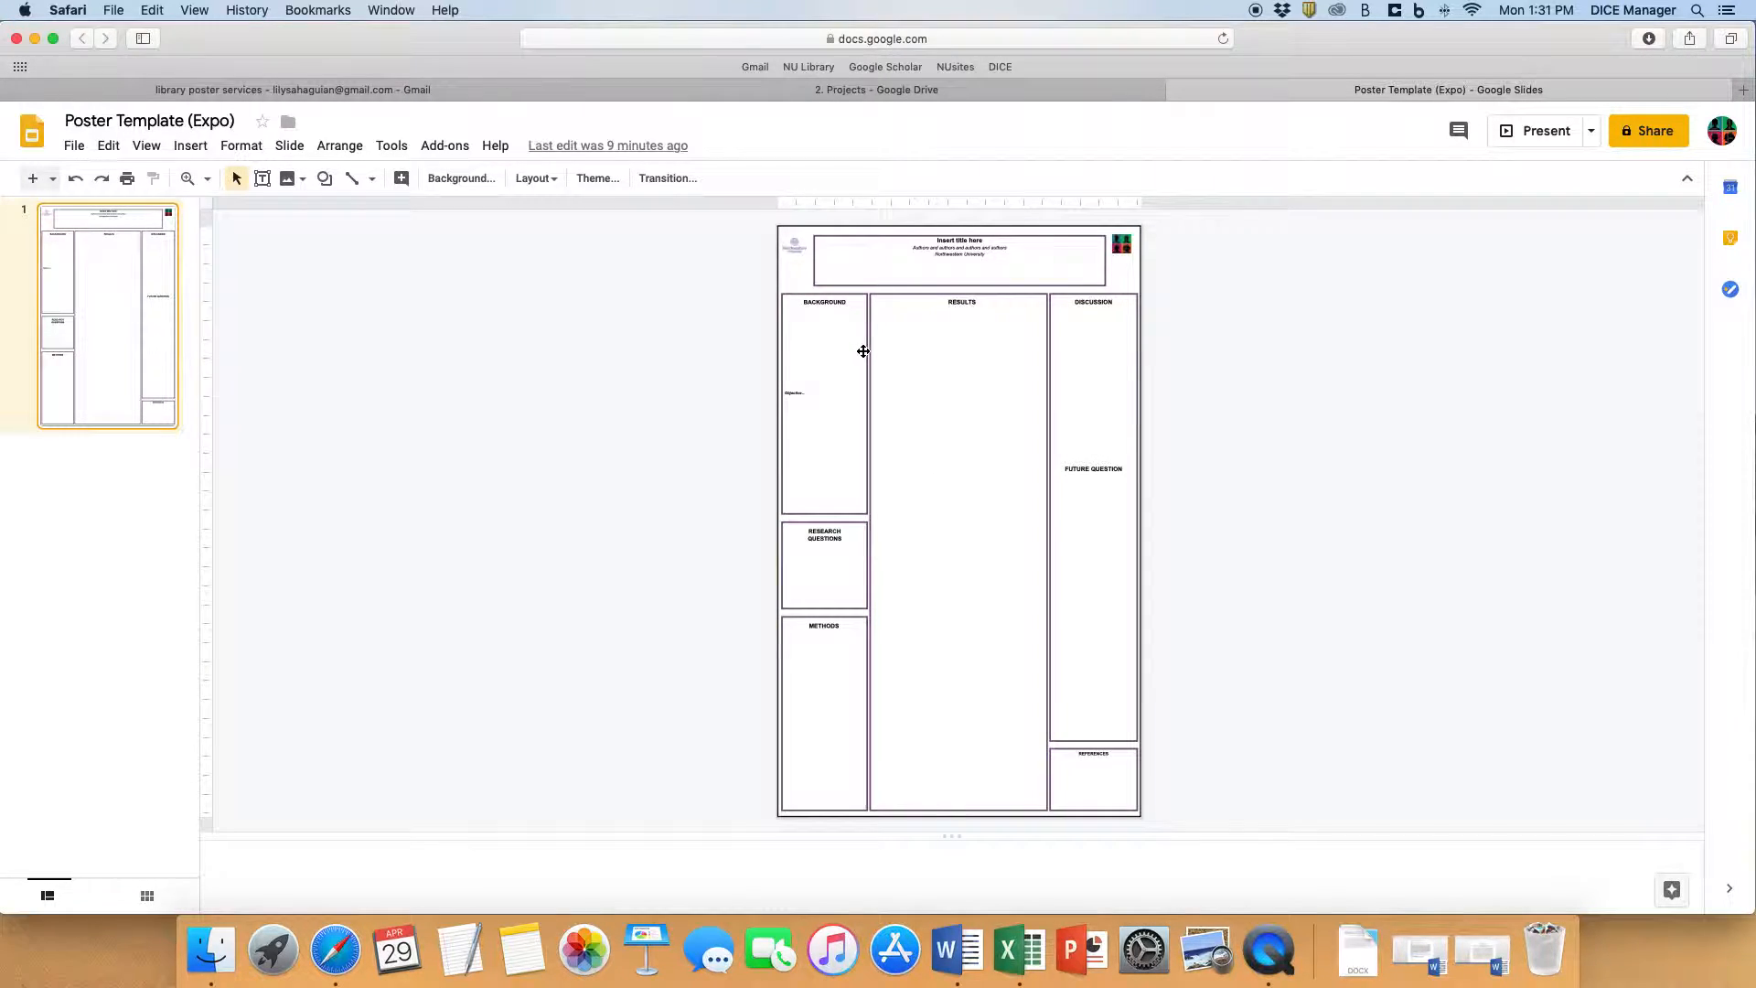
{"action": "left_click", "coordinate": [865, 91]}
{"action": "double_click", "coordinate": [612, 351]}
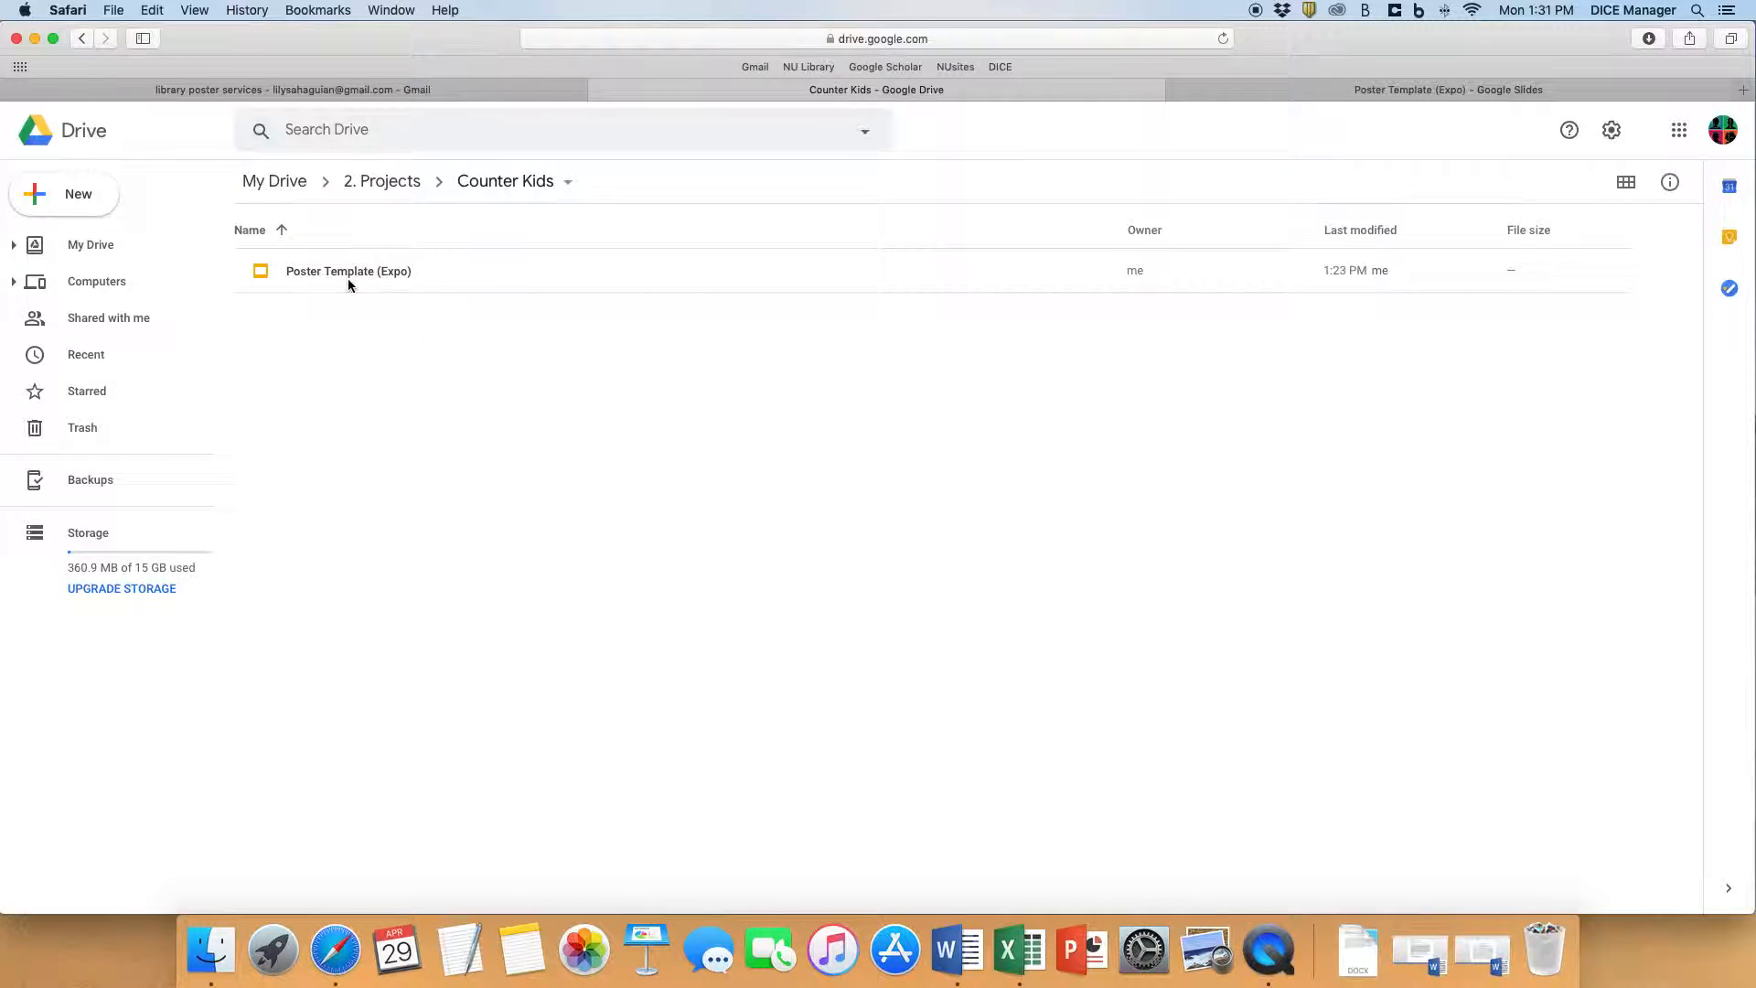
{"action": "double_click", "coordinate": [379, 274]}
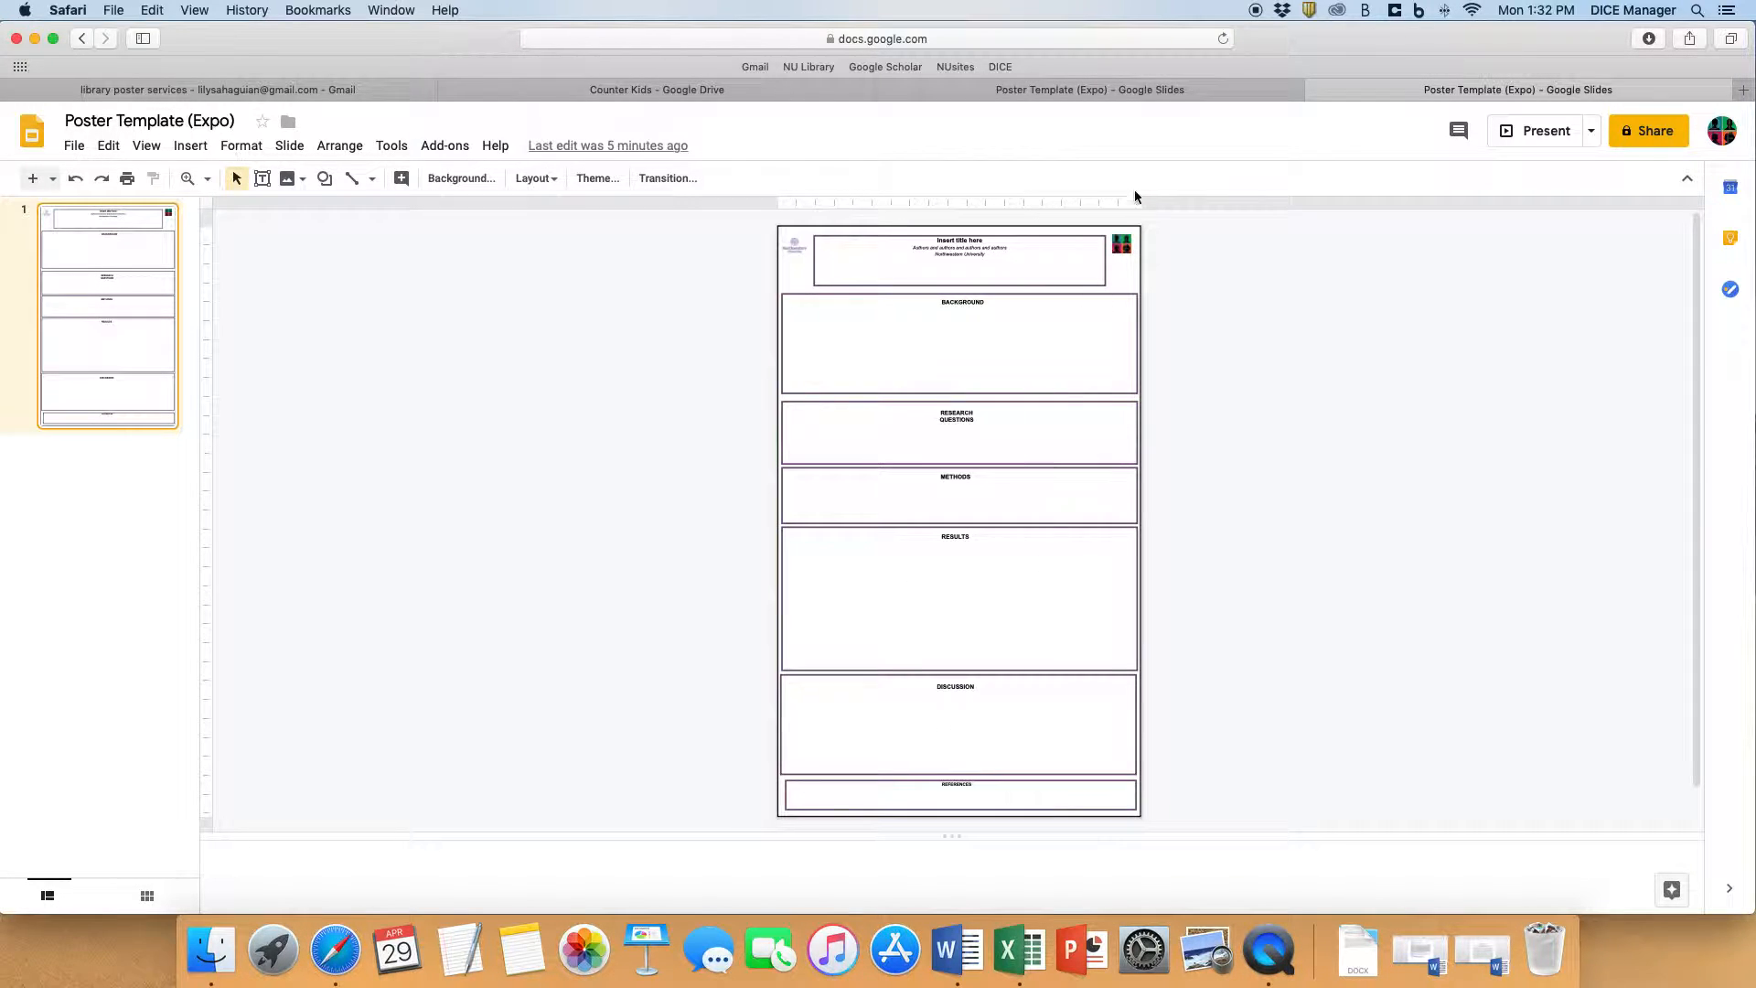
{"action": "left_click", "coordinate": [1316, 90]}
{"action": "key", "text": "super+w"}
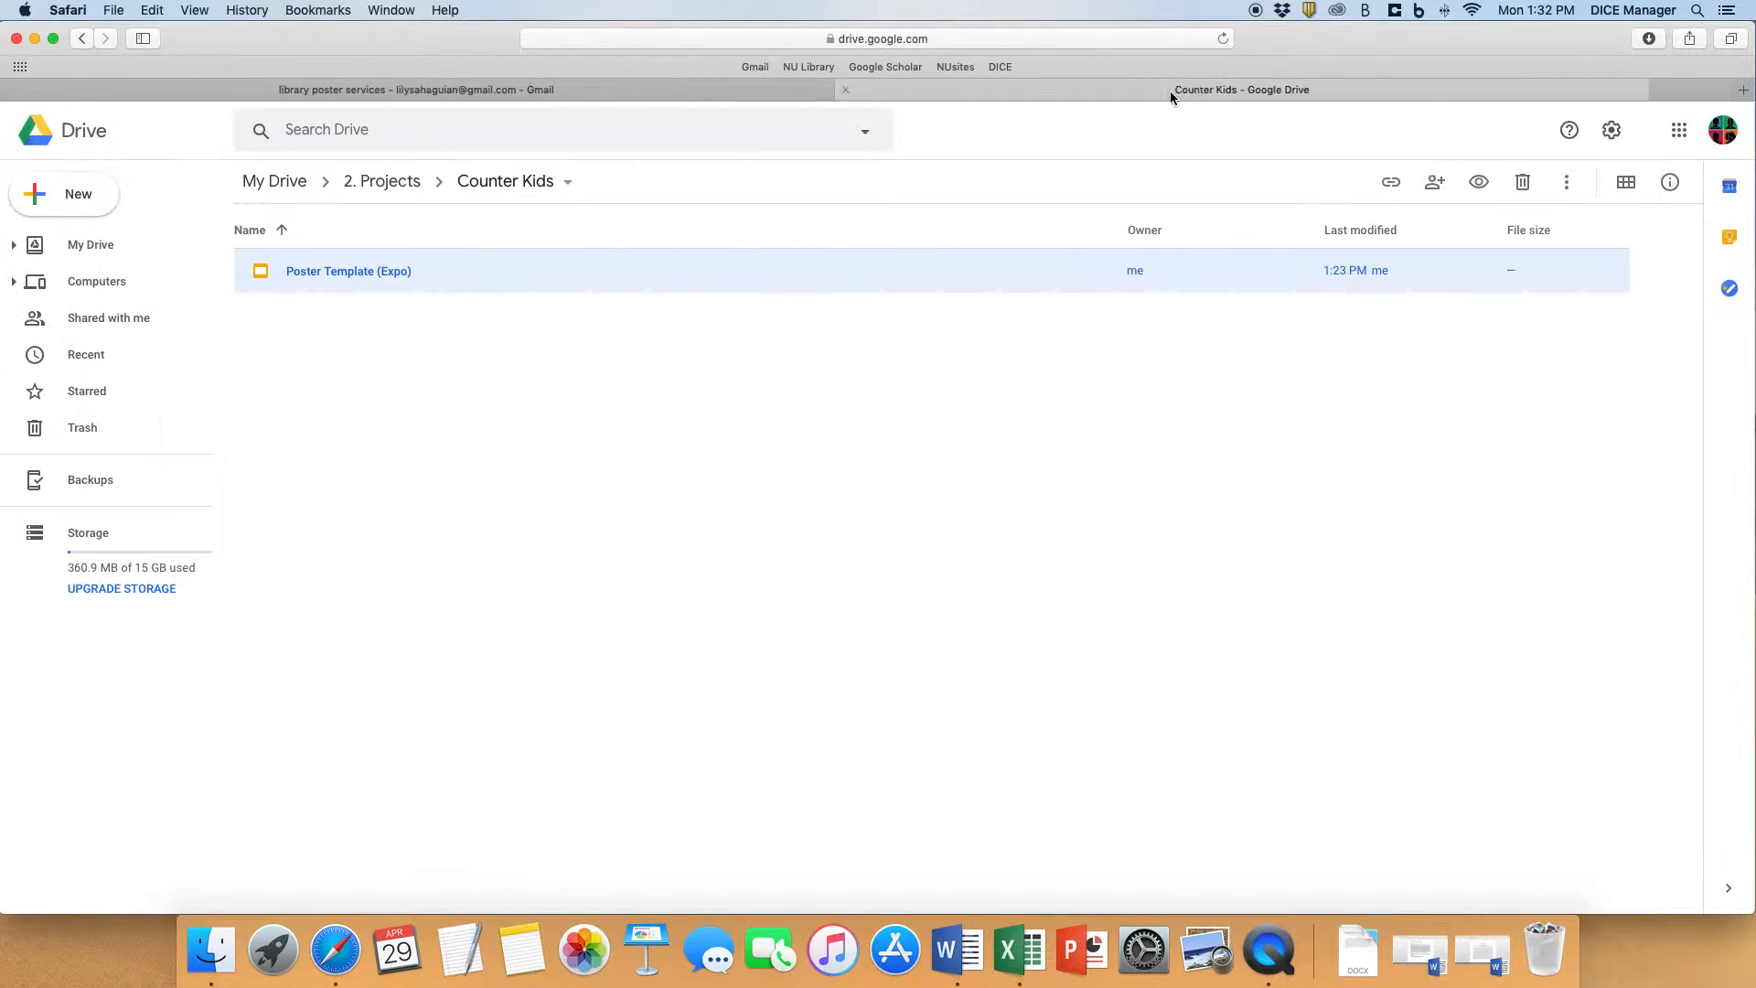
- Reopen Poster Template (Expo) from the Colorism folder, switch back to that folder in Drive, and deselect the file
{"action": "left_click", "coordinate": [82, 38]}
{"action": "double_click", "coordinate": [384, 321]}
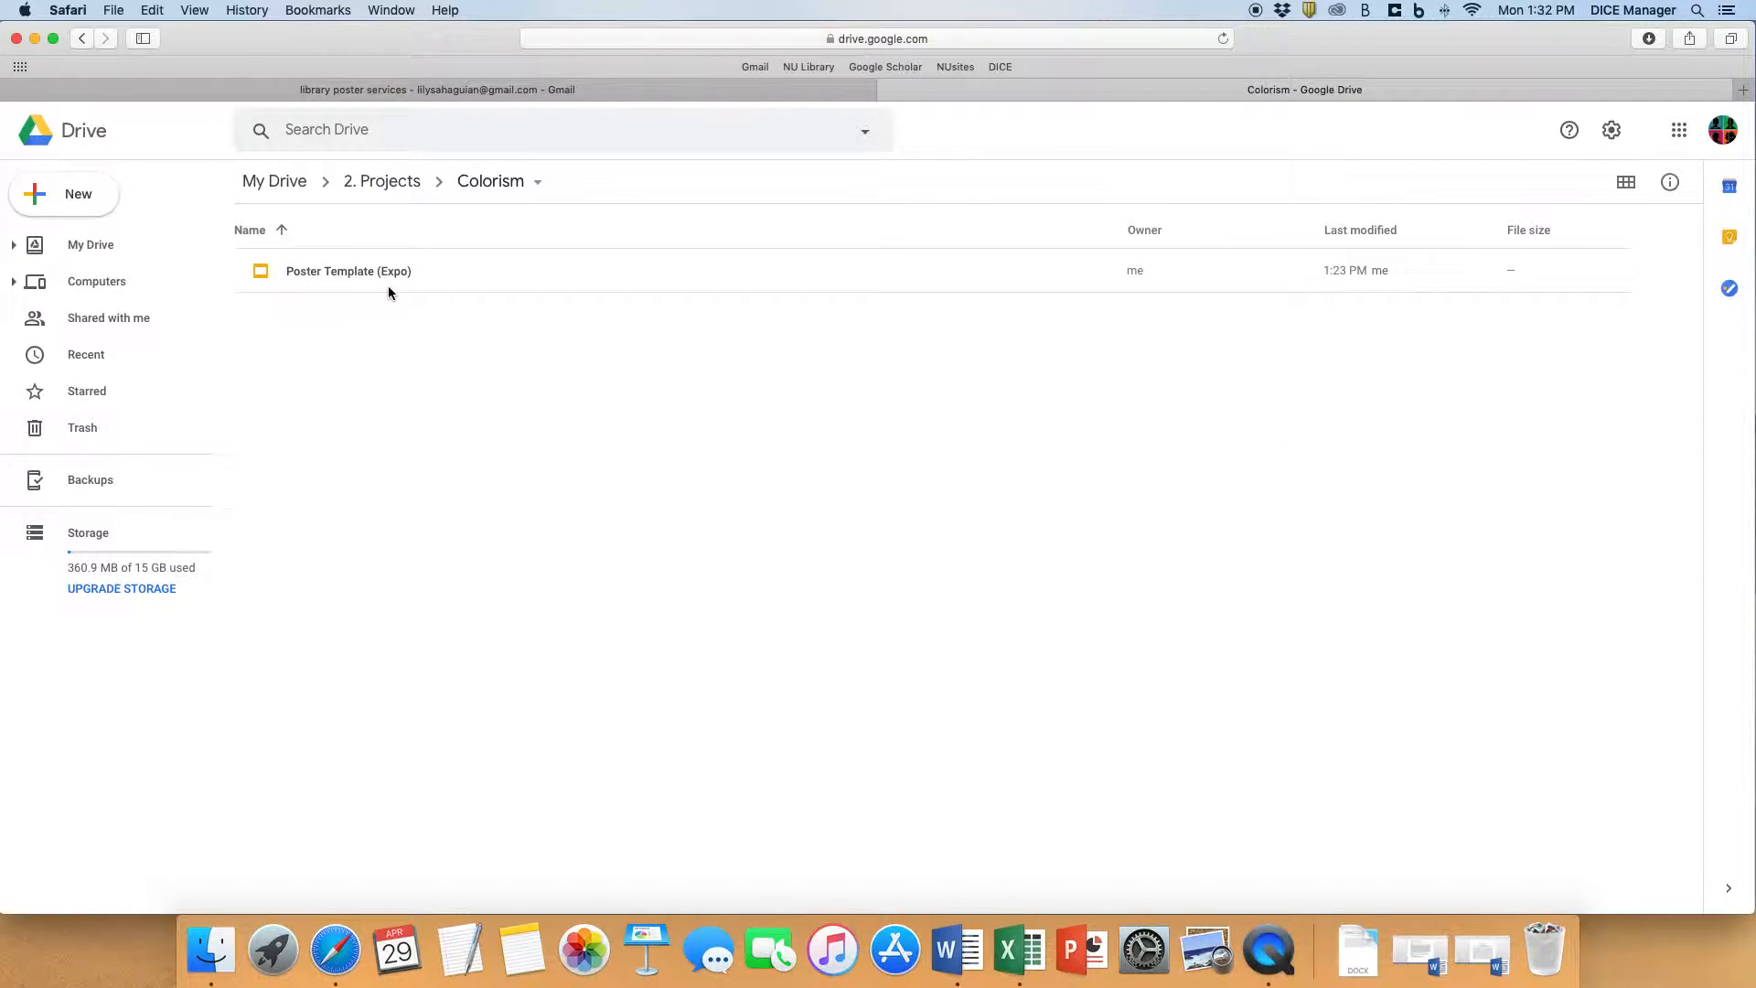
{"action": "double_click", "coordinate": [388, 275]}
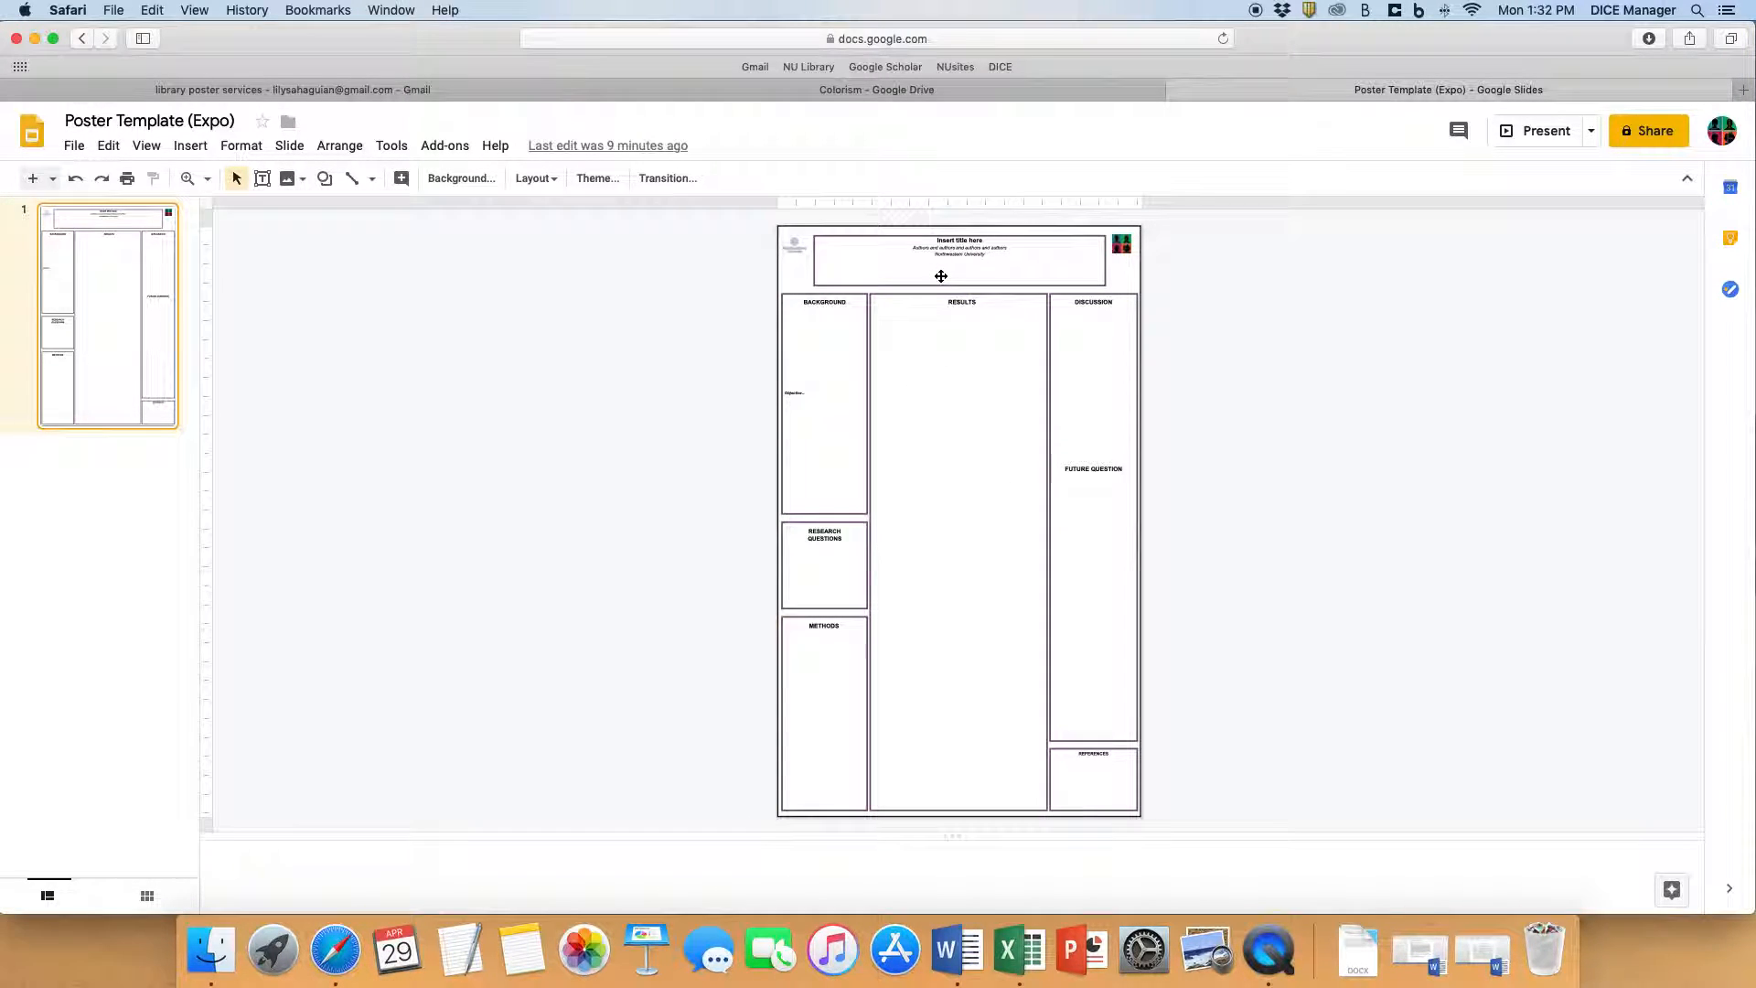
{"action": "left_click", "coordinate": [902, 96]}
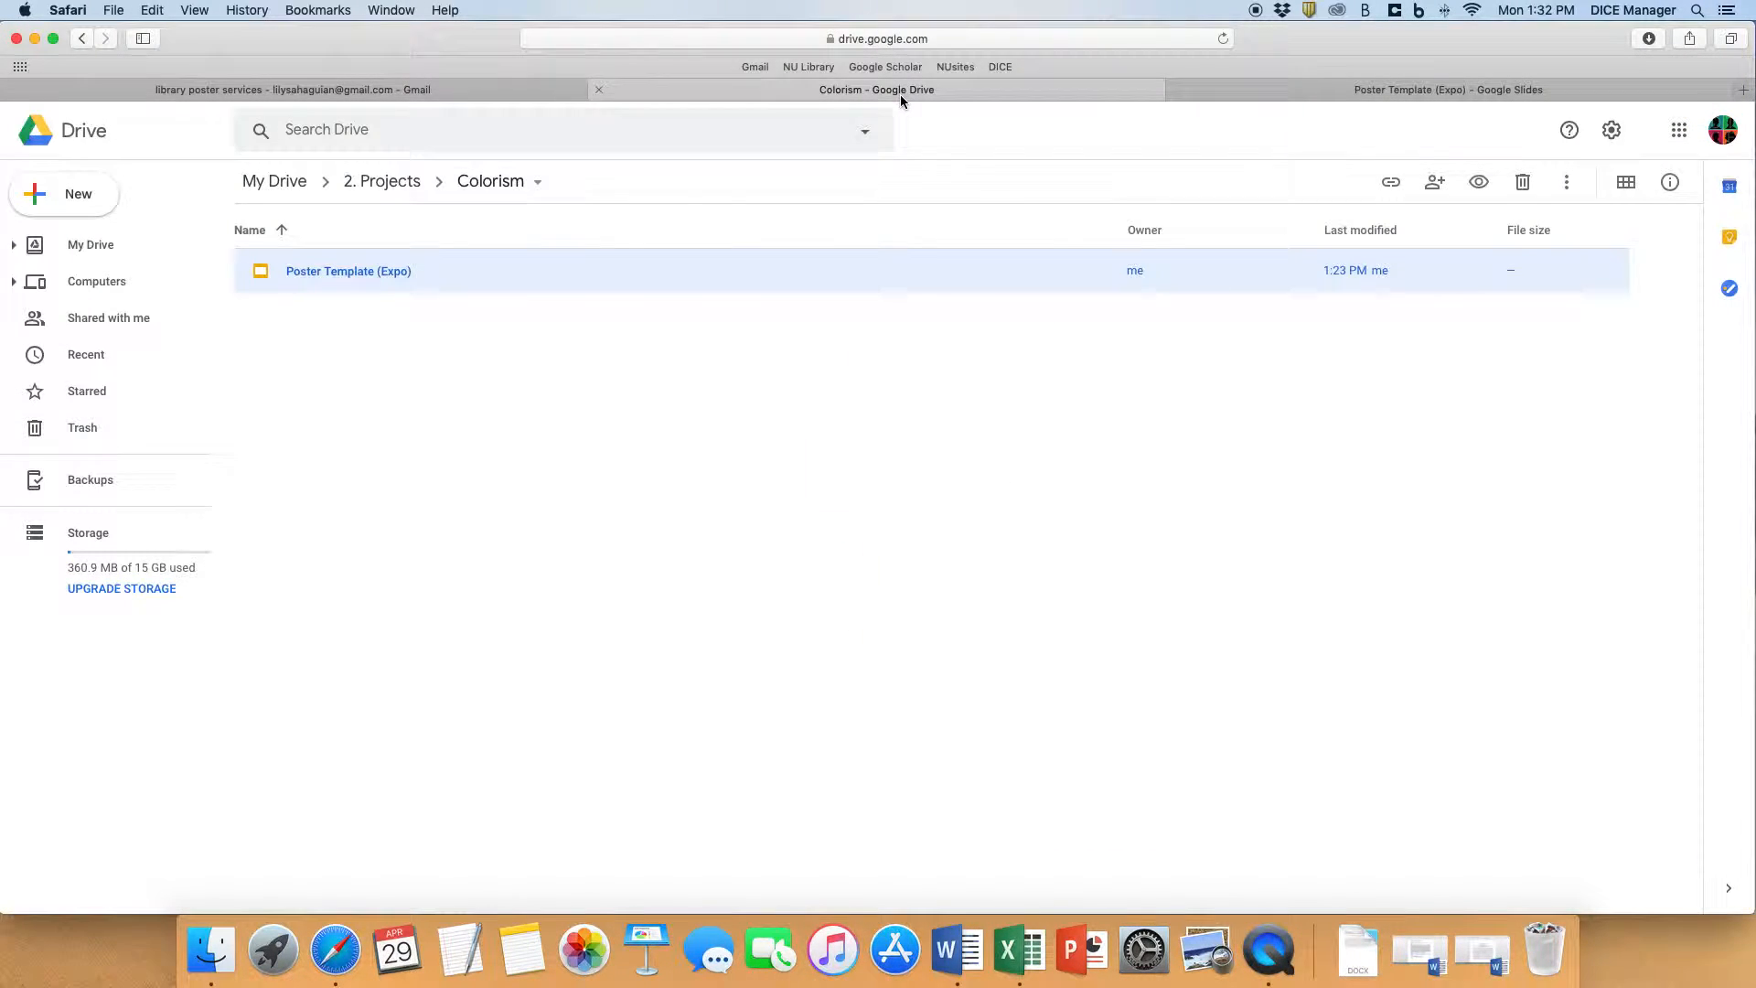
{"action": "left_click", "coordinate": [379, 356]}
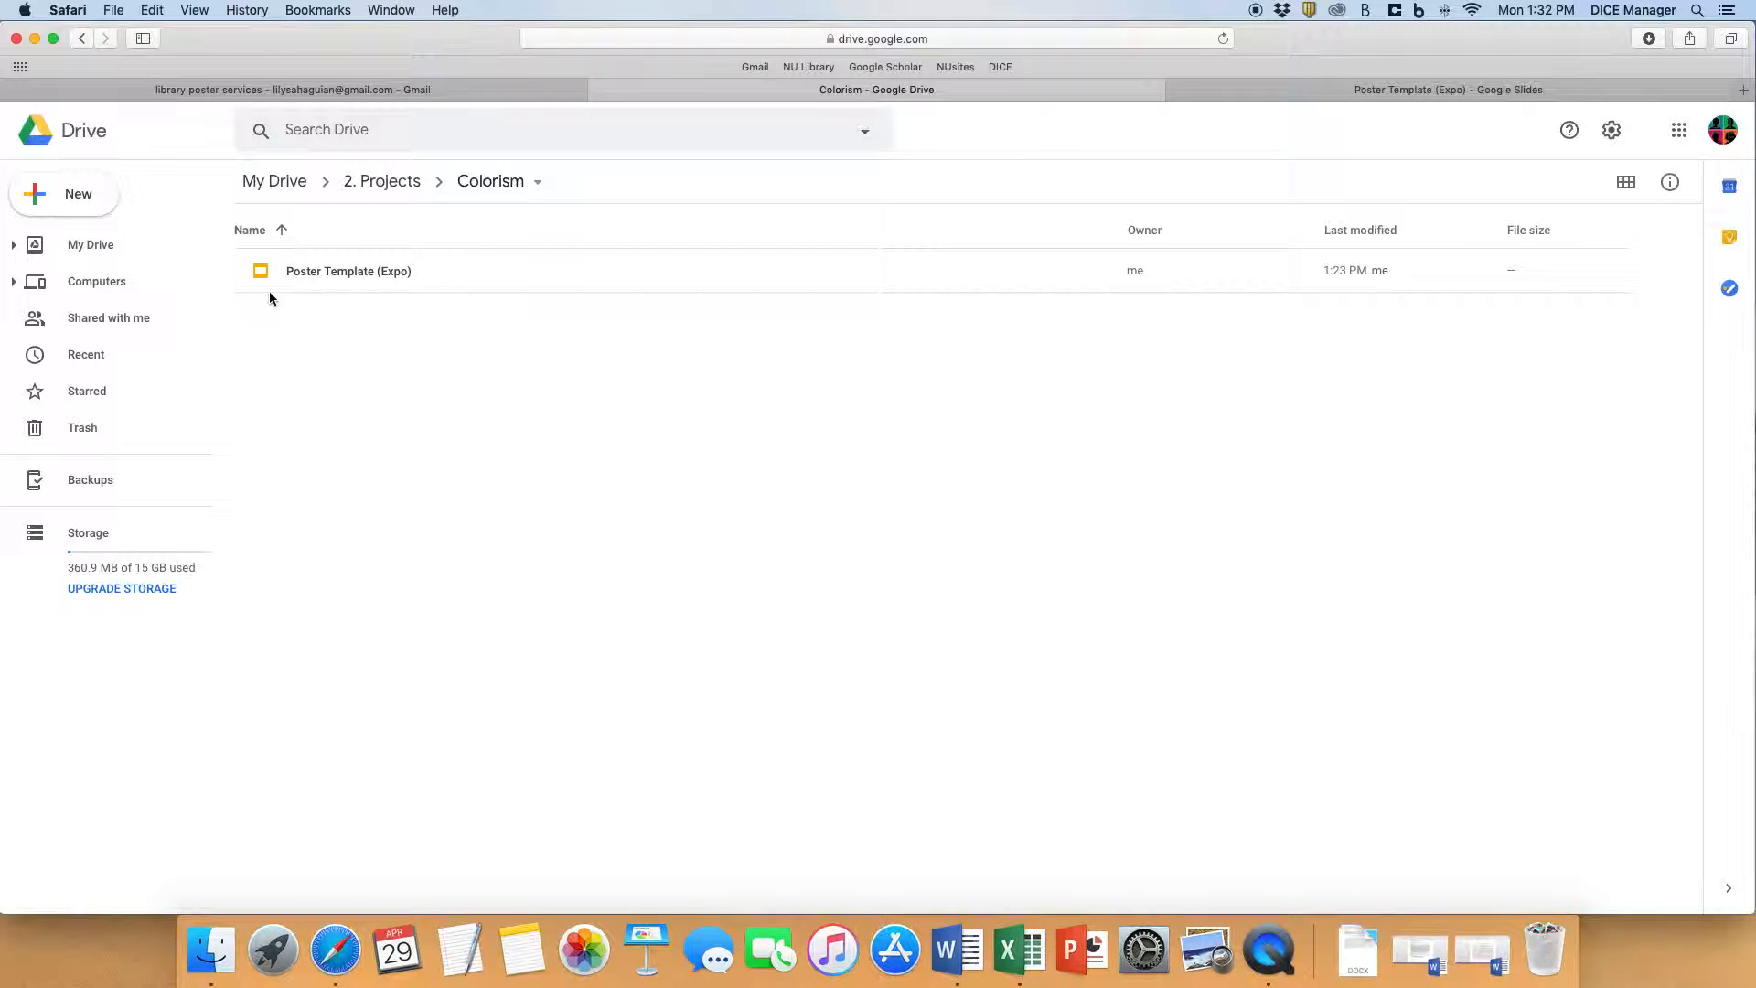
- Create a blank Google Sheets spreadsheet in the Colorism folder and point out its first two columns, A and B
{"action": "left_click", "coordinate": [73, 193]}
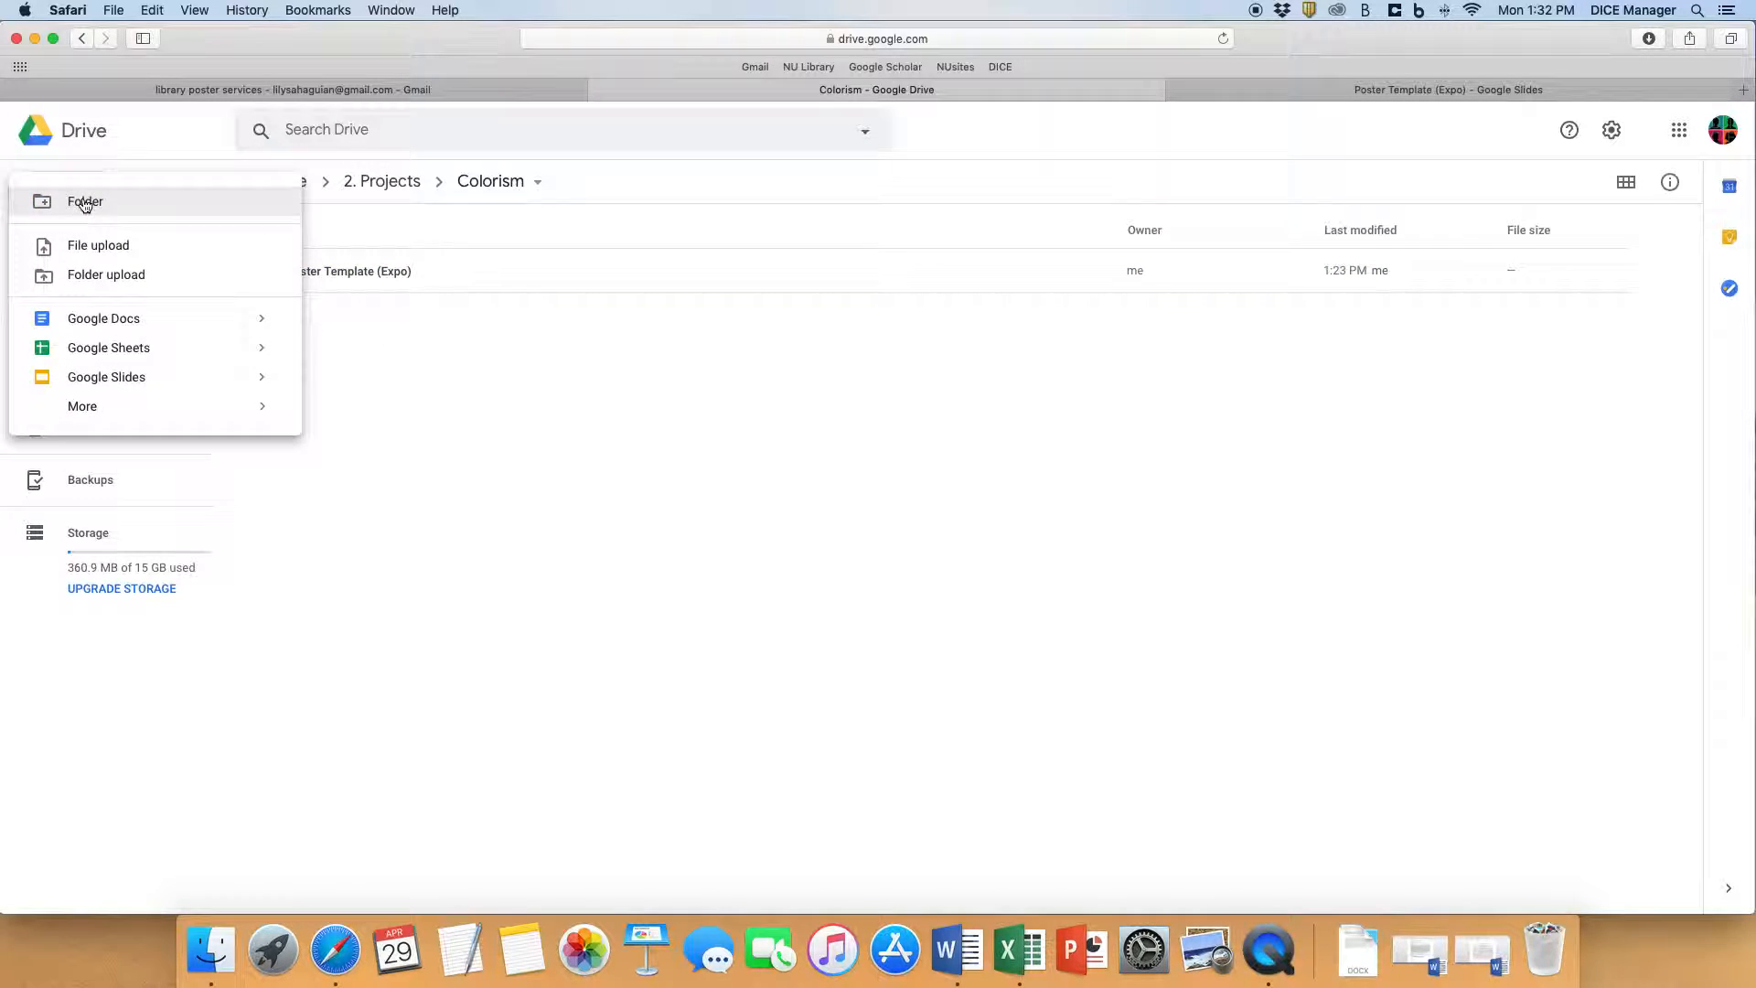
{"action": "left_click", "coordinate": [101, 347]}
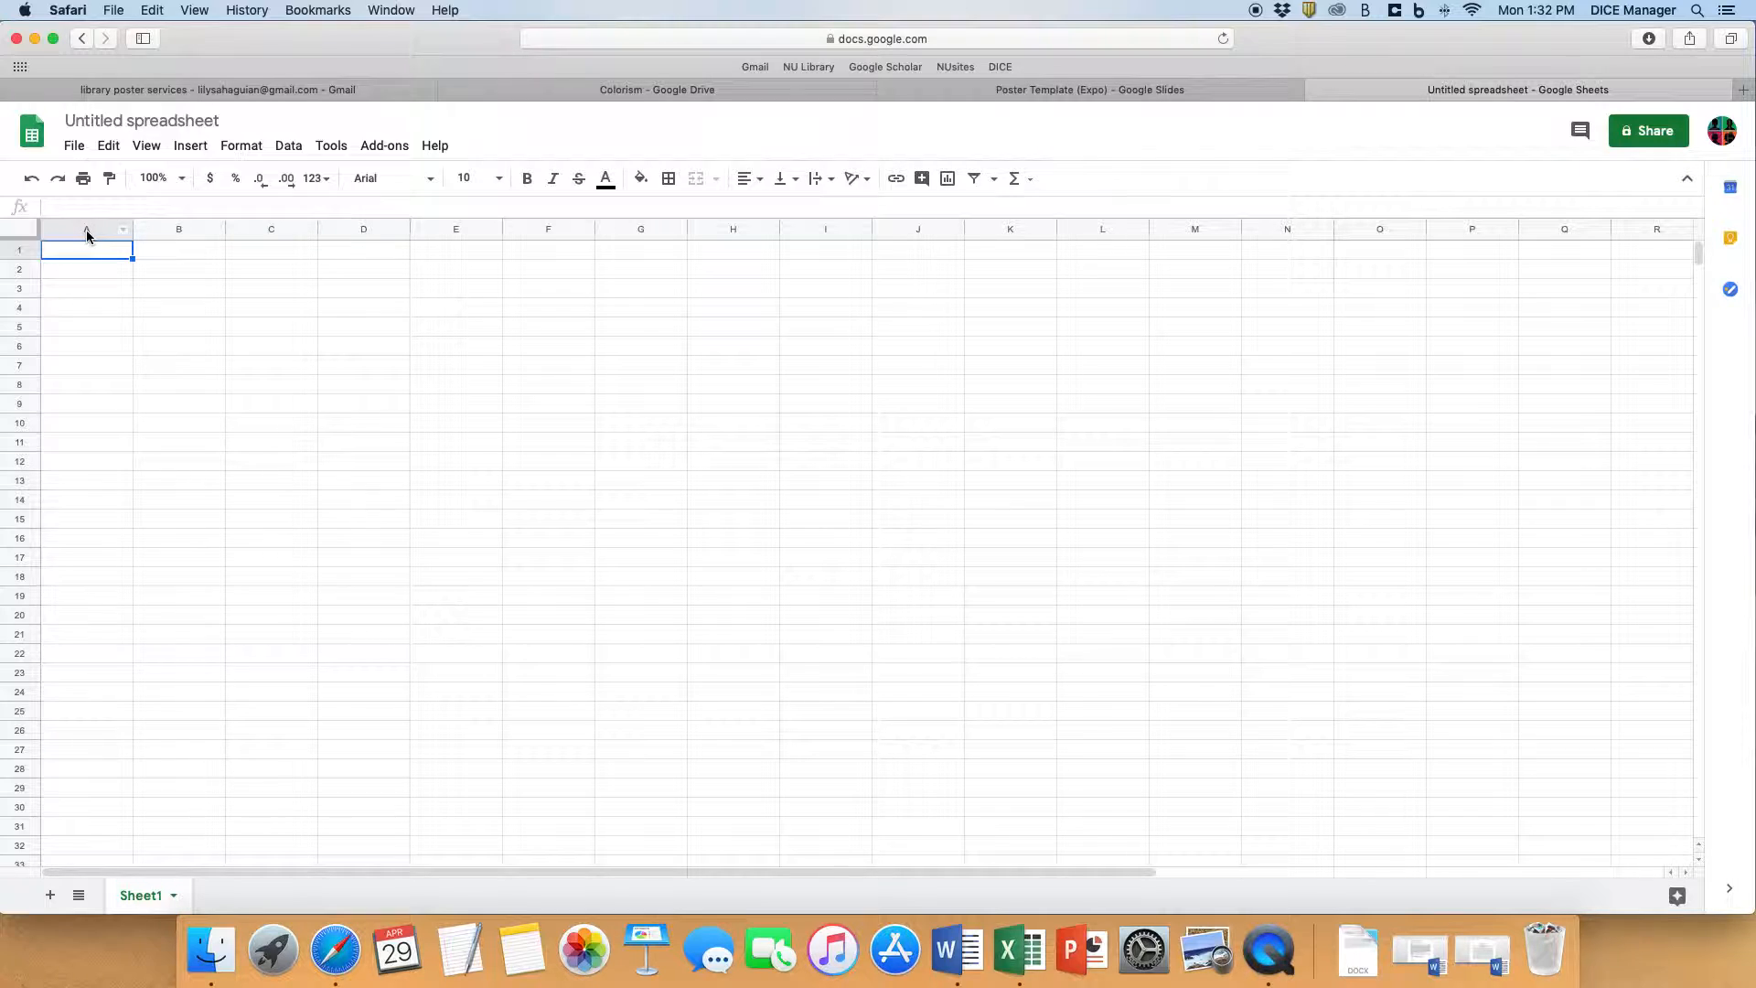
{"action": "left_click", "coordinate": [86, 230]}
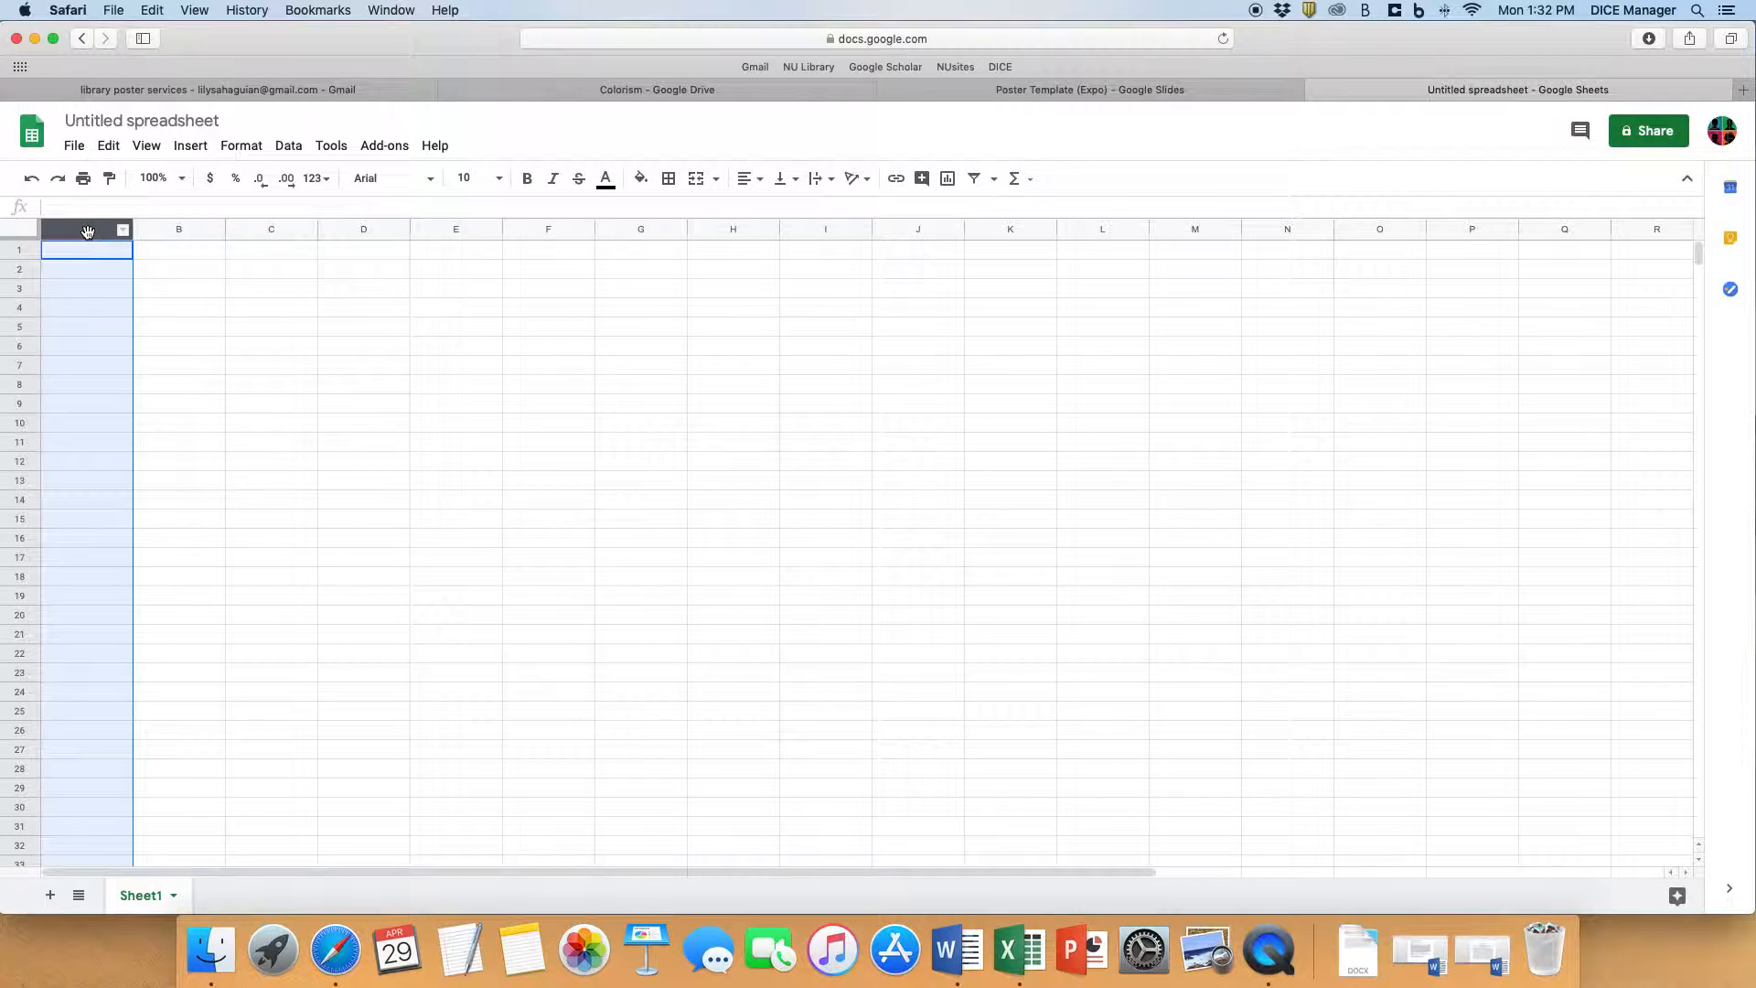
{"action": "left_click", "coordinate": [168, 229]}
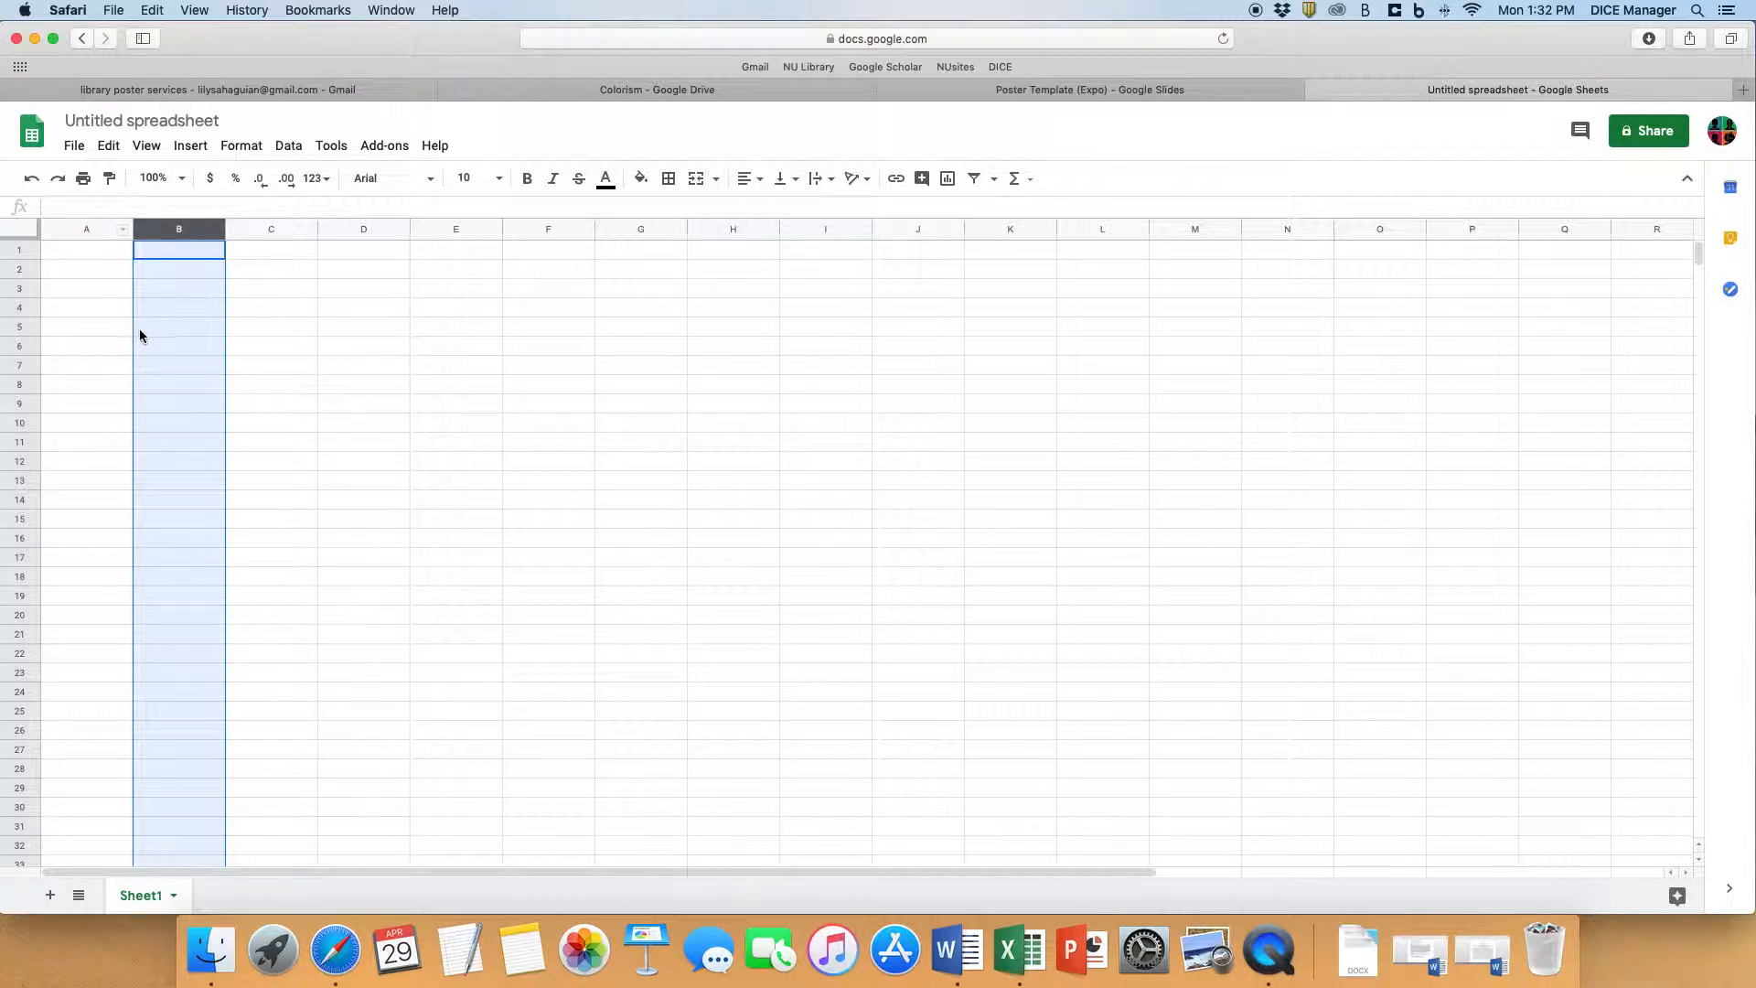
- Enter the column headers Time in A1 and Speed in B1
{"action": "left_click", "coordinate": [80, 253]}
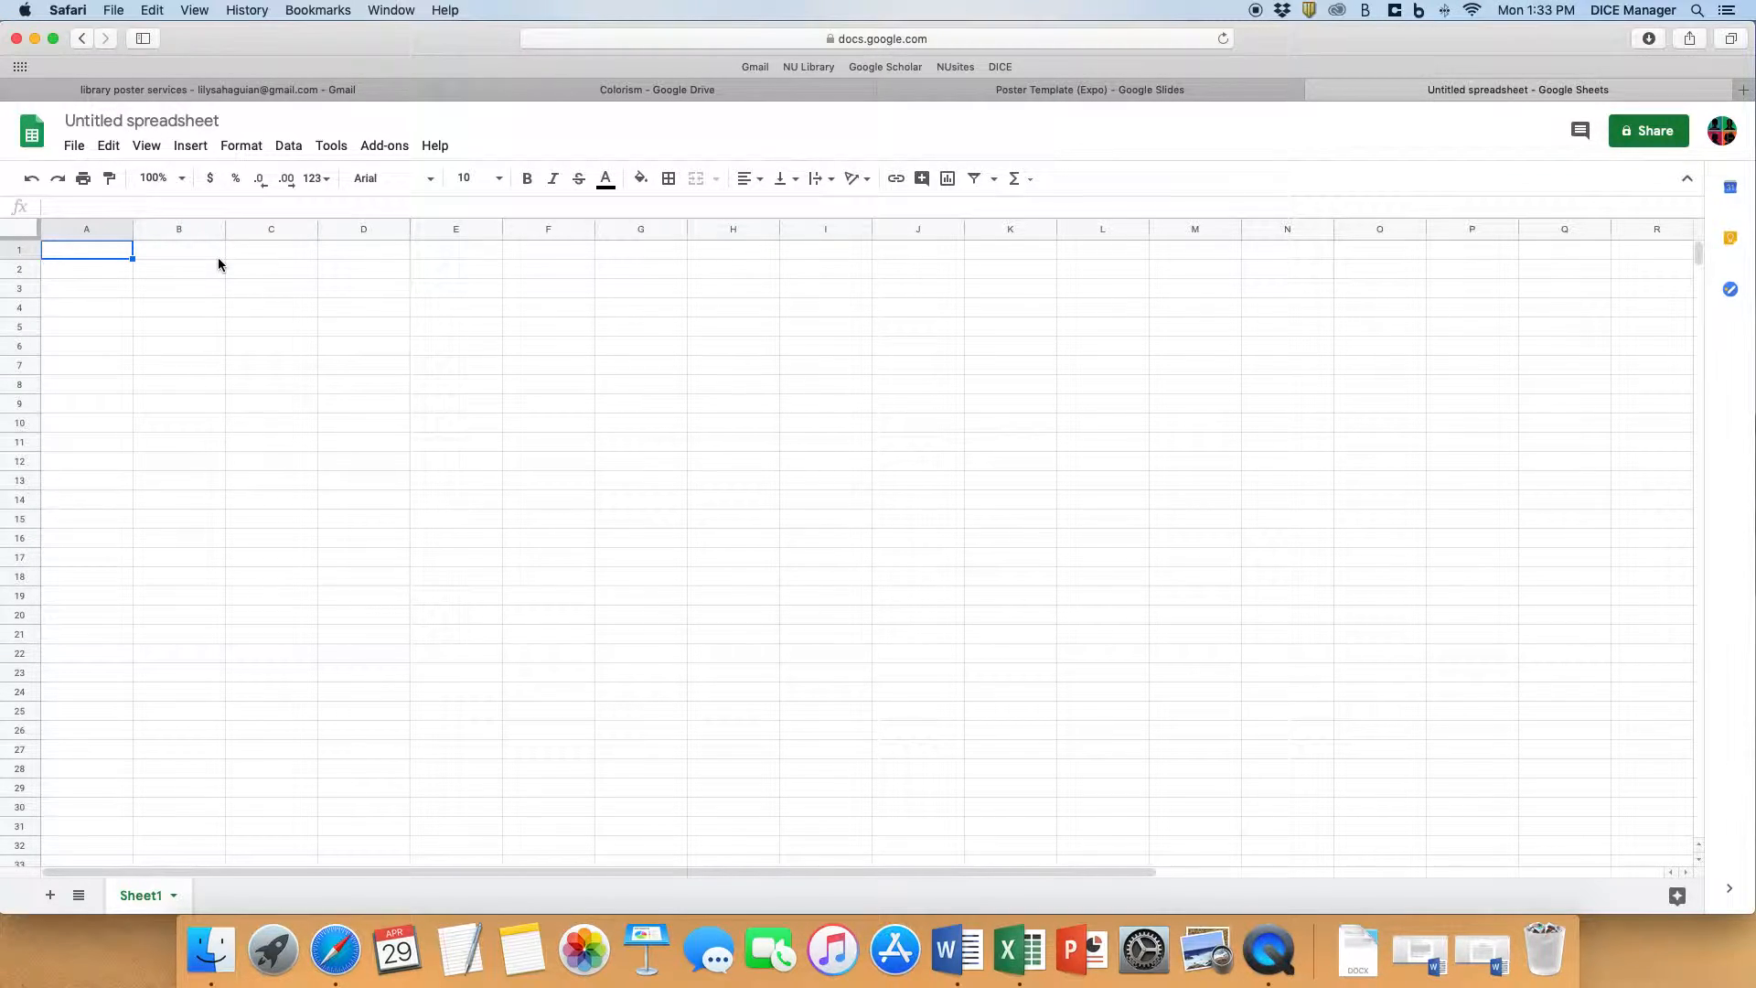
{"action": "type", "text": "Time"}
{"action": "key", "text": "Tab"}
{"action": "type", "text": "Speed"}
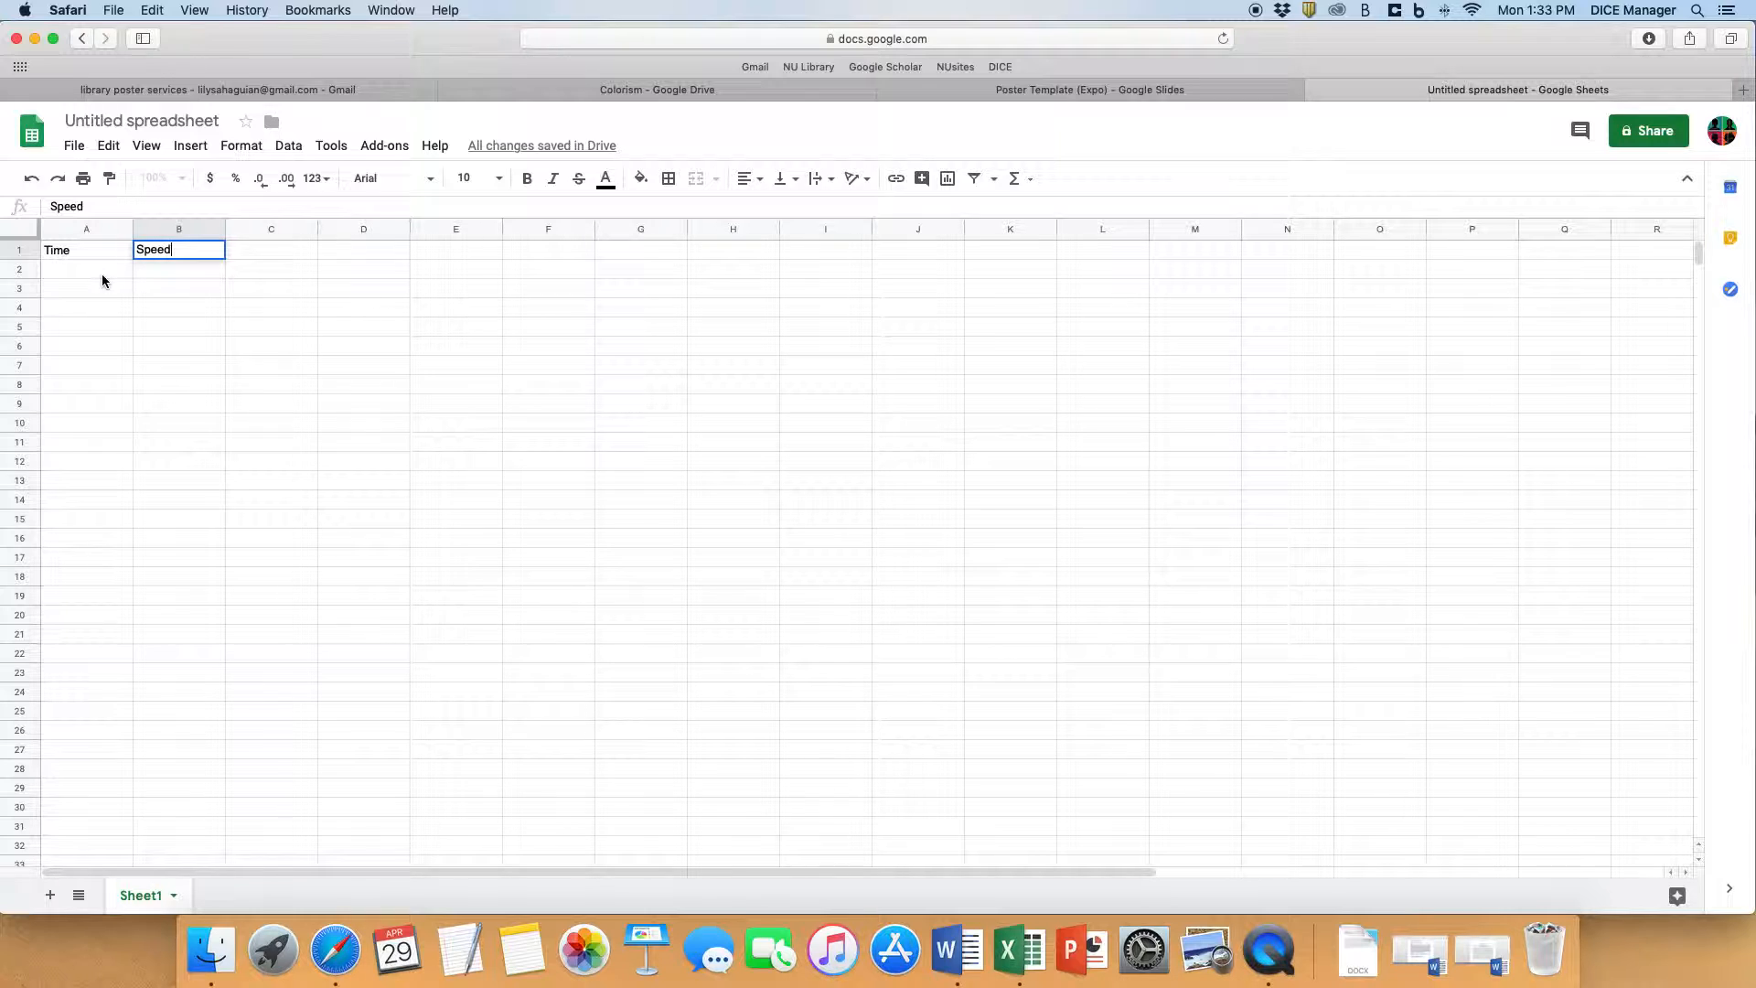
{"action": "left_click", "coordinate": [87, 251]}
{"action": "left_click", "coordinate": [185, 251]}
{"action": "left_click", "coordinate": [77, 255]}
{"action": "left_click", "coordinate": [189, 255]}
{"action": "left_click", "coordinate": [109, 254]}
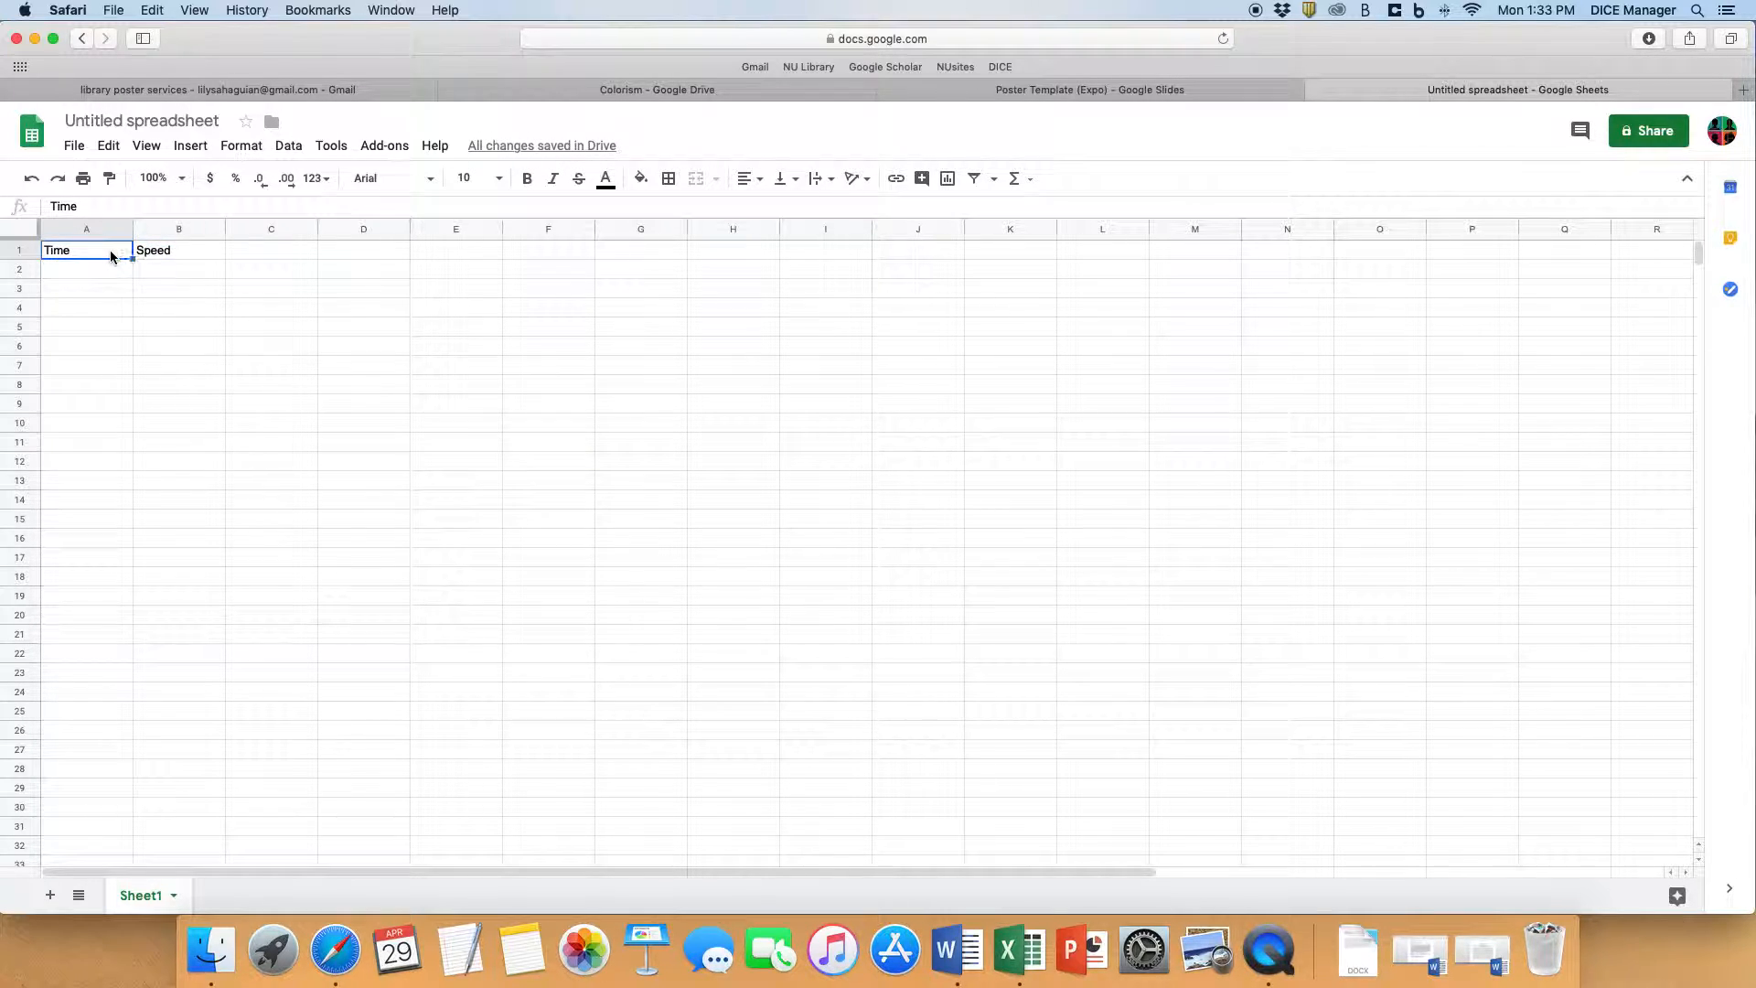
{"action": "left_click", "coordinate": [150, 257]}
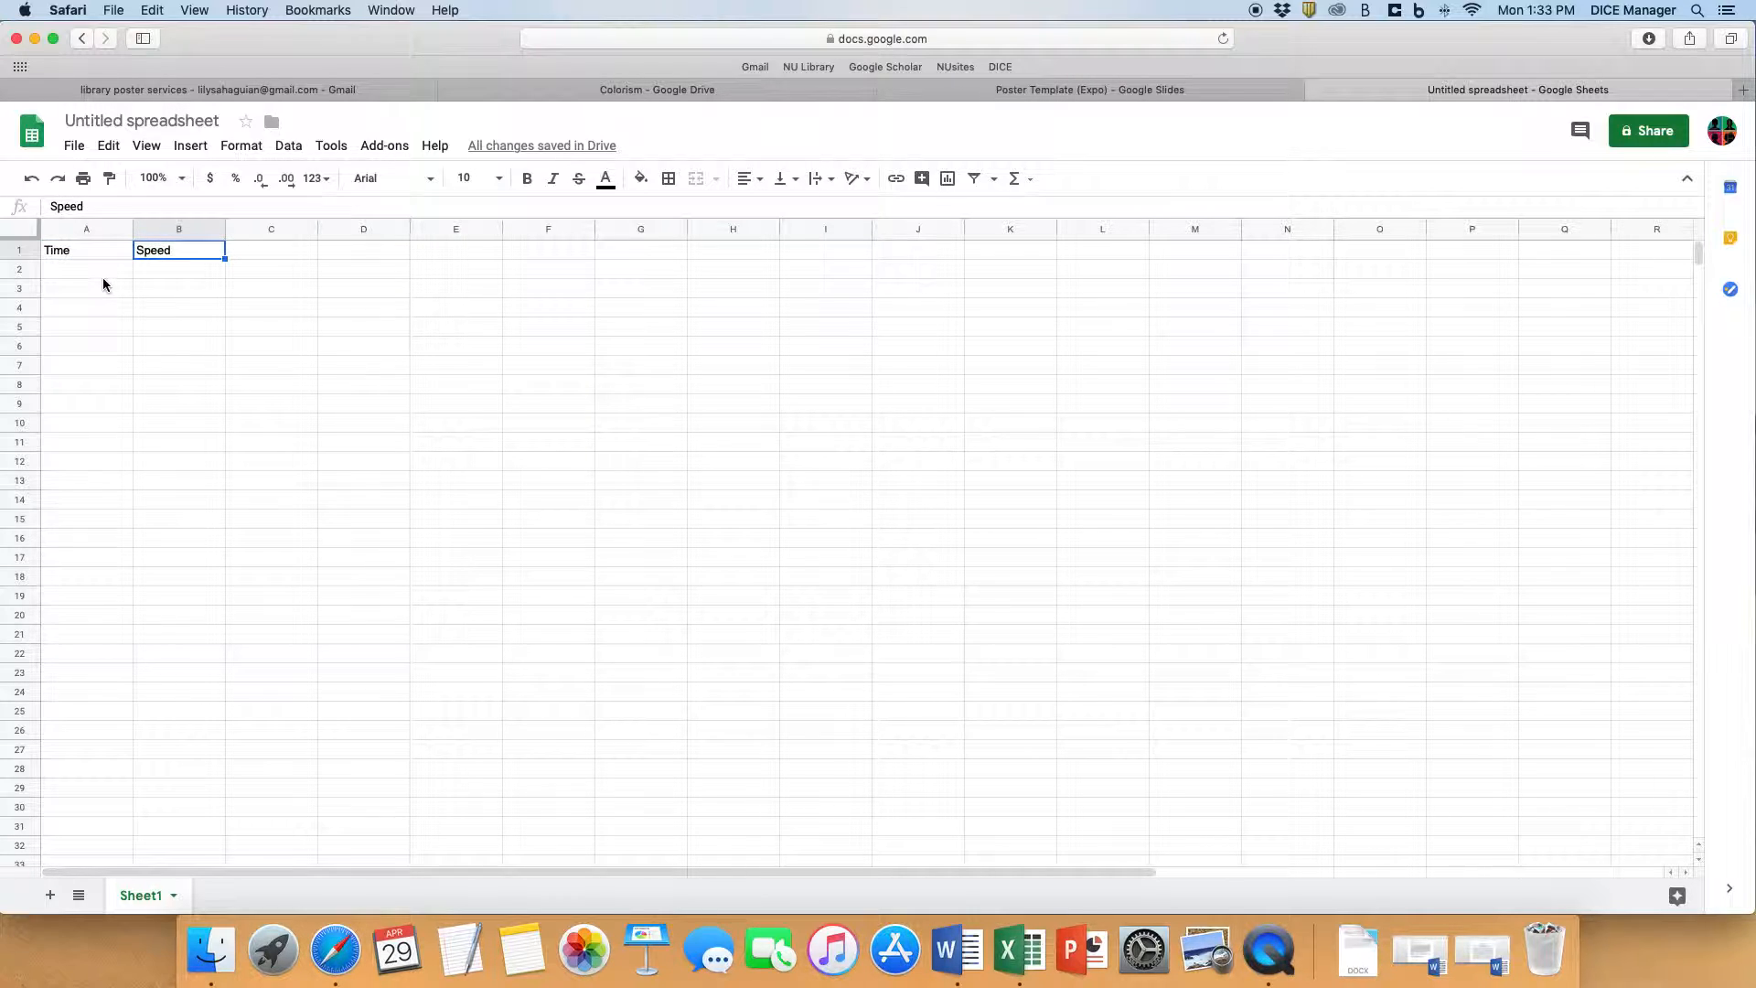
- Fill in three data rows under the headers: Time 5, 7, 9 and Speed 6, 8, 10
{"action": "left_click_drag", "start_coordinate": [102, 278], "coordinate": [98, 370]}
{"action": "left_click_drag", "start_coordinate": [169, 274], "coordinate": [163, 365]}
{"action": "left_click", "coordinate": [112, 273]}
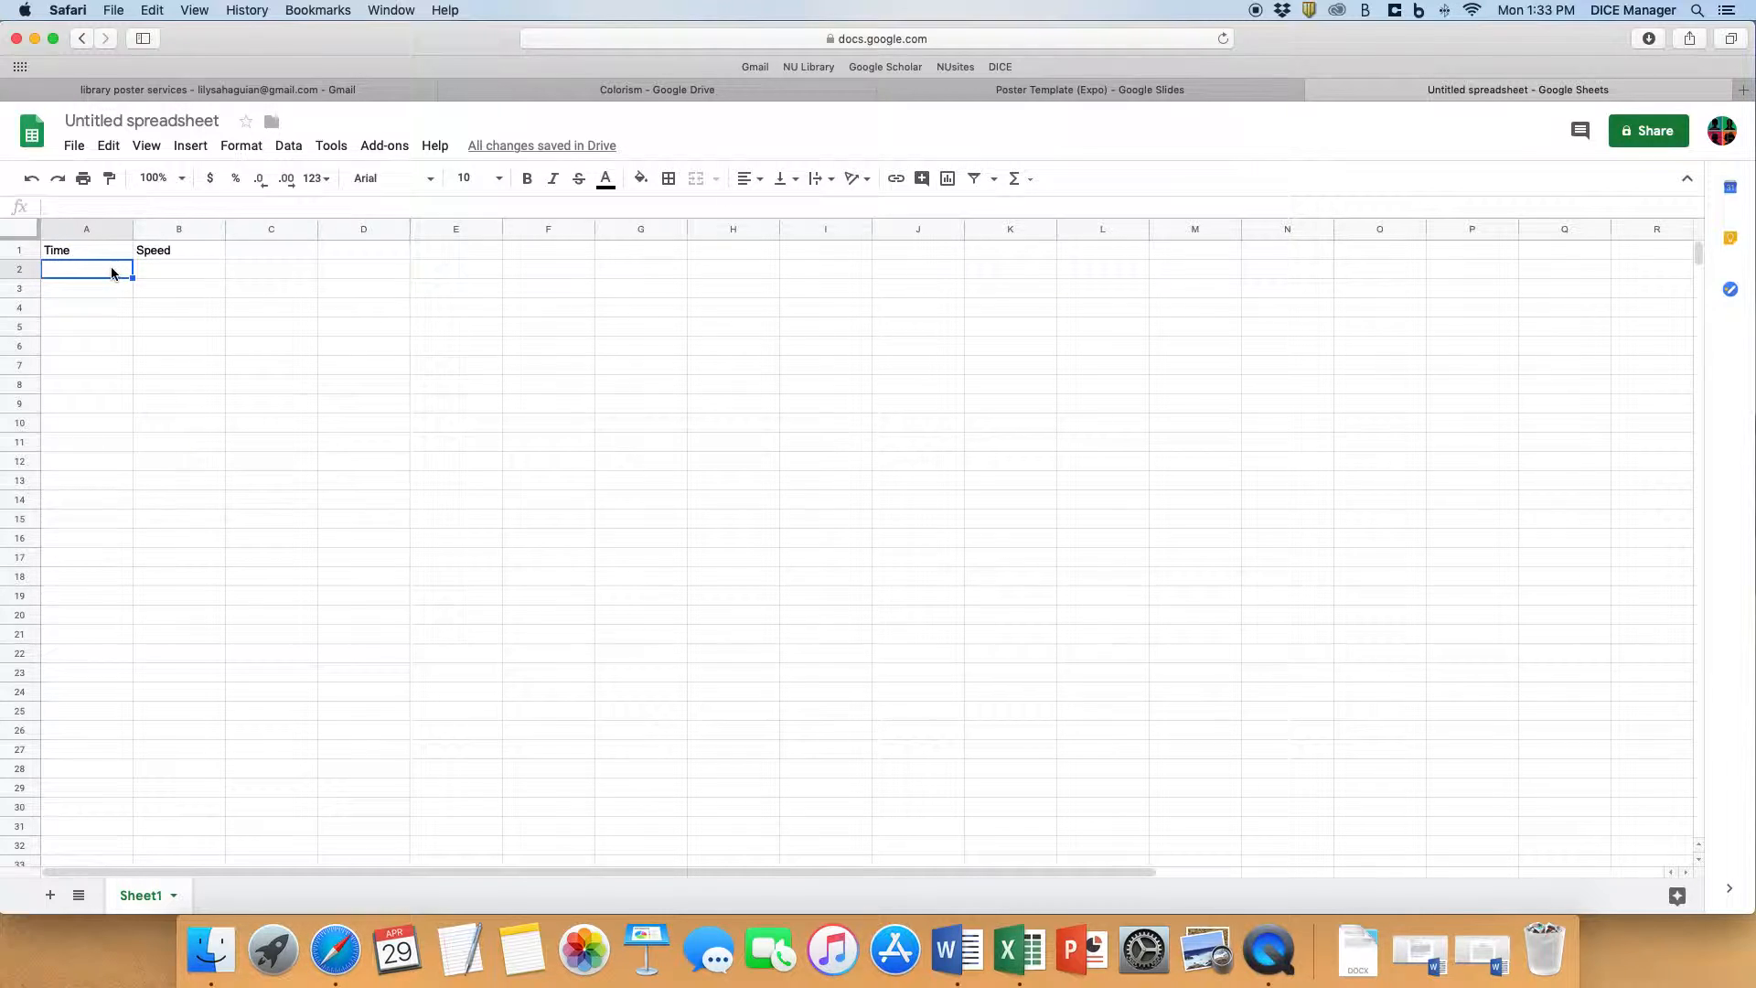
{"action": "type", "text": "5"}
{"action": "key", "text": "Tab"}
{"action": "type", "text": "6"}
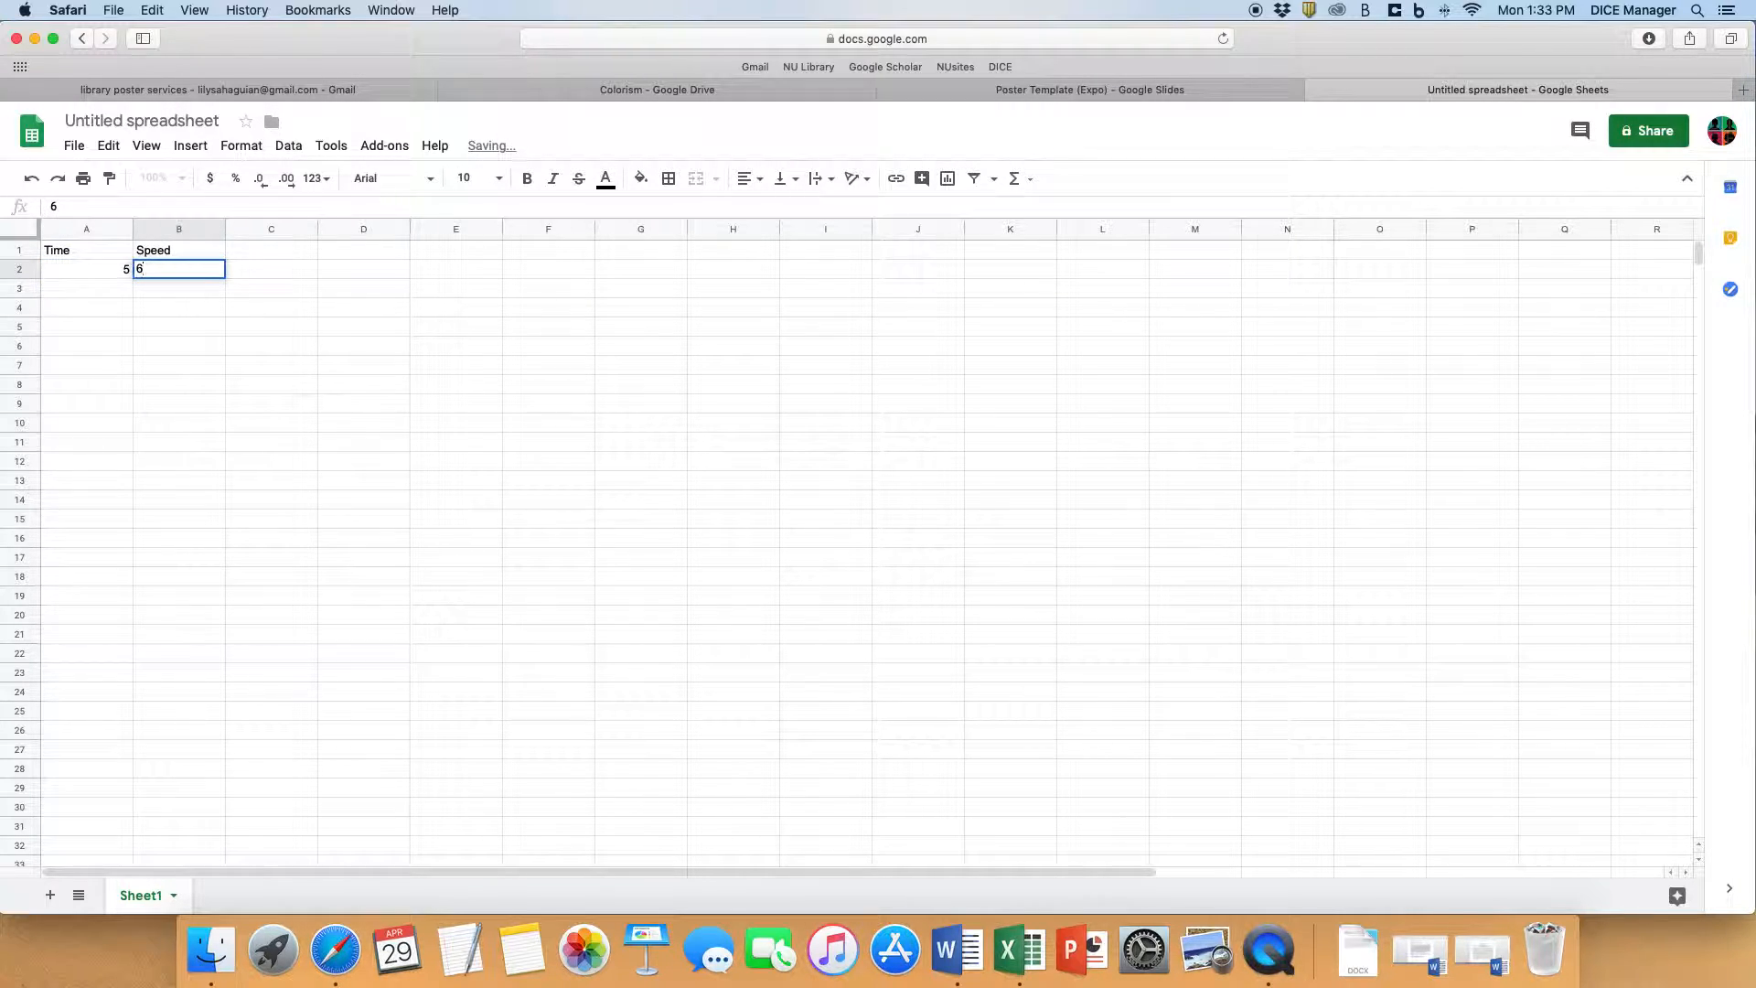
{"action": "key", "text": "Return"}
{"action": "type", "text": "7"}
{"action": "key", "text": "Tab"}
{"action": "type", "text": "8"}
{"action": "key", "text": "Return"}
{"action": "type", "text": "9"}
{"action": "key", "text": "Tab"}
{"action": "type", "text": "1"}
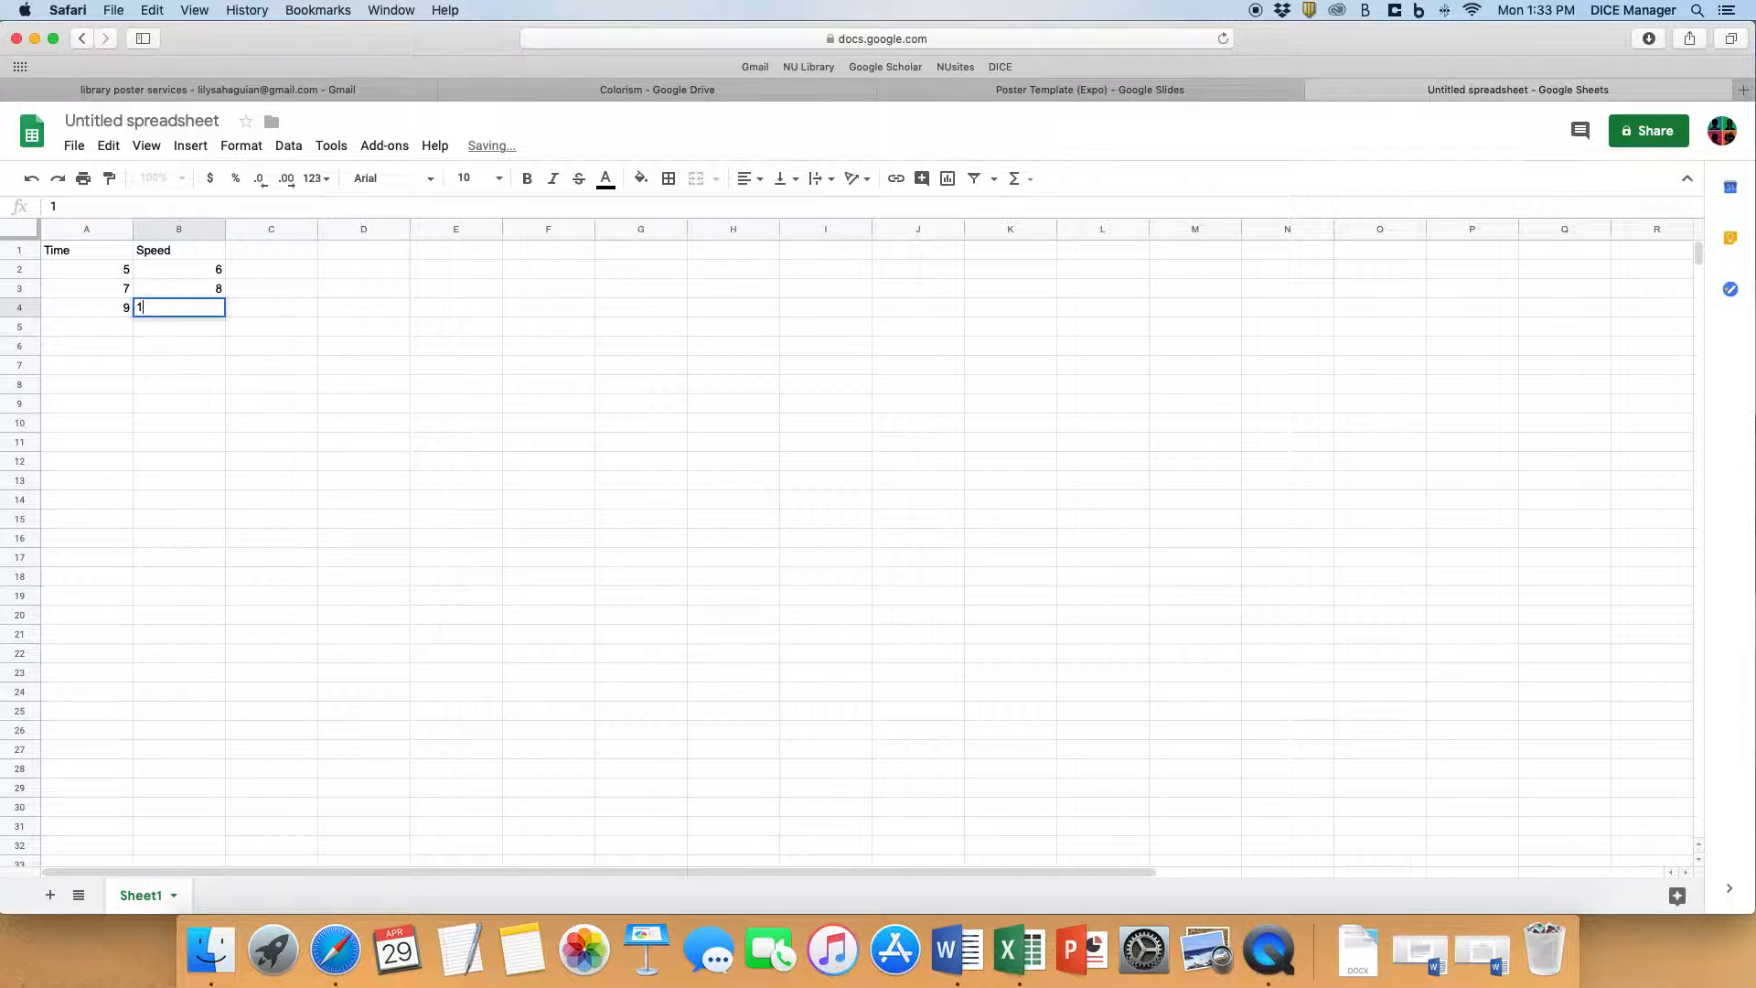
{"action": "left_click", "coordinate": [262, 352]}
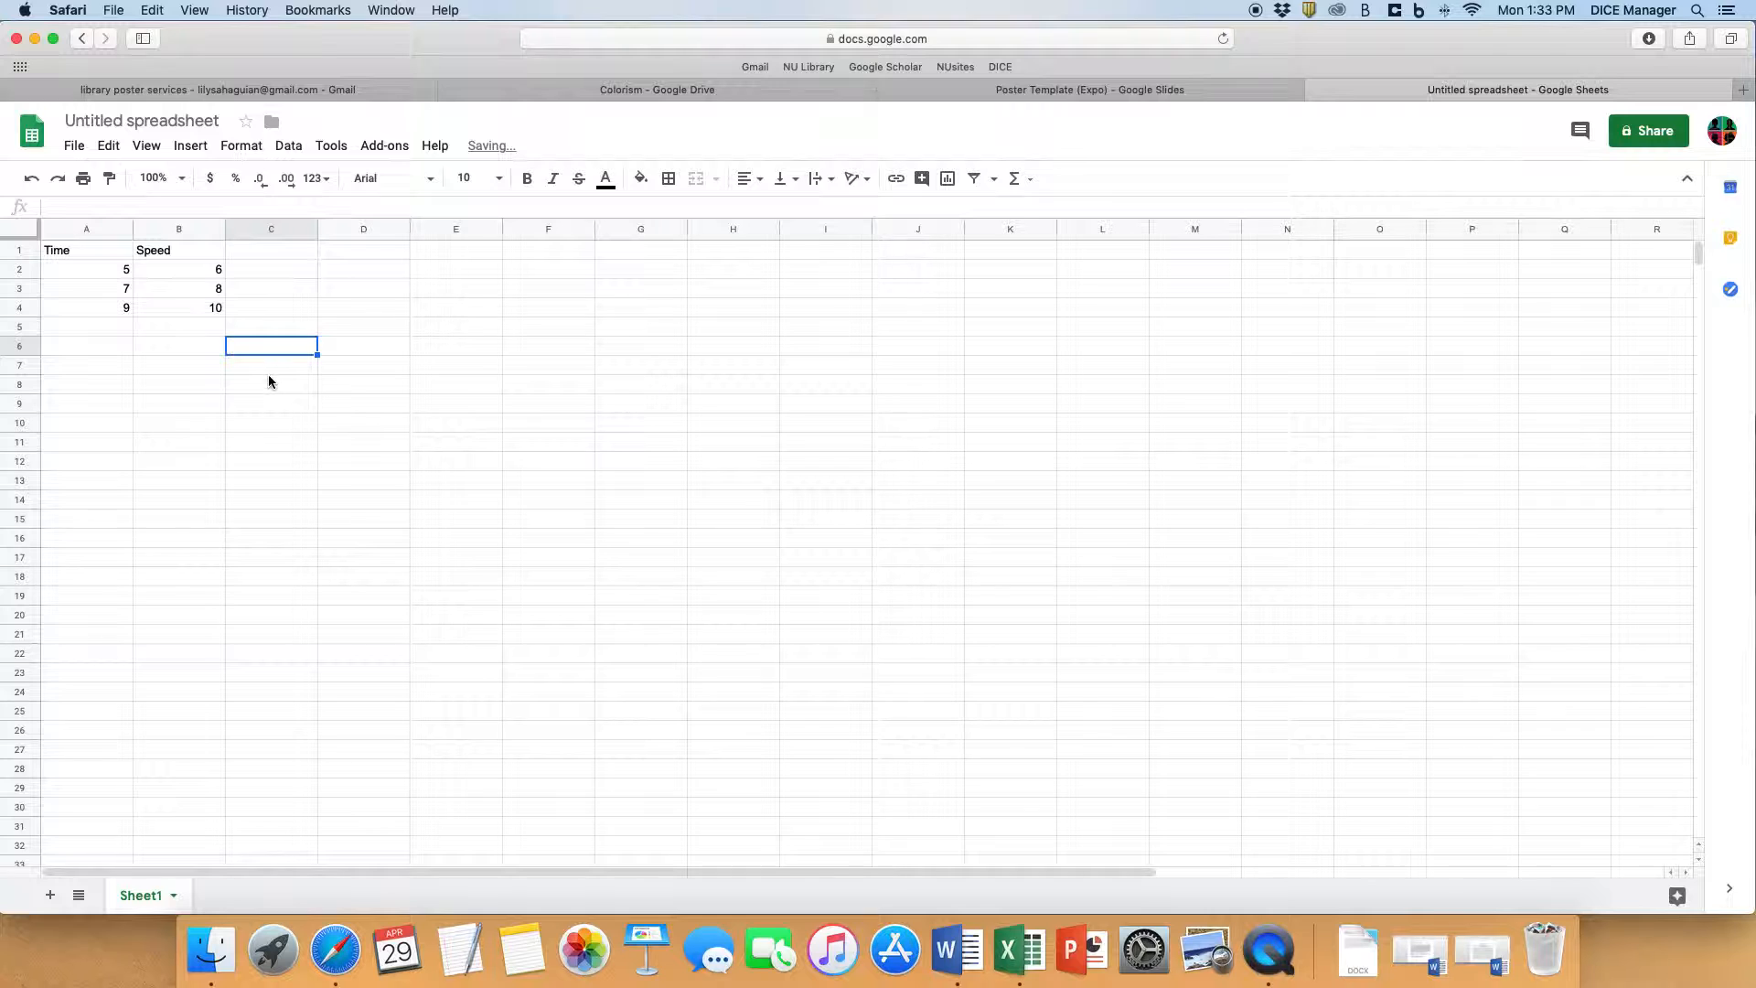
- Insert a column chart from the Time and Speed data in A1:B4 and place it beside the table
{"action": "left_click", "coordinate": [57, 253]}
{"action": "left_click_drag", "start_coordinate": [57, 253], "coordinate": [174, 313]}
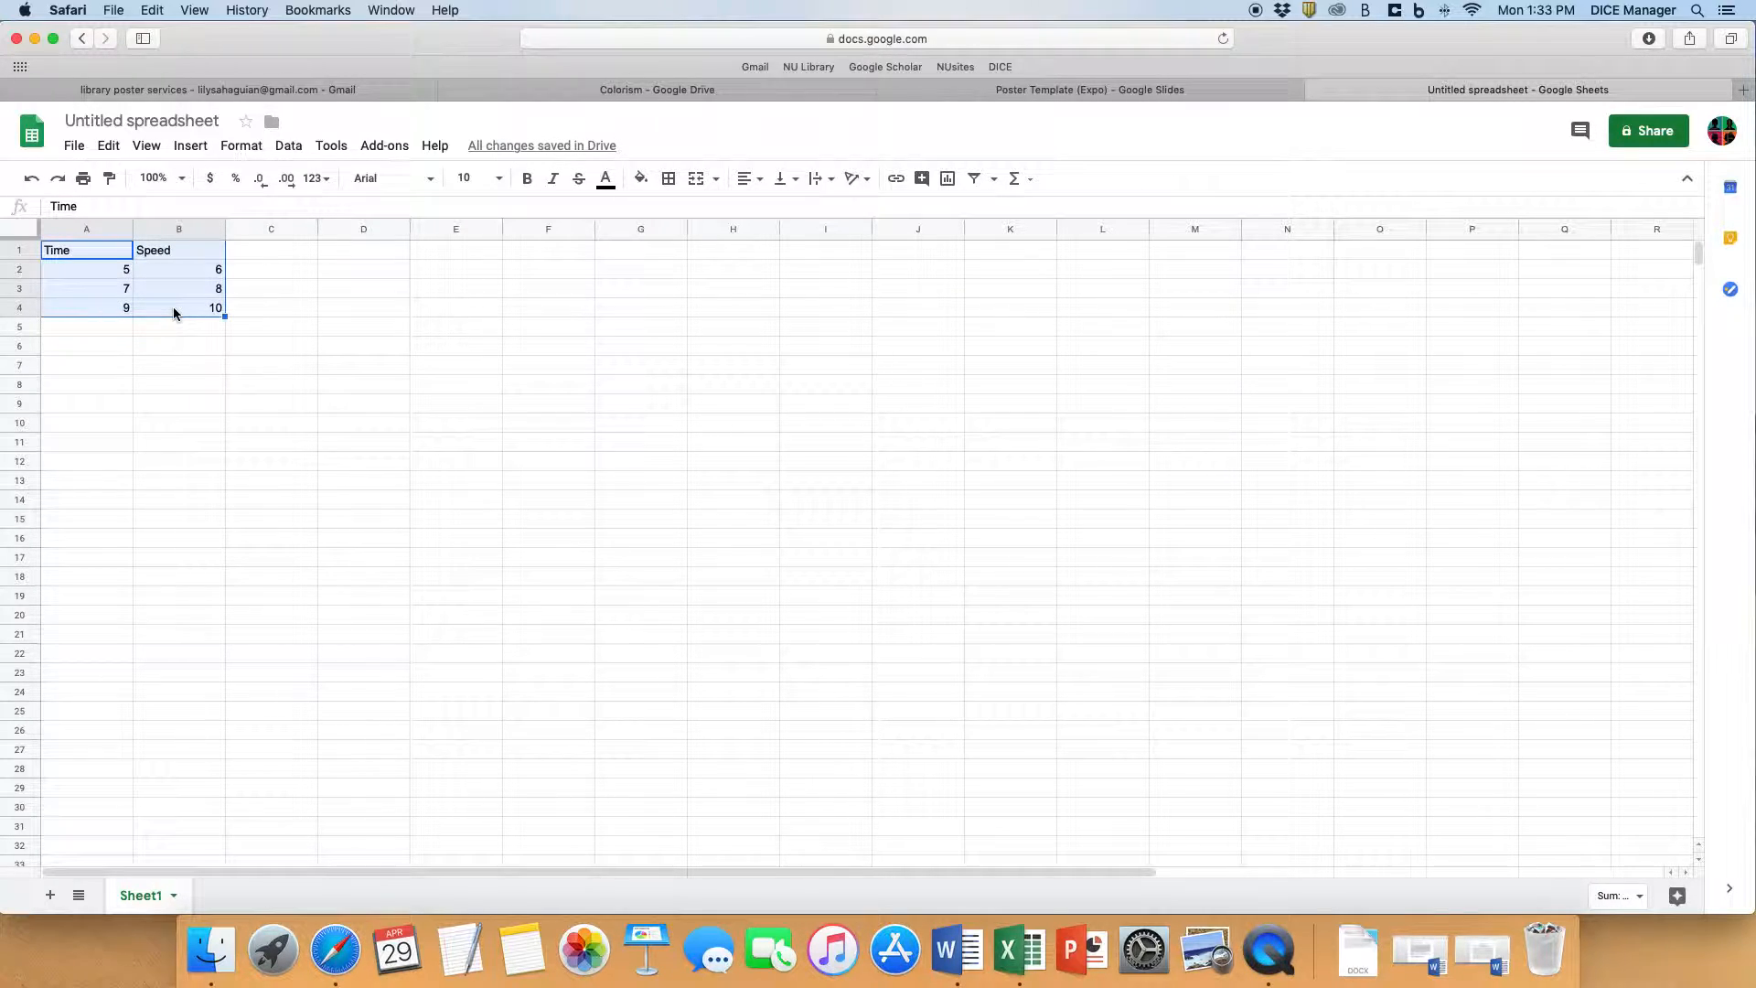
{"action": "left_click", "coordinate": [191, 146]}
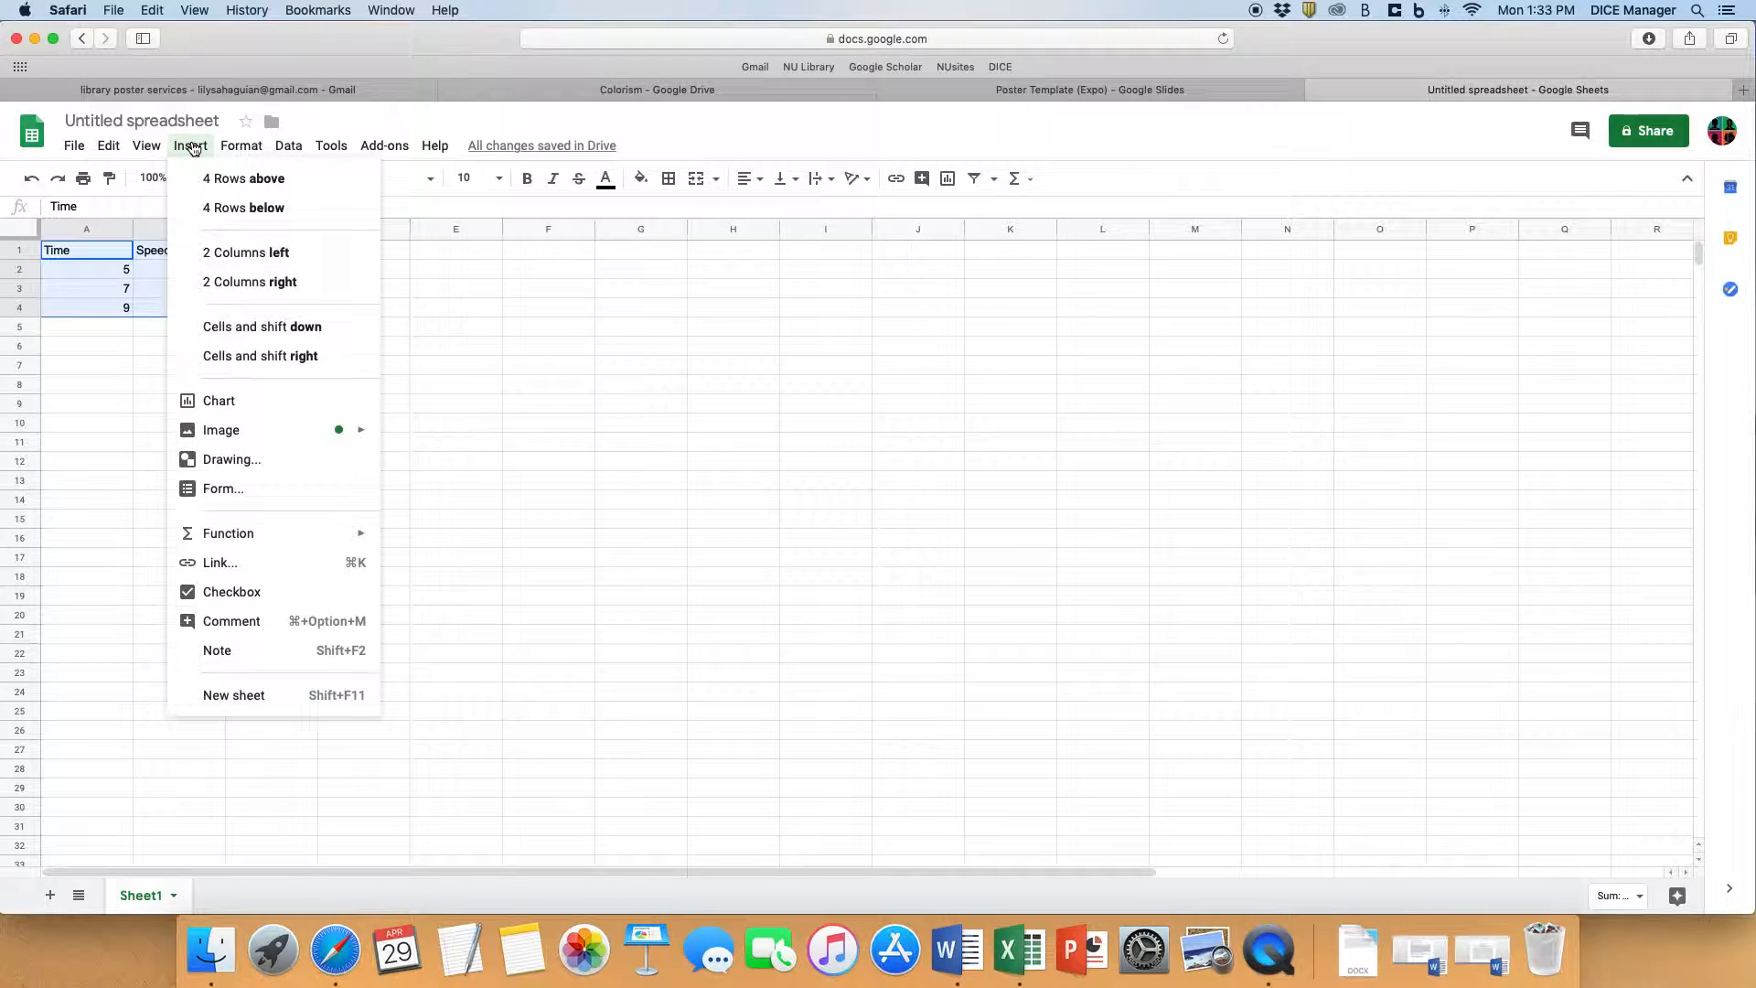
{"action": "left_click", "coordinate": [238, 408]}
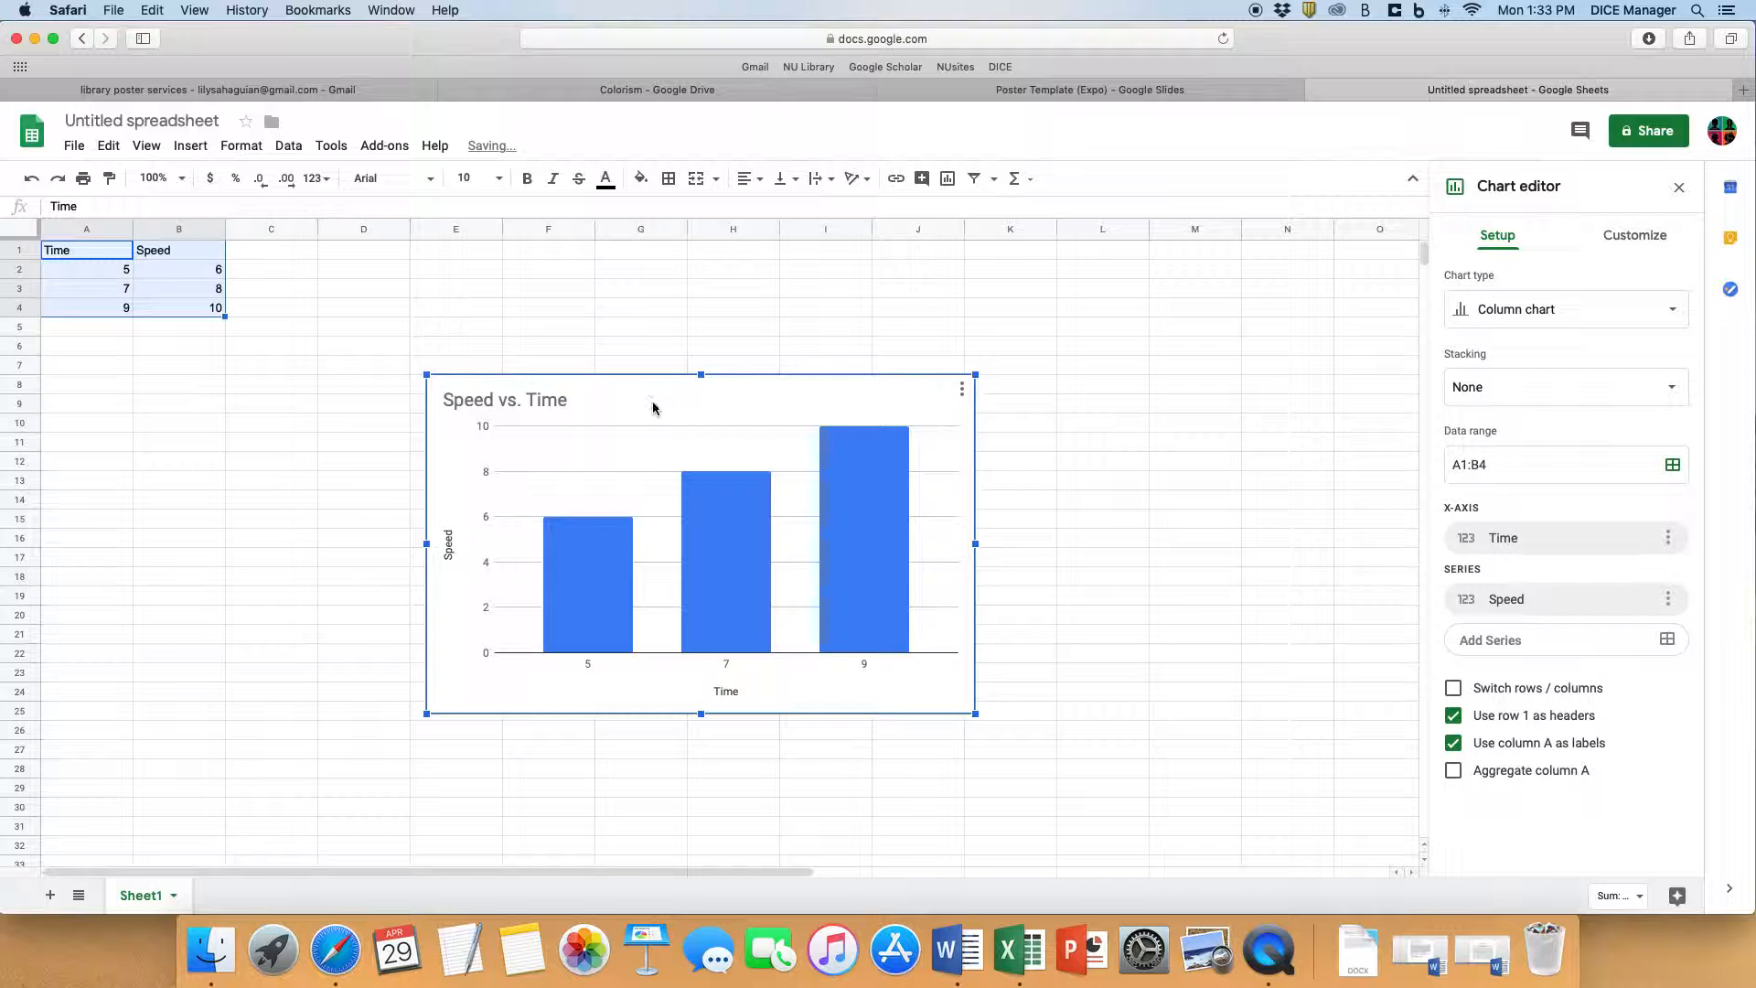
{"action": "left_click_drag", "start_coordinate": [649, 394], "coordinate": [698, 320]}
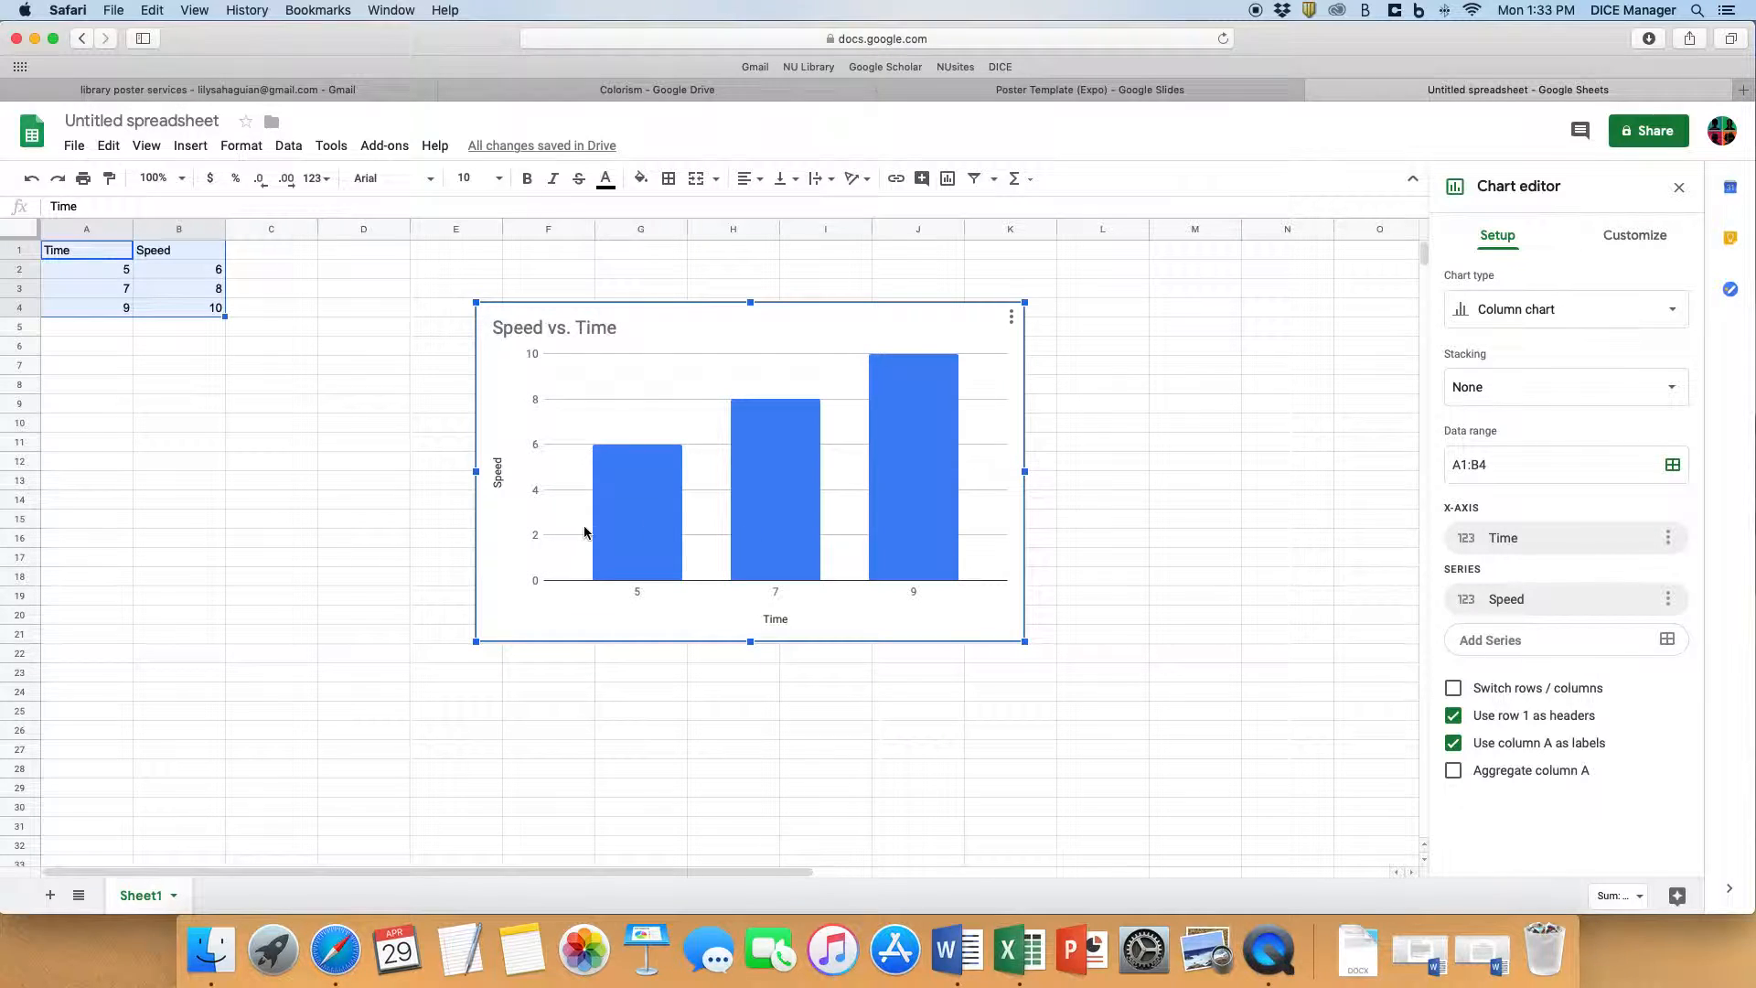
- Look through the available chart types while keeping the column chart, and move the chart farther away from the data table
{"action": "left_click", "coordinate": [1652, 320]}
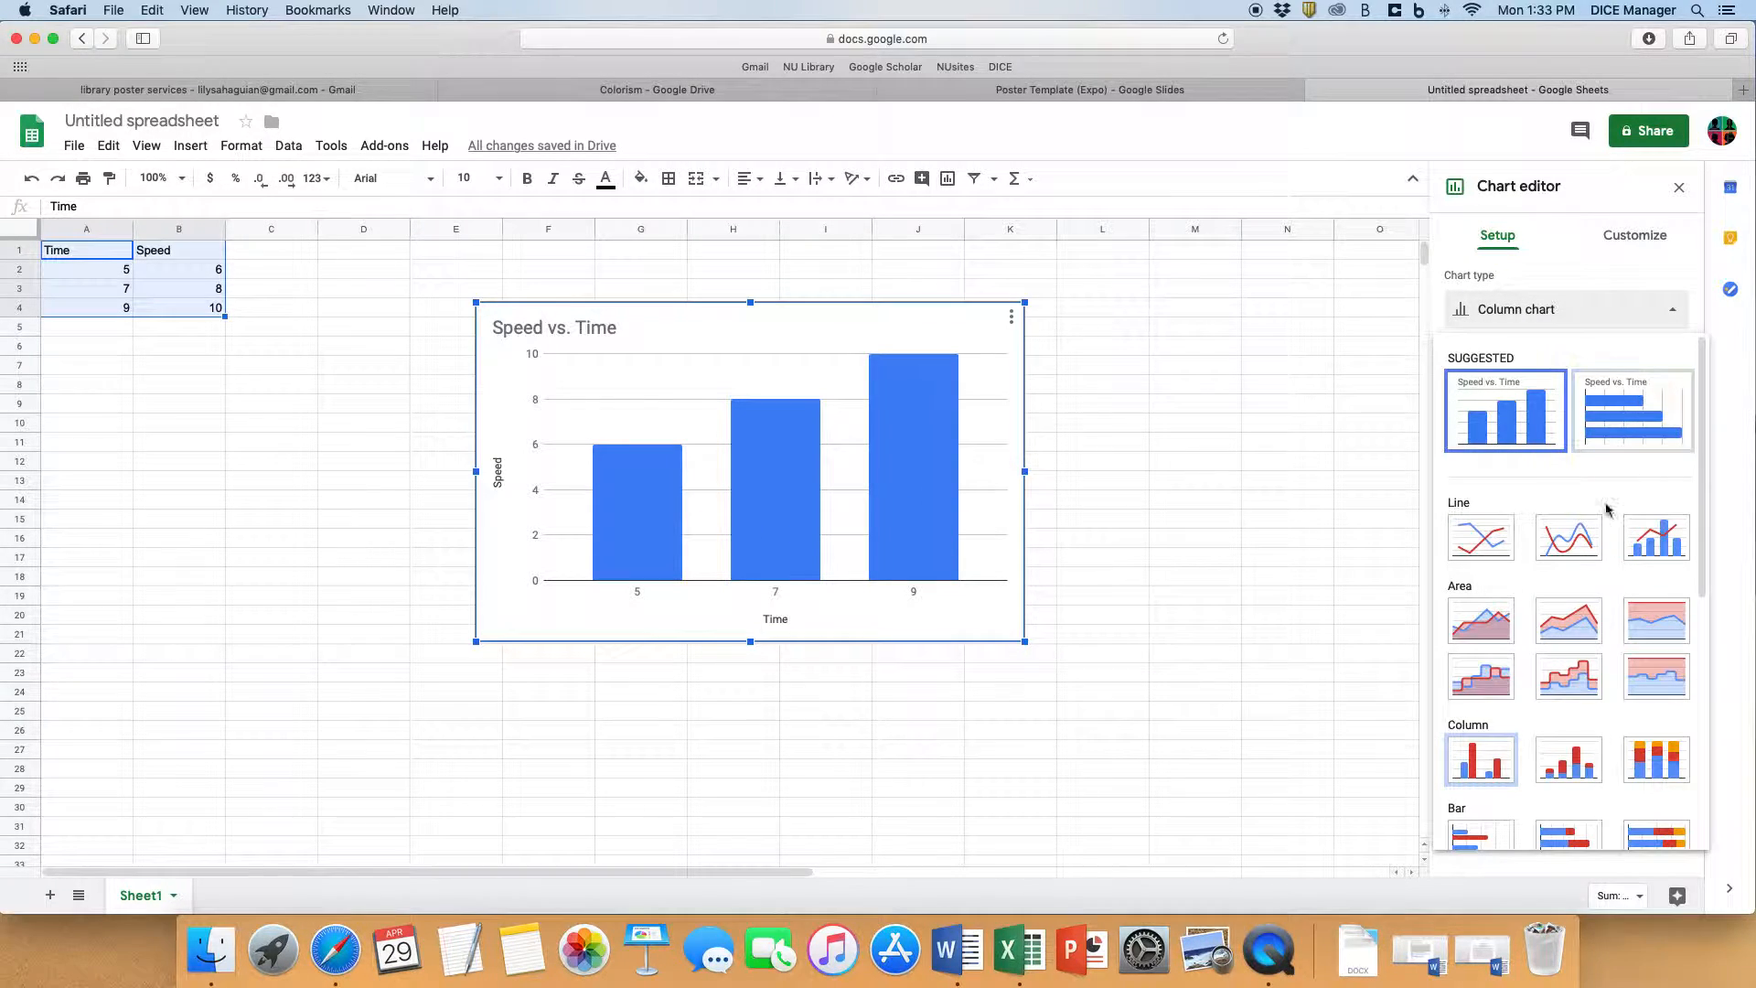
{"action": "scroll", "coordinate": [1574, 613], "scroll_direction": "down", "scroll_amount": 3}
{"action": "scroll", "coordinate": [1569, 586], "scroll_direction": "up", "scroll_amount": 2}
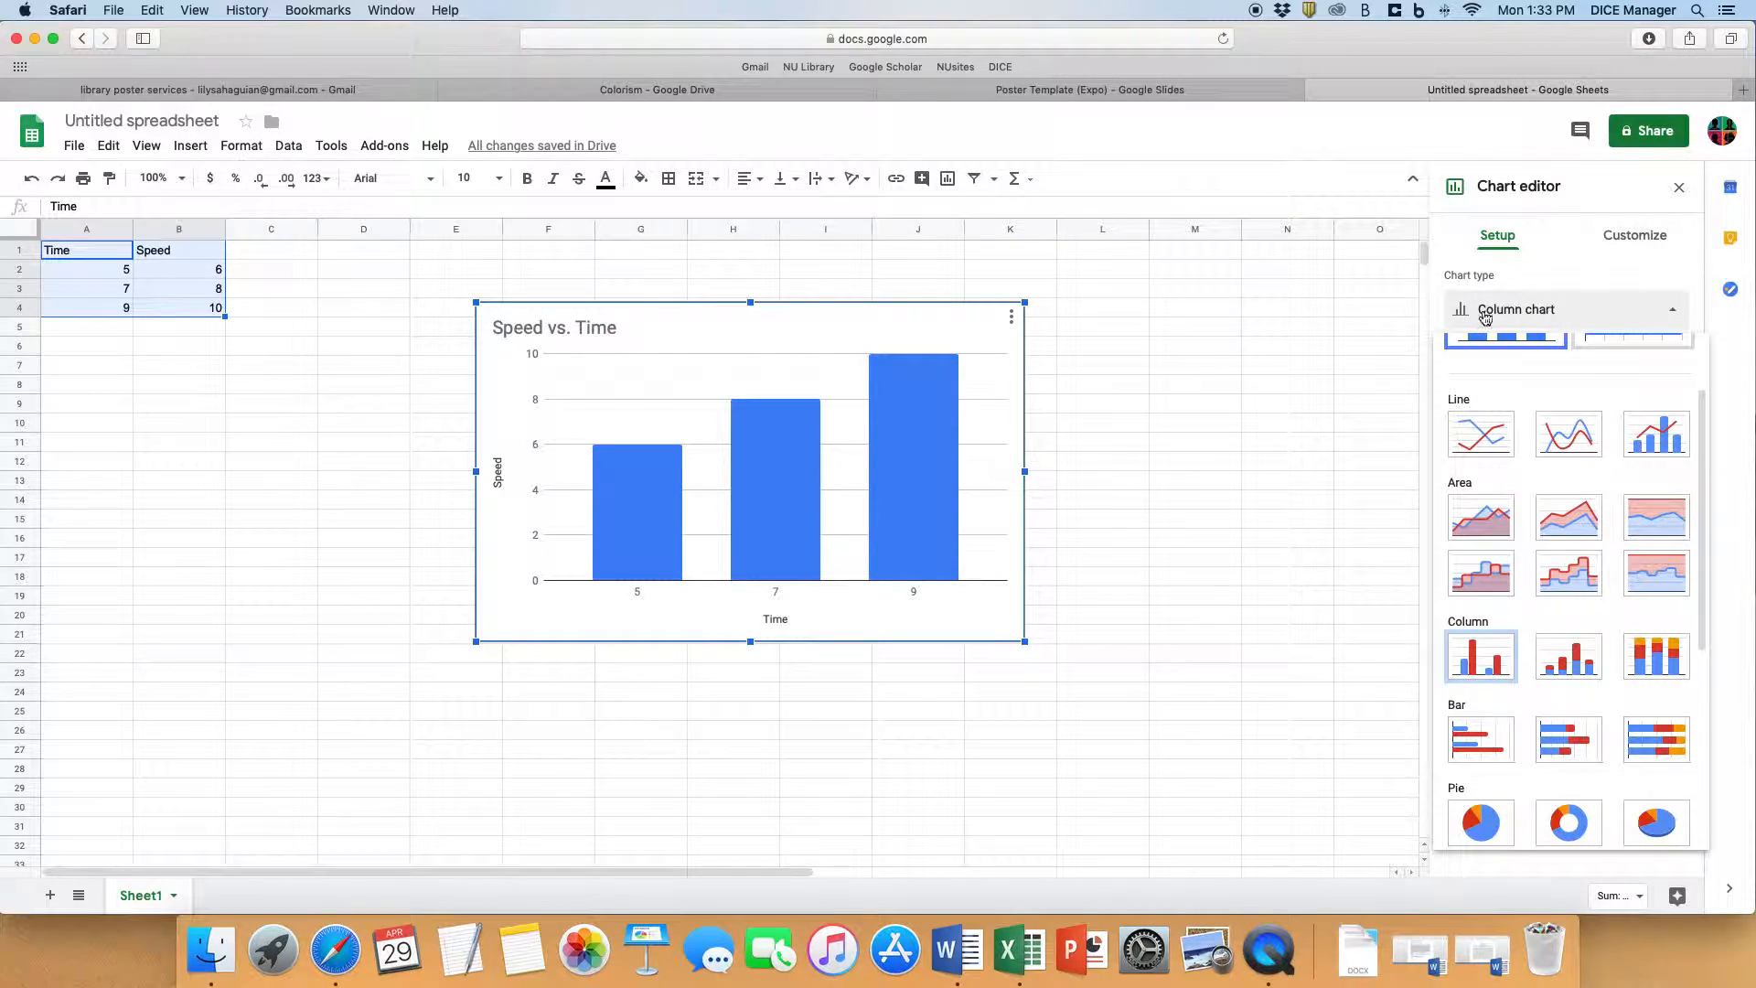
{"action": "scroll", "coordinate": [1497, 640], "scroll_direction": "down", "scroll_amount": 5}
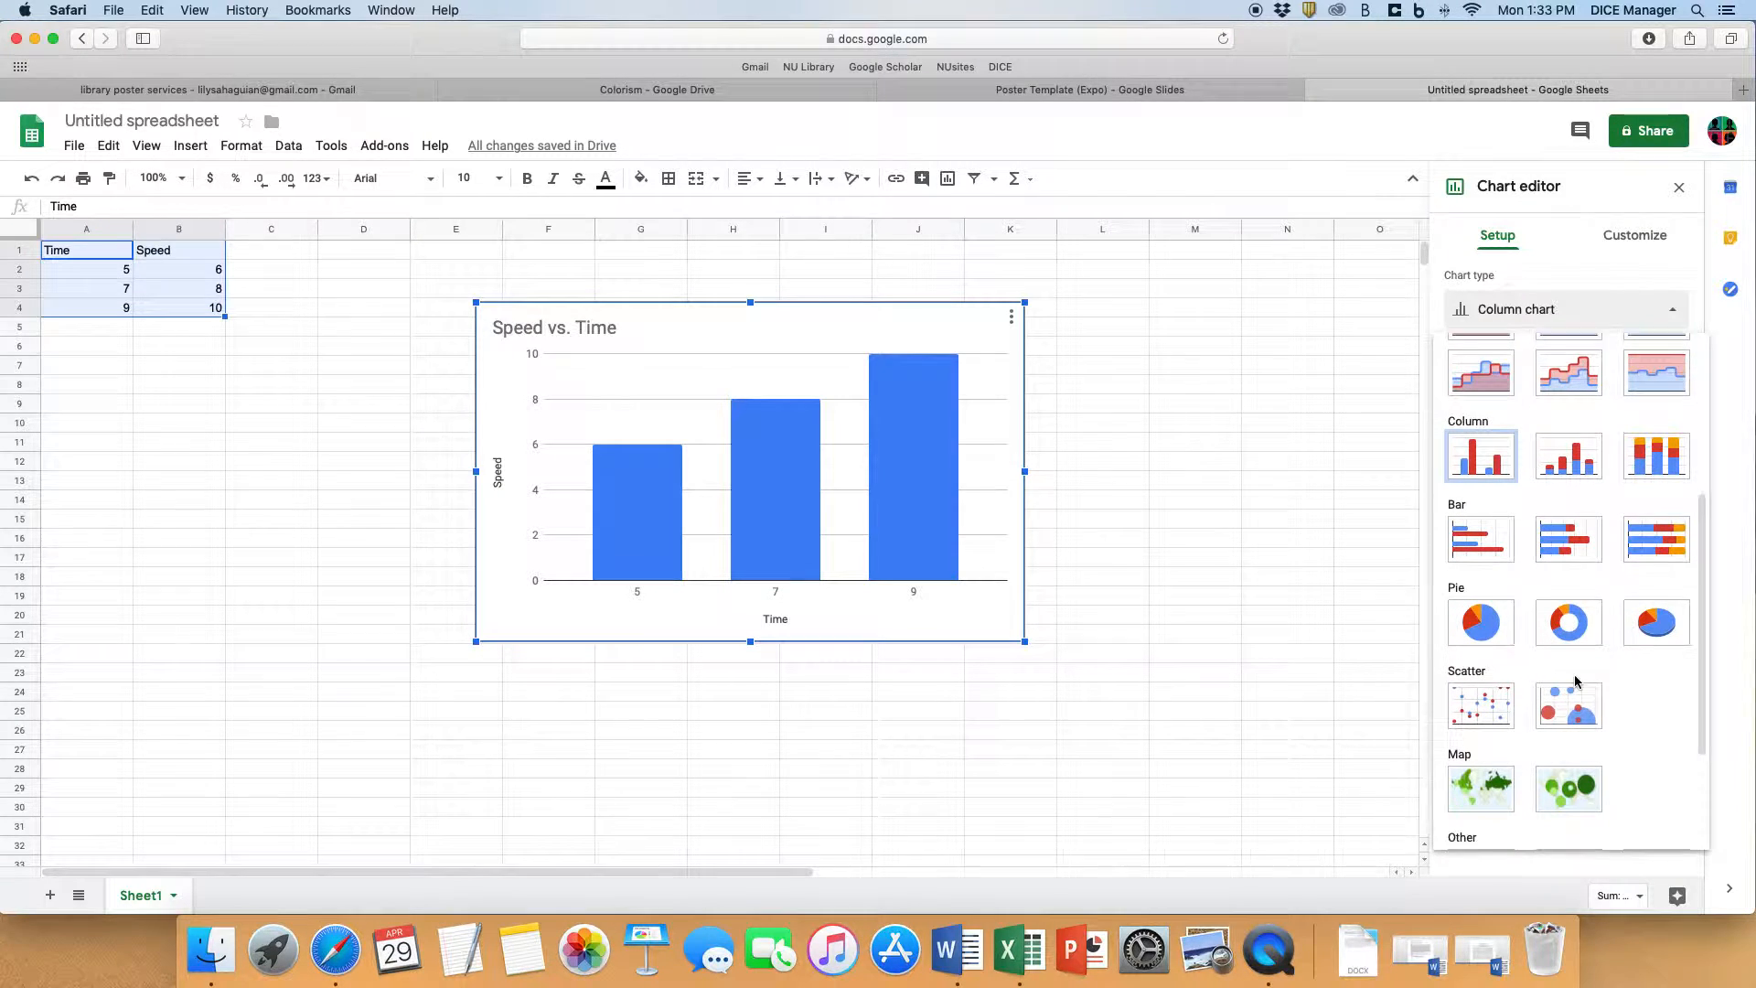
{"action": "scroll", "coordinate": [1497, 685], "scroll_direction": "up", "scroll_amount": 7}
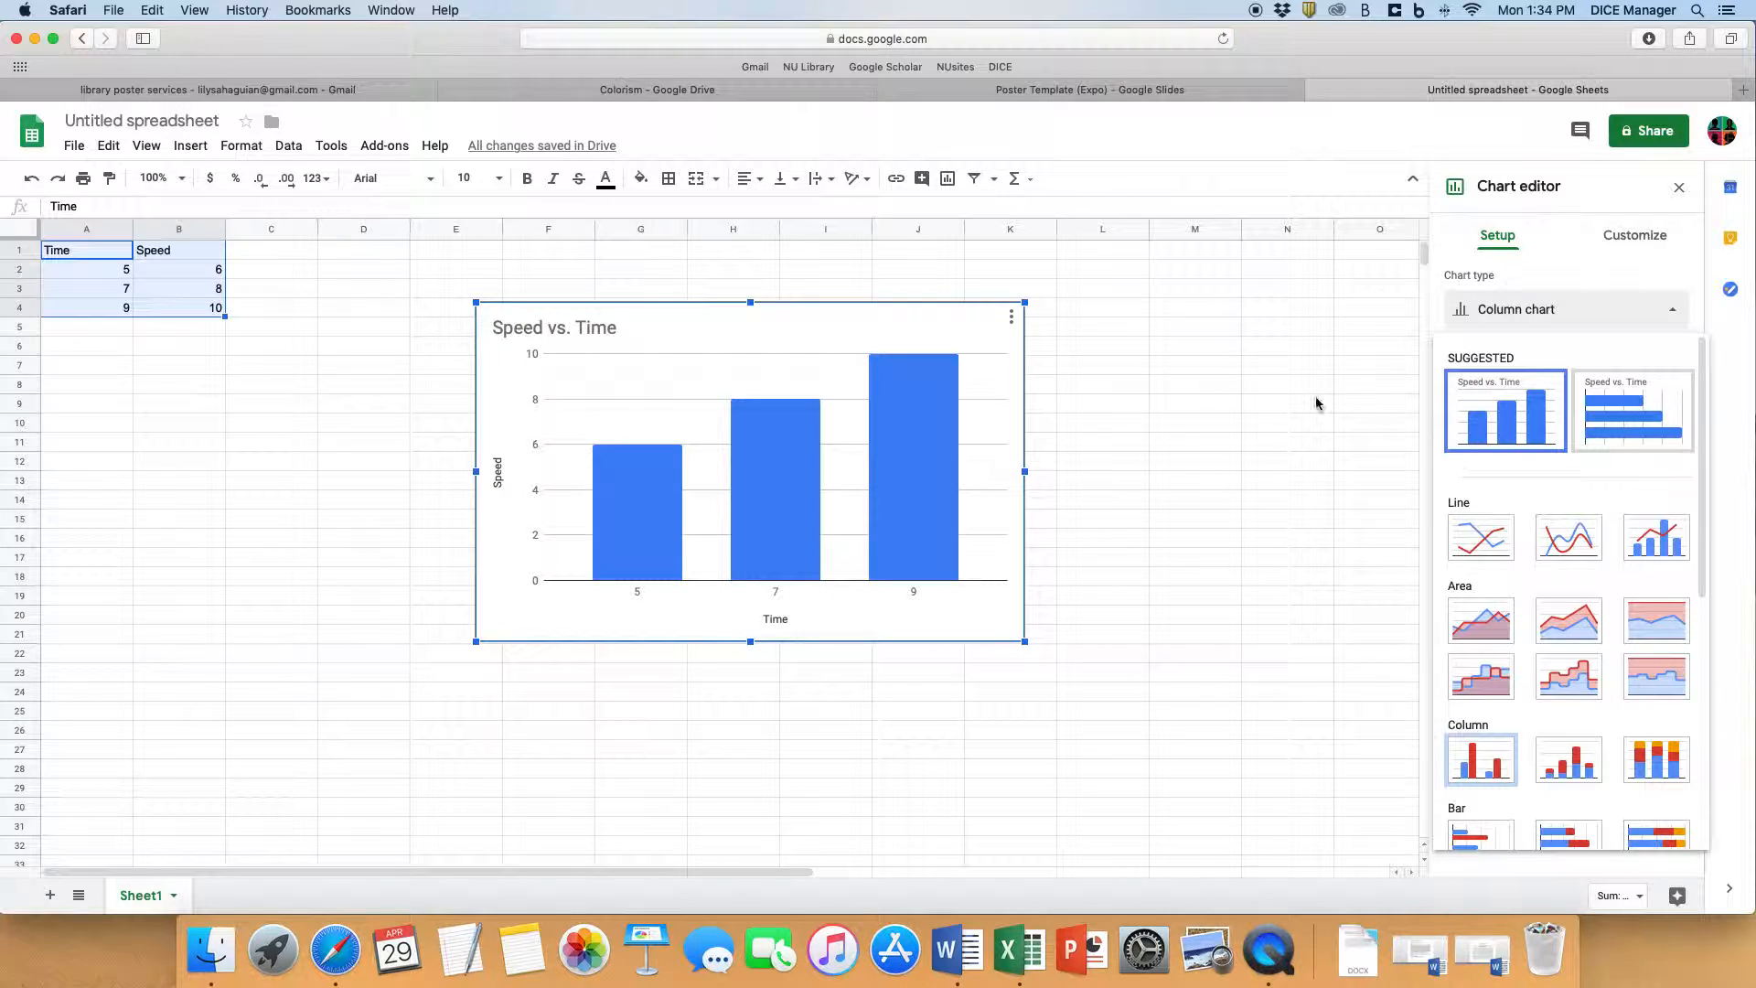
{"action": "left_click", "coordinate": [1192, 388]}
{"action": "left_click_drag", "start_coordinate": [655, 321], "coordinate": [724, 306]}
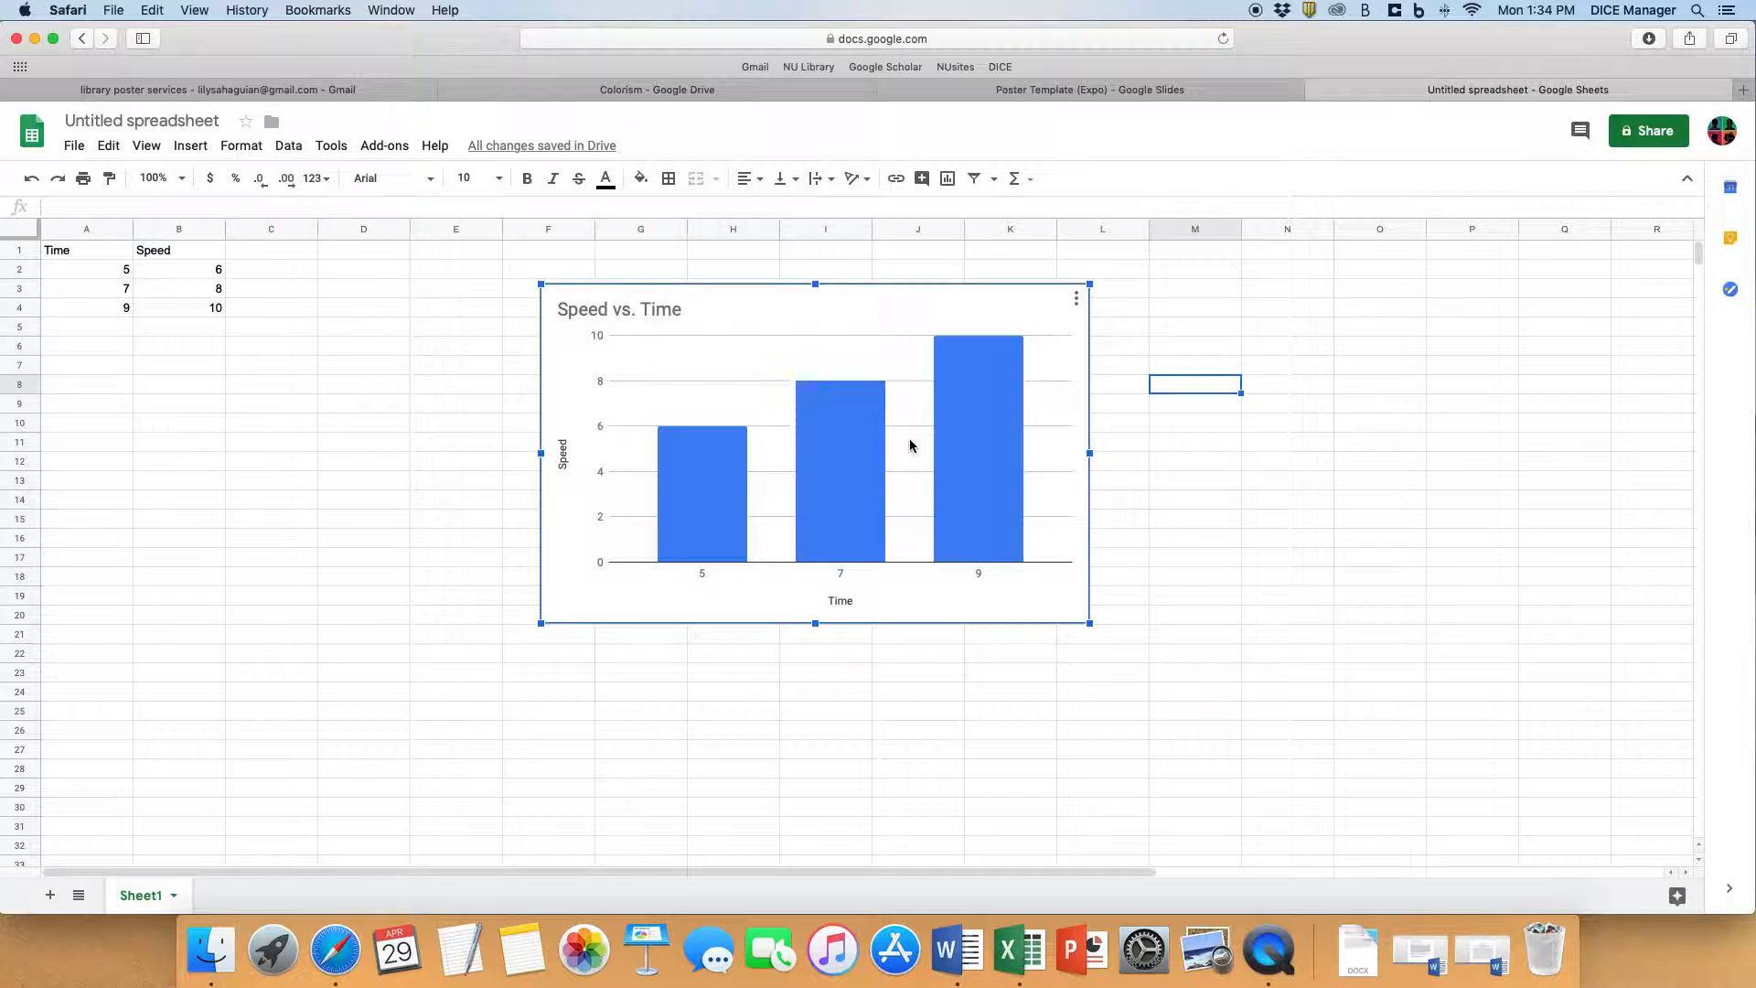
{"action": "mouse_move", "coordinate": [985, 391]}
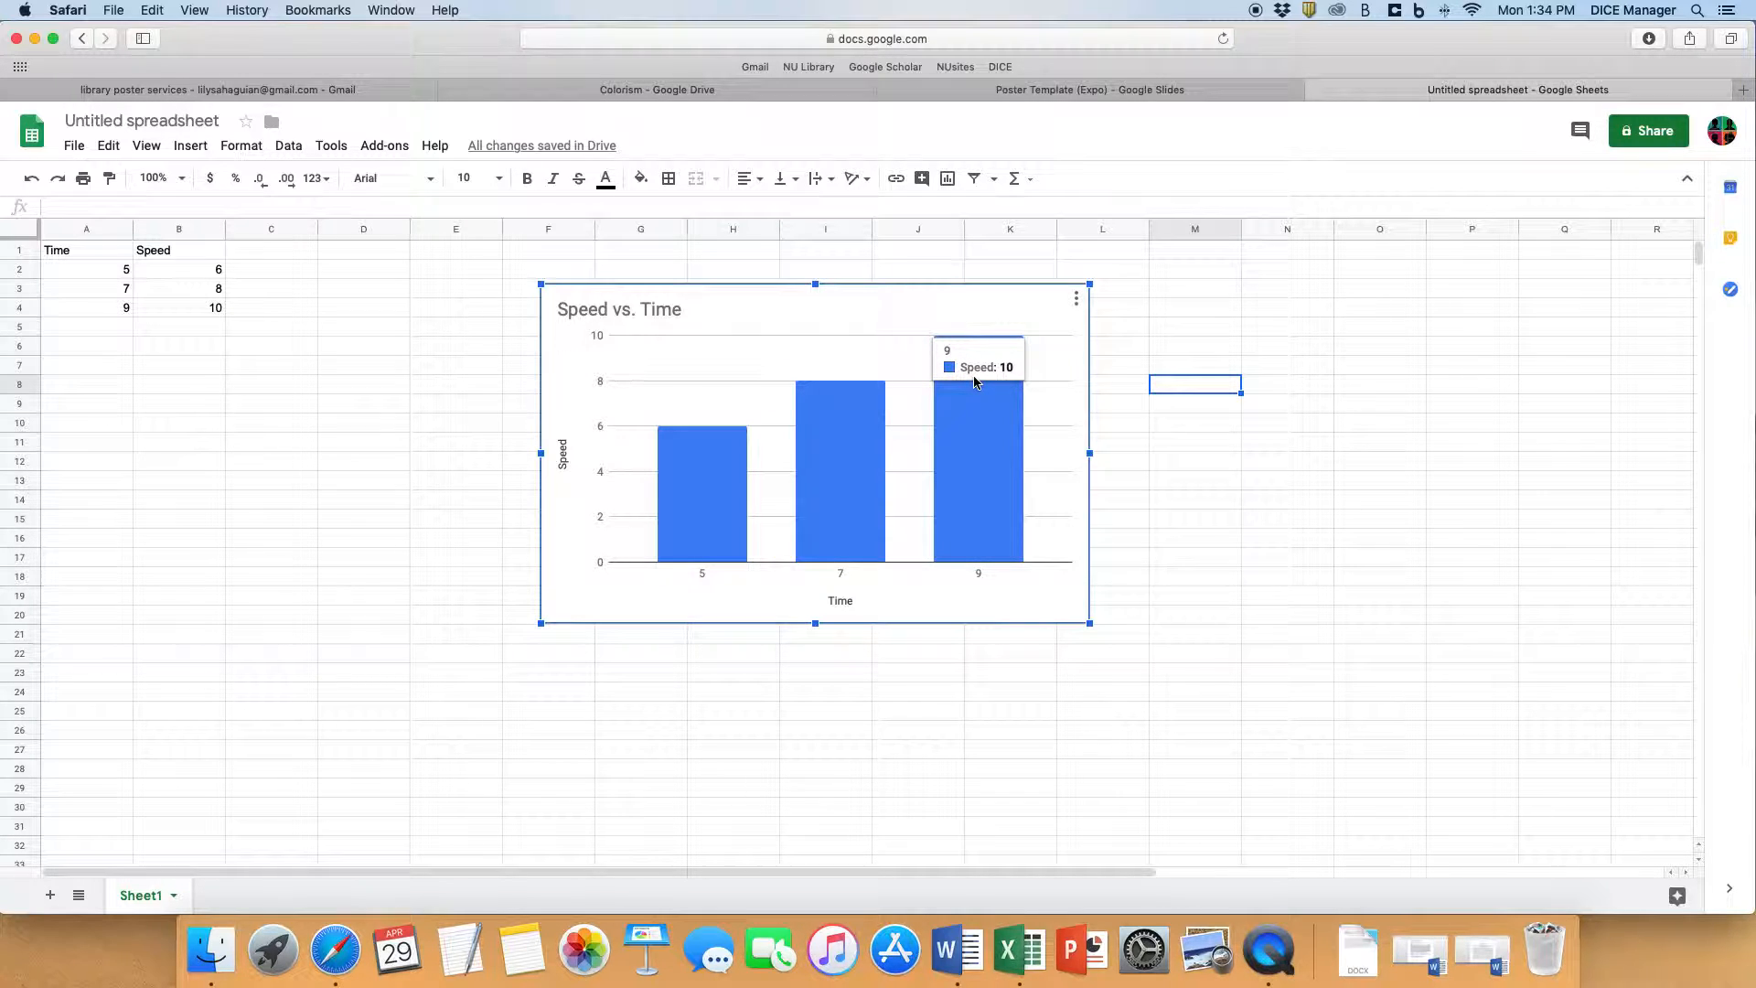
- Look at the open Poster Template (Expo), and reload the Colorism folder in Drive
{"action": "left_click", "coordinate": [1039, 91]}
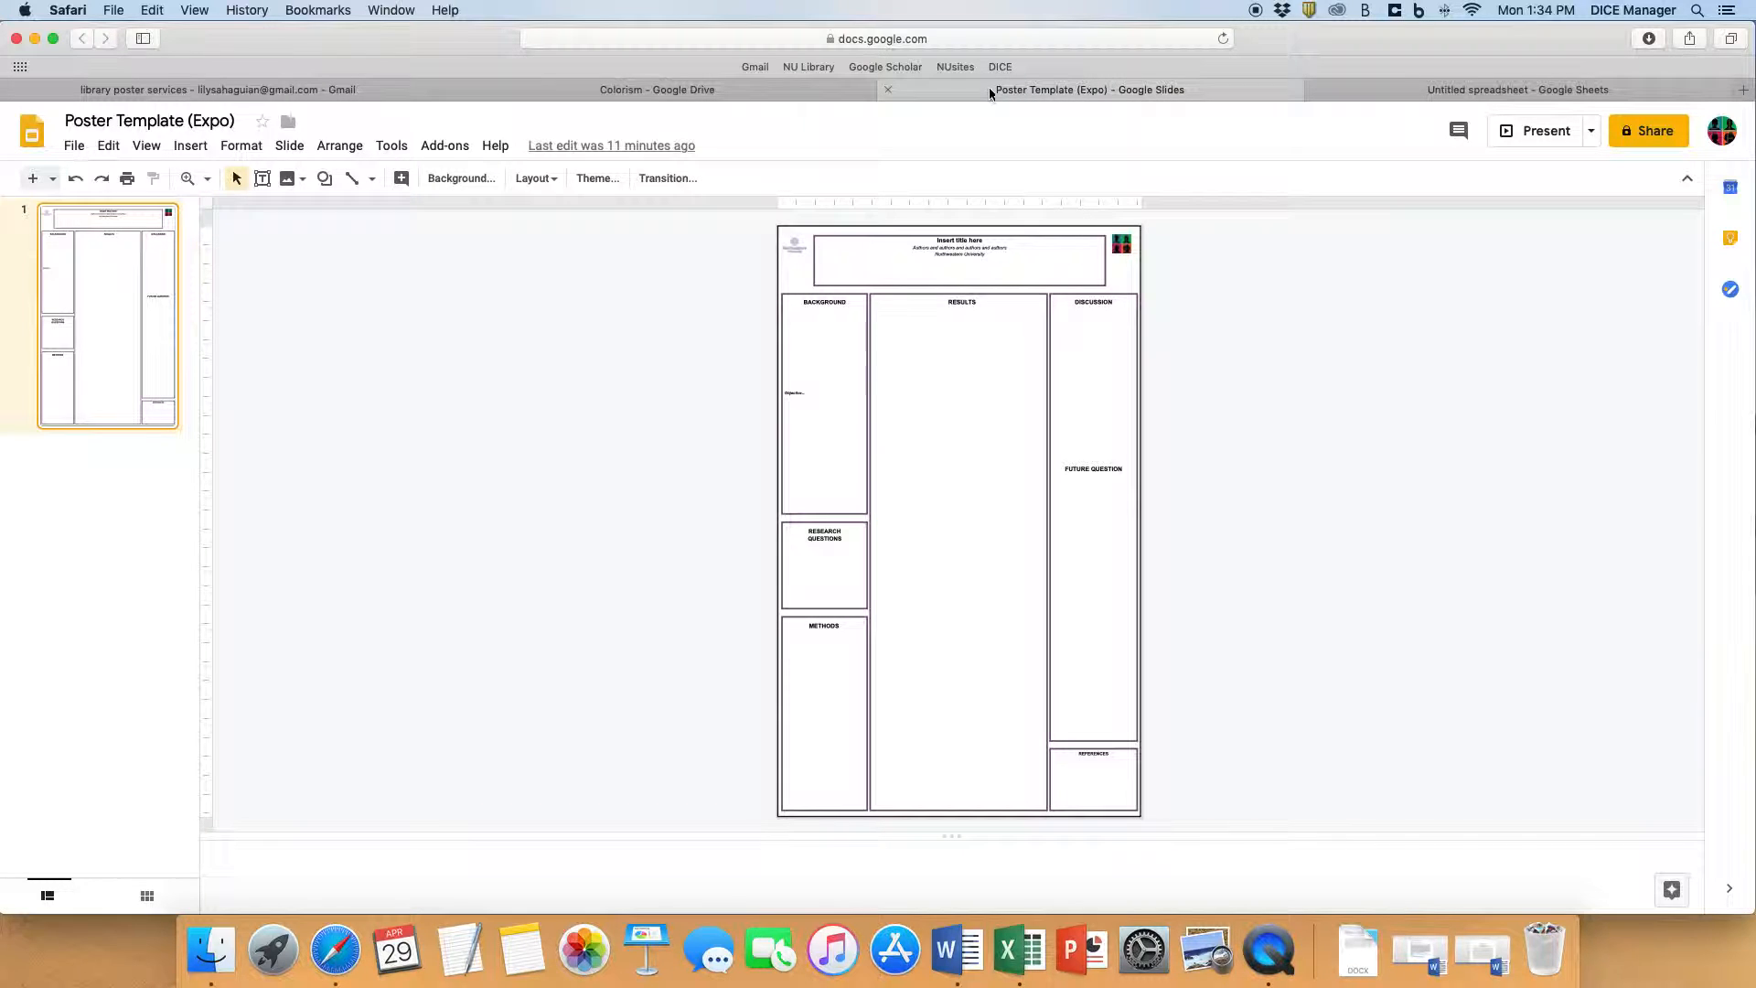
{"action": "left_click", "coordinate": [699, 90]}
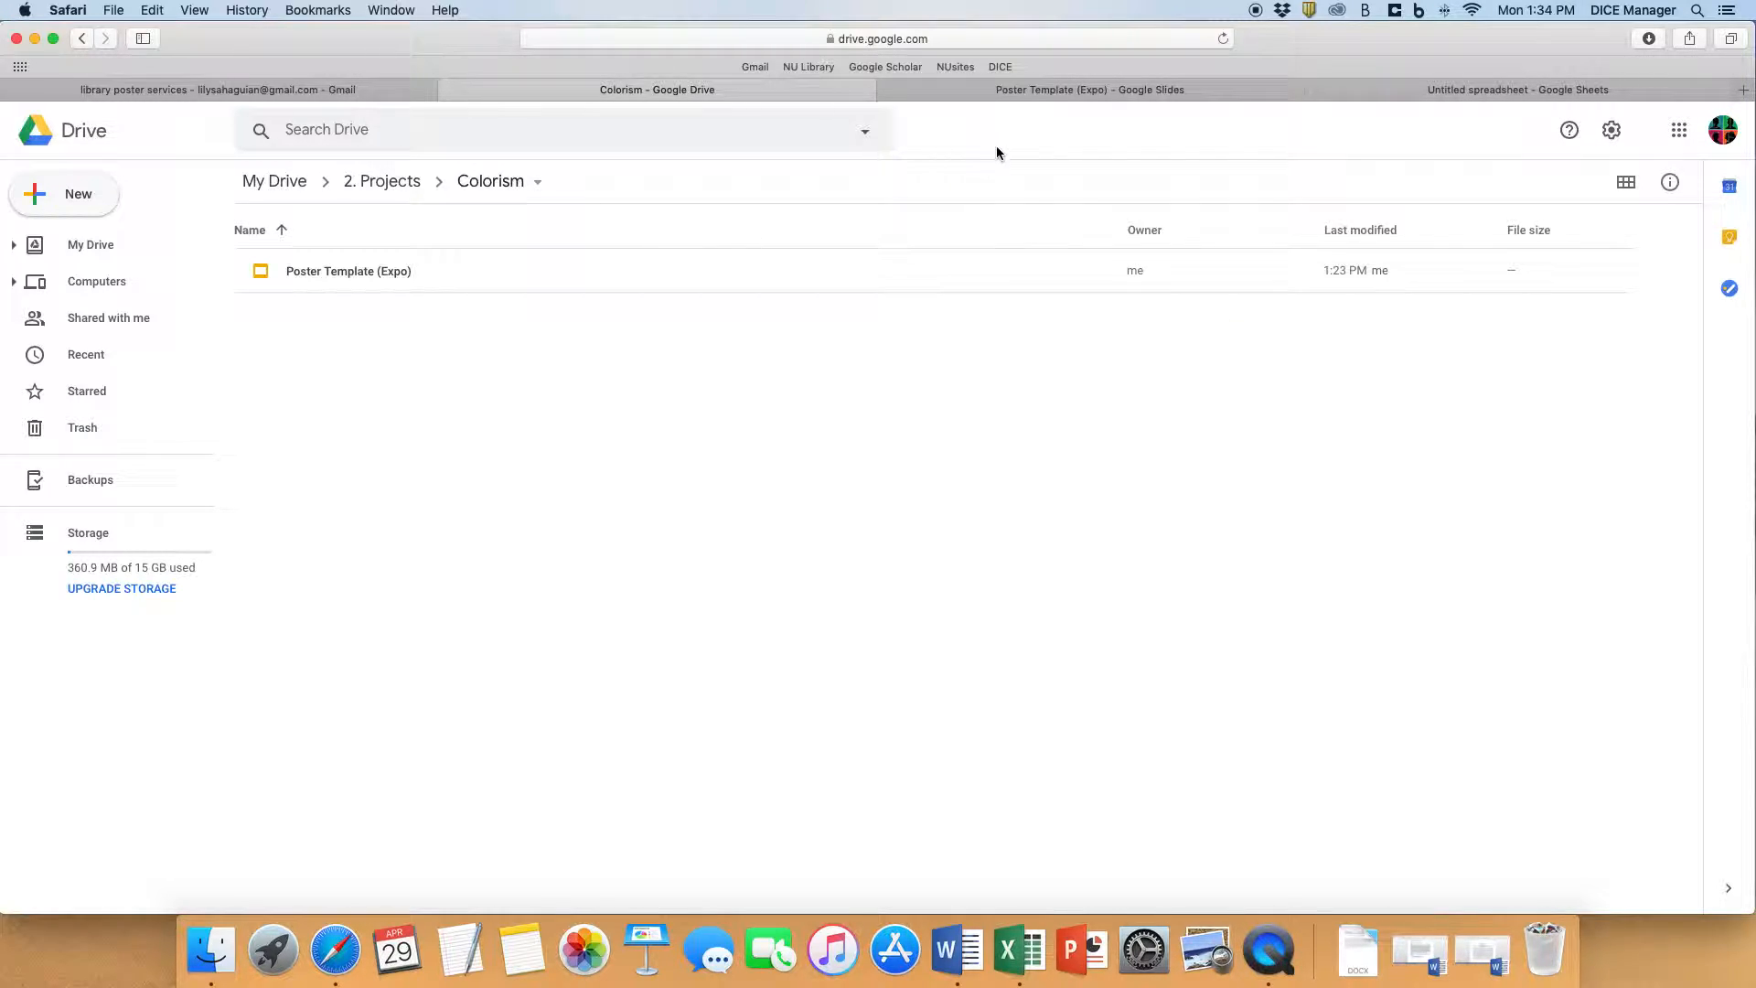
{"action": "left_click", "coordinate": [1224, 38]}
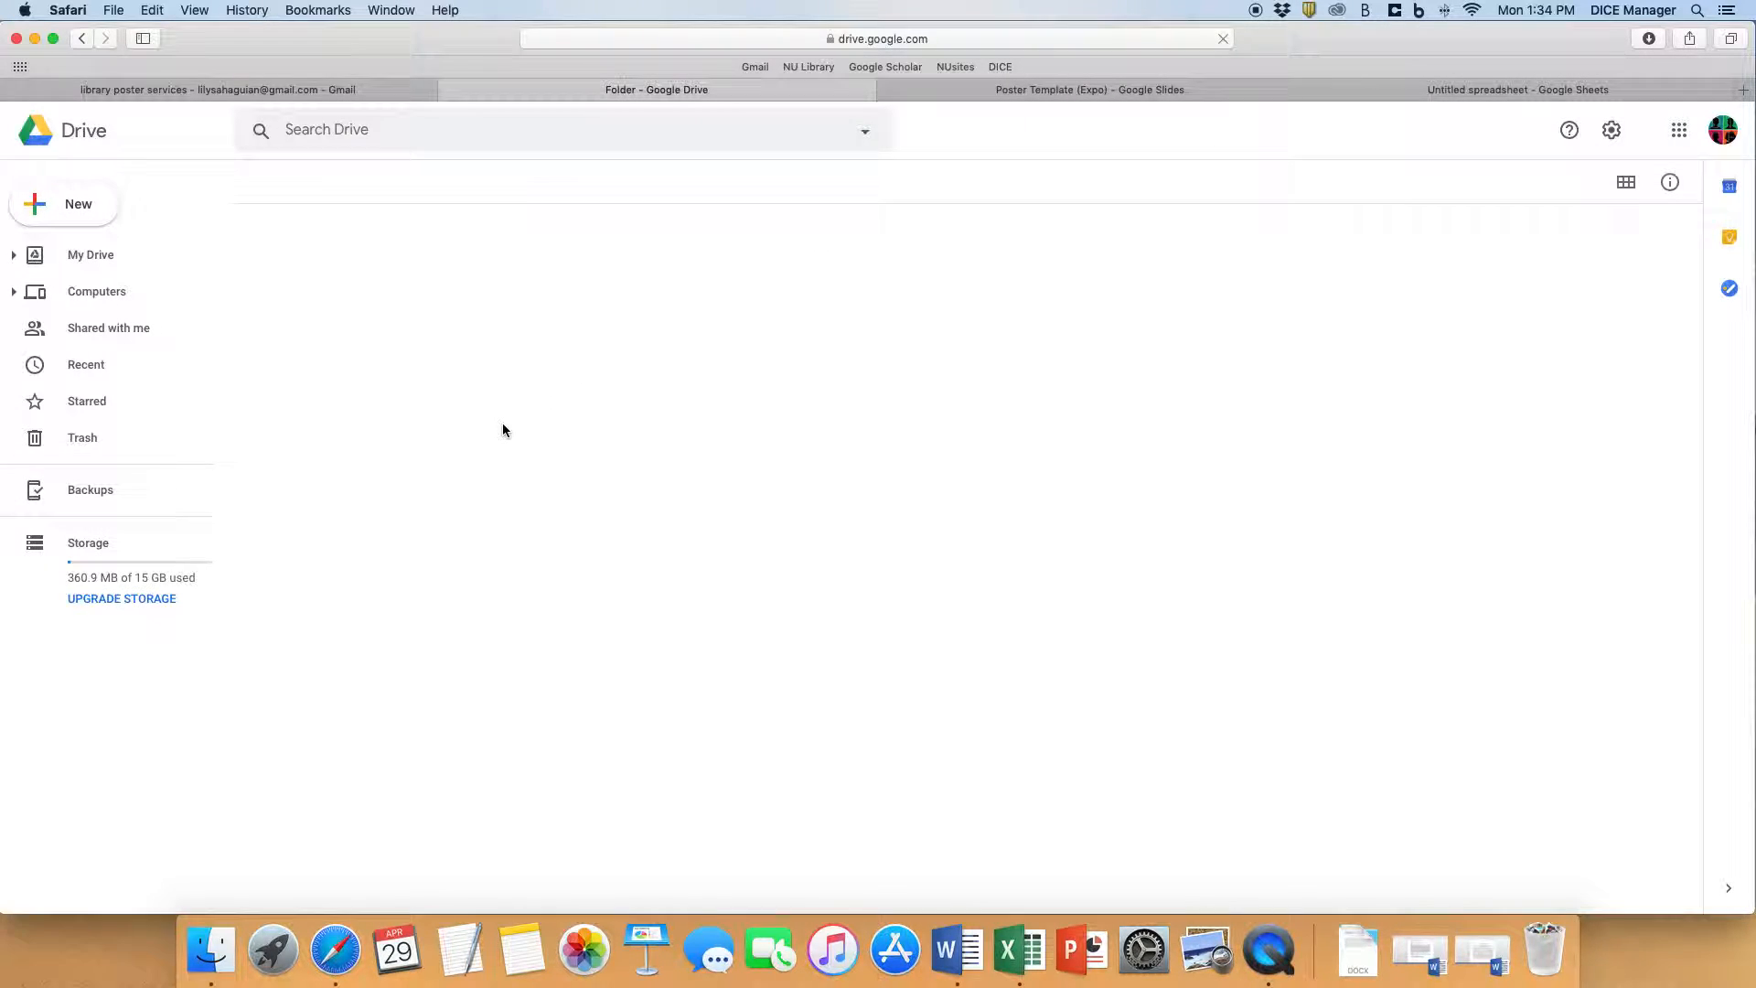
- Rename the untitled spreadsheet in the Colorism folder as TimevsSpeed (Graph 1)
{"action": "left_click", "coordinate": [502, 322]}
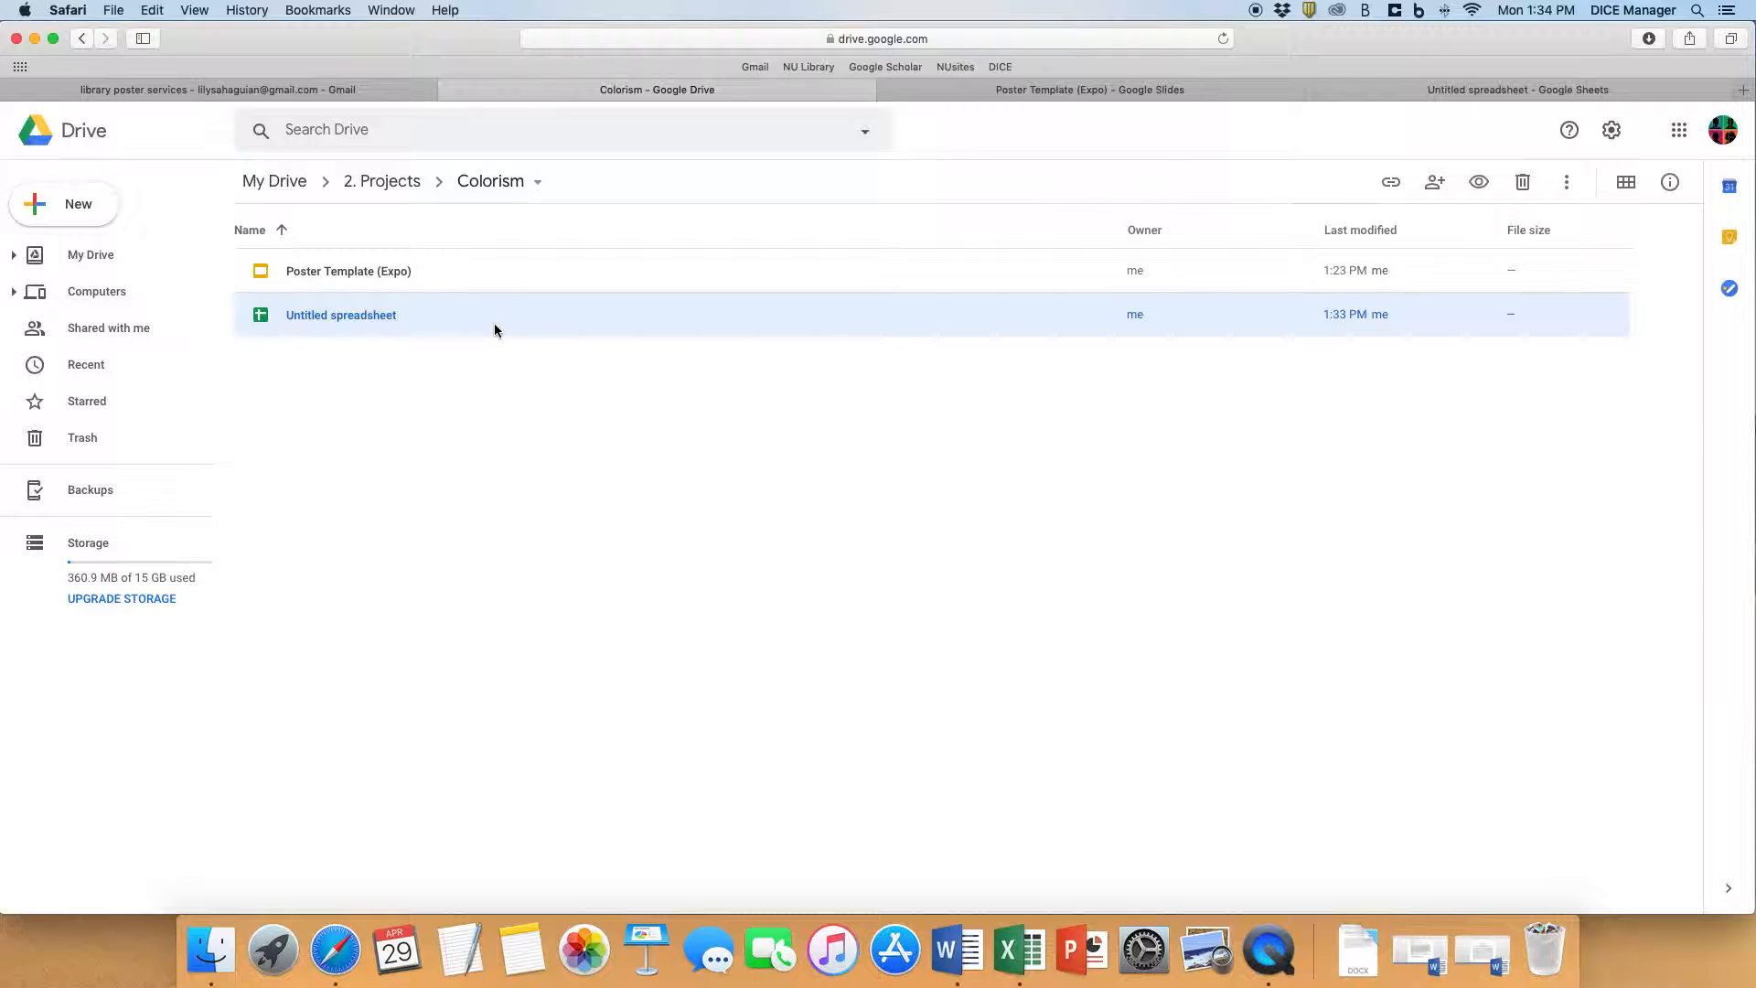
{"action": "right_click", "coordinate": [449, 320]}
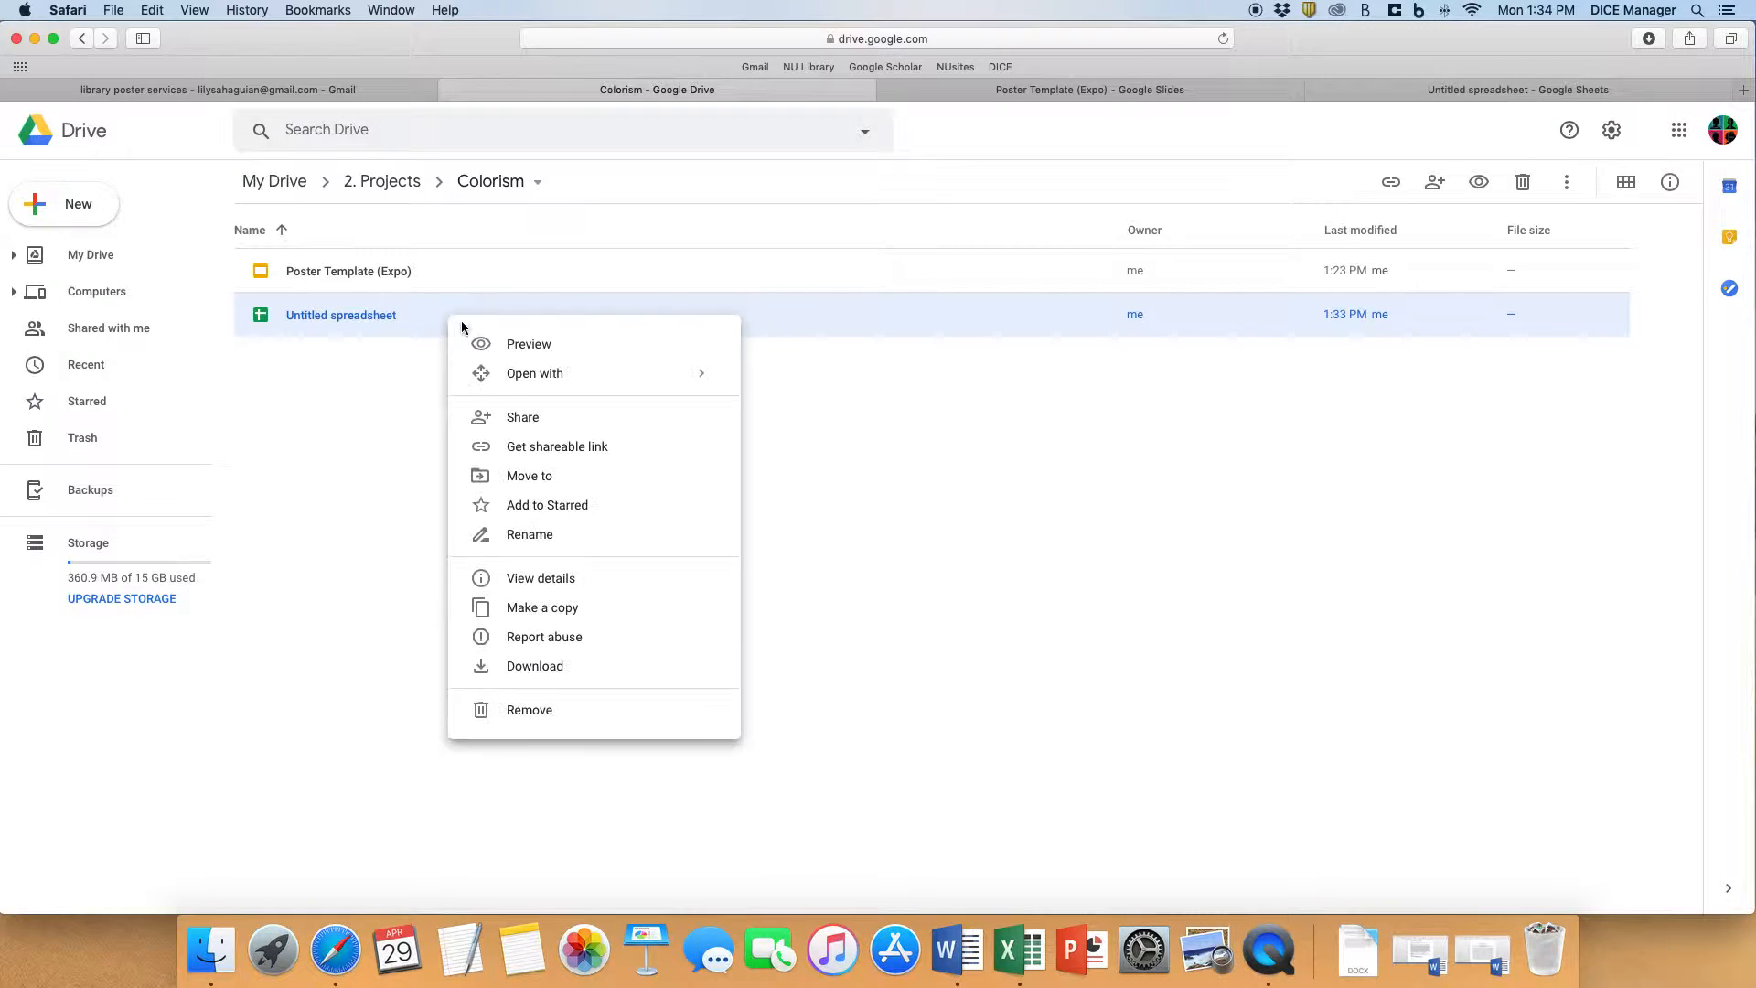
{"action": "left_click", "coordinate": [576, 535]}
{"action": "type", "text": "Time"}
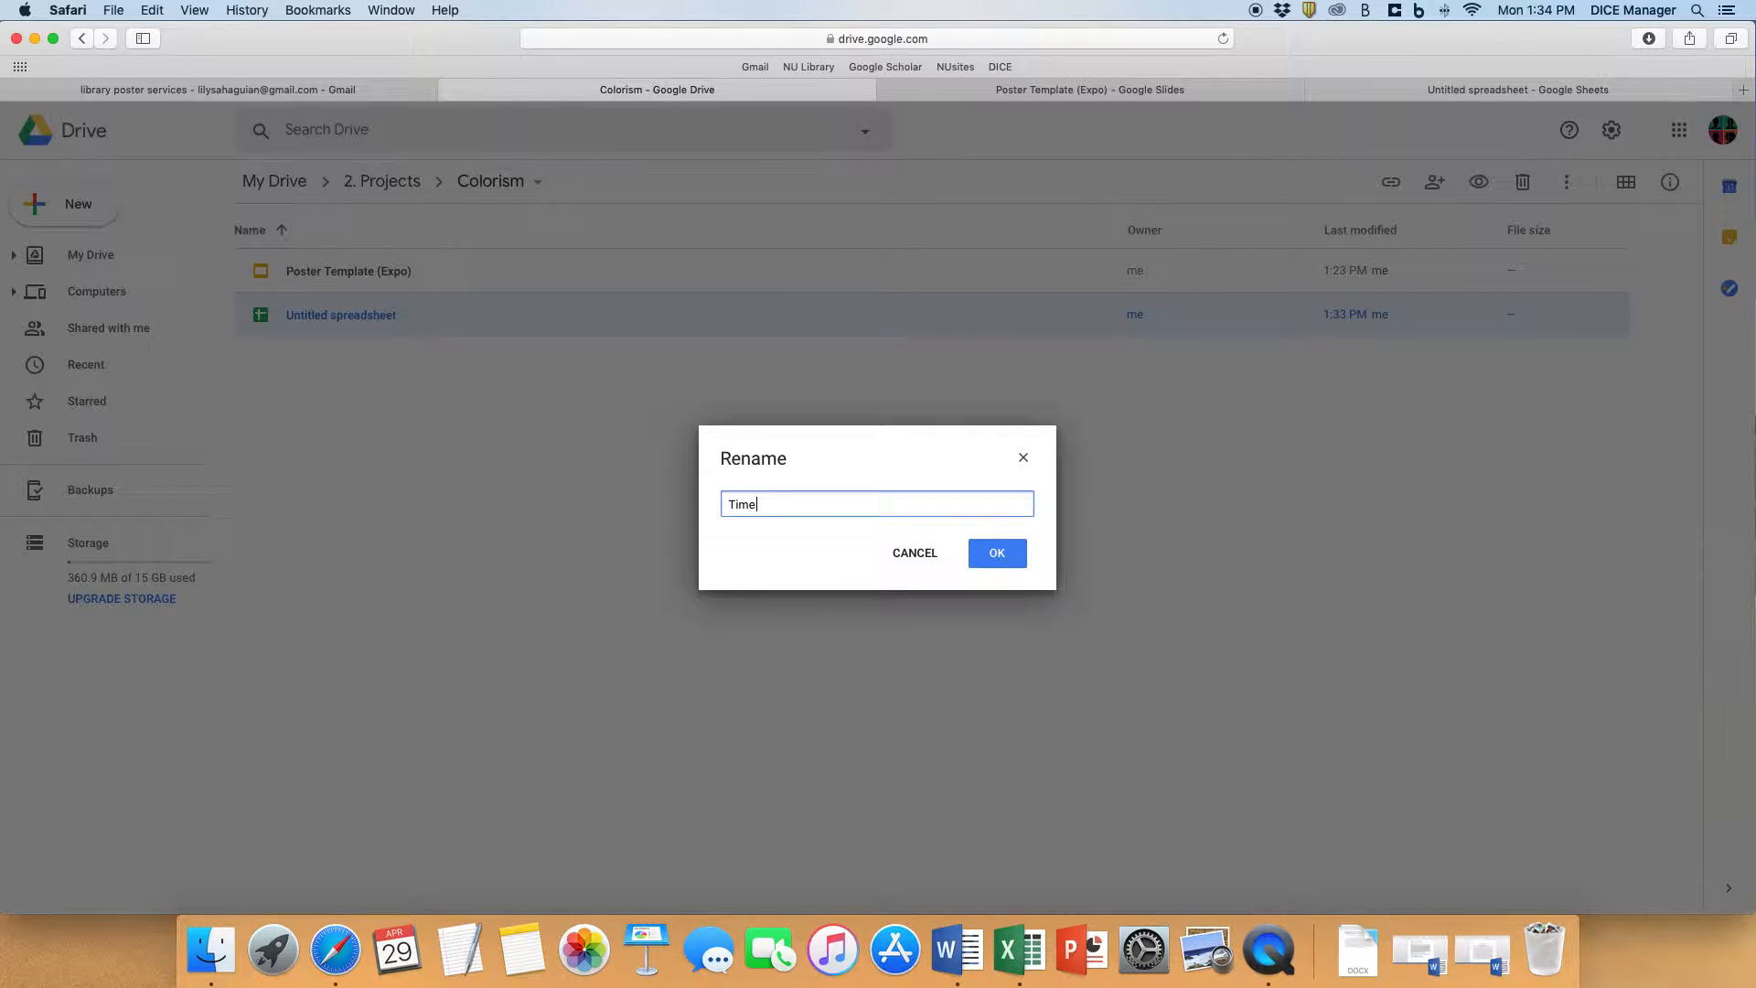
{"action": "type", "text": "vsSpeed (Graph 1"}
{"action": "left_click", "coordinate": [1025, 557]}
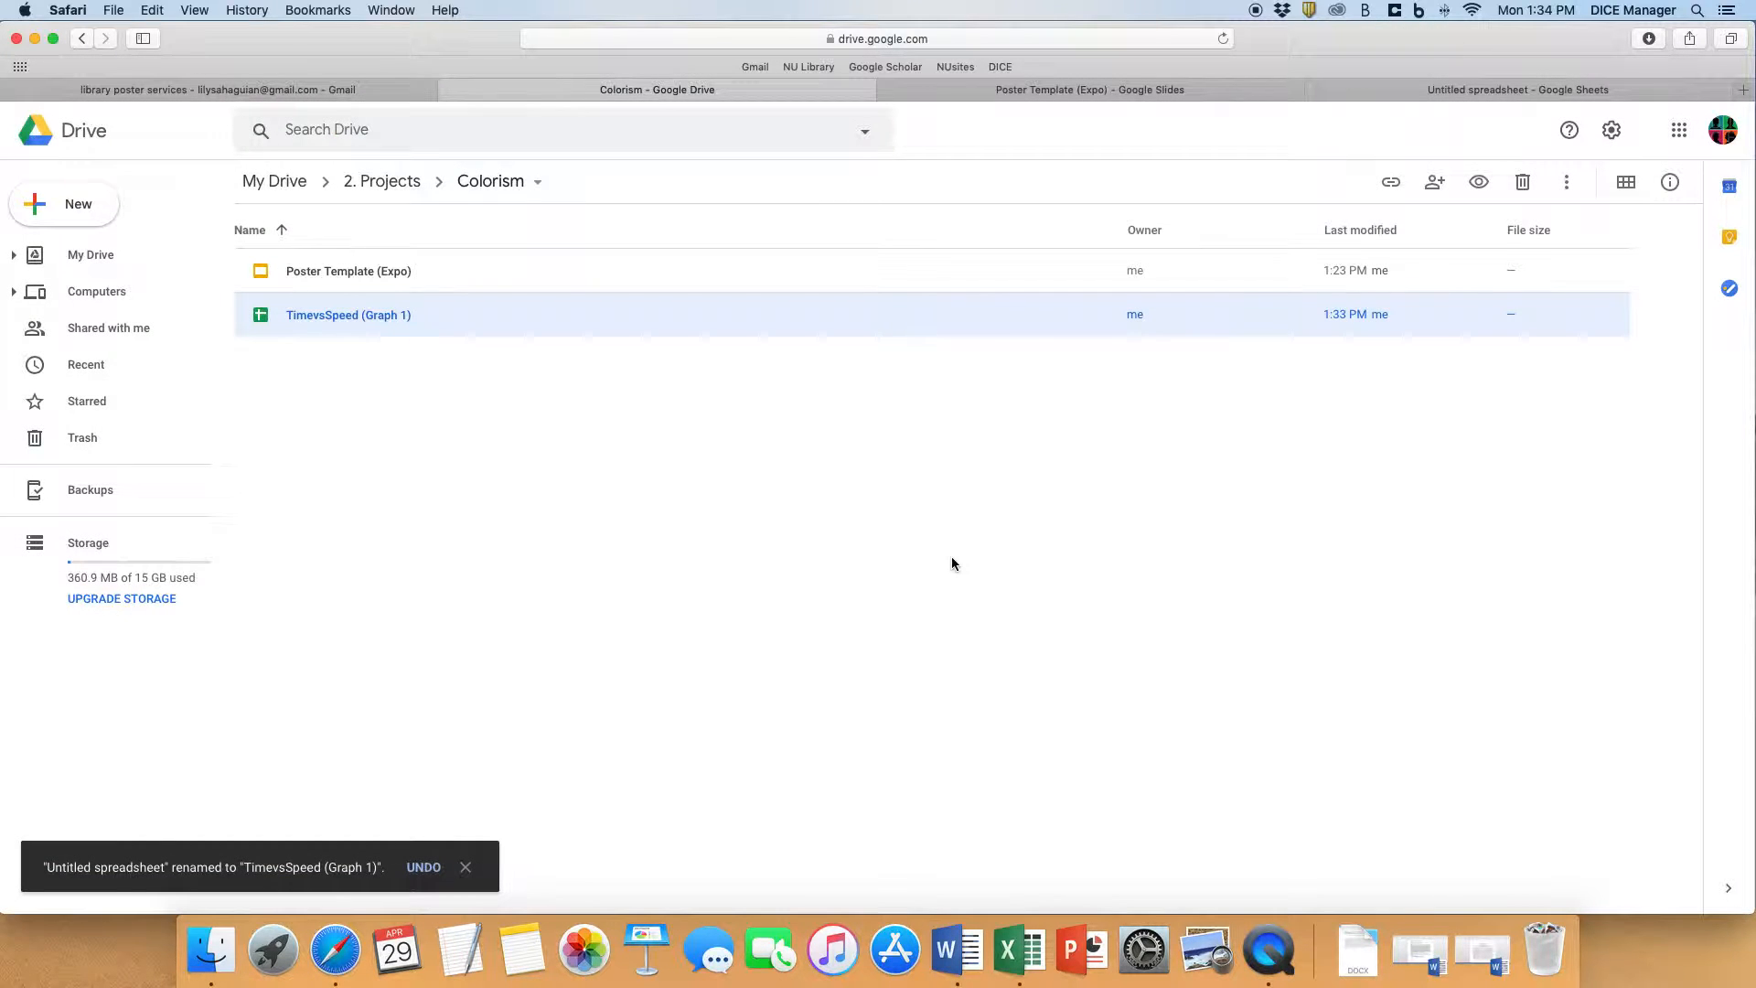
- Import the Speed vs. Time chart from the TimevsSpeed (Graph 1) spreadsheet into Poster Template (Expo), linked to the spreadsheet
{"action": "left_click", "coordinate": [1008, 89]}
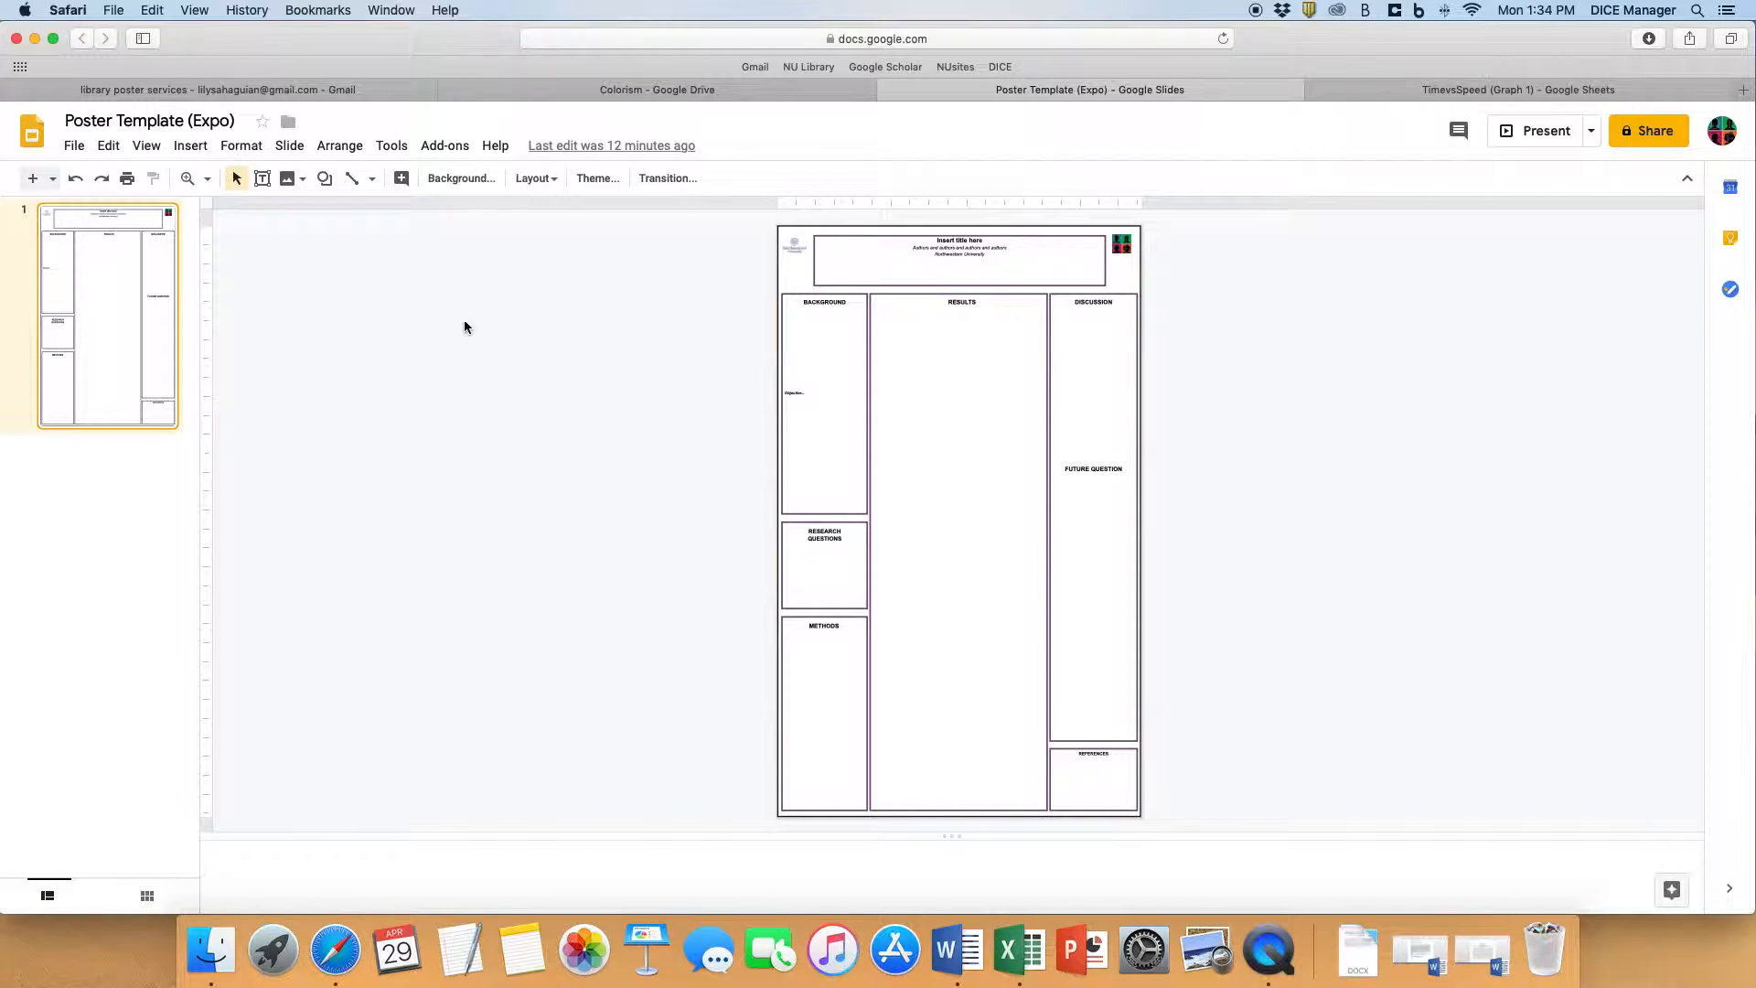
{"action": "left_click", "coordinate": [191, 147]}
{"action": "mouse_move", "coordinate": [275, 357]}
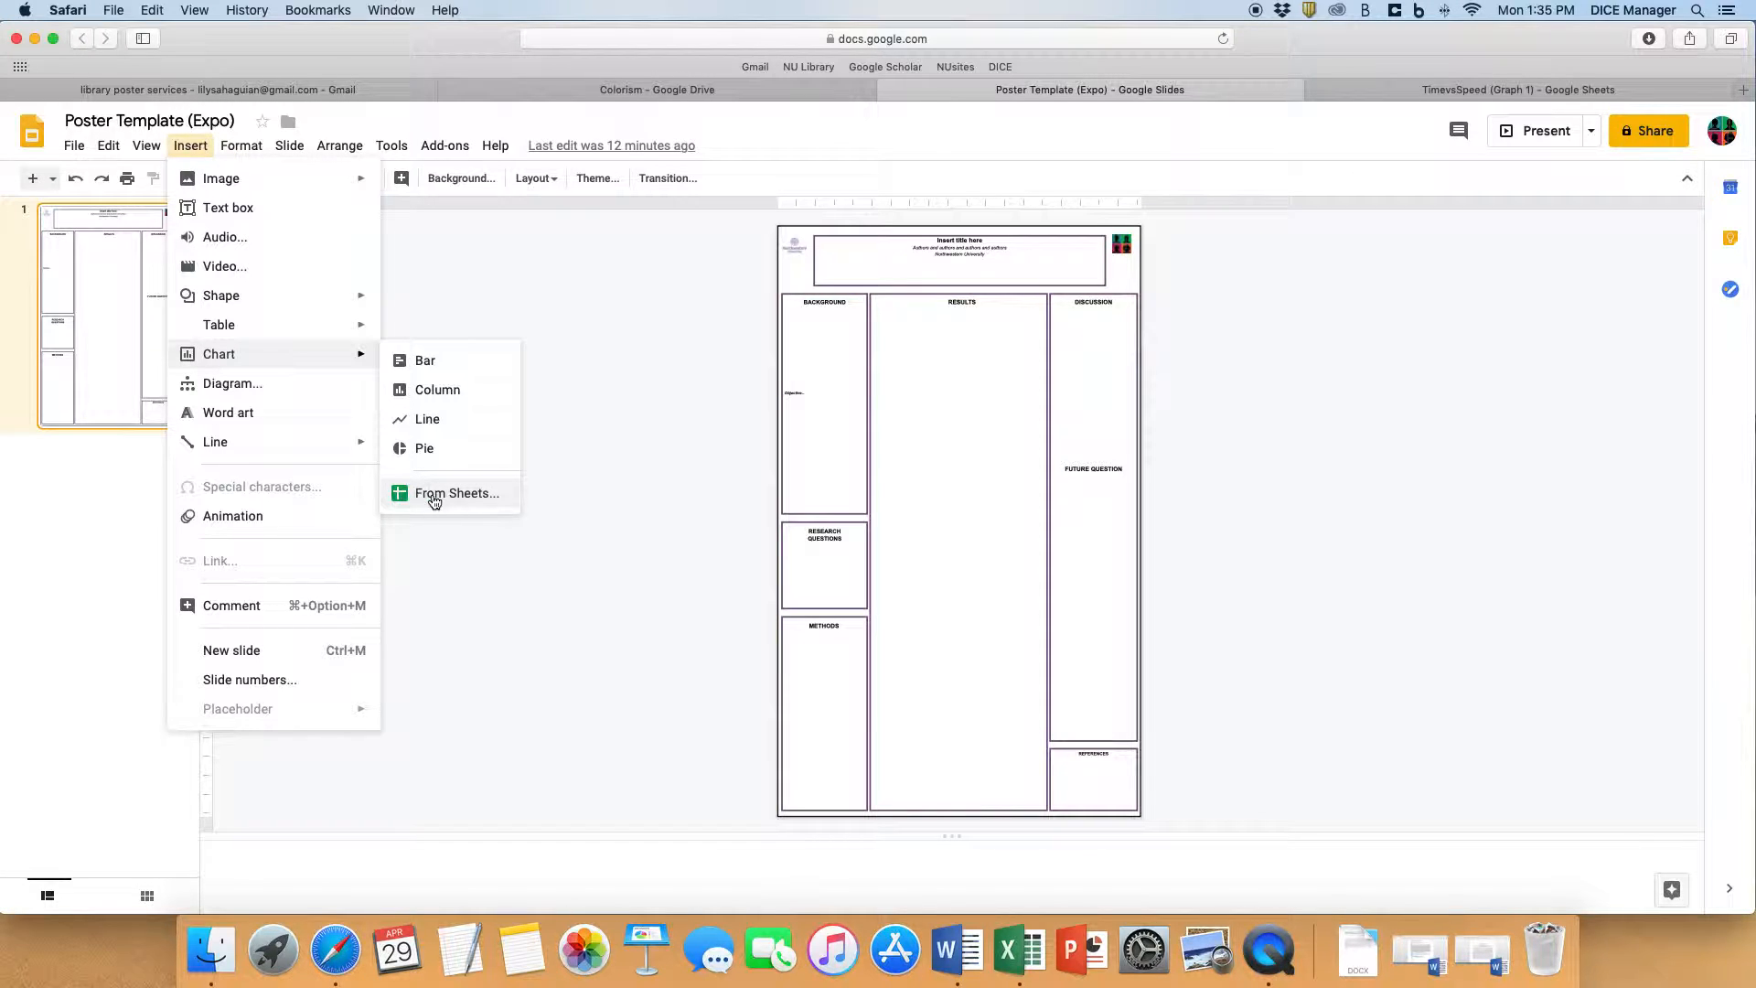
{"action": "left_click", "coordinate": [472, 499]}
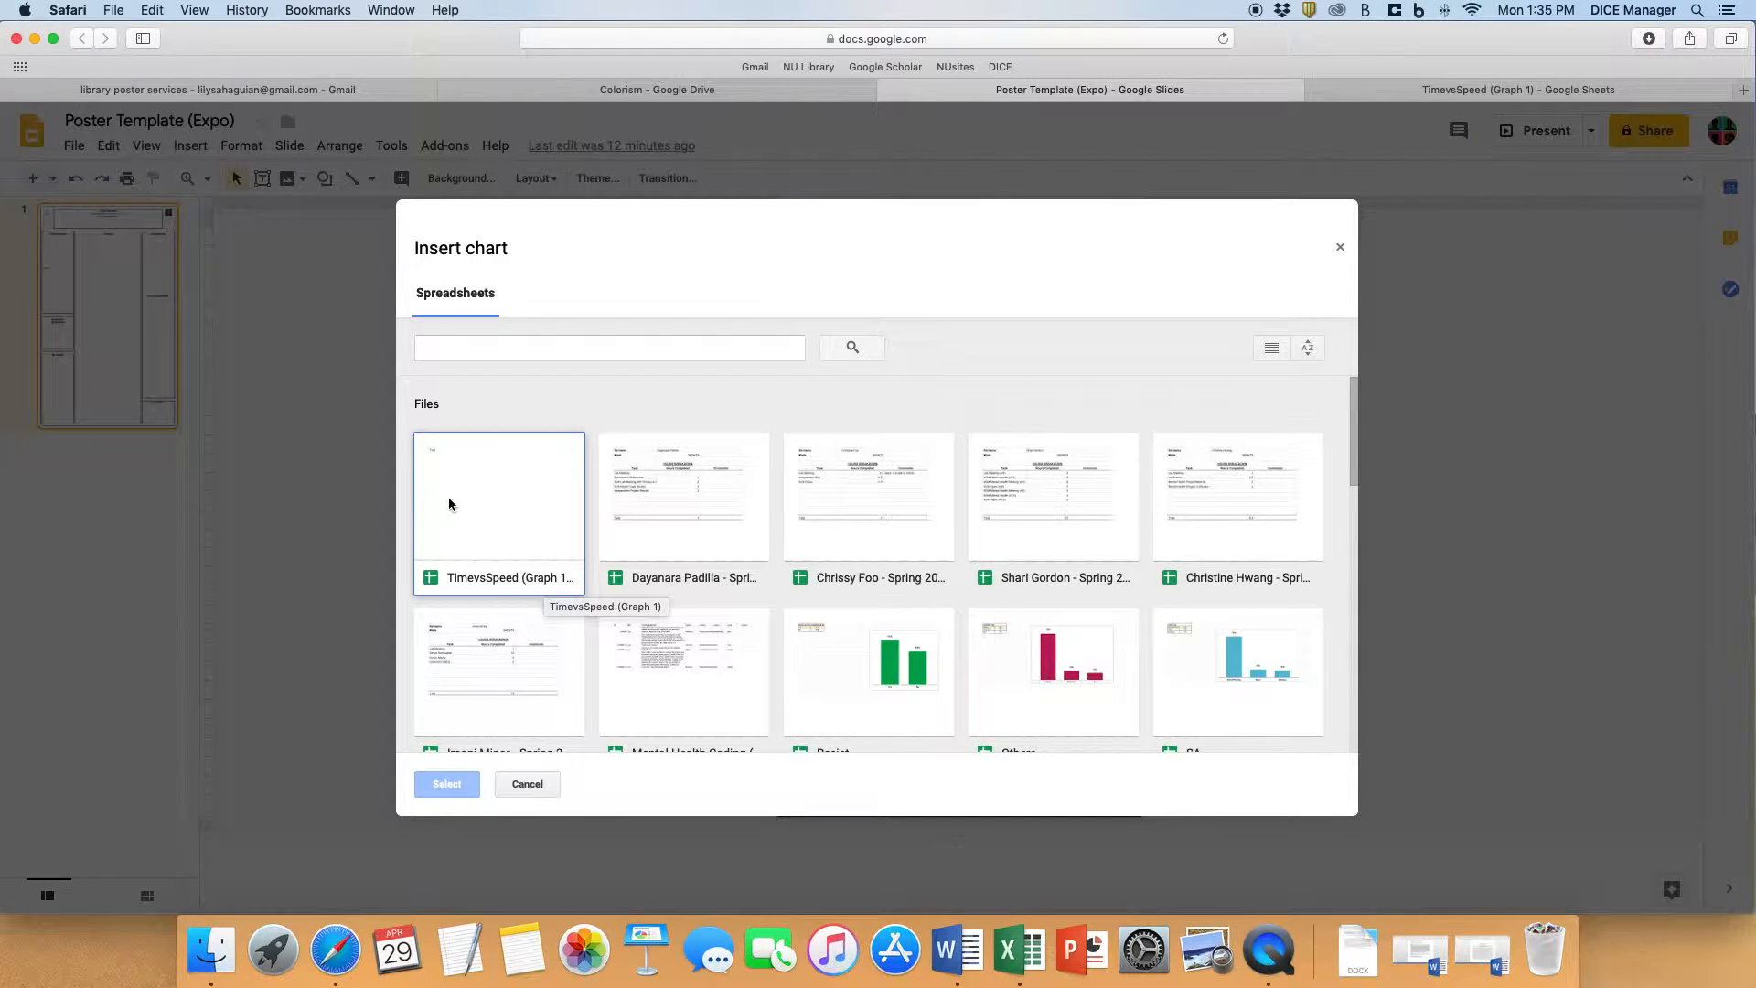
{"action": "left_click", "coordinate": [521, 489]}
{"action": "left_click", "coordinate": [453, 784]}
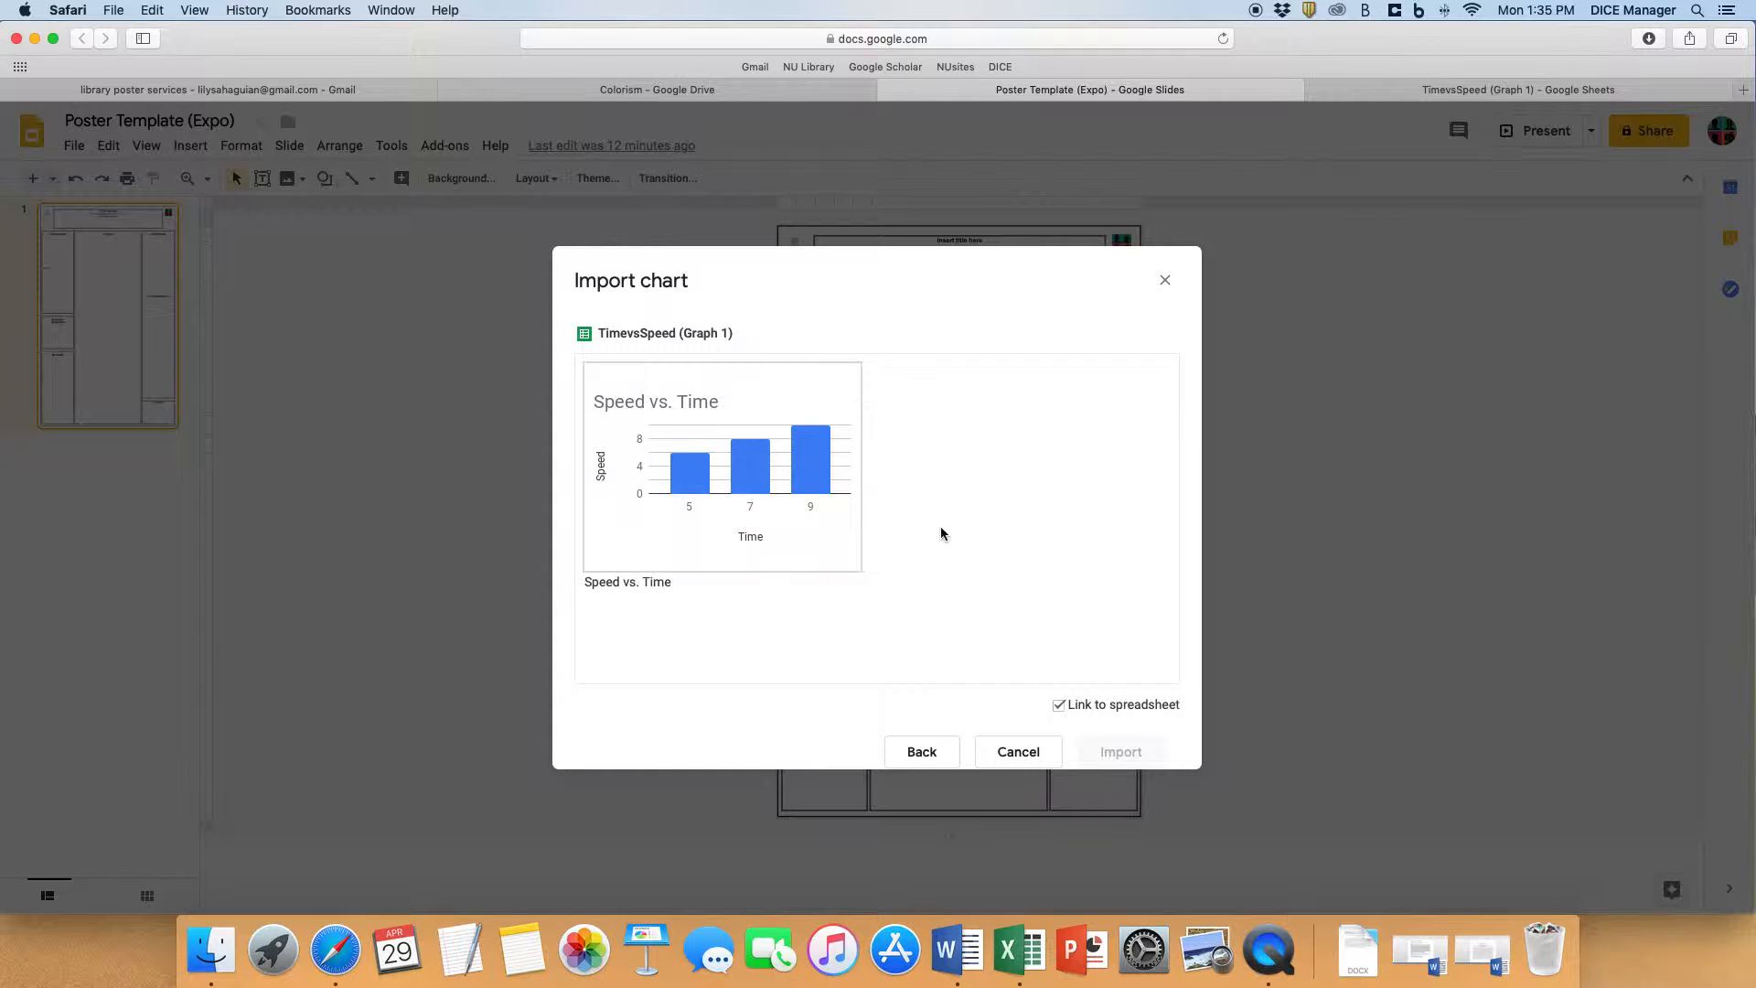
{"action": "left_click", "coordinate": [707, 453]}
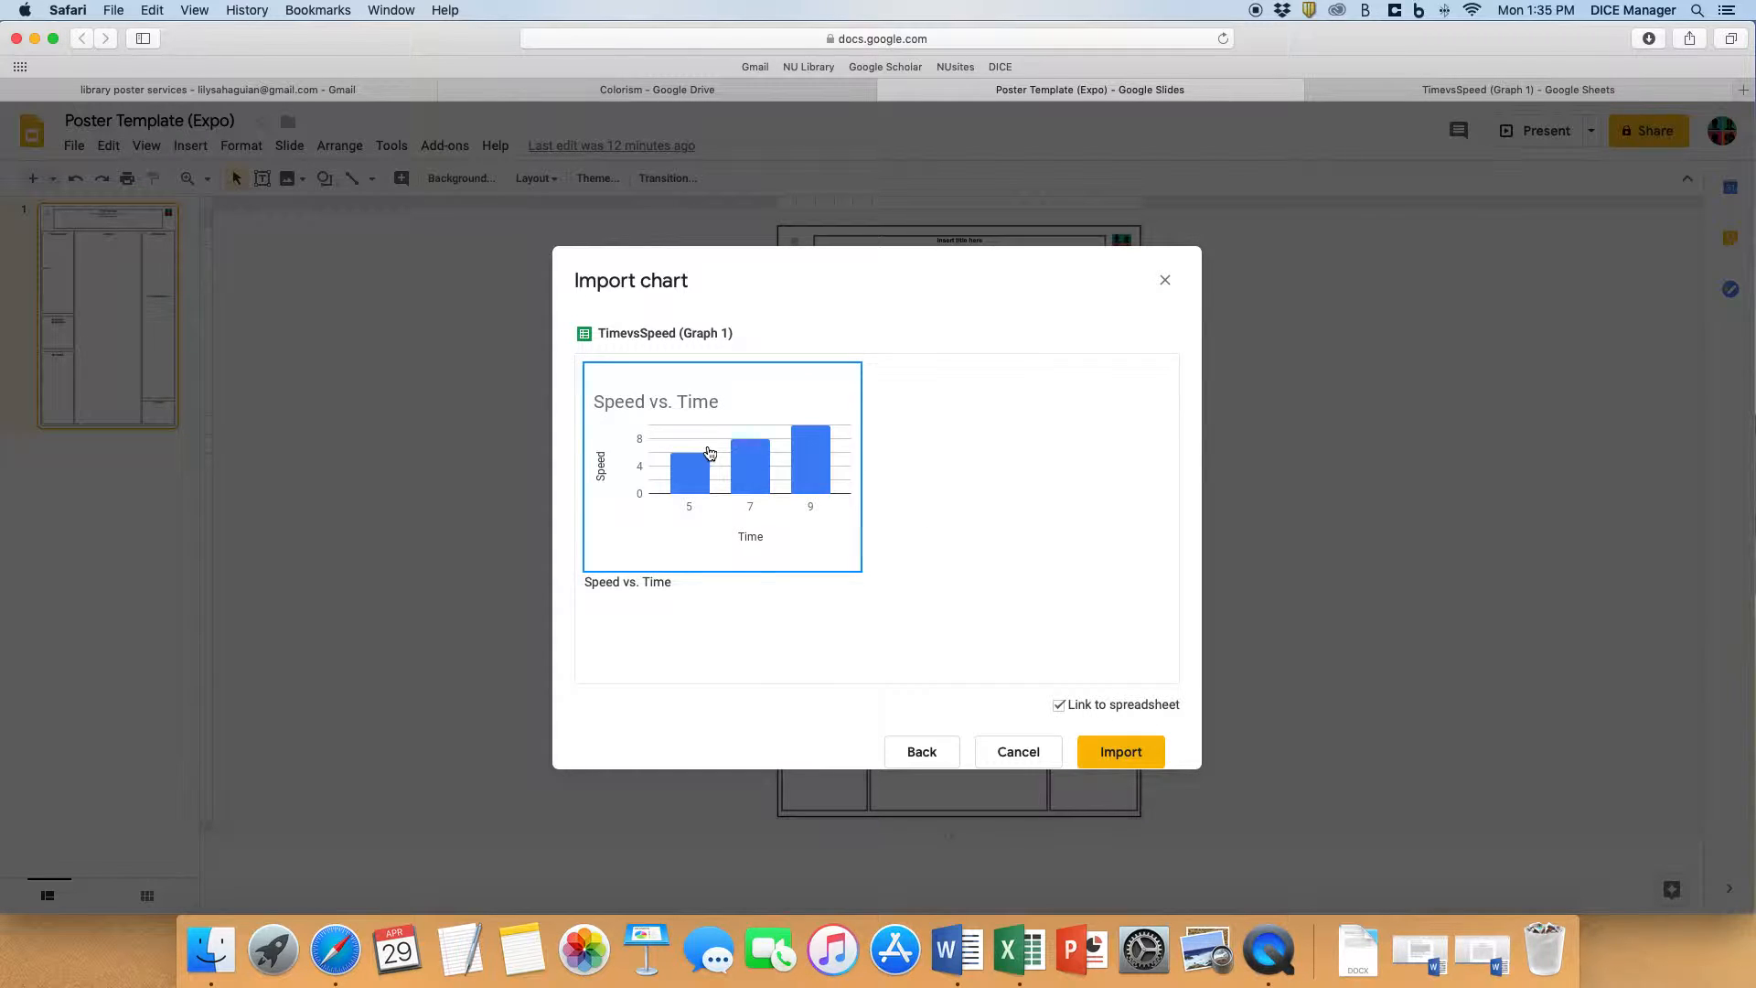
{"action": "left_click", "coordinate": [1116, 758]}
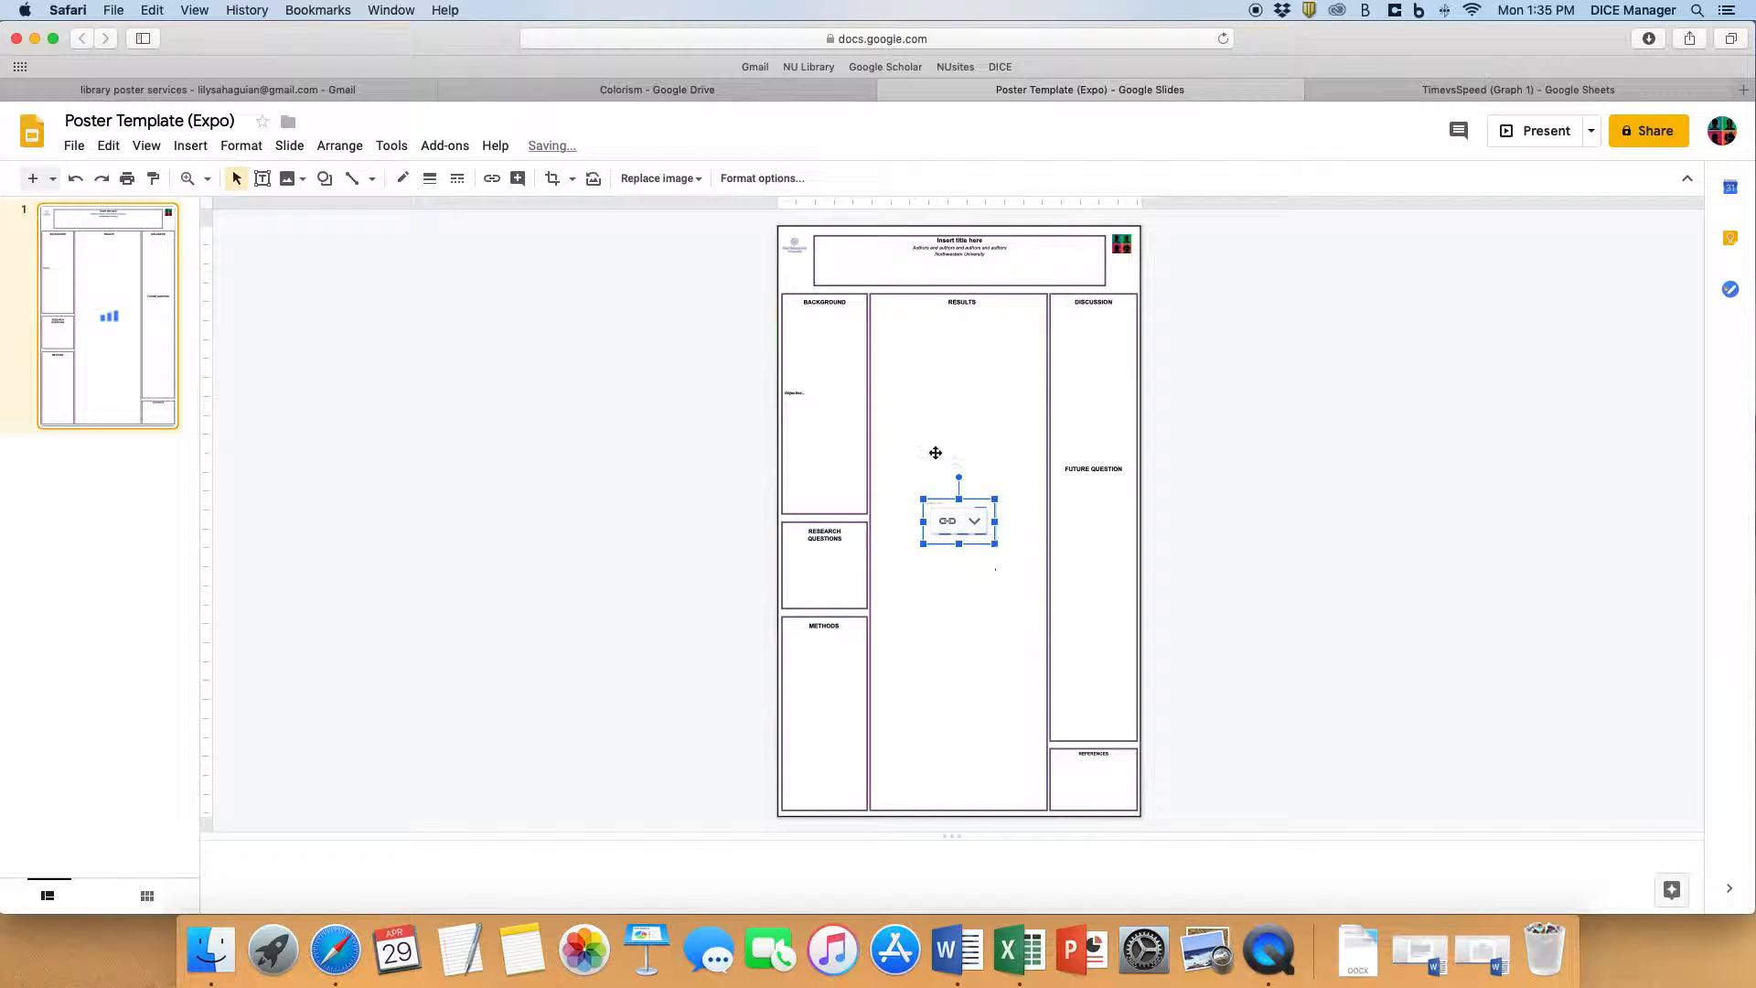
- Enlarge the imported Speed vs. Time chart to the full width of the poster's Results column and place it just below the heading
{"action": "left_click_drag", "start_coordinate": [923, 499], "coordinate": [807, 427]}
{"action": "left_click_drag", "start_coordinate": [964, 429], "coordinate": [1033, 341]}
{"action": "mouse_move", "coordinate": [926, 343]}
{"action": "left_mouse_down"}
{"action": "mouse_move", "coordinate": [948, 339]}
{"action": "mouse_move", "coordinate": [944, 357]}
{"action": "left_mouse_up"}
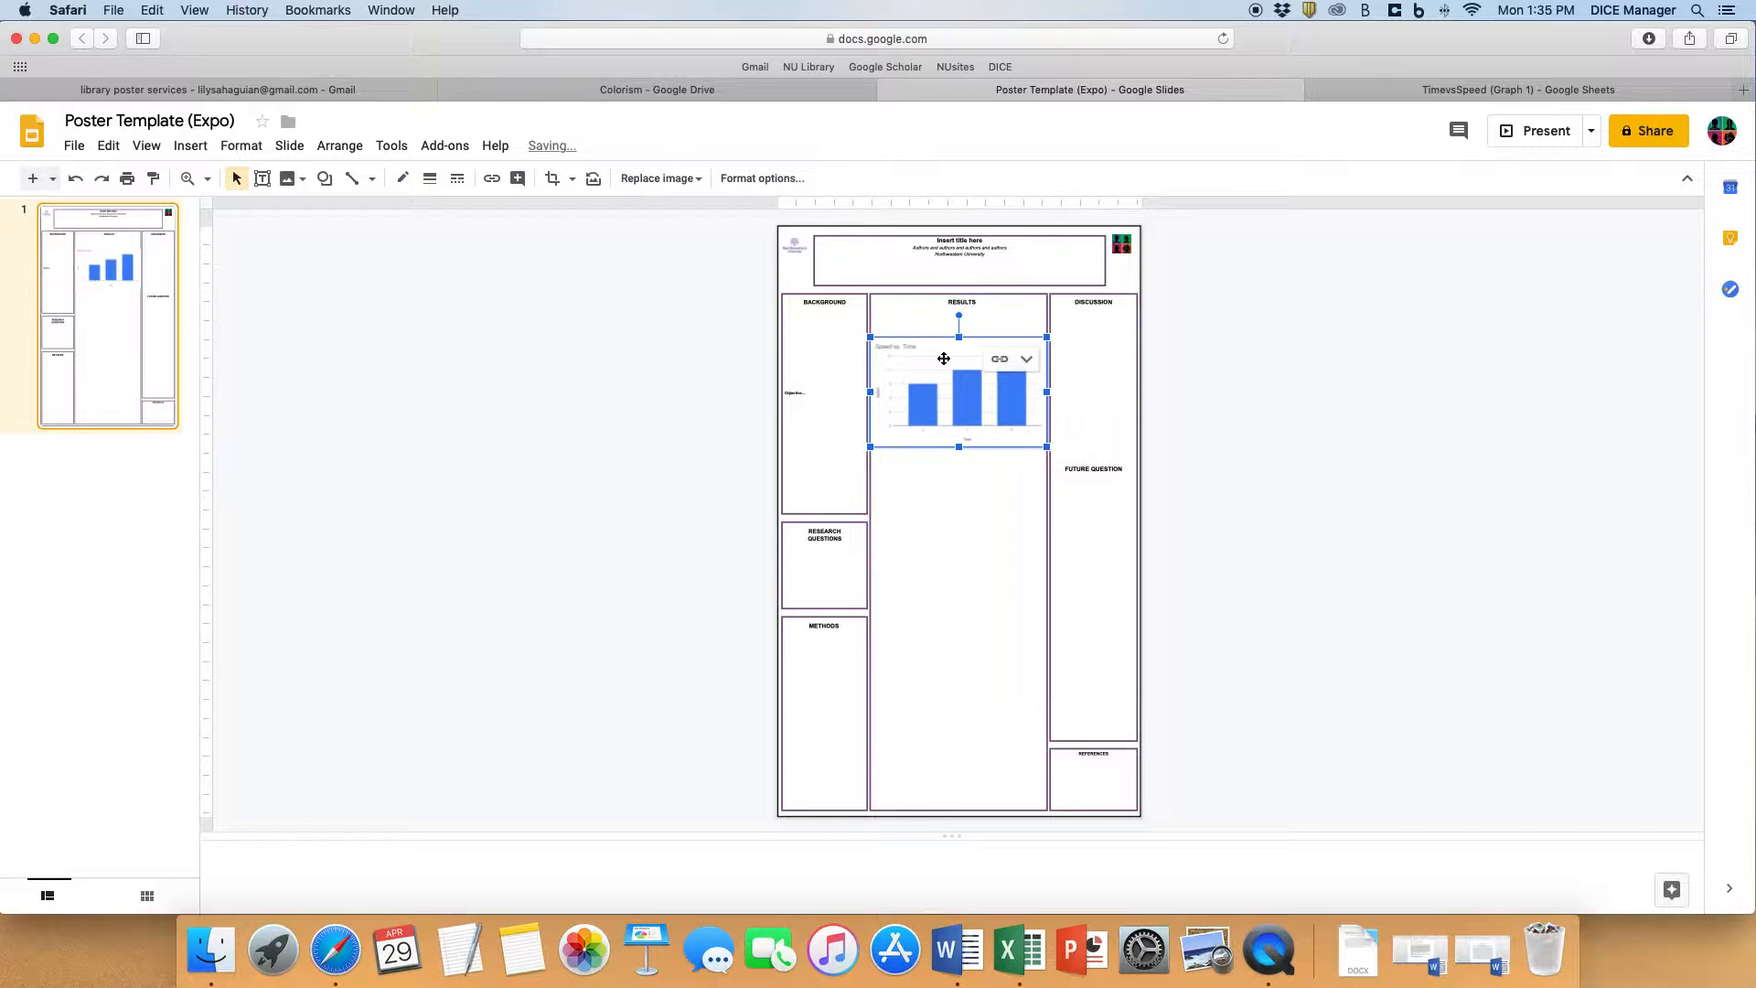
{"action": "left_click", "coordinate": [939, 523]}
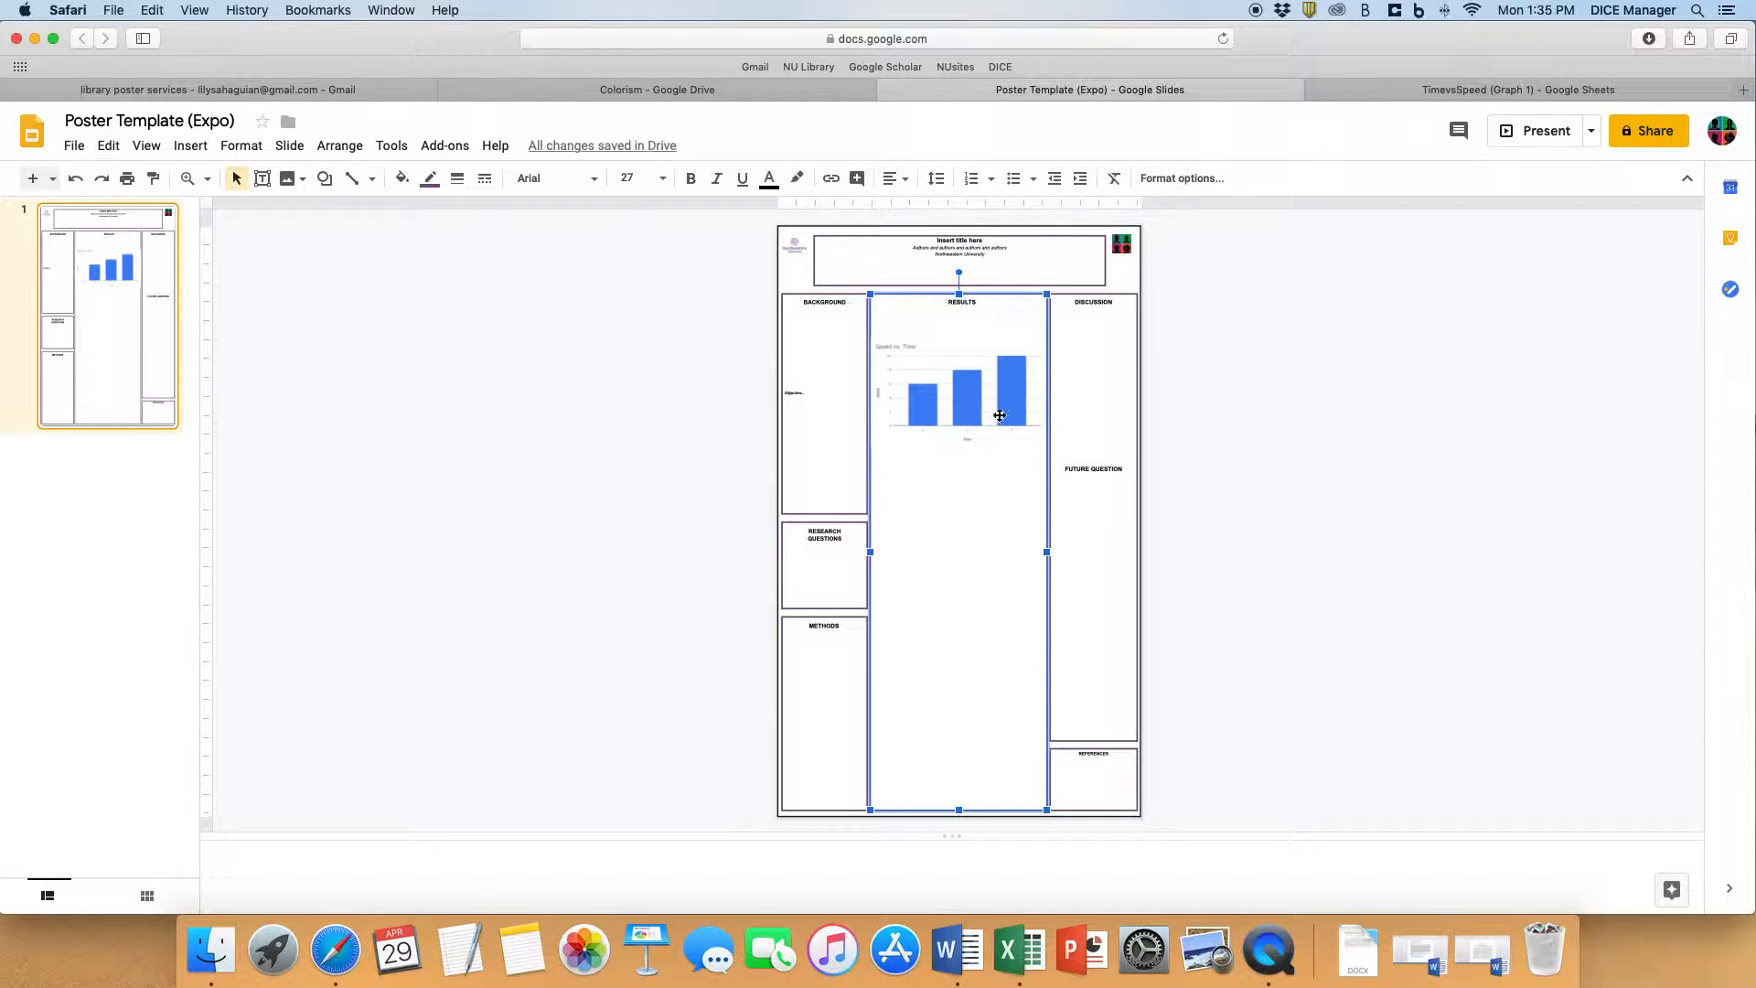
{"action": "left_click", "coordinate": [938, 412]}
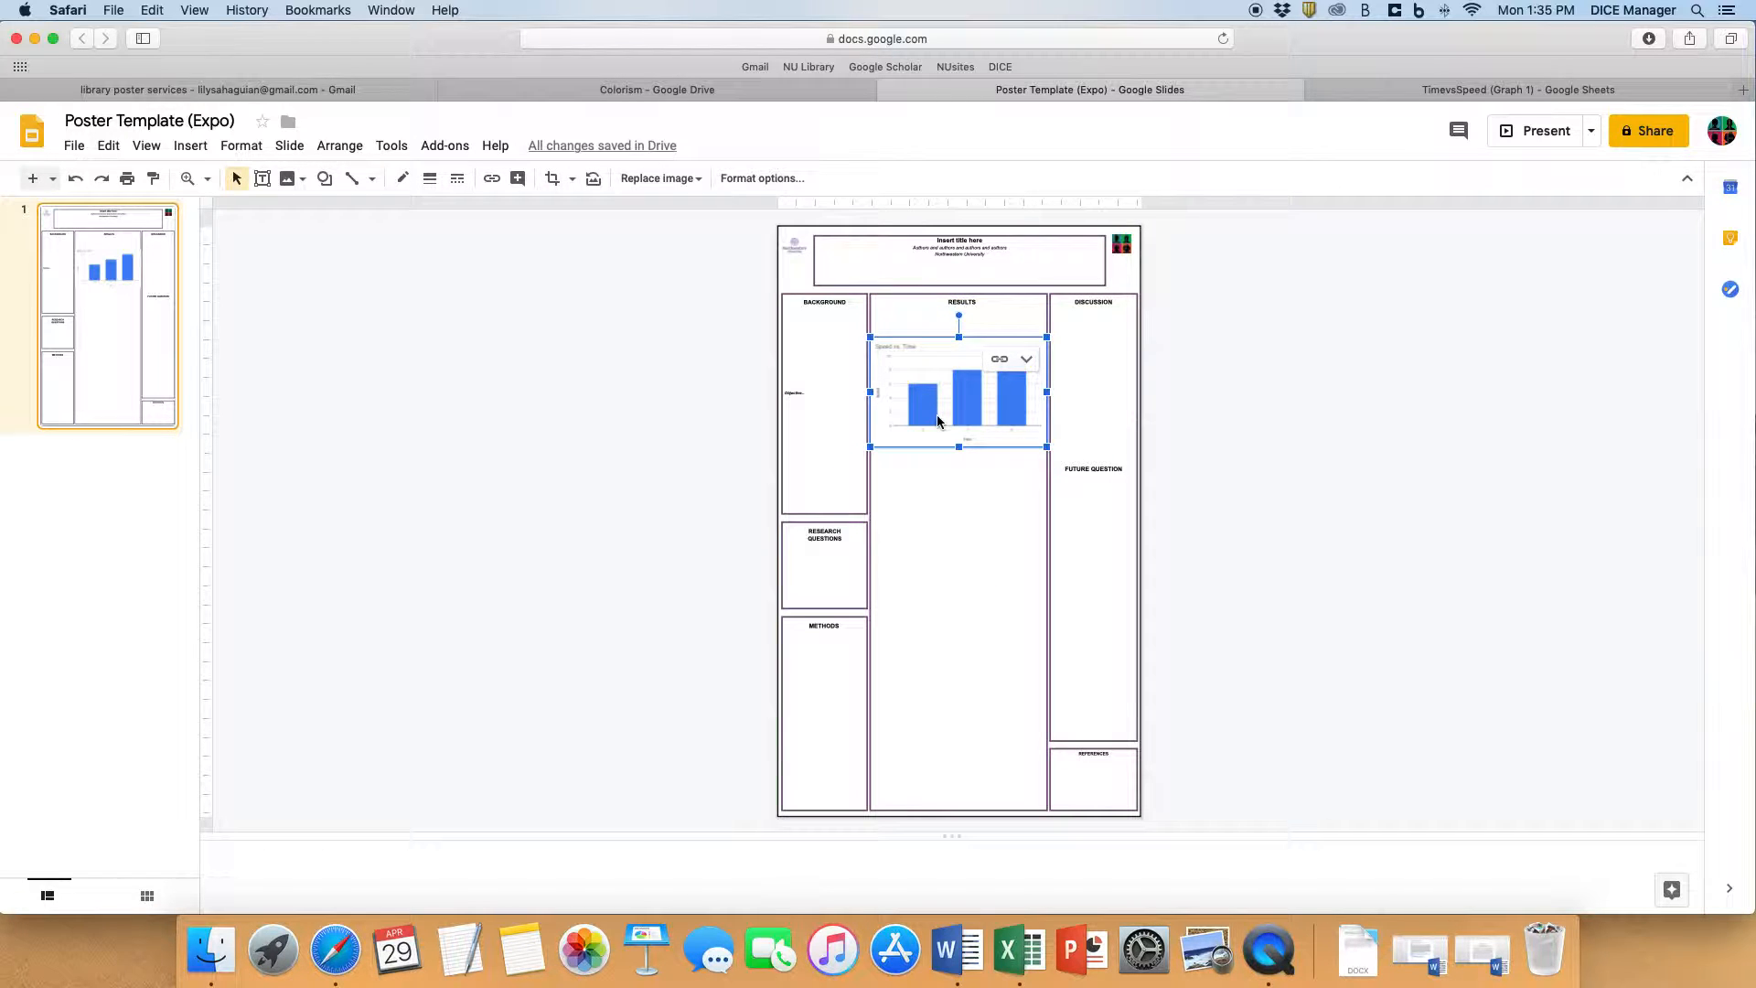
- In the TimevsSpeed (Graph 1) spreadsheet, change the first Time value in cell A2 to 10
{"action": "left_click", "coordinate": [1370, 95]}
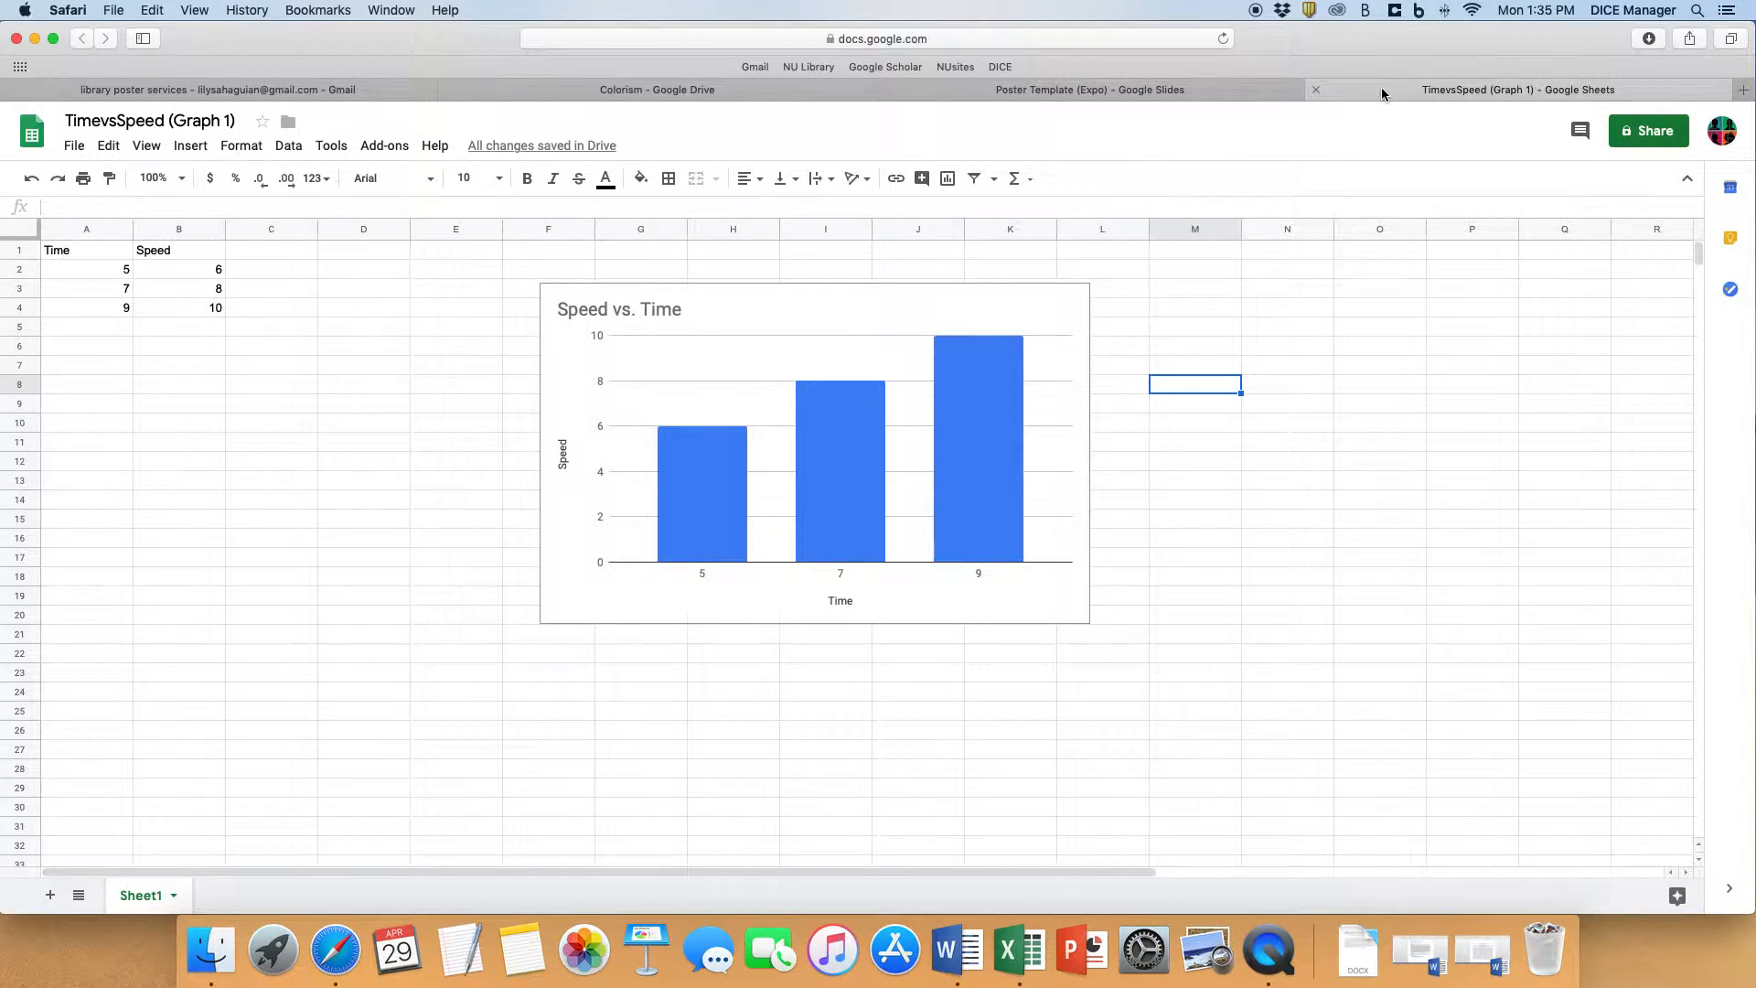
{"action": "left_click", "coordinate": [117, 275]}
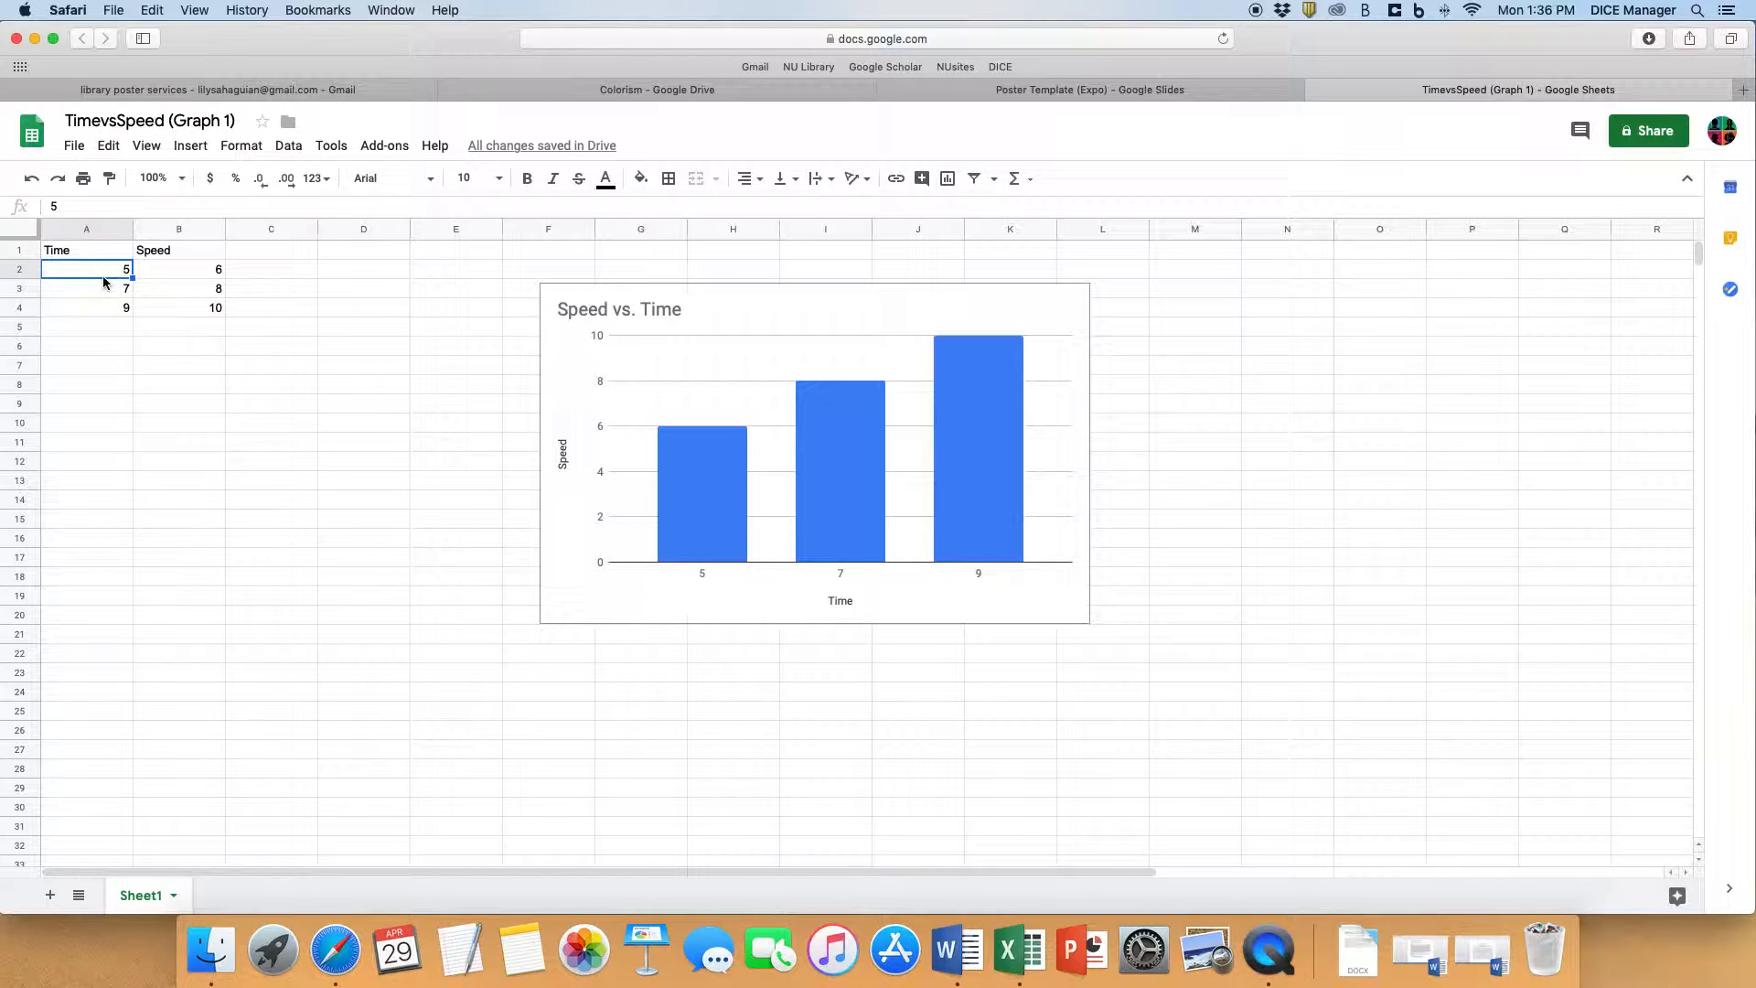
{"action": "type", "text": "10"}
{"action": "left_click", "coordinate": [117, 343]}
{"action": "scroll", "coordinate": [492, 488], "scroll_direction": "down", "scroll_amount": 1}
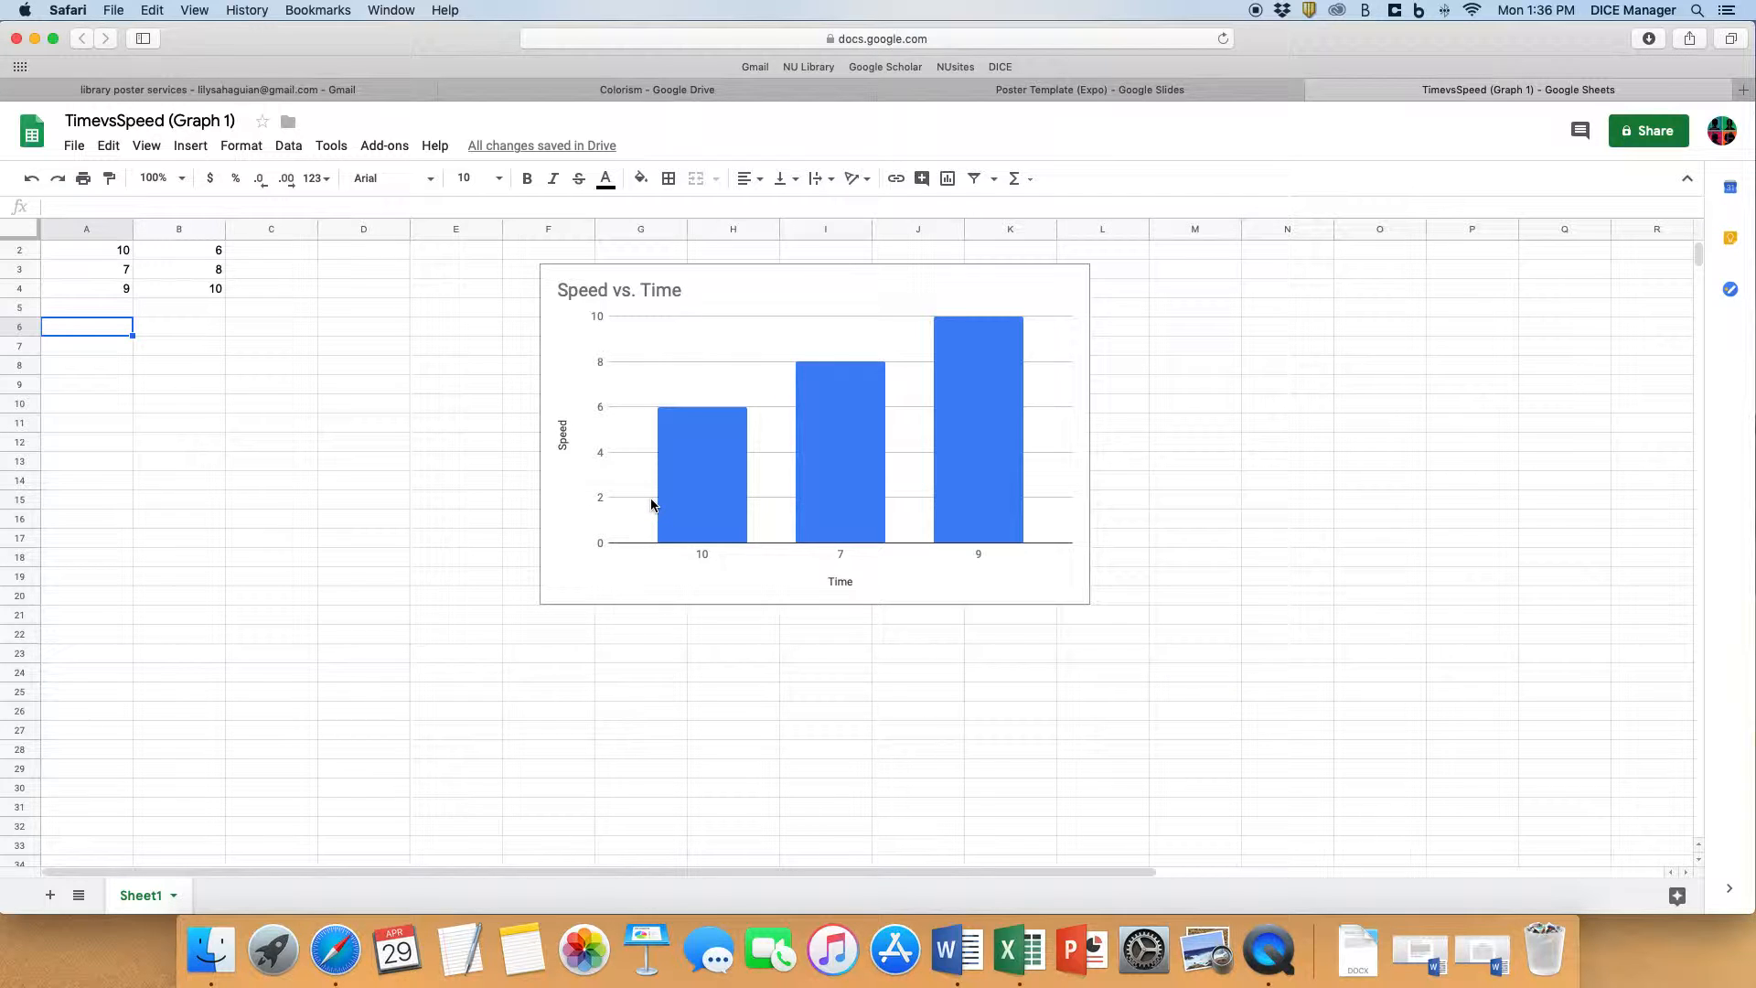
- Examine the chart's Time axis labels at 200% zoom, and return the spreadsheet to 100%
{"action": "left_click", "coordinate": [161, 177]}
{"action": "left_click", "coordinate": [161, 388]}
{"action": "scroll", "coordinate": [889, 519], "scroll_direction": "right", "scroll_amount": 2}
{"action": "scroll", "coordinate": [888, 518], "scroll_direction": "down", "scroll_amount": 6}
{"action": "scroll", "coordinate": [892, 518], "scroll_direction": "right", "scroll_amount": 4}
{"action": "scroll", "coordinate": [892, 518], "scroll_direction": "left", "scroll_amount": 3}
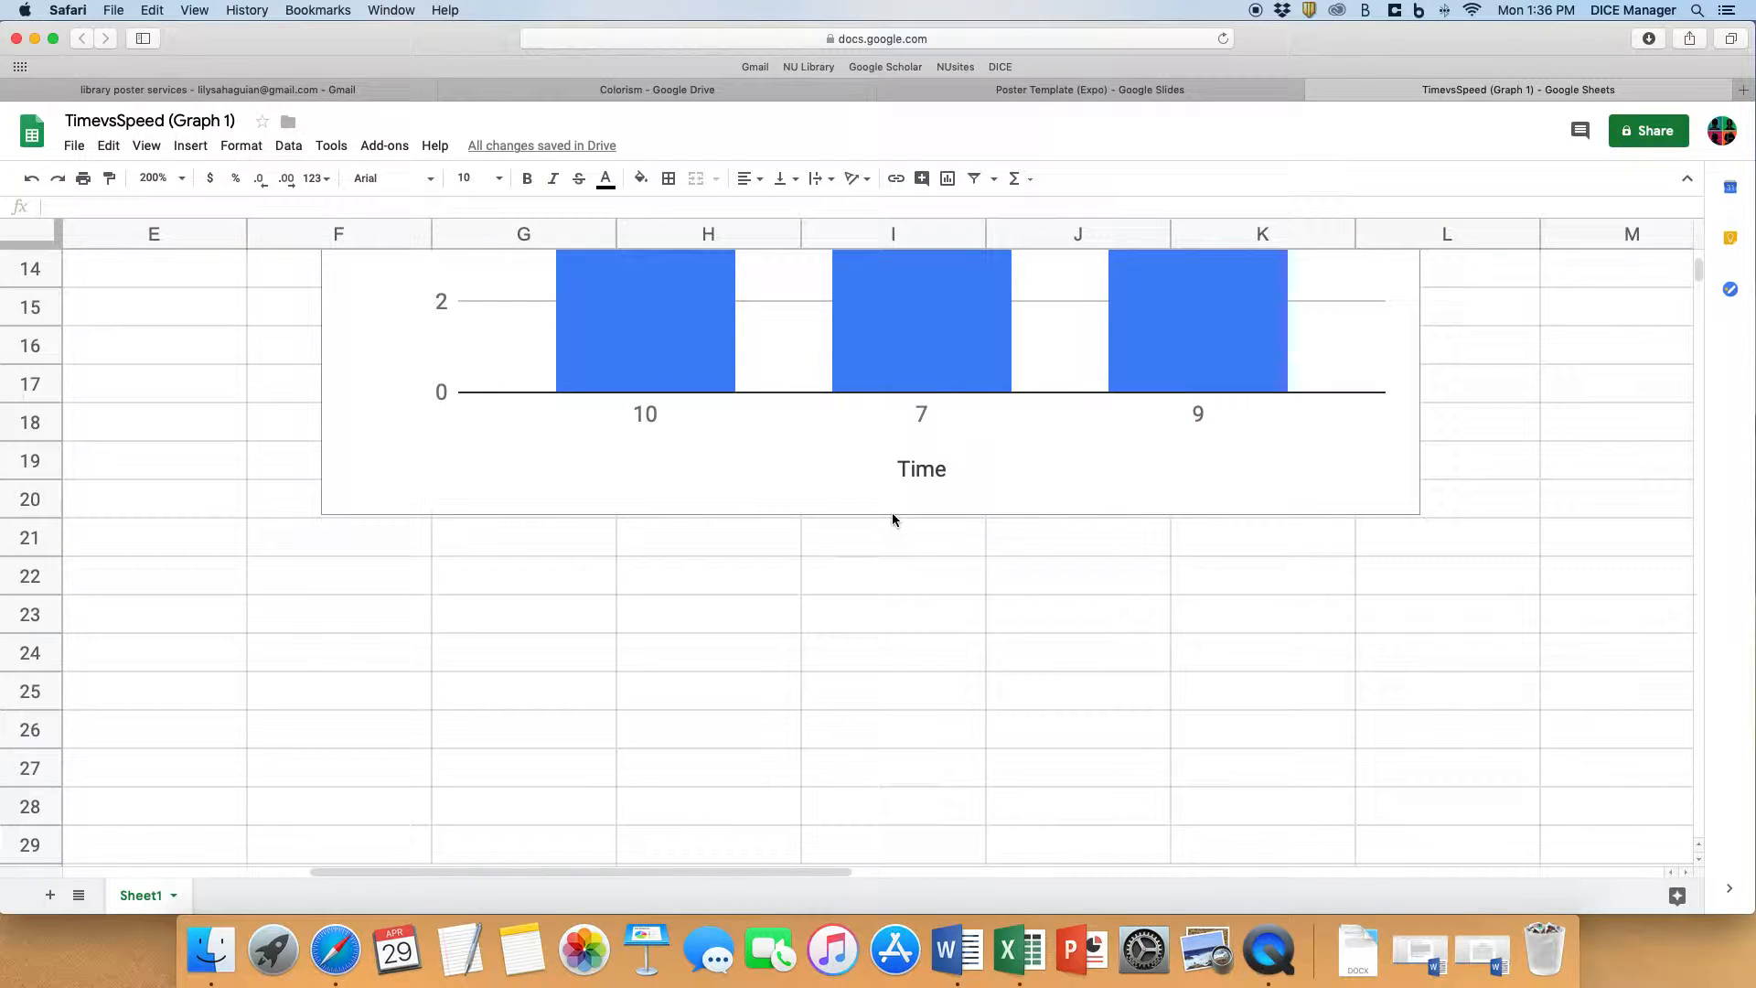
{"action": "scroll", "coordinate": [892, 518], "scroll_direction": "up", "scroll_amount": 2}
{"action": "scroll", "coordinate": [705, 485], "scroll_direction": "up", "scroll_amount": 1}
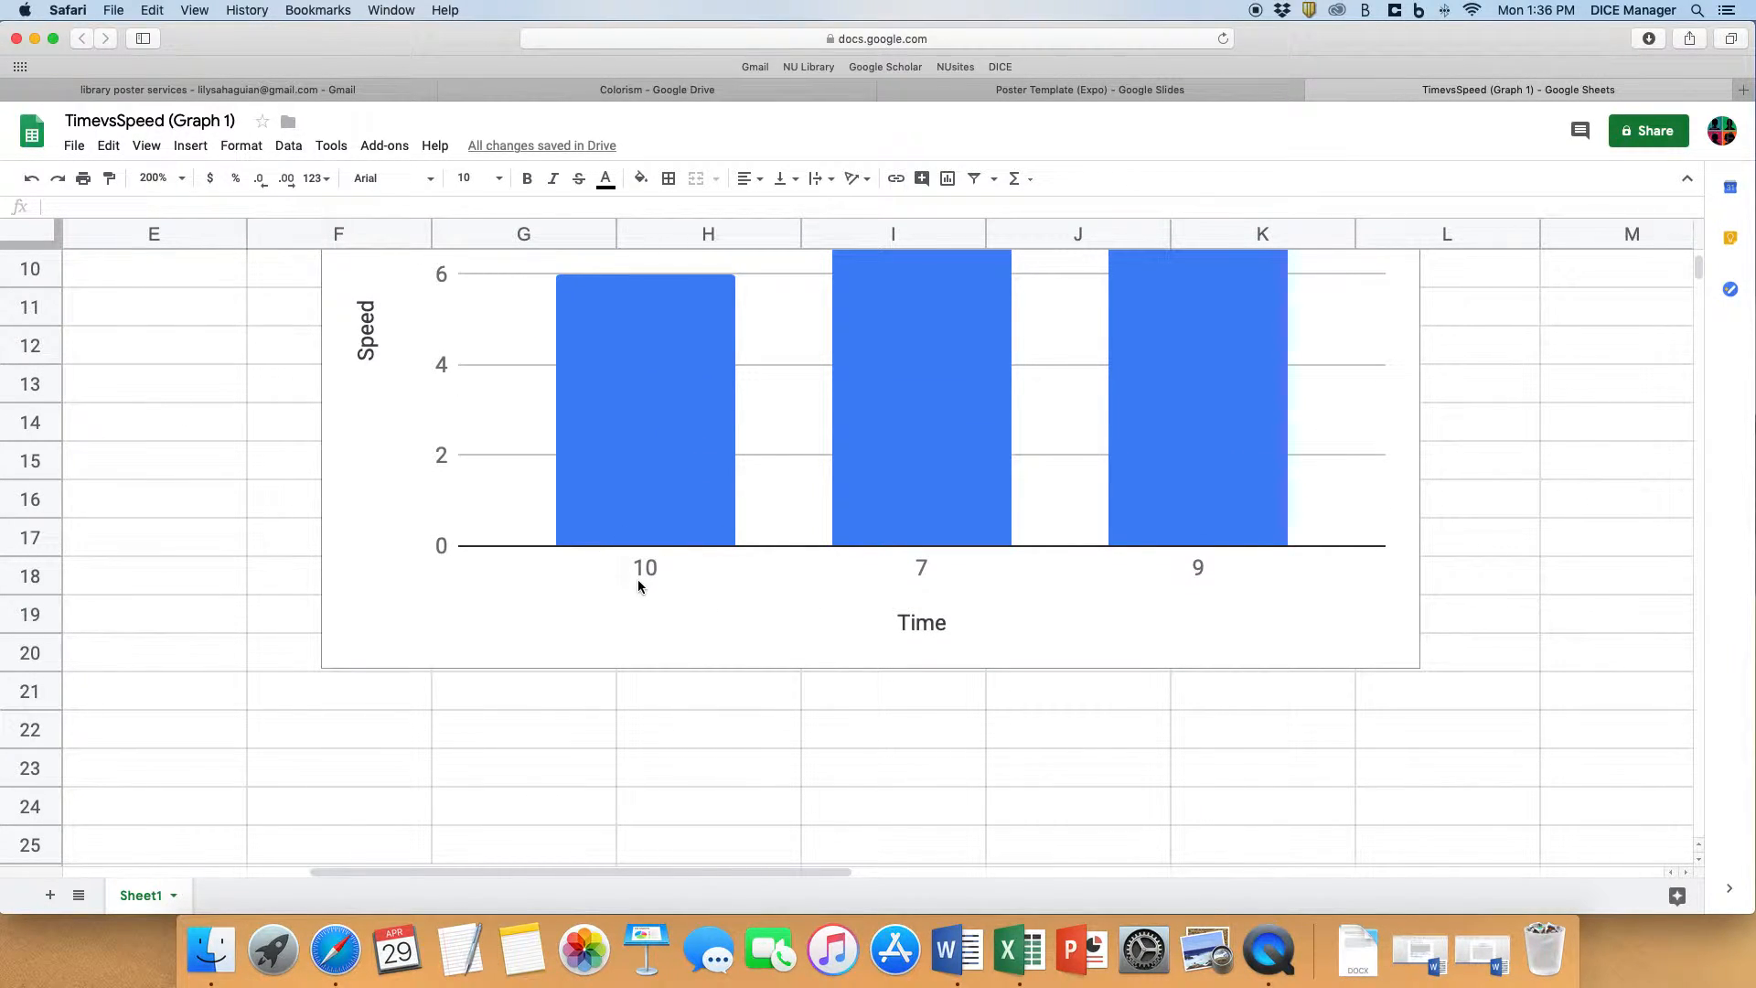
{"action": "left_click", "coordinate": [163, 178]}
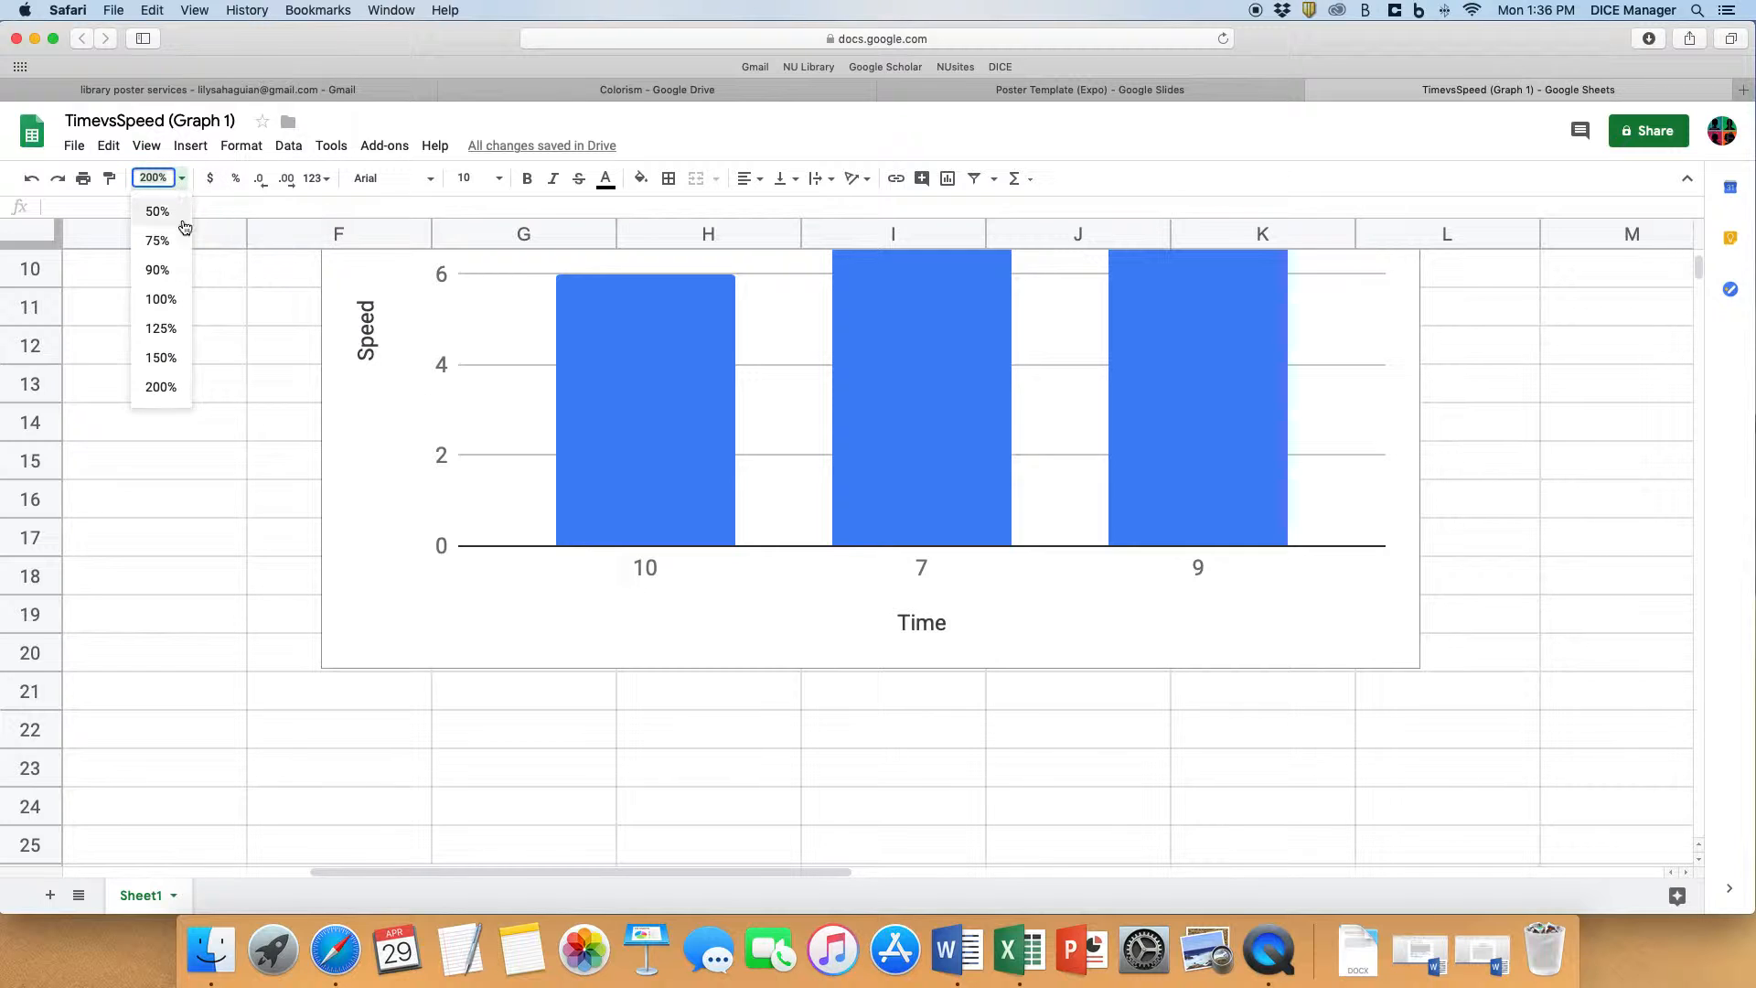
{"action": "left_click", "coordinate": [169, 298]}
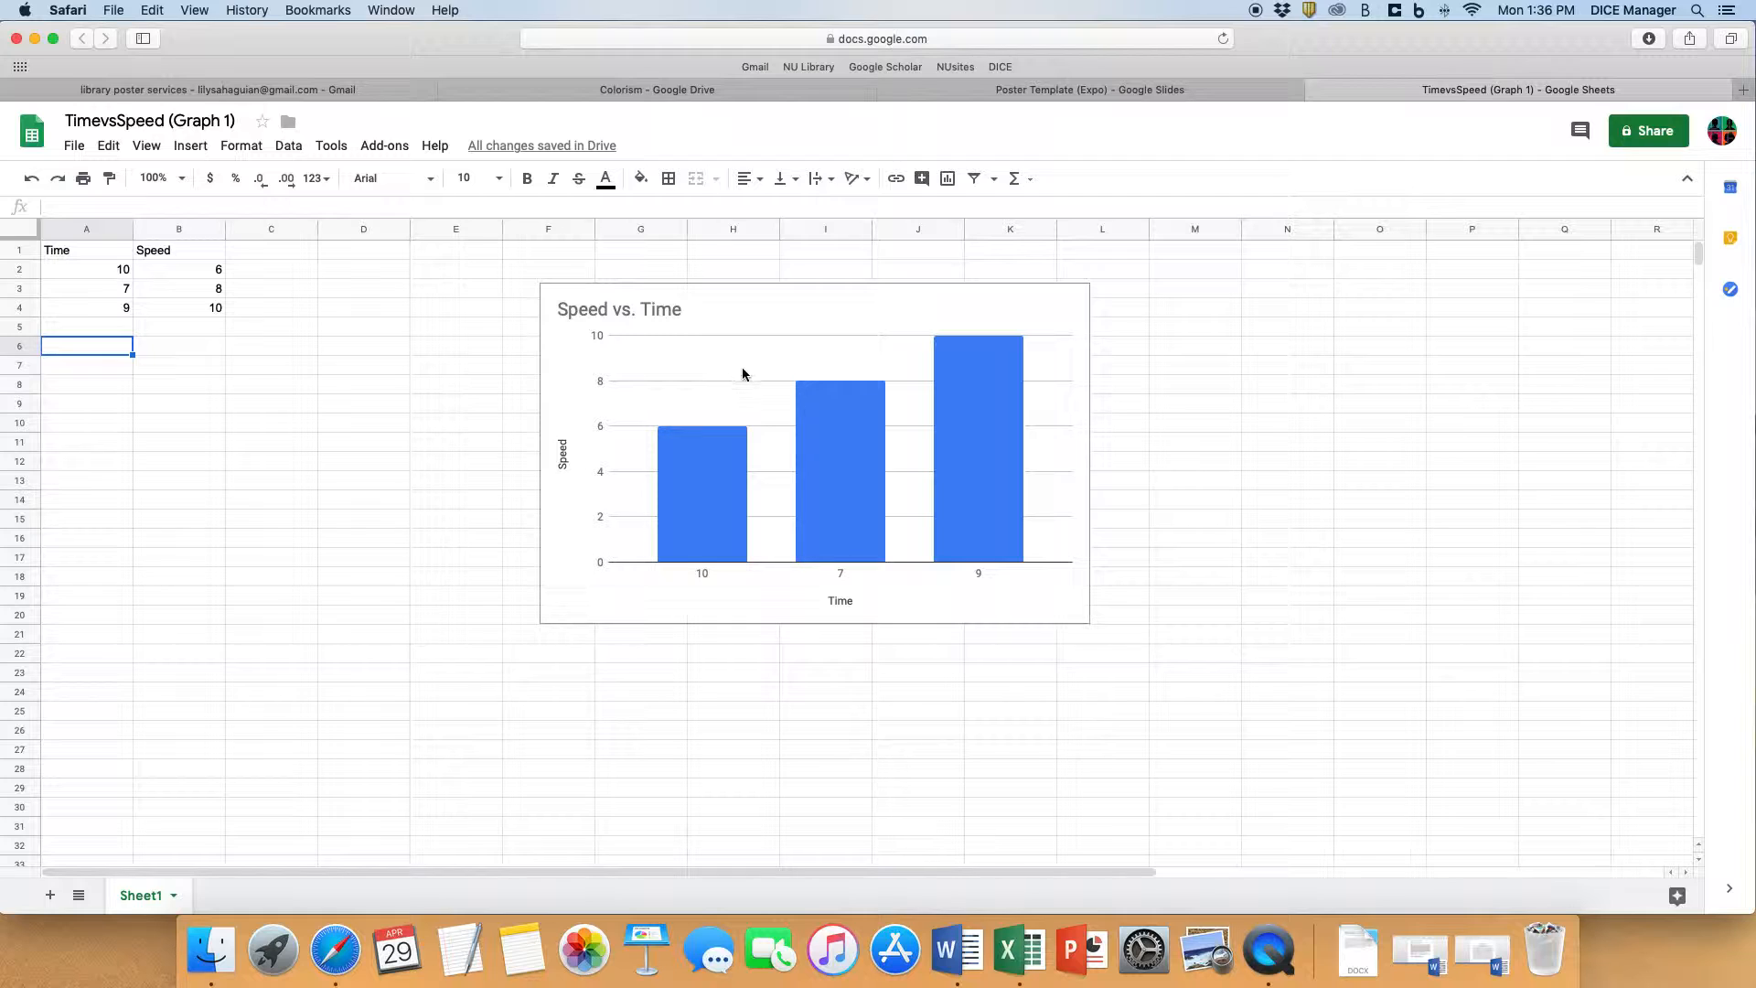
- Update the linked Speed vs. Time chart in Poster Template (Expo) from TimevsSpeed (Graph 1)
{"action": "left_click", "coordinate": [1043, 93]}
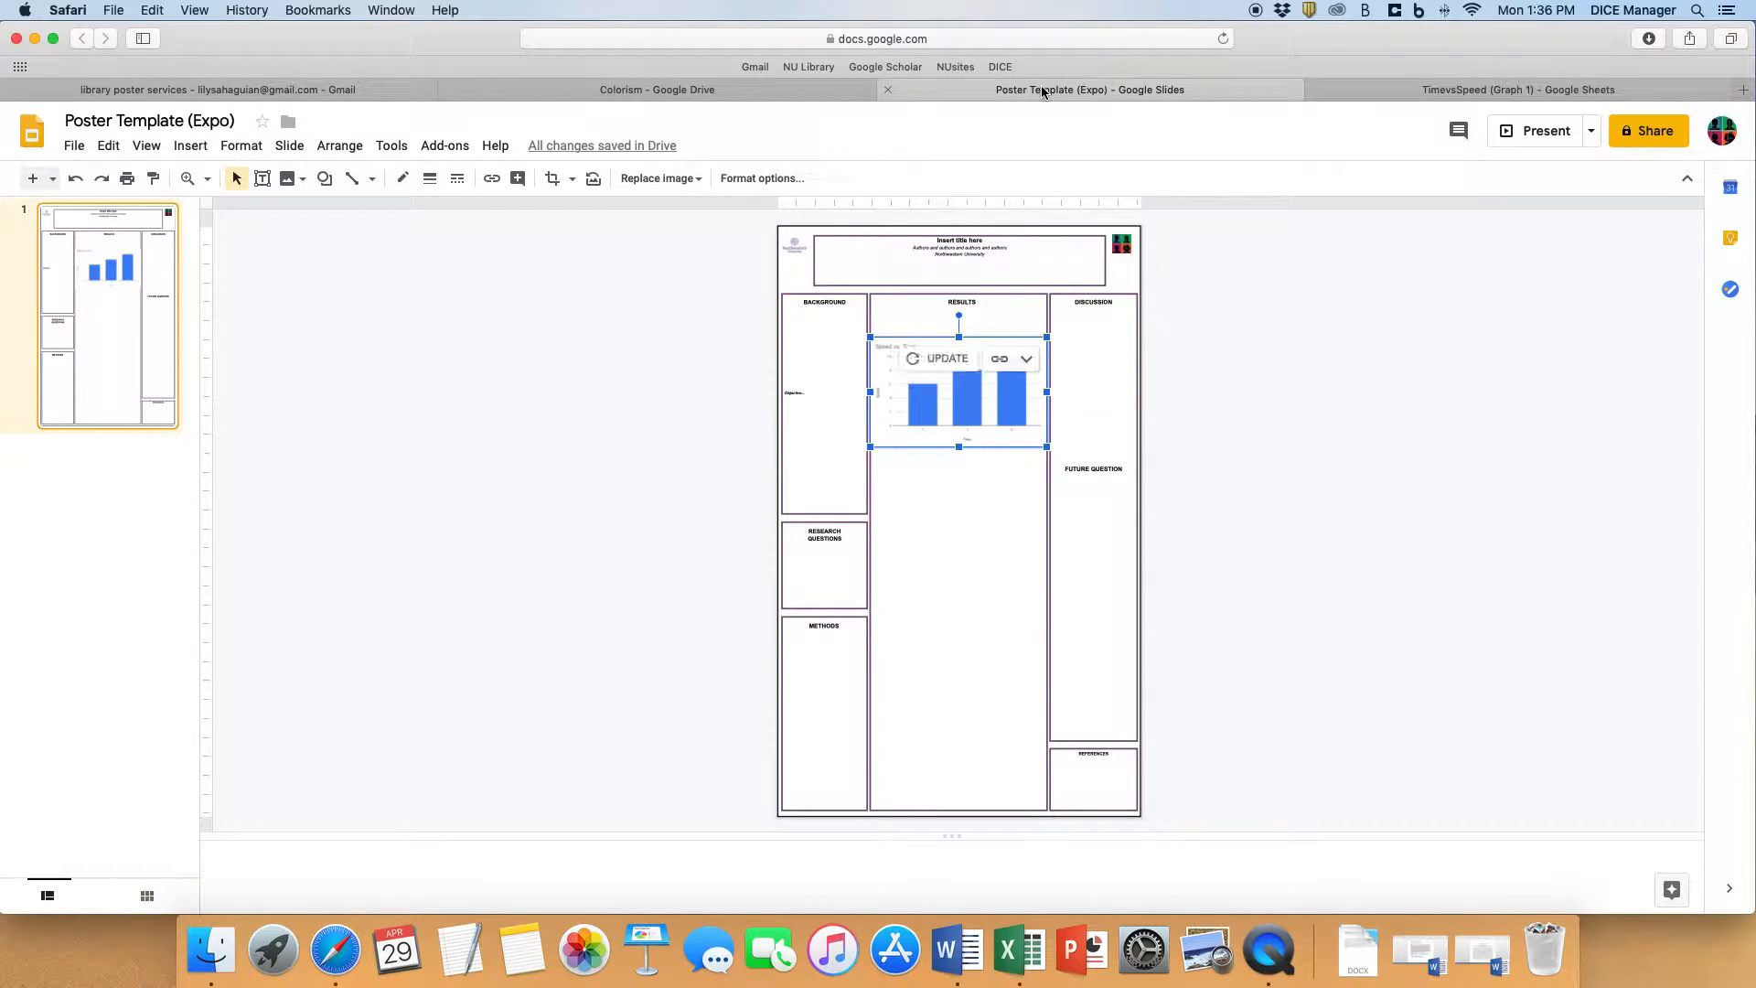
{"action": "left_click", "coordinate": [938, 362]}
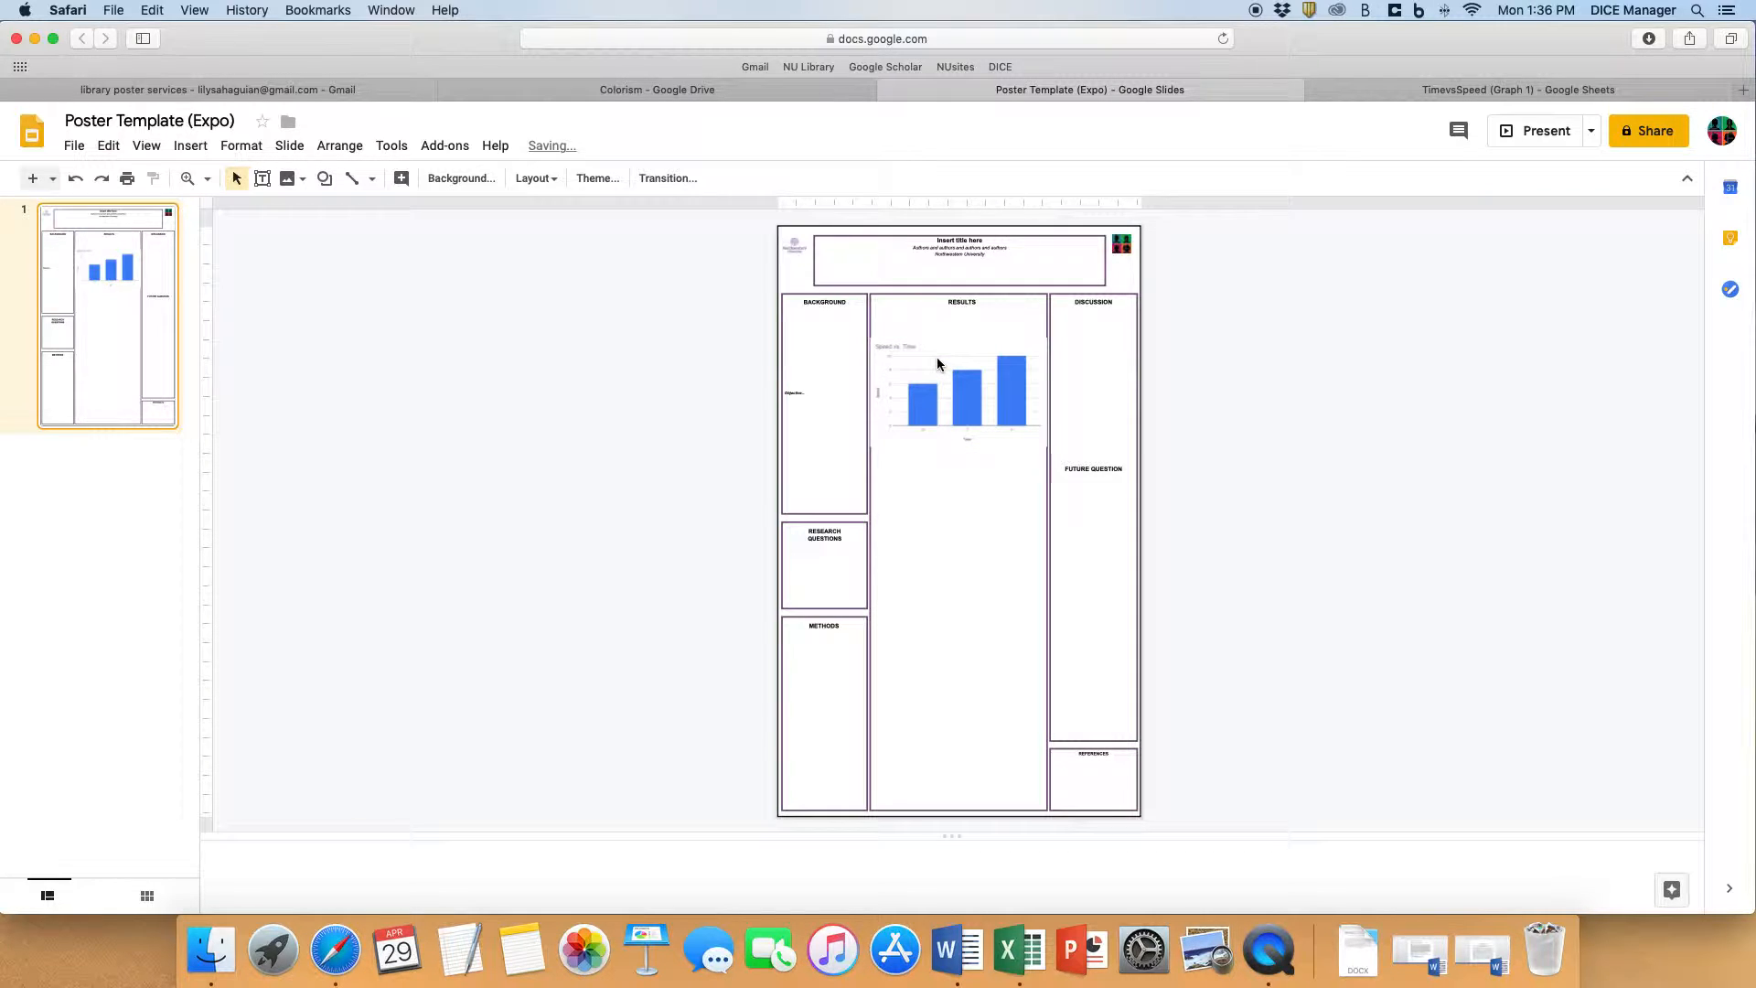
- Examine the poster chart's Time axis labels up close, compare them with the source spreadsheet, and fit the poster back in view
{"action": "left_click", "coordinate": [188, 178]}
{"action": "left_click", "coordinate": [923, 434]}
{"action": "left_click", "coordinate": [924, 432]}
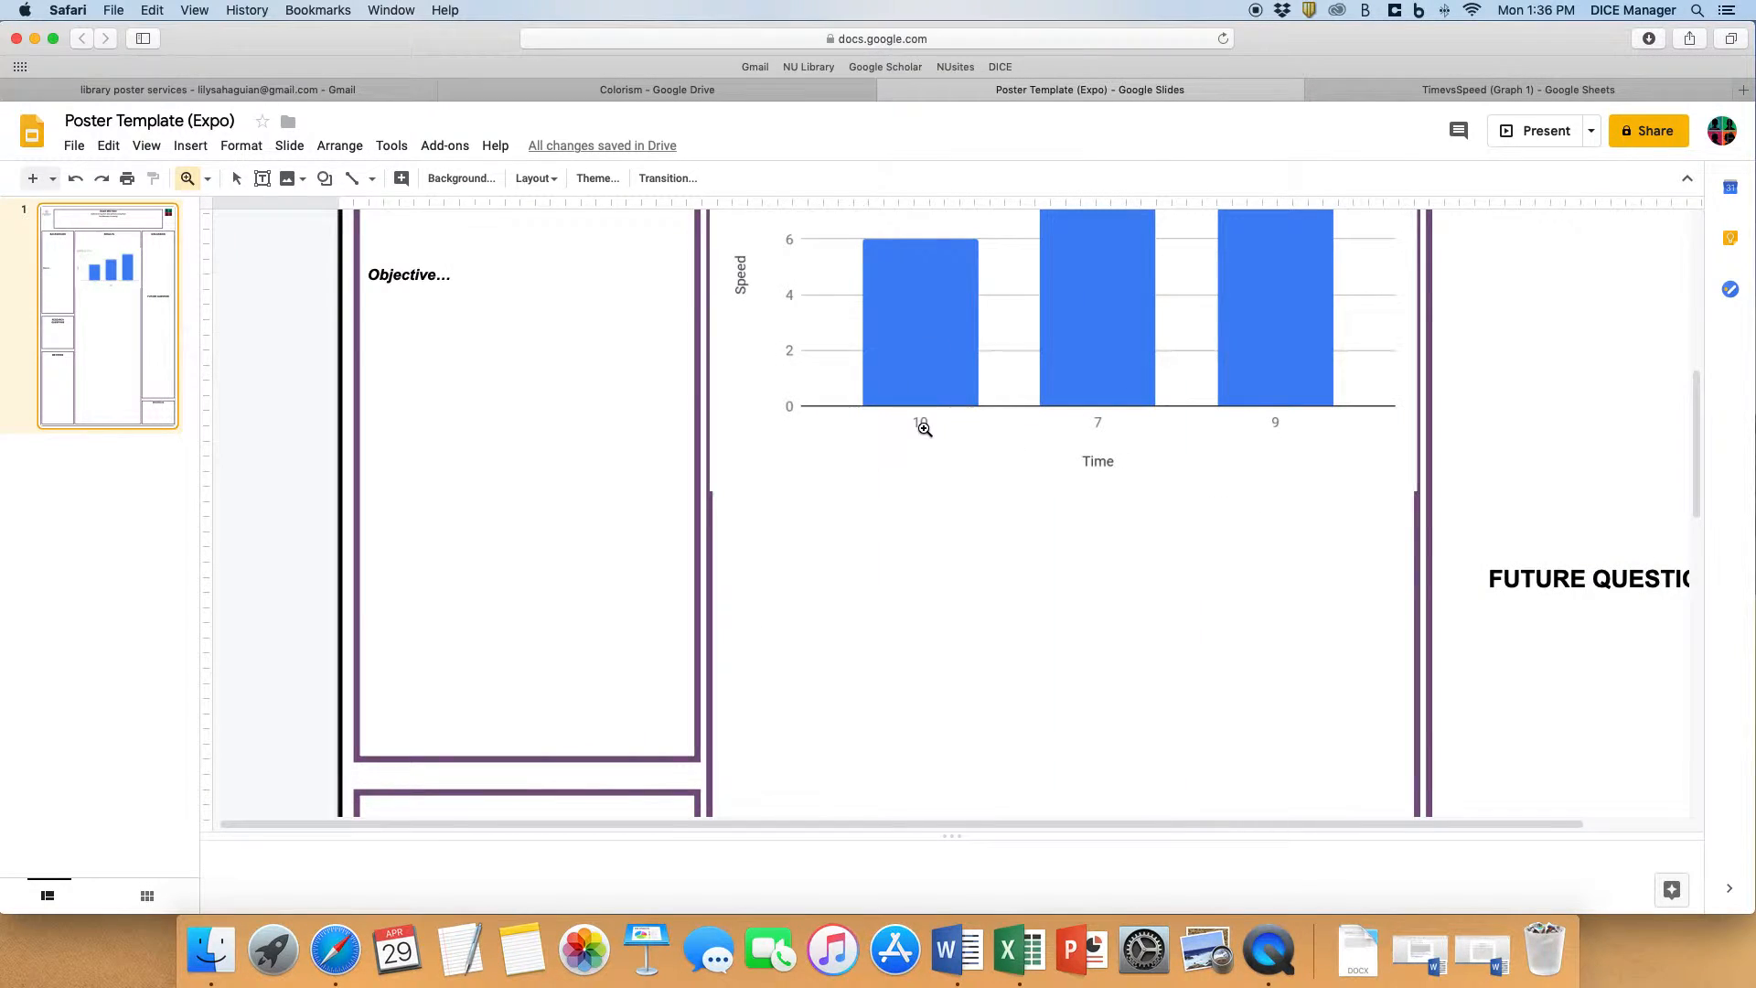
{"action": "left_click", "coordinate": [924, 430]}
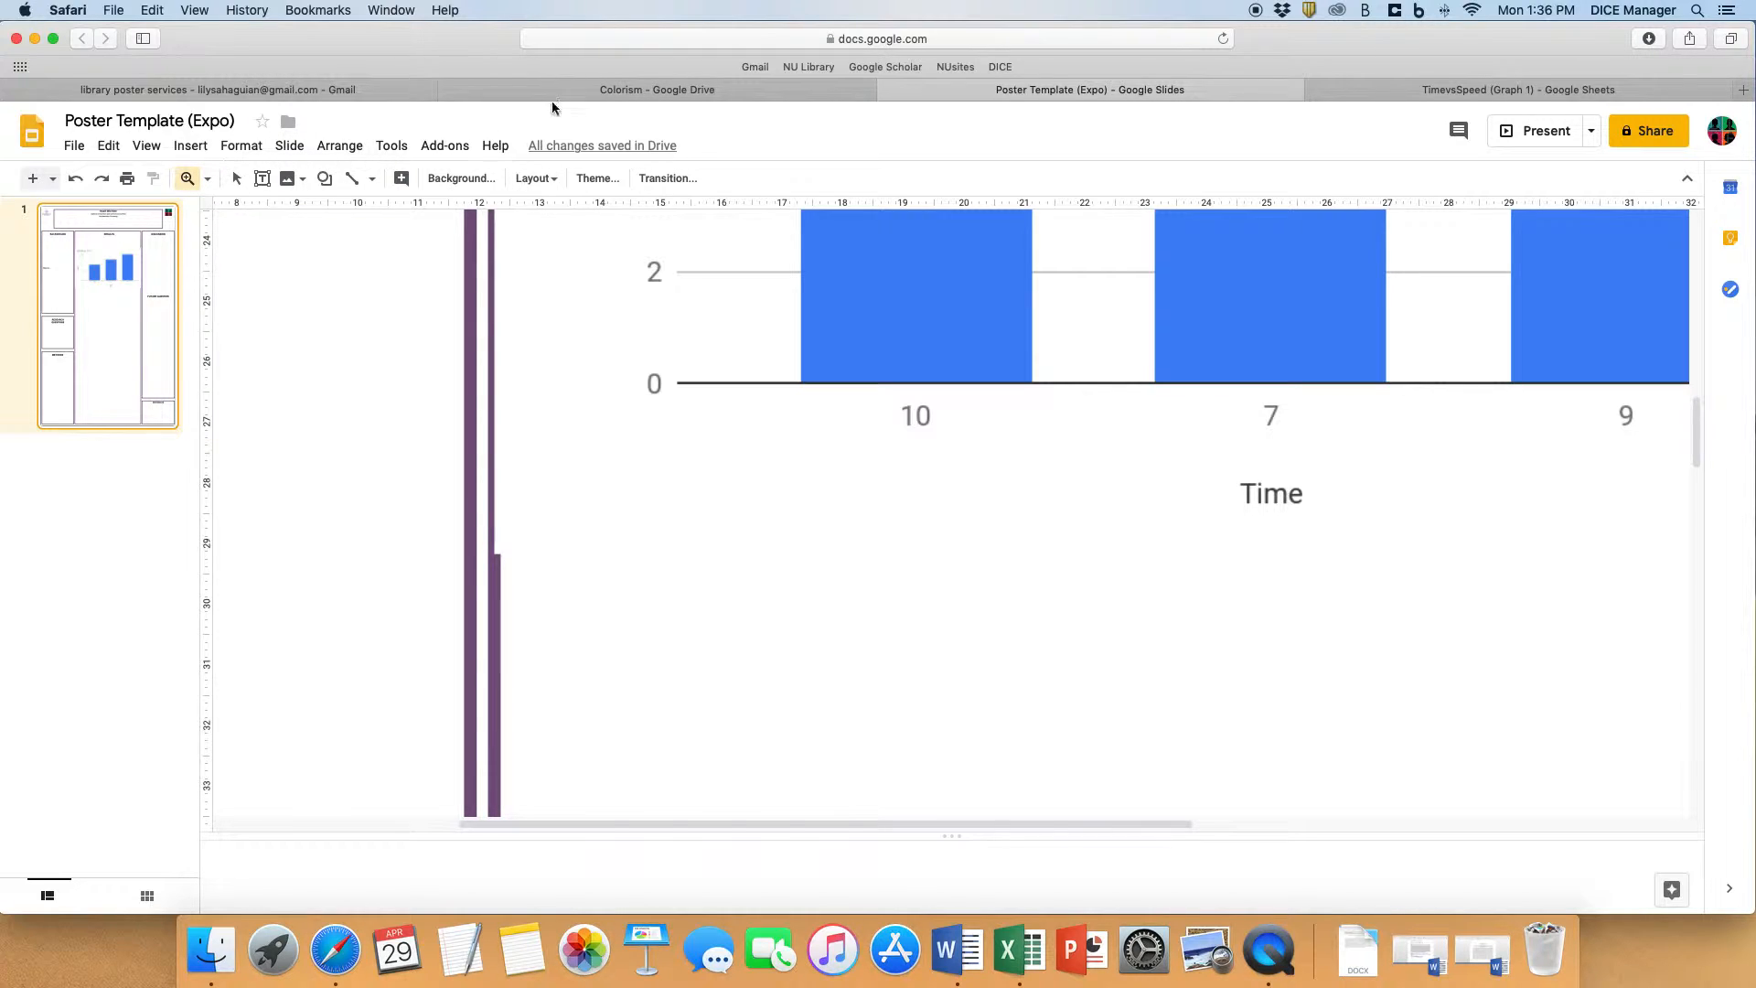
{"action": "left_click", "coordinate": [1411, 88]}
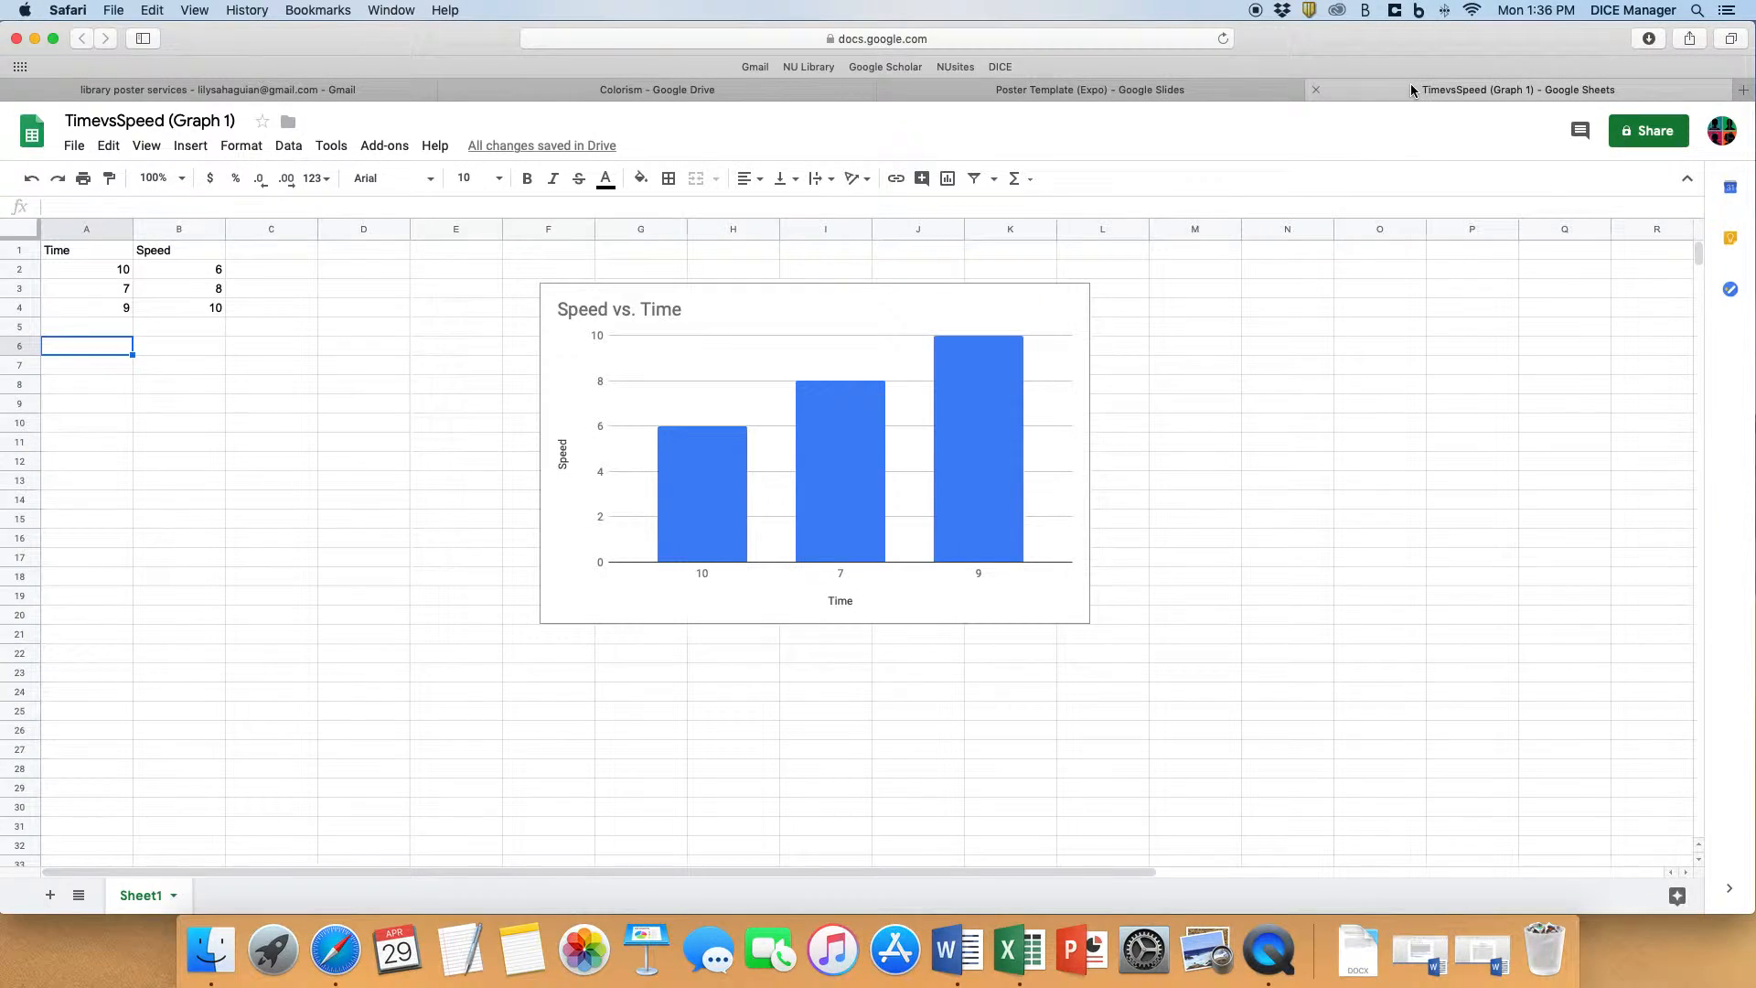
{"action": "left_click", "coordinate": [991, 89]}
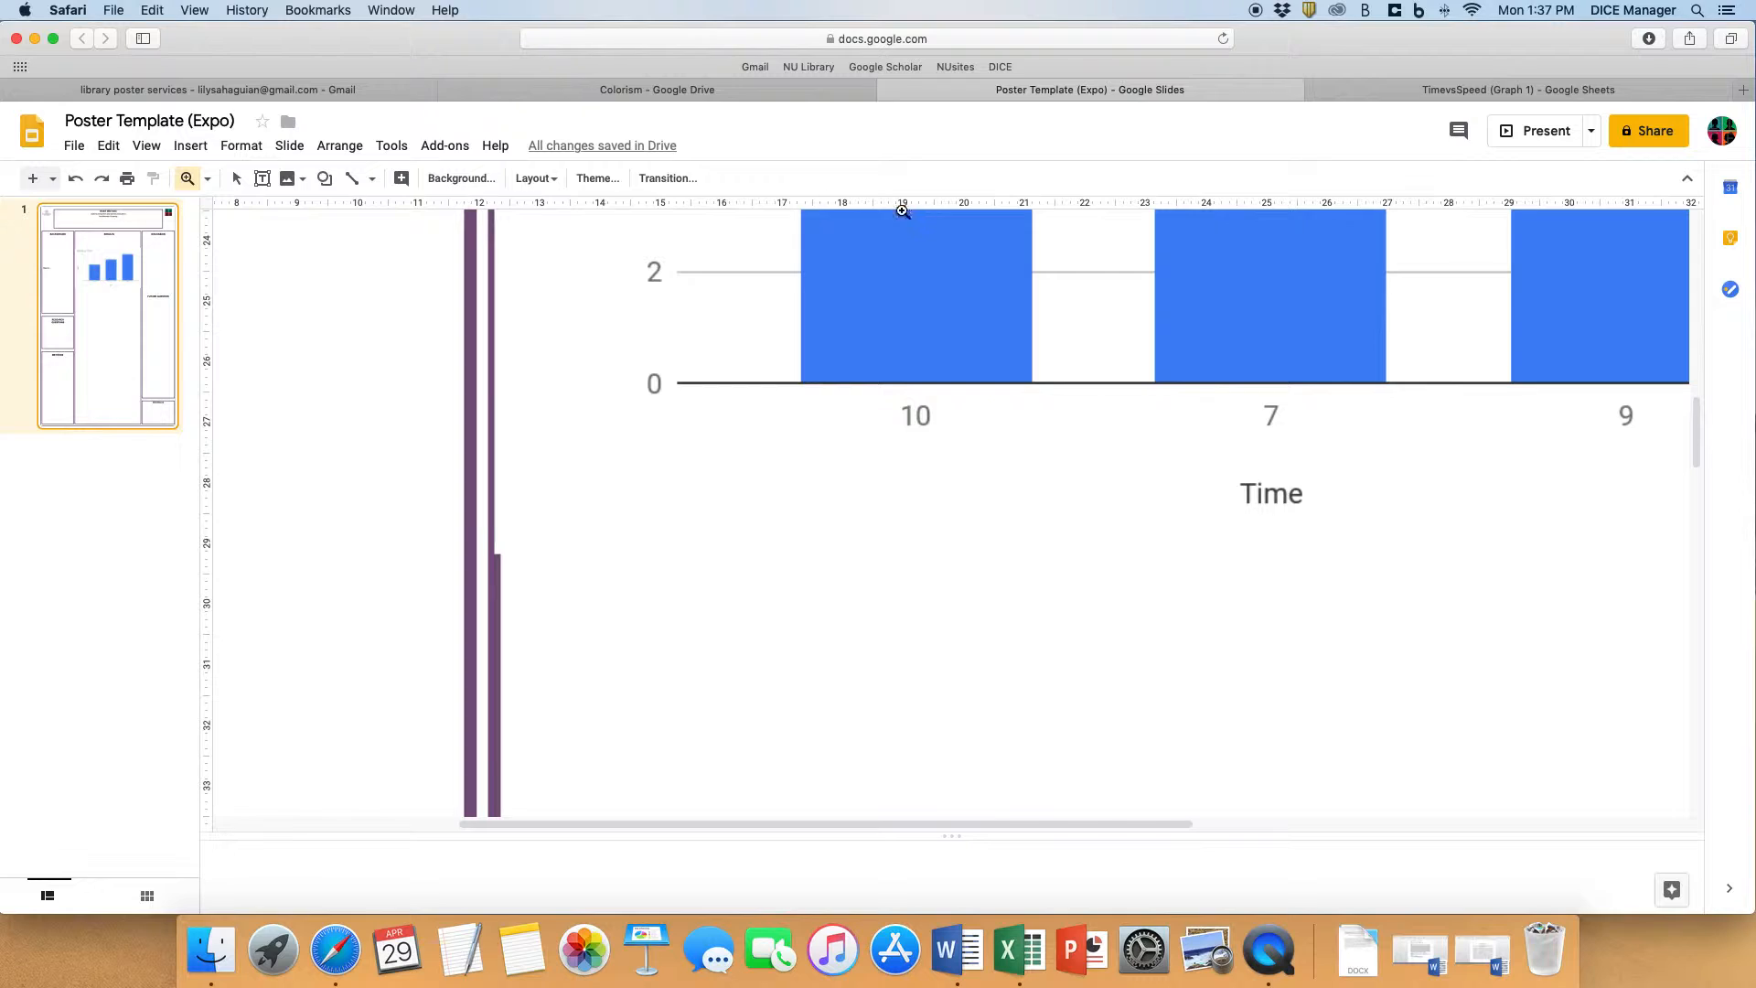
{"action": "left_click", "coordinate": [207, 179]}
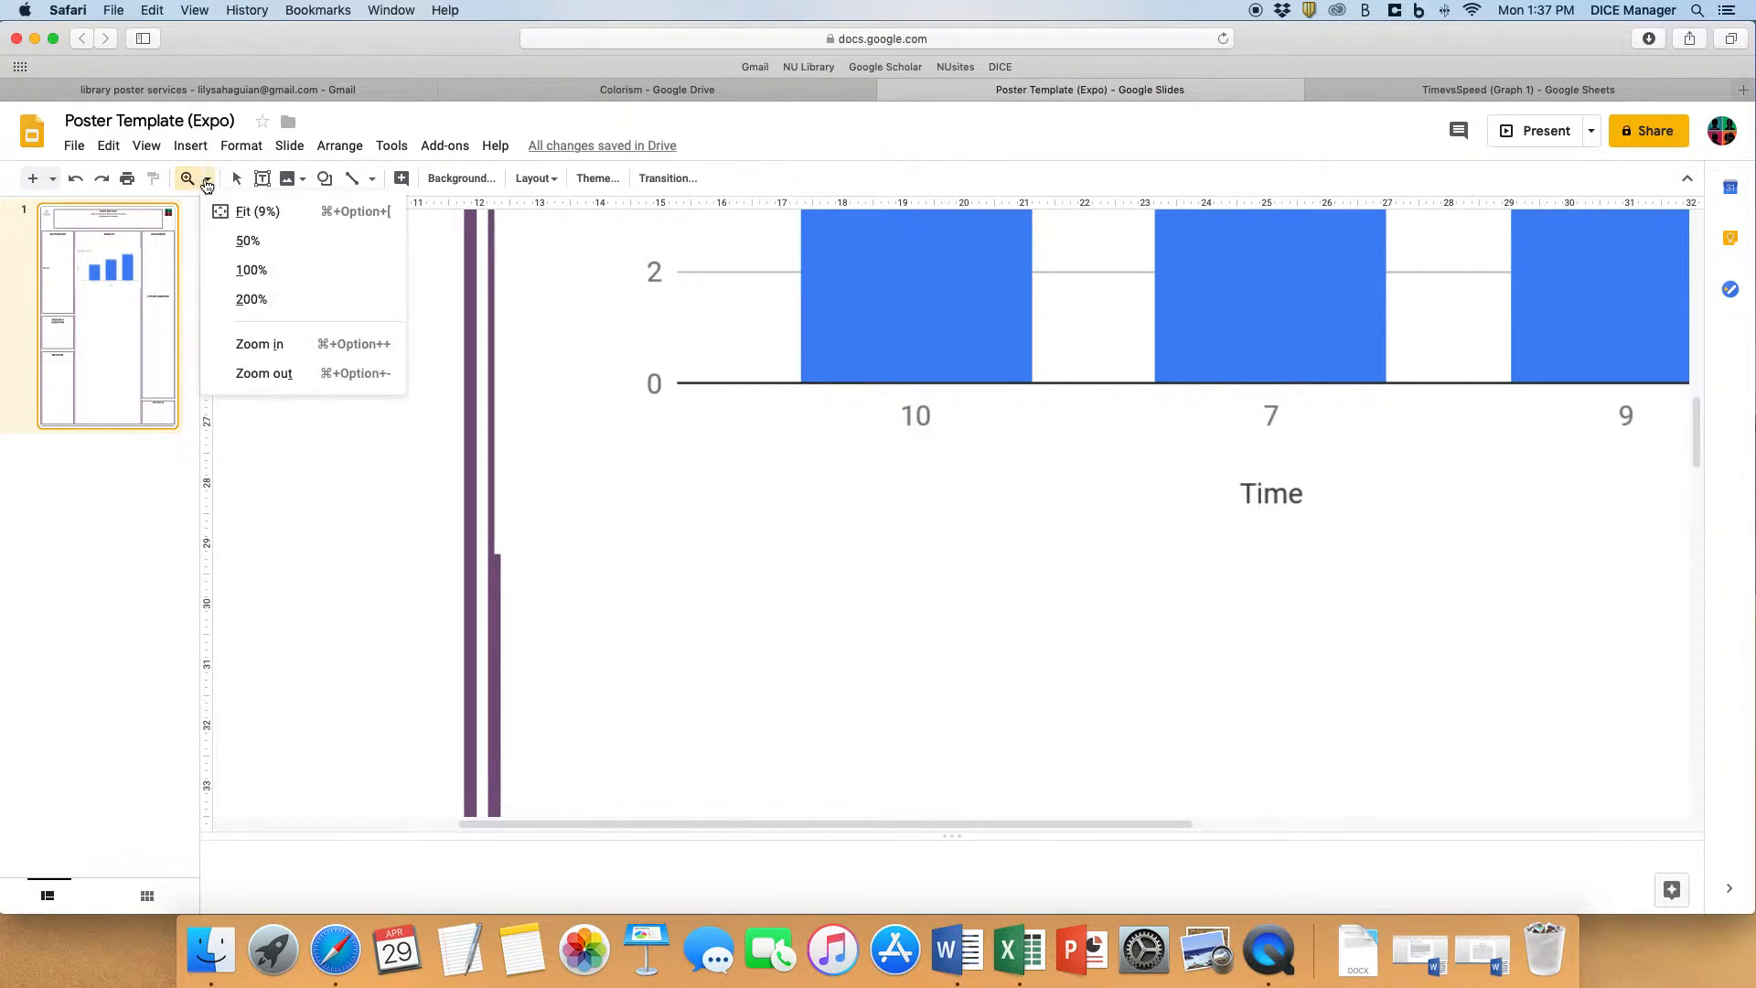
{"action": "left_click", "coordinate": [243, 215]}
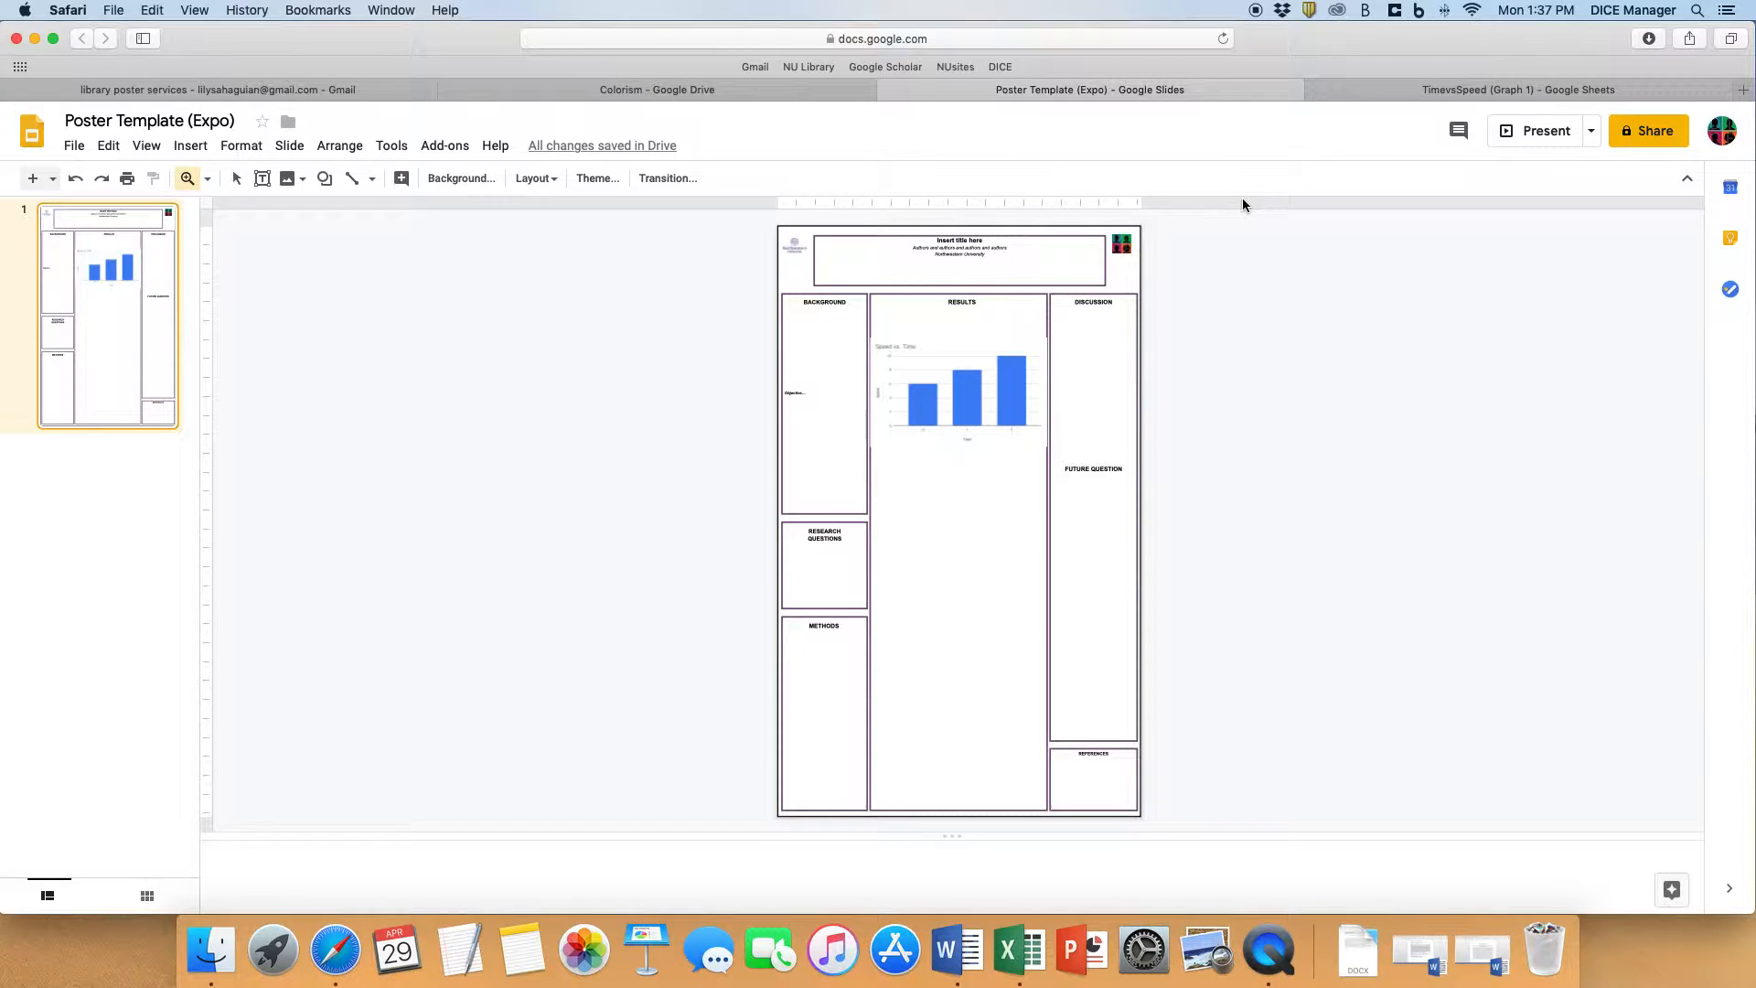
- Create a new spreadsheet in the Colorism folder with the column headers Time and Speed in A1 and B1
{"action": "left_click", "coordinate": [686, 89]}
{"action": "left_click", "coordinate": [78, 204]}
{"action": "left_click", "coordinate": [303, 382]}
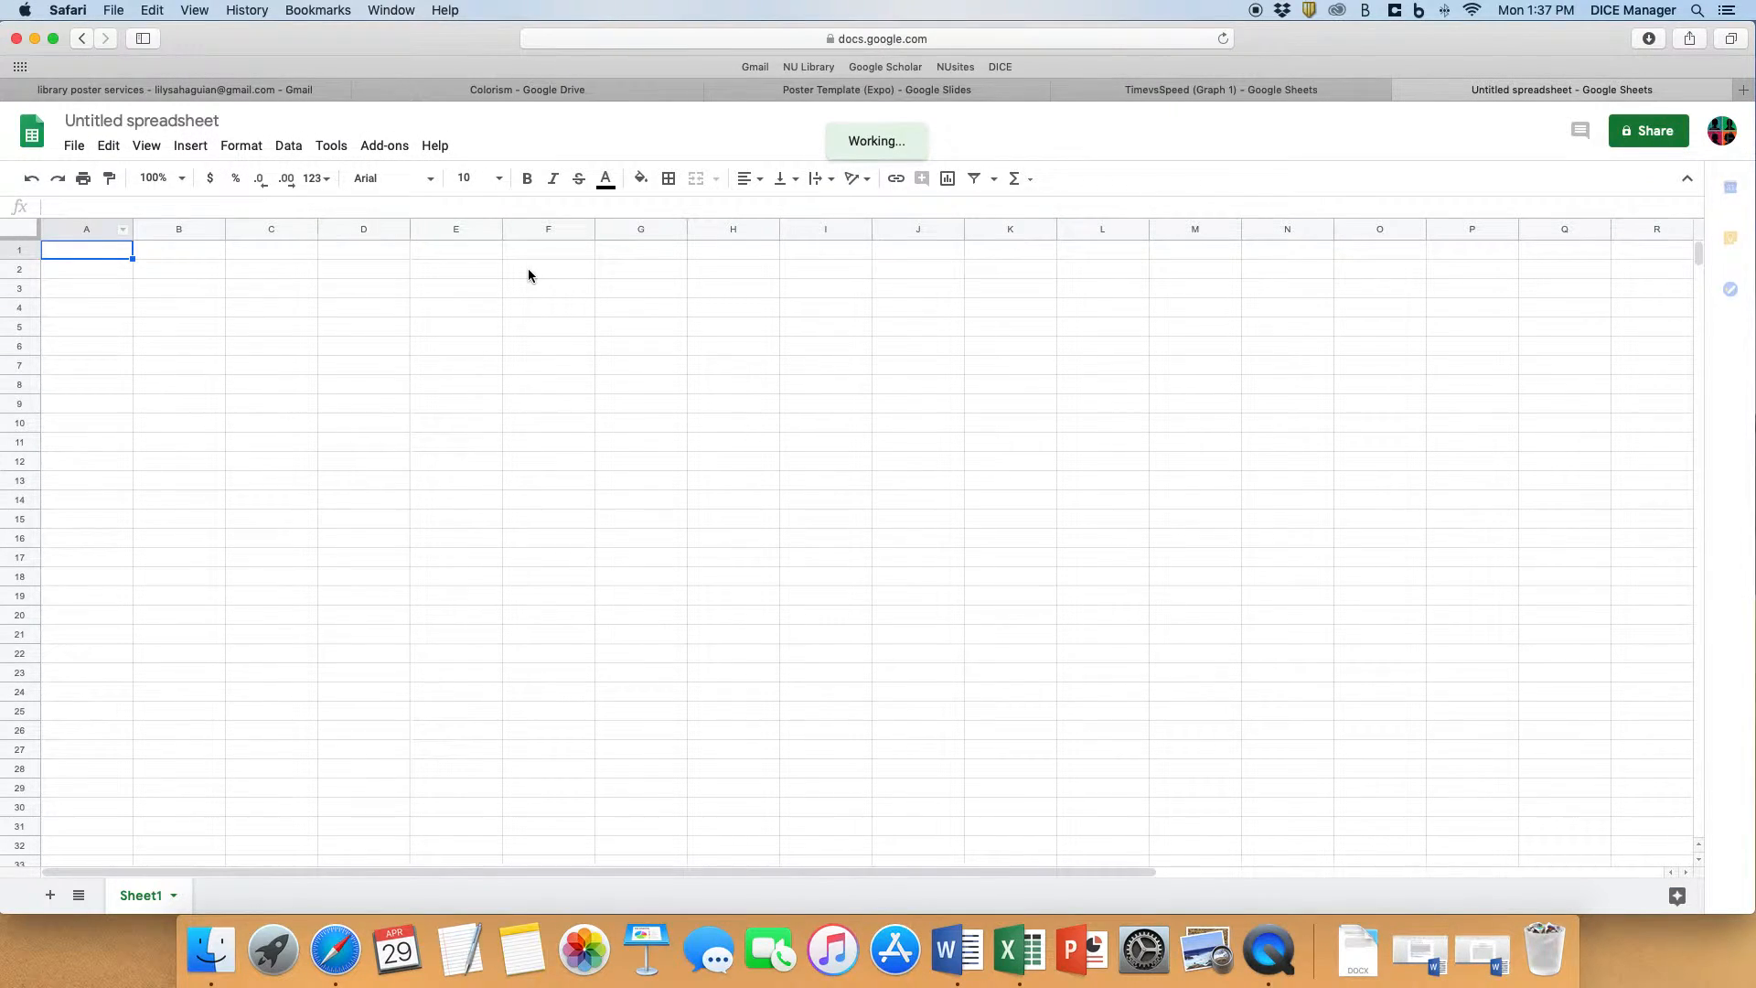
{"action": "type", "text": "Time"}
{"action": "key", "text": "Tab"}
{"action": "type", "text": "Speed"}
{"action": "left_click", "coordinate": [56, 270]}
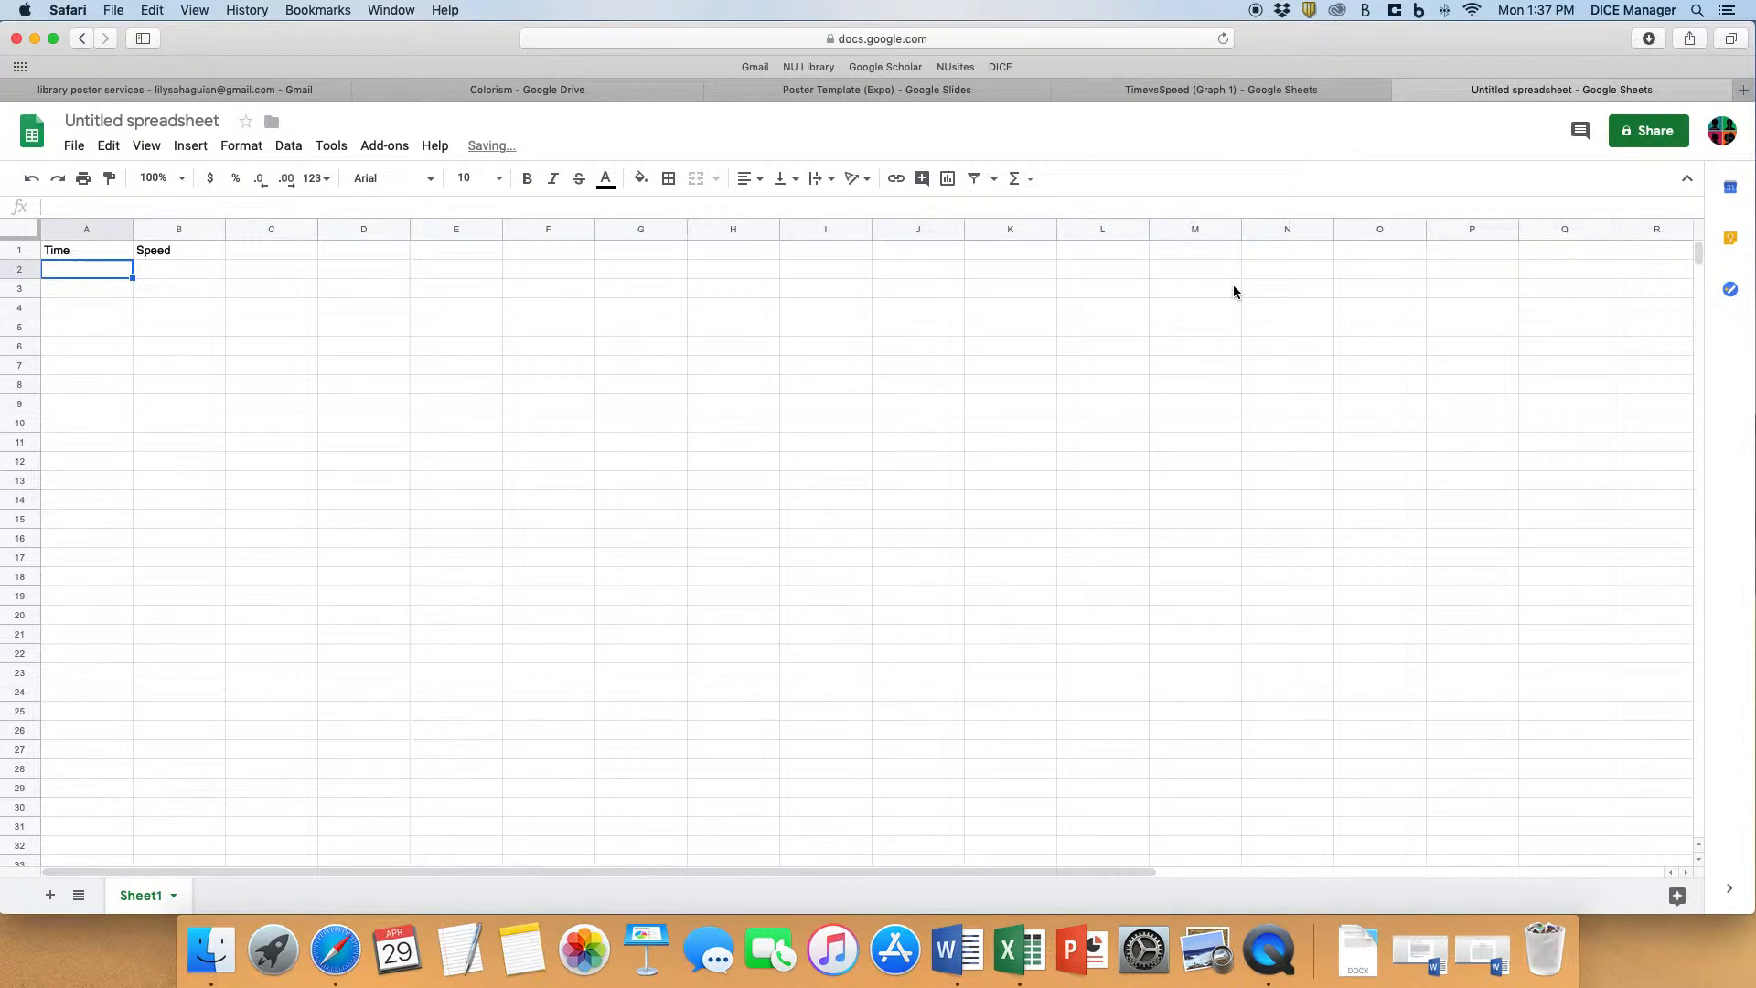
- Fill in the Time values 5, 6, 9 and the Speed values 6, 8, 10 below the headers
{"action": "type", "text": "5"}
{"action": "key", "text": "Tab"}
{"action": "type", "text": "6"}
{"action": "key", "text": "Return"}
{"action": "type", "text": "6"}
{"action": "key", "text": "Tab"}
{"action": "type", "text": "7"}
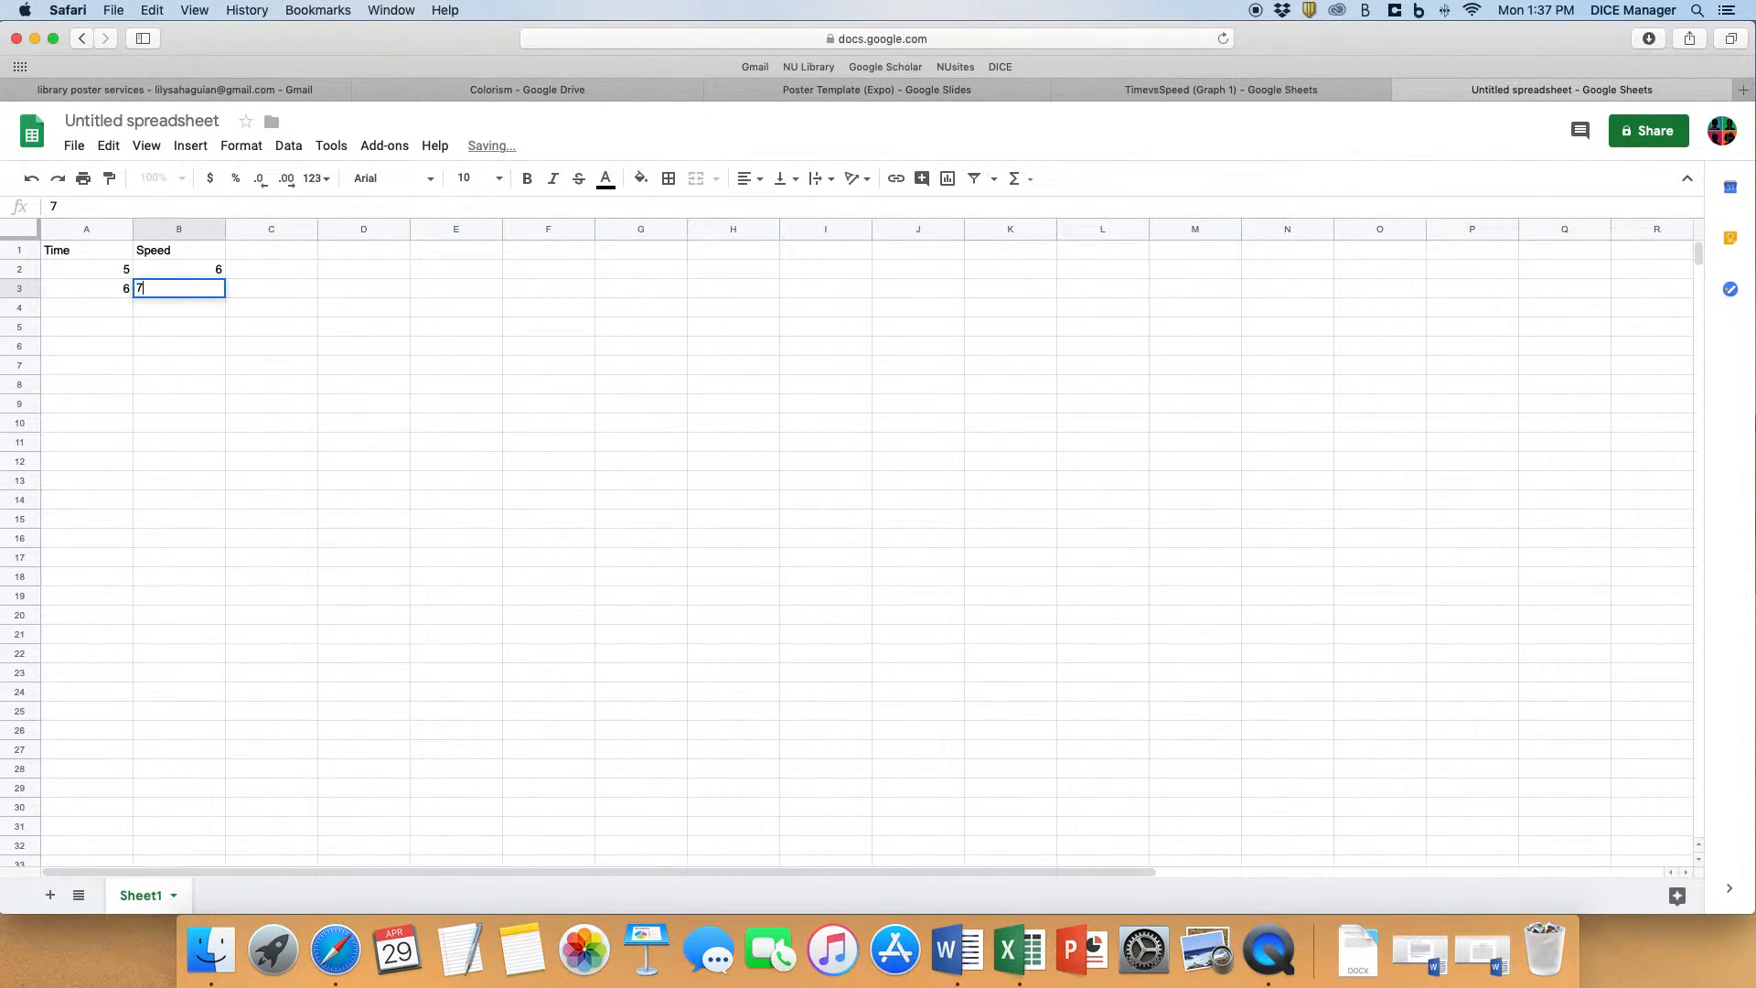
{"action": "type", "text": "8"}
{"action": "key", "text": "Return"}
{"action": "type", "text": "9"}
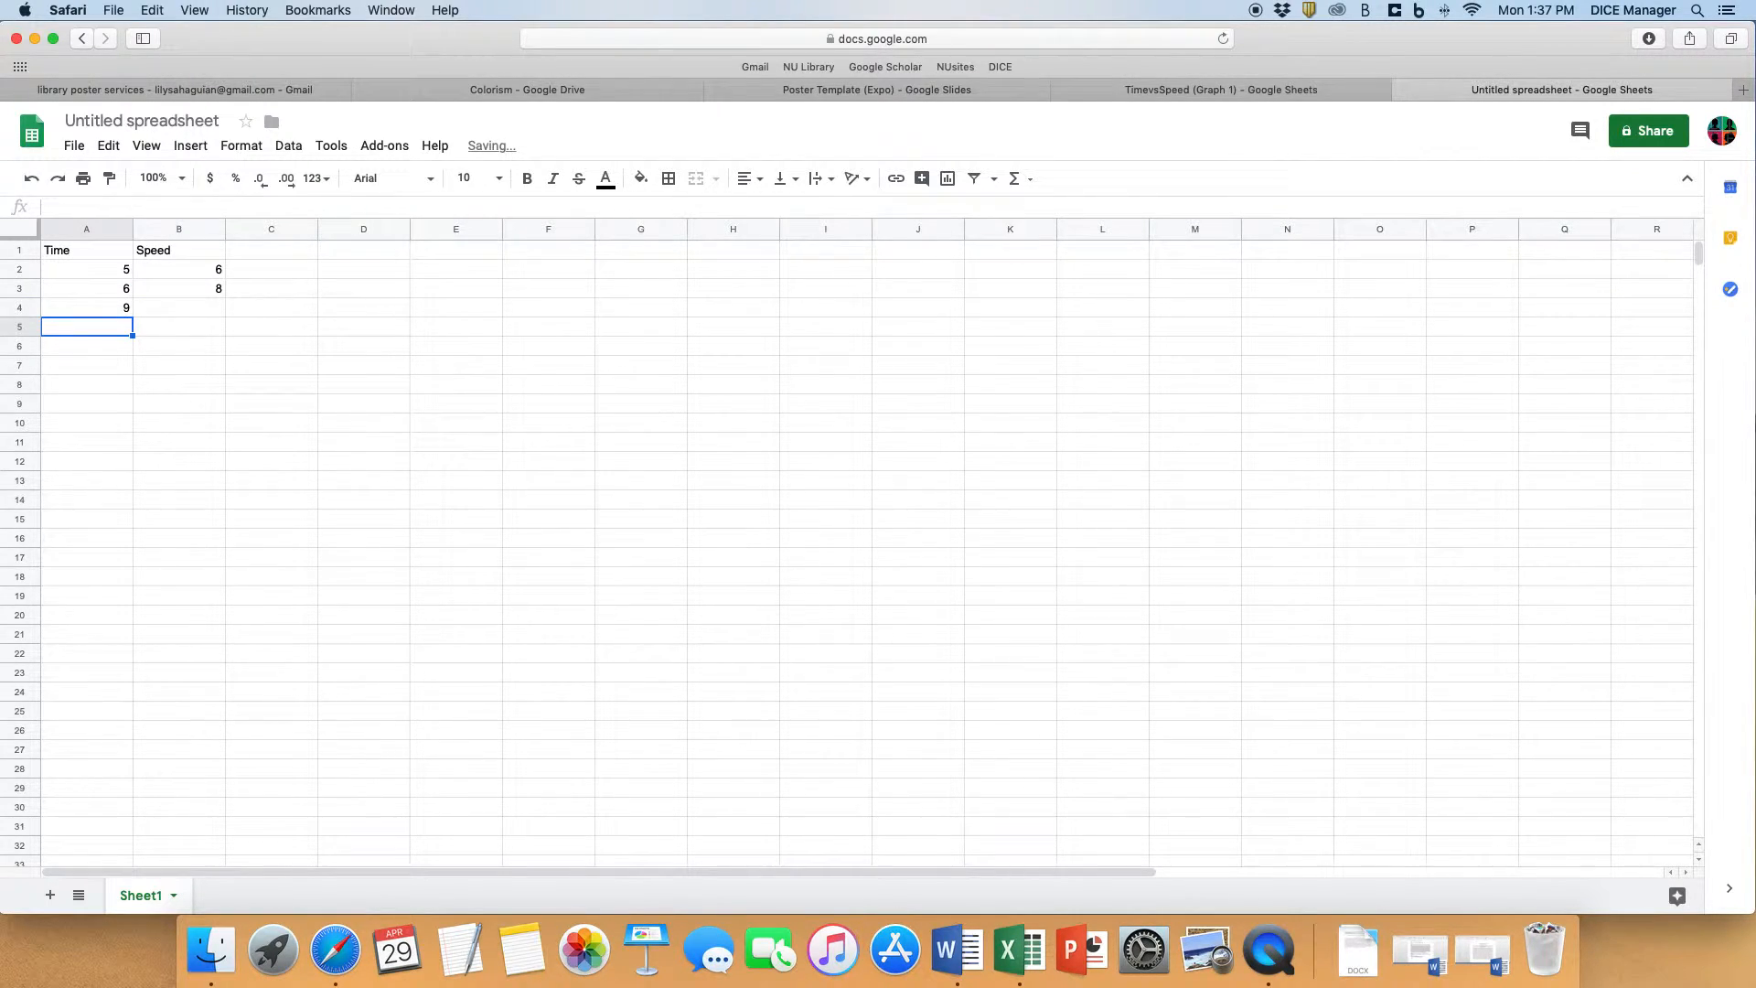
{"action": "key", "text": "Tab"}
{"action": "type", "text": "19"}
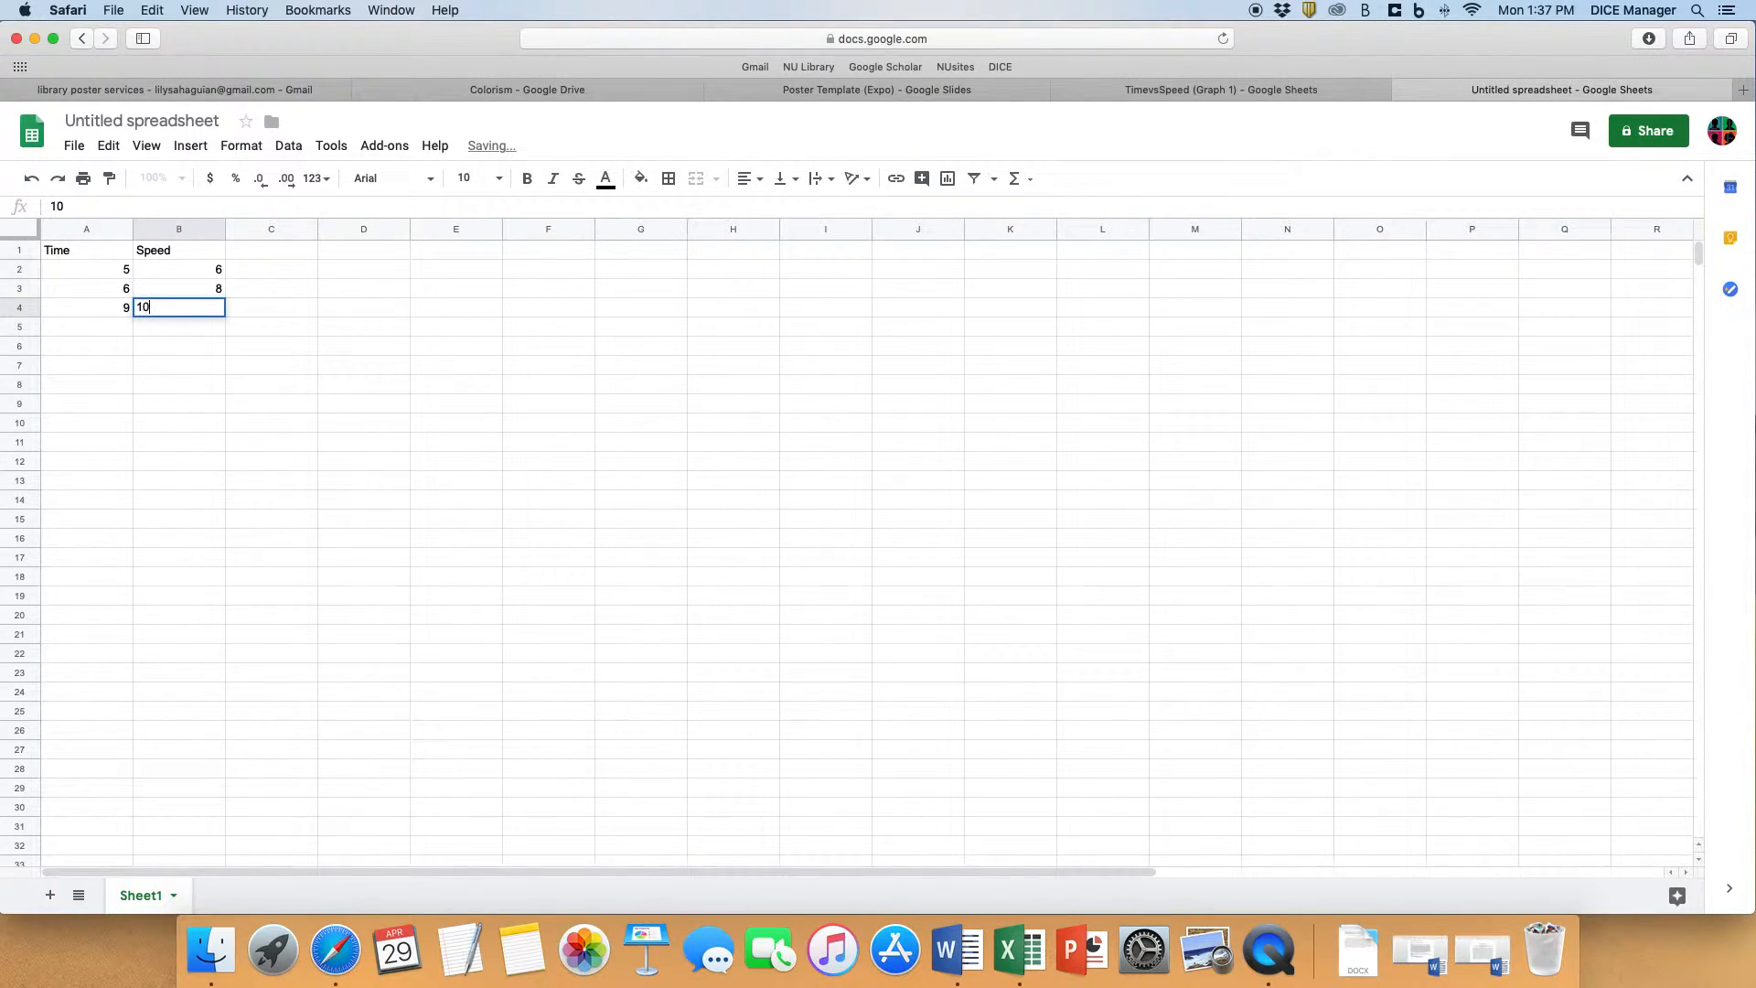
{"action": "left_click", "coordinate": [262, 445]}
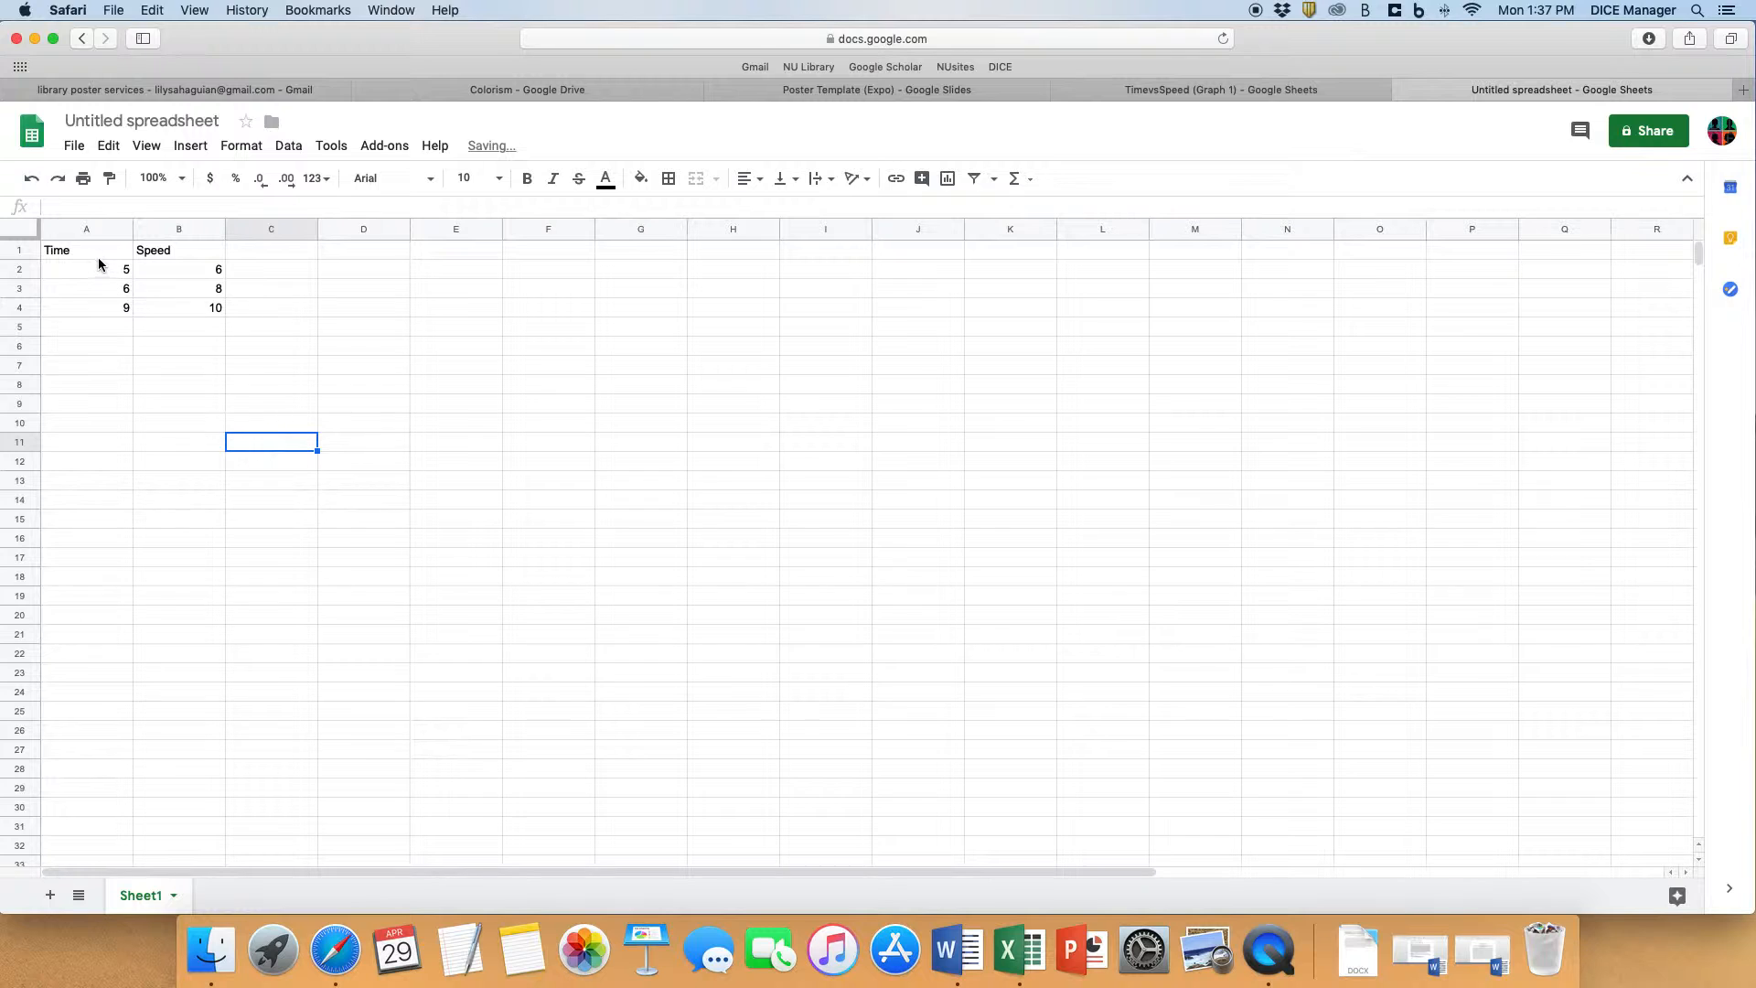
- Insert a column chart from the data range A1:B5 and move it away from the data table
{"action": "left_click_drag", "start_coordinate": [96, 252], "coordinate": [152, 322]}
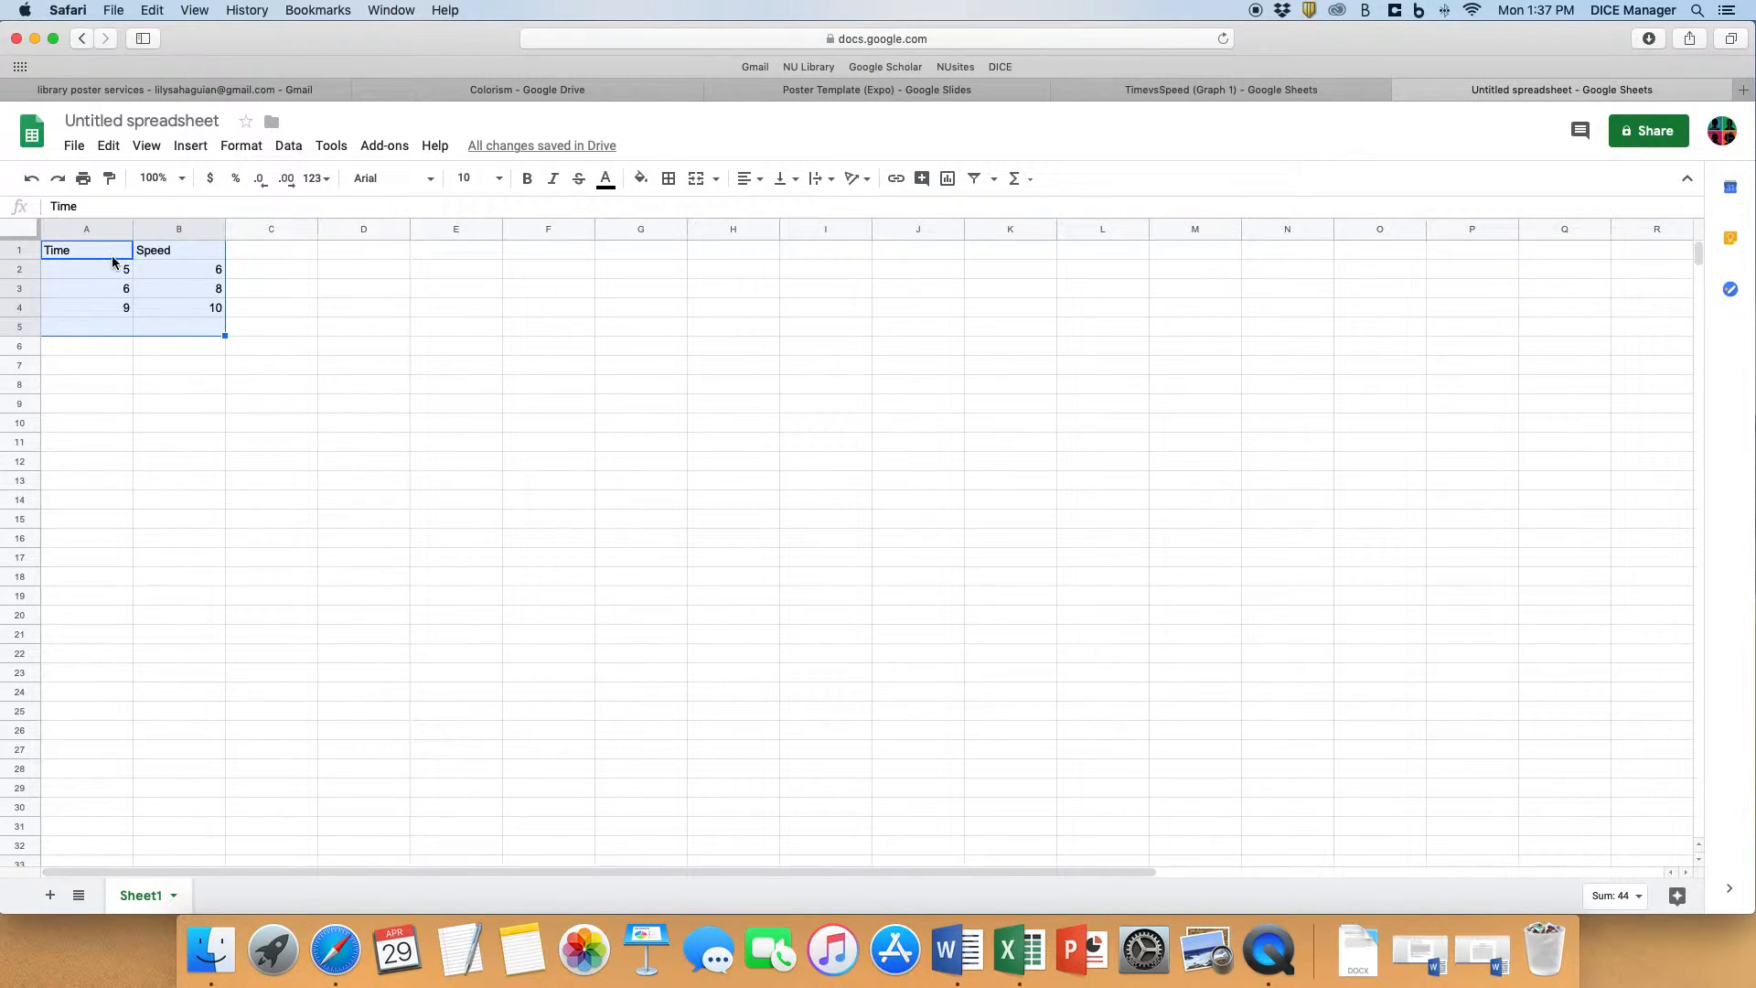
{"action": "left_click", "coordinate": [190, 145]}
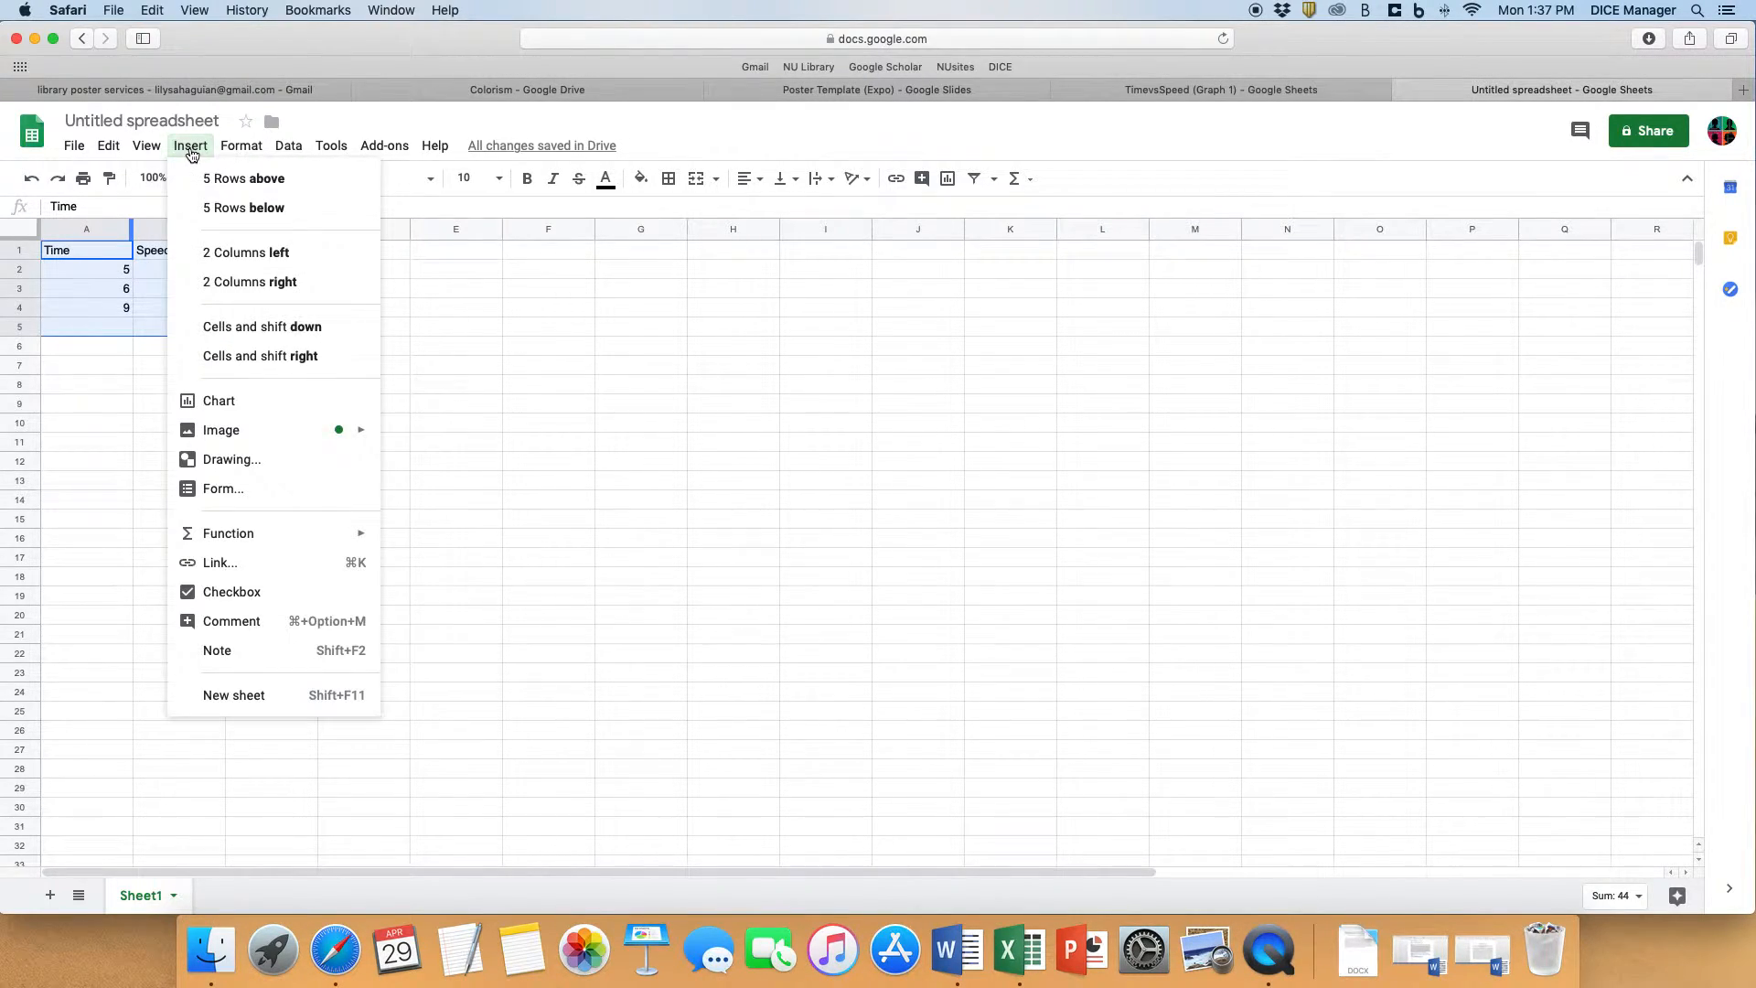
{"action": "left_click", "coordinate": [260, 414]}
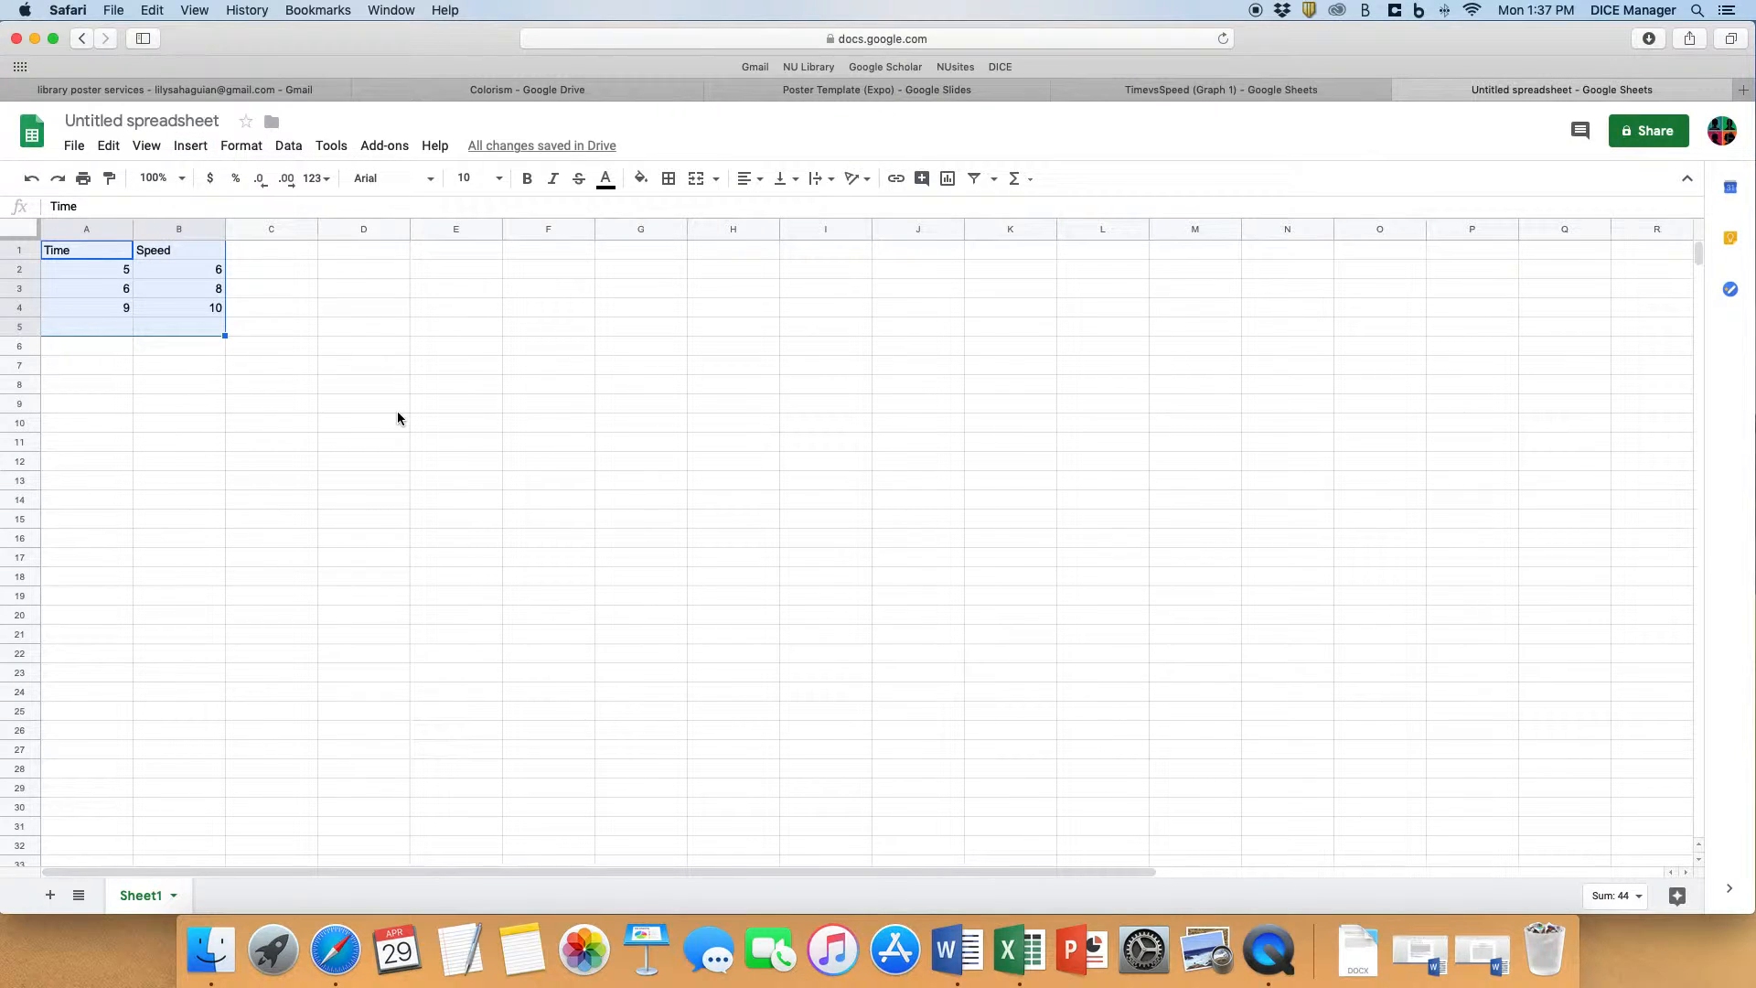
{"action": "left_click_drag", "start_coordinate": [645, 403], "coordinate": [702, 304]}
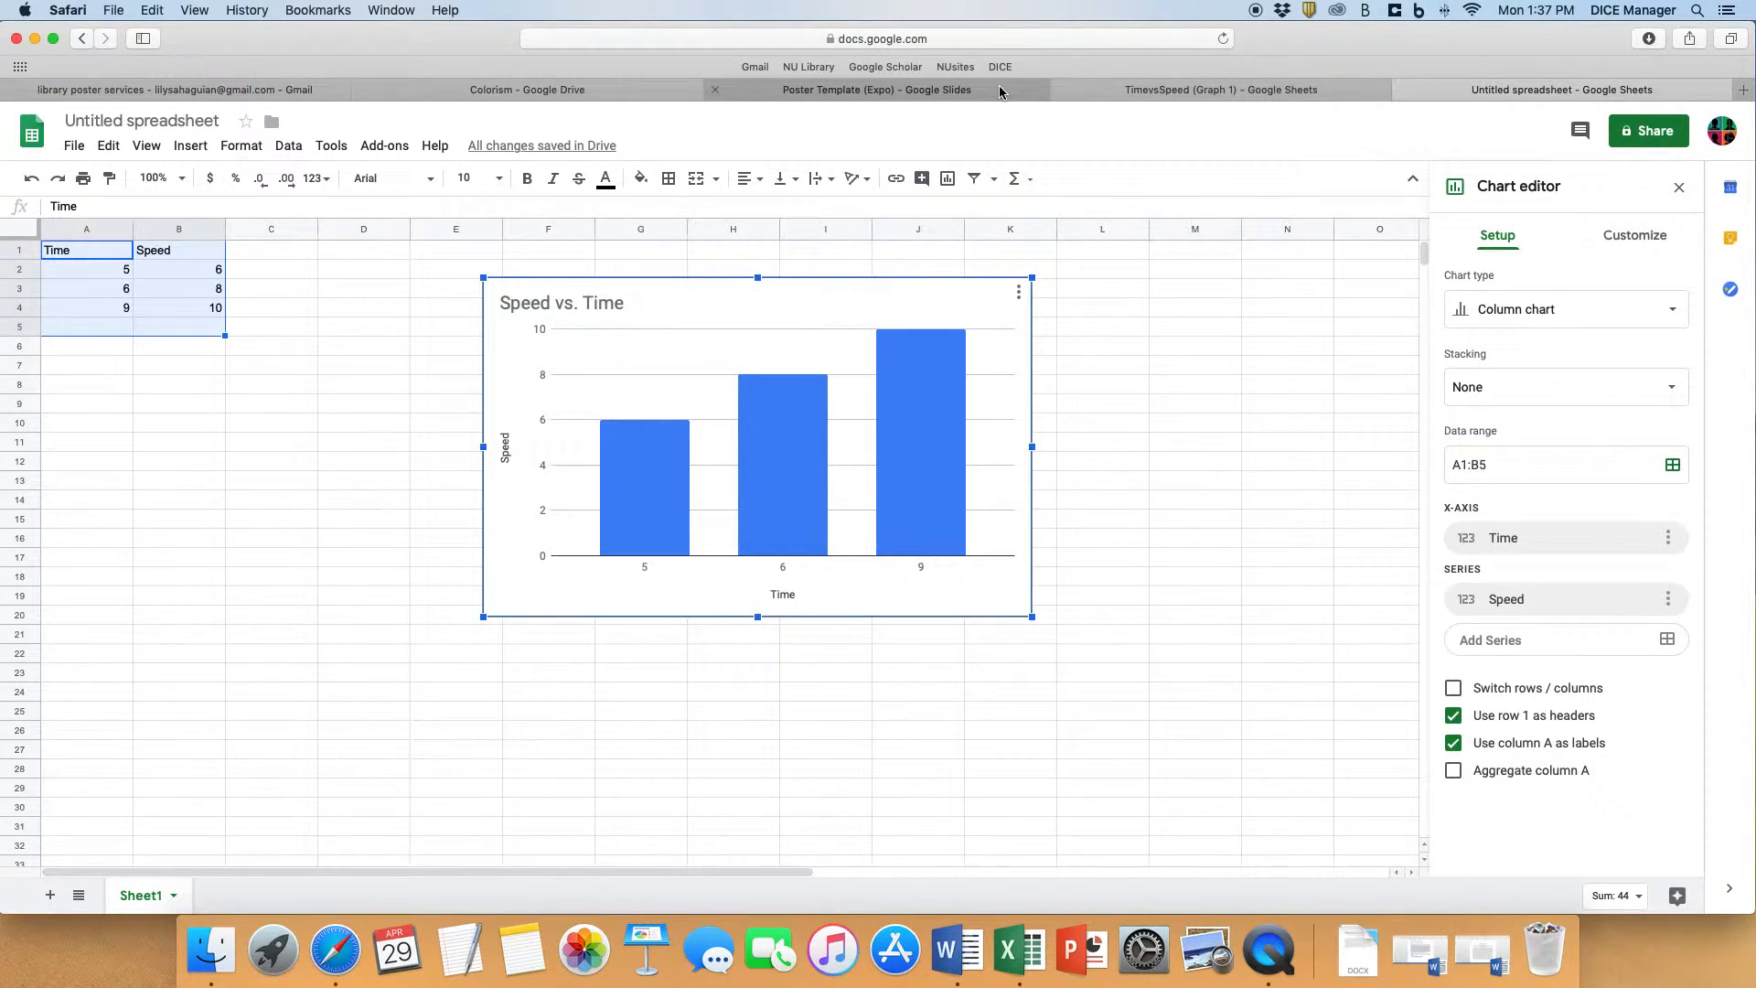
- Reload the Colorism folder in Drive and rename the untitled spreadsheet as TimevsSpeed (Graph 2)
{"action": "left_click", "coordinate": [607, 92]}
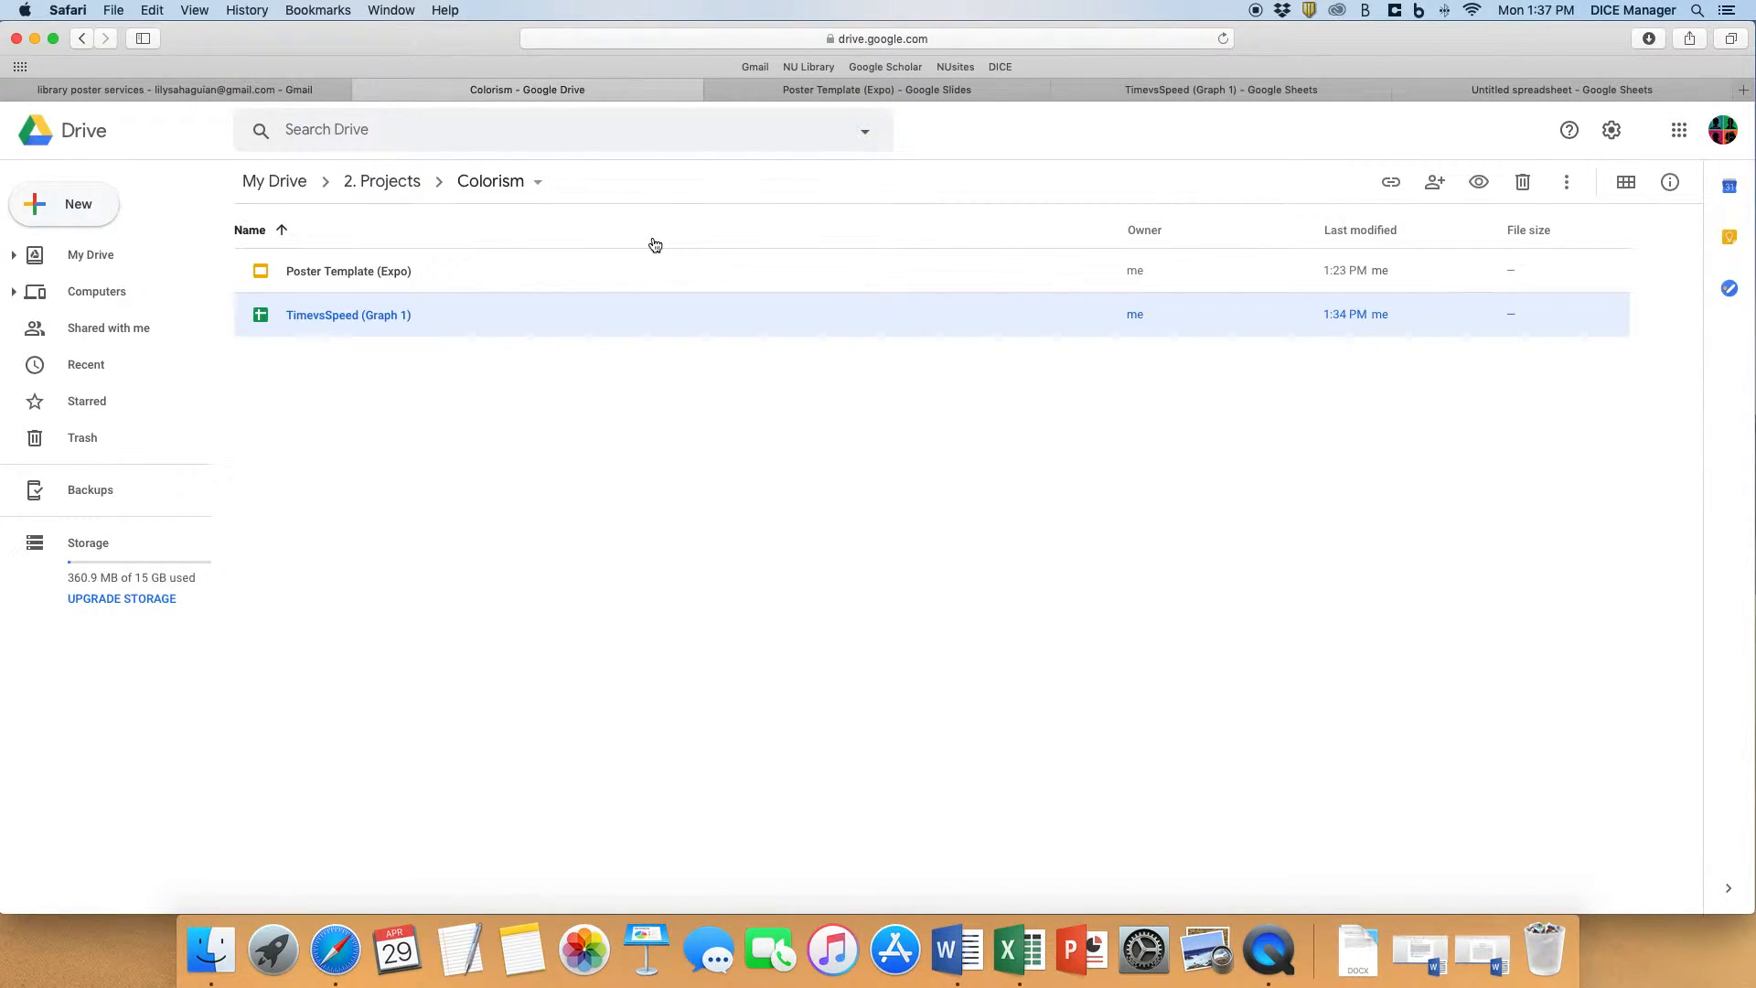
{"action": "left_click", "coordinate": [1223, 38]}
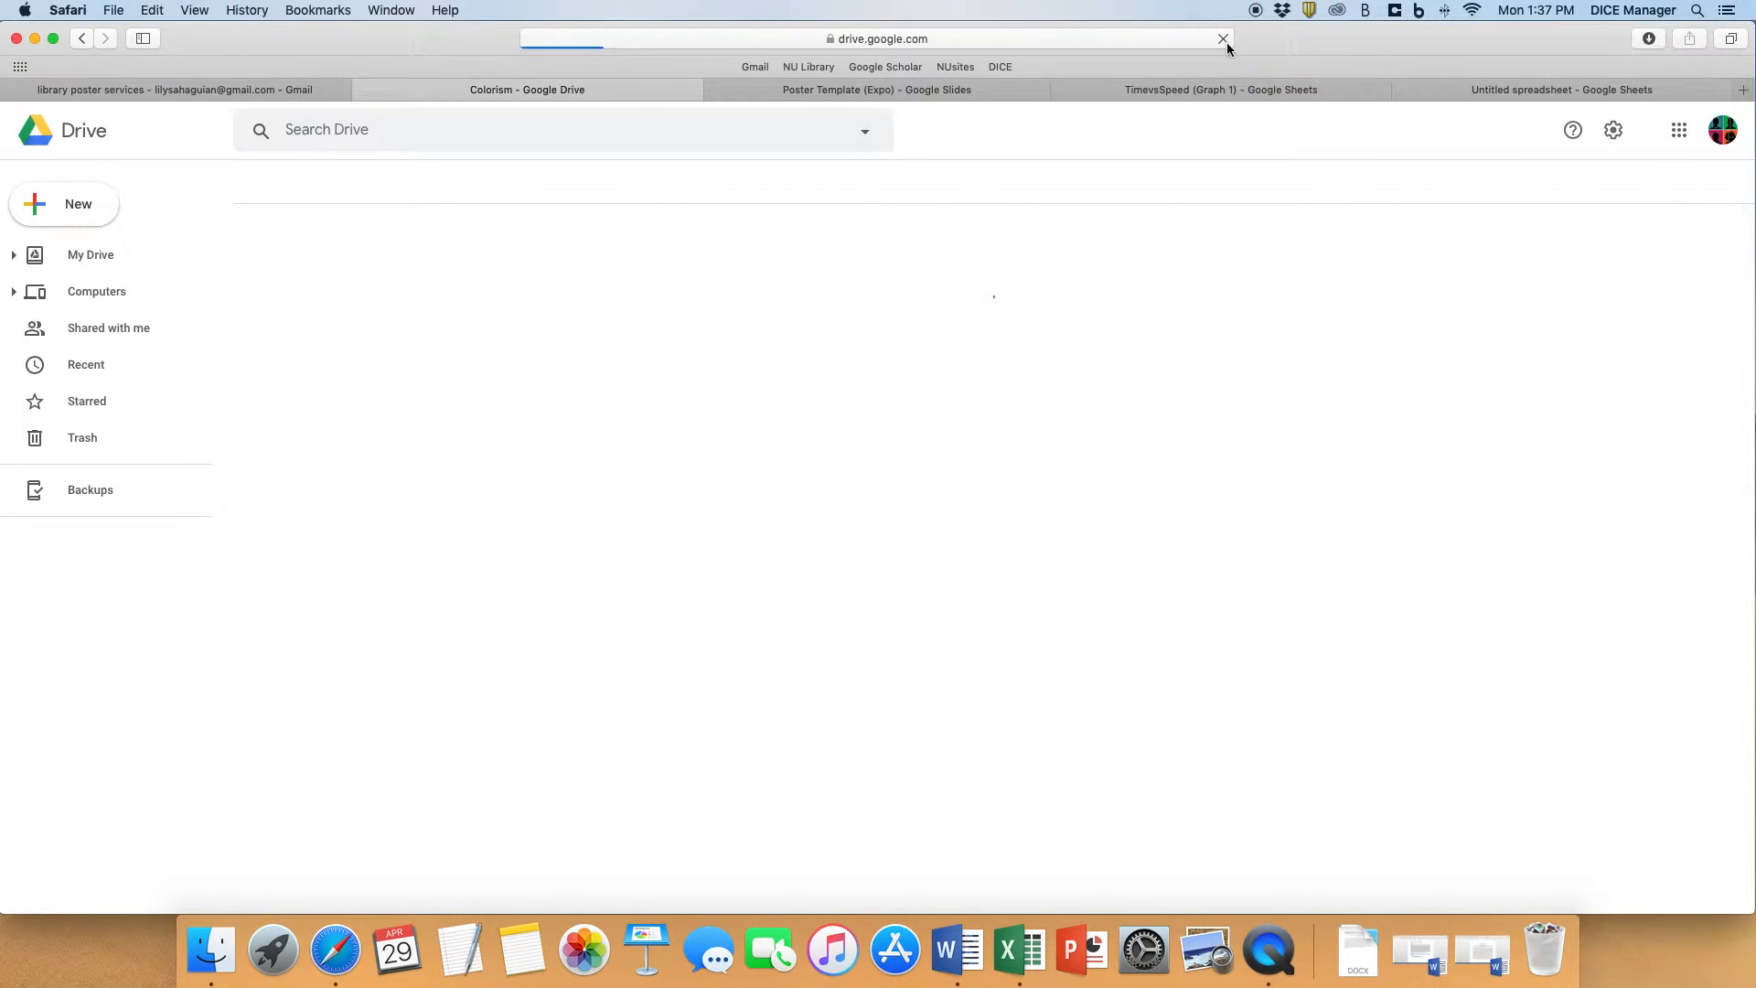
{"action": "left_click", "coordinate": [355, 365]}
{"action": "right_click", "coordinate": [338, 357]}
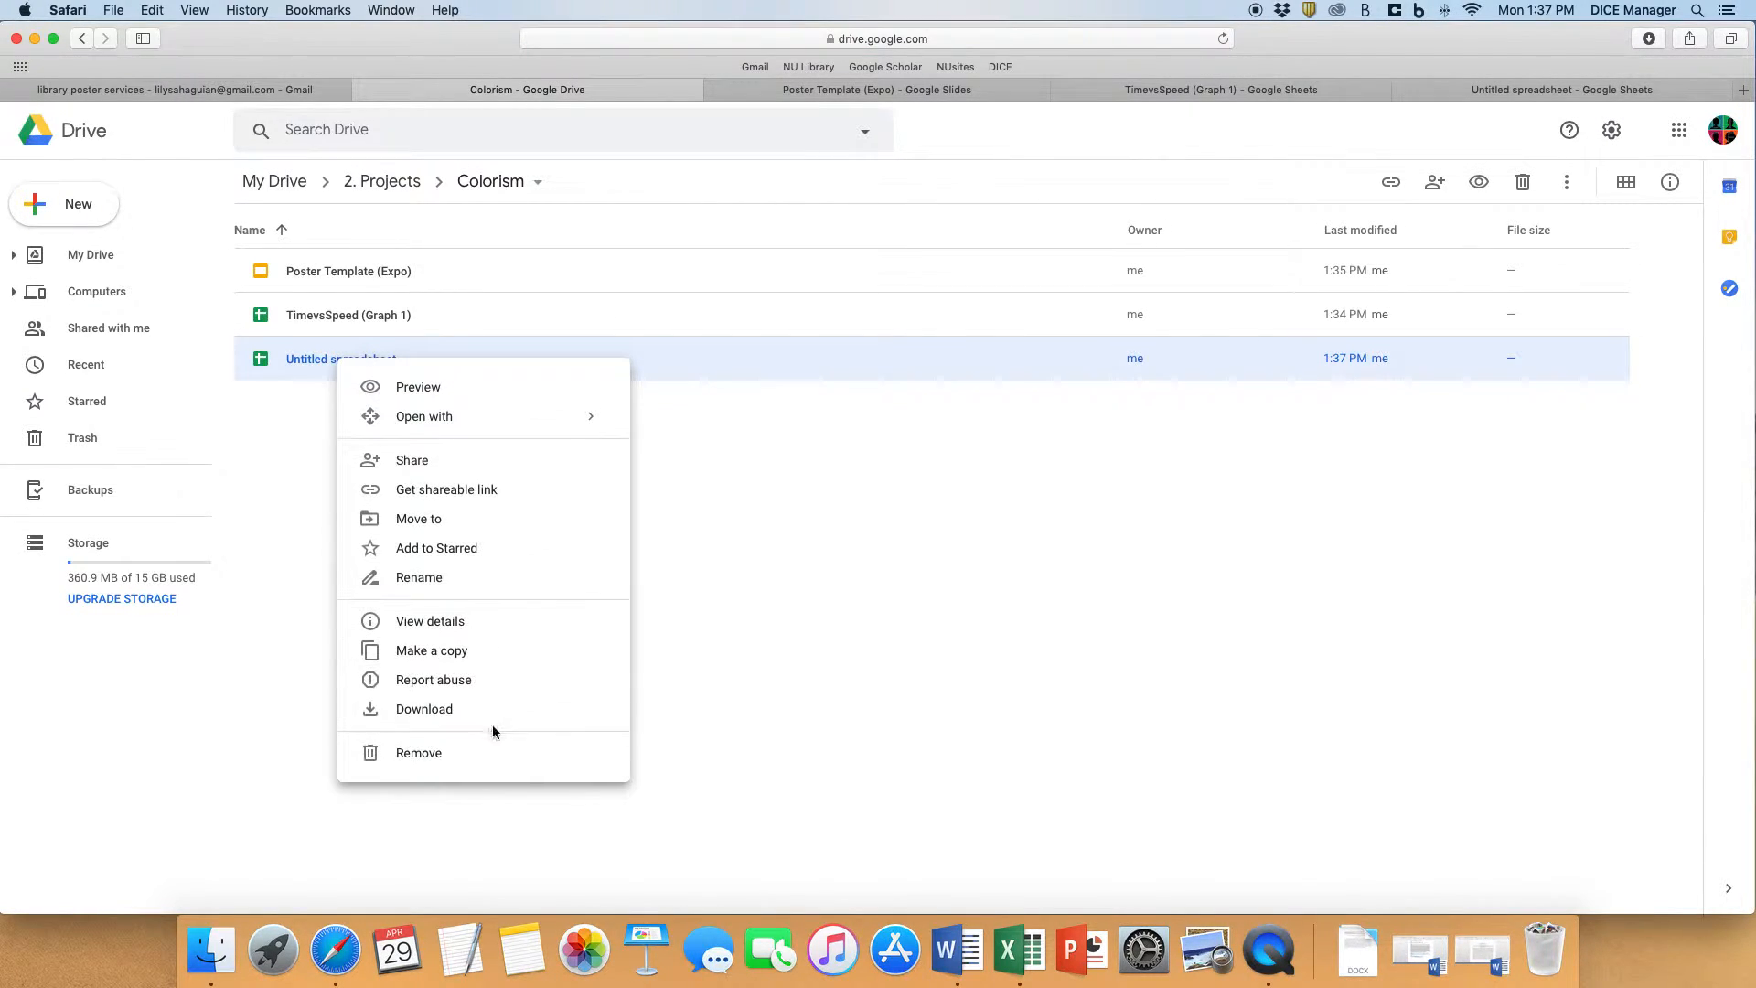
{"action": "left_click", "coordinate": [465, 578]}
{"action": "type", "text": "TimevsSpeed (Graph 2"}
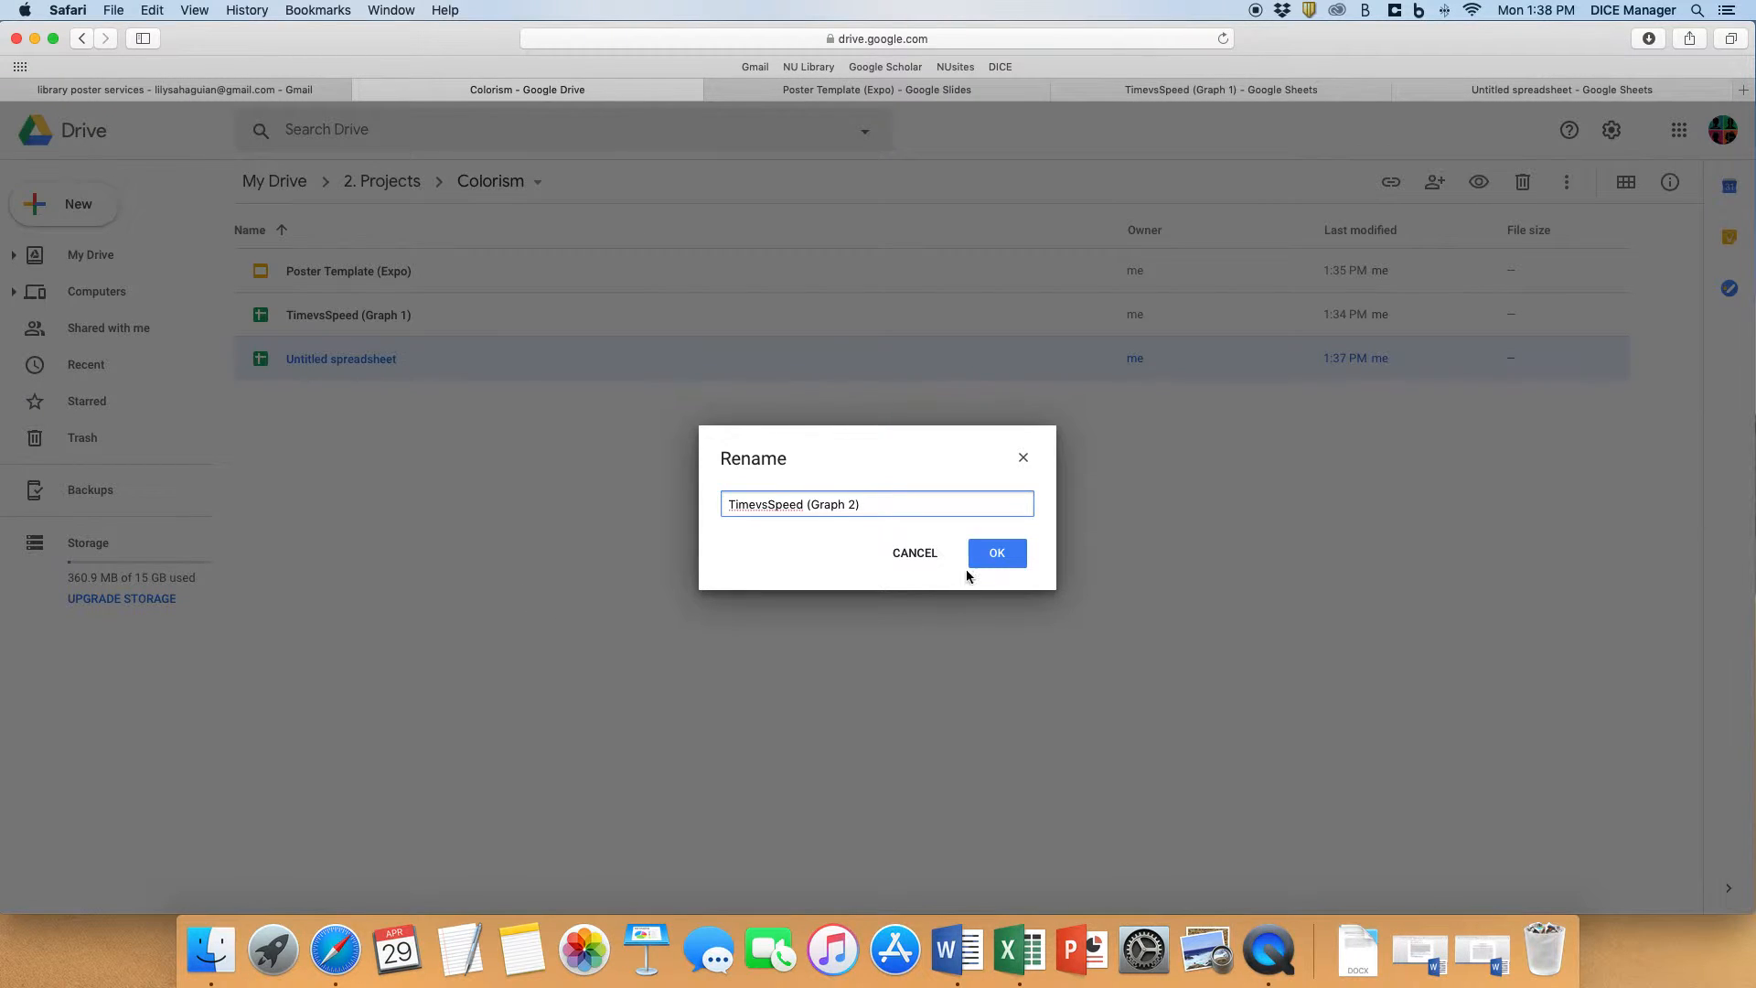
{"action": "left_click", "coordinate": [1002, 552]}
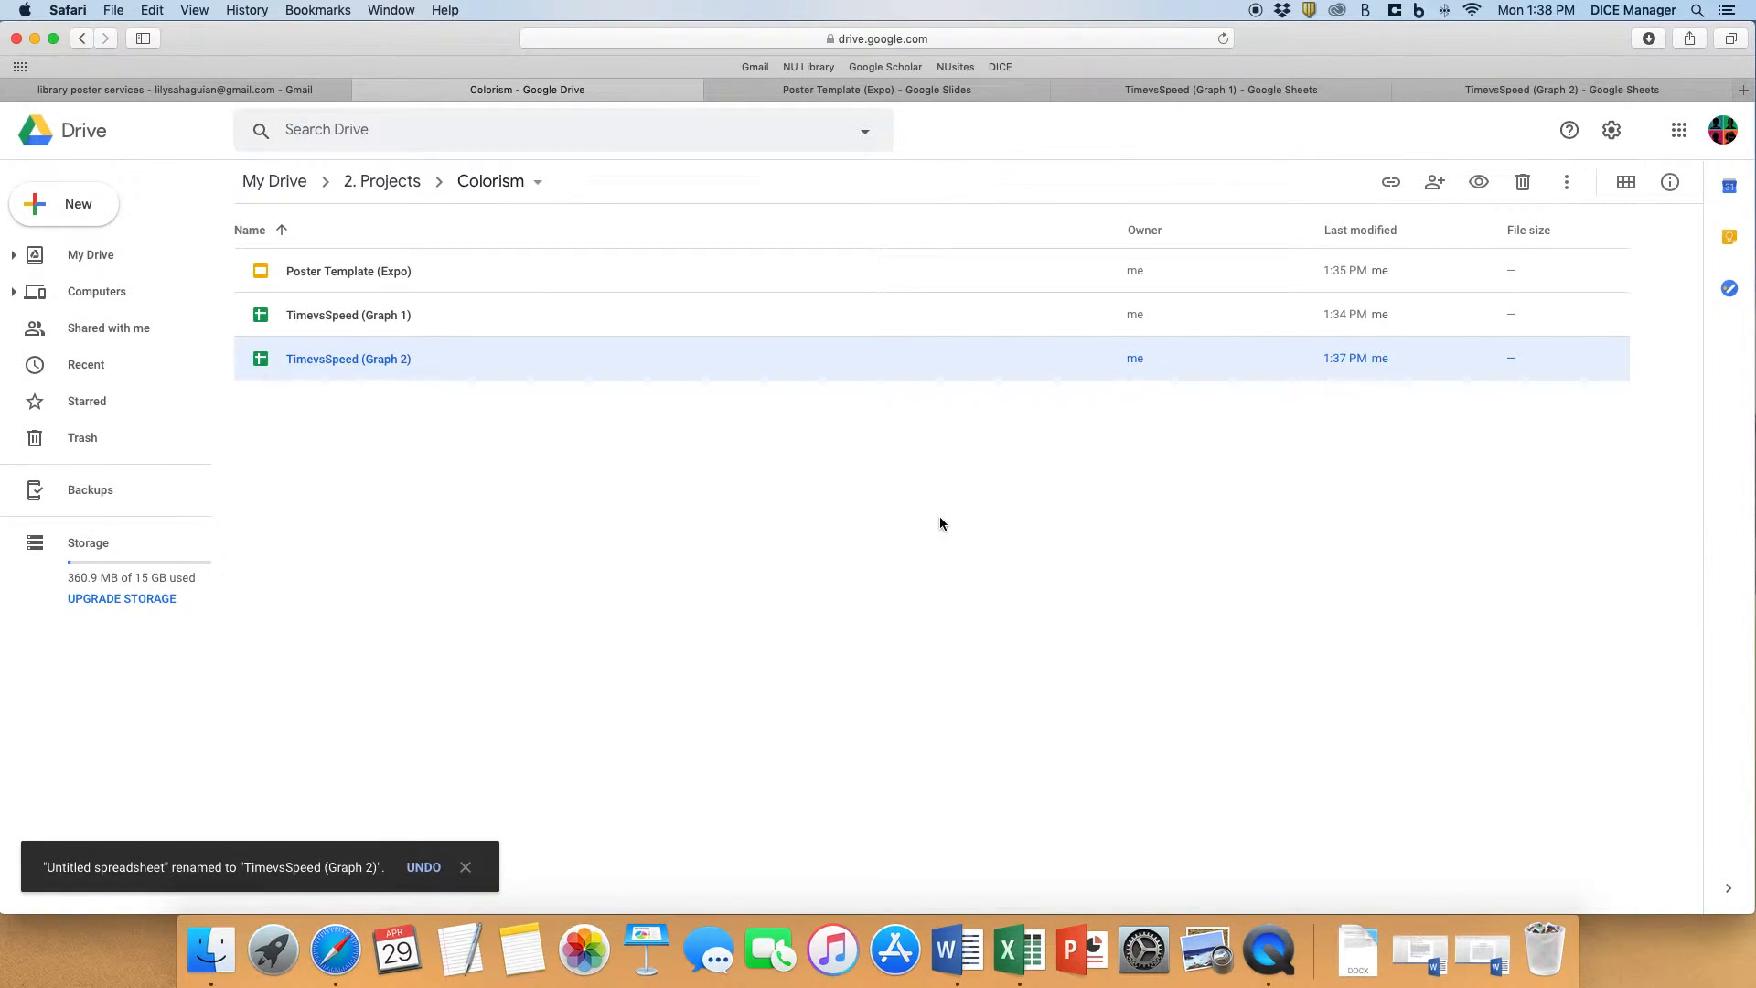
- Import the Speed vs. Time chart from the TimevsSpeed (Graph 2) spreadsheet into the Poster Template (Expo), keeping it linked to the spreadsheet
{"action": "left_click", "coordinate": [902, 90]}
{"action": "left_click", "coordinate": [190, 145]}
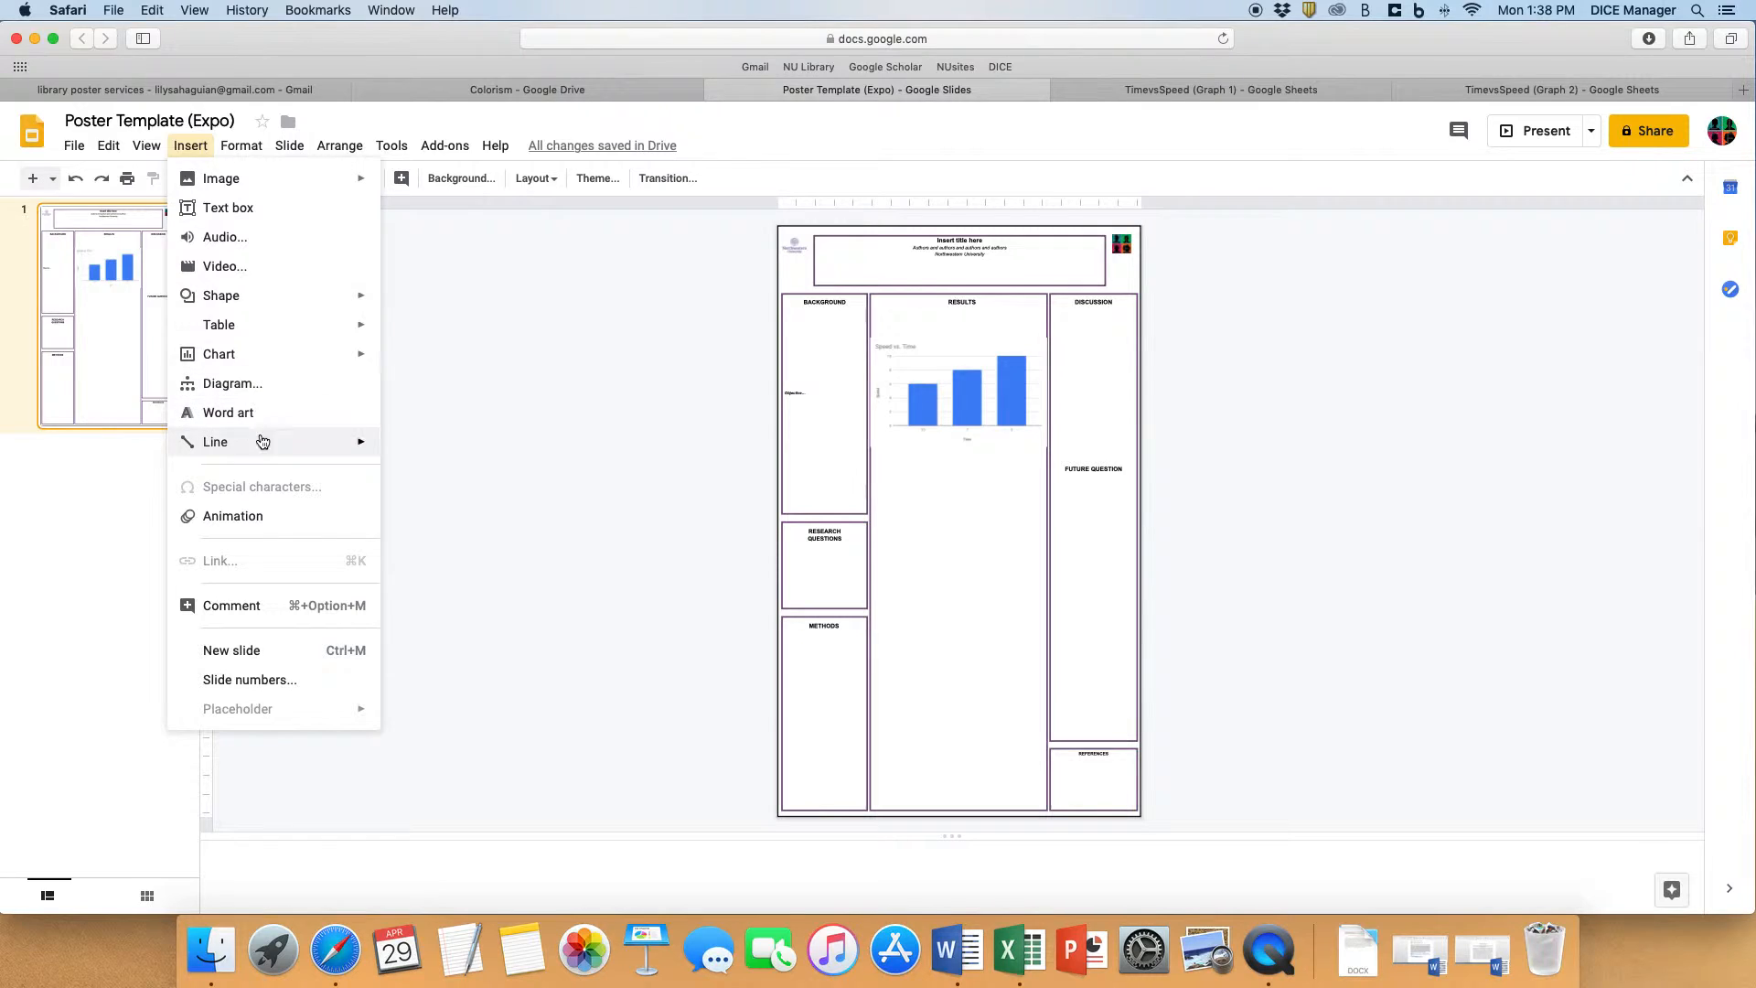
{"action": "mouse_move", "coordinate": [253, 355]}
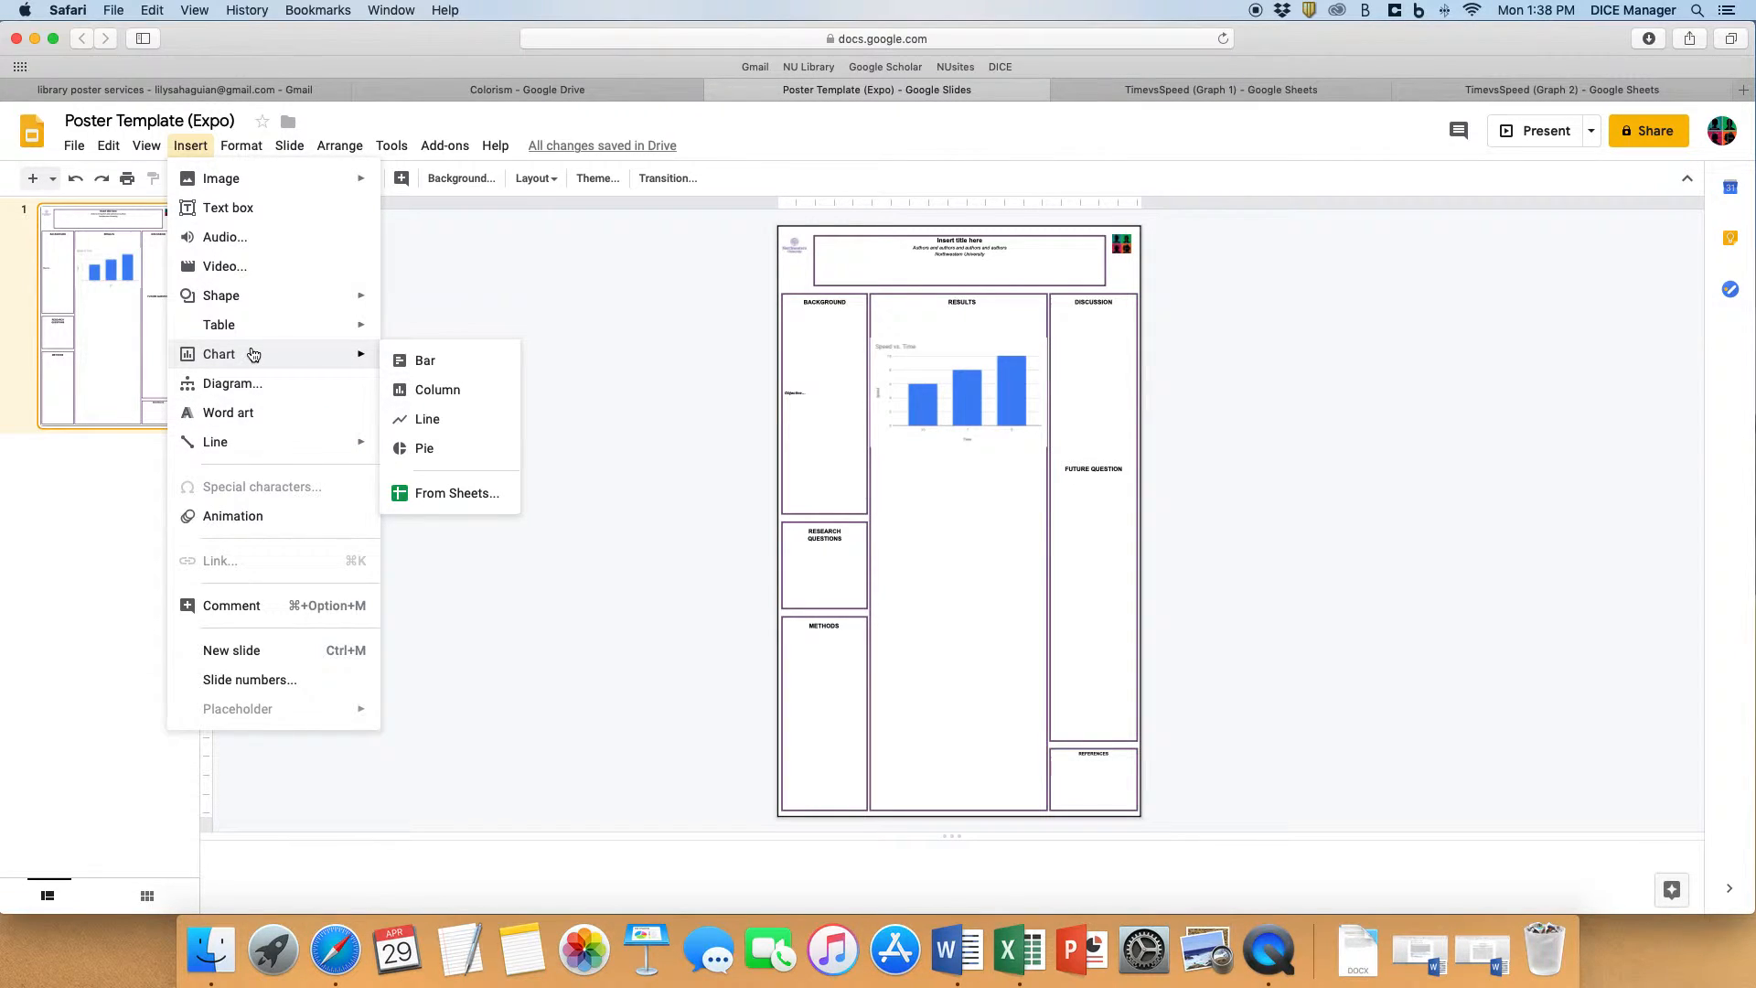
{"action": "left_click", "coordinate": [462, 494]}
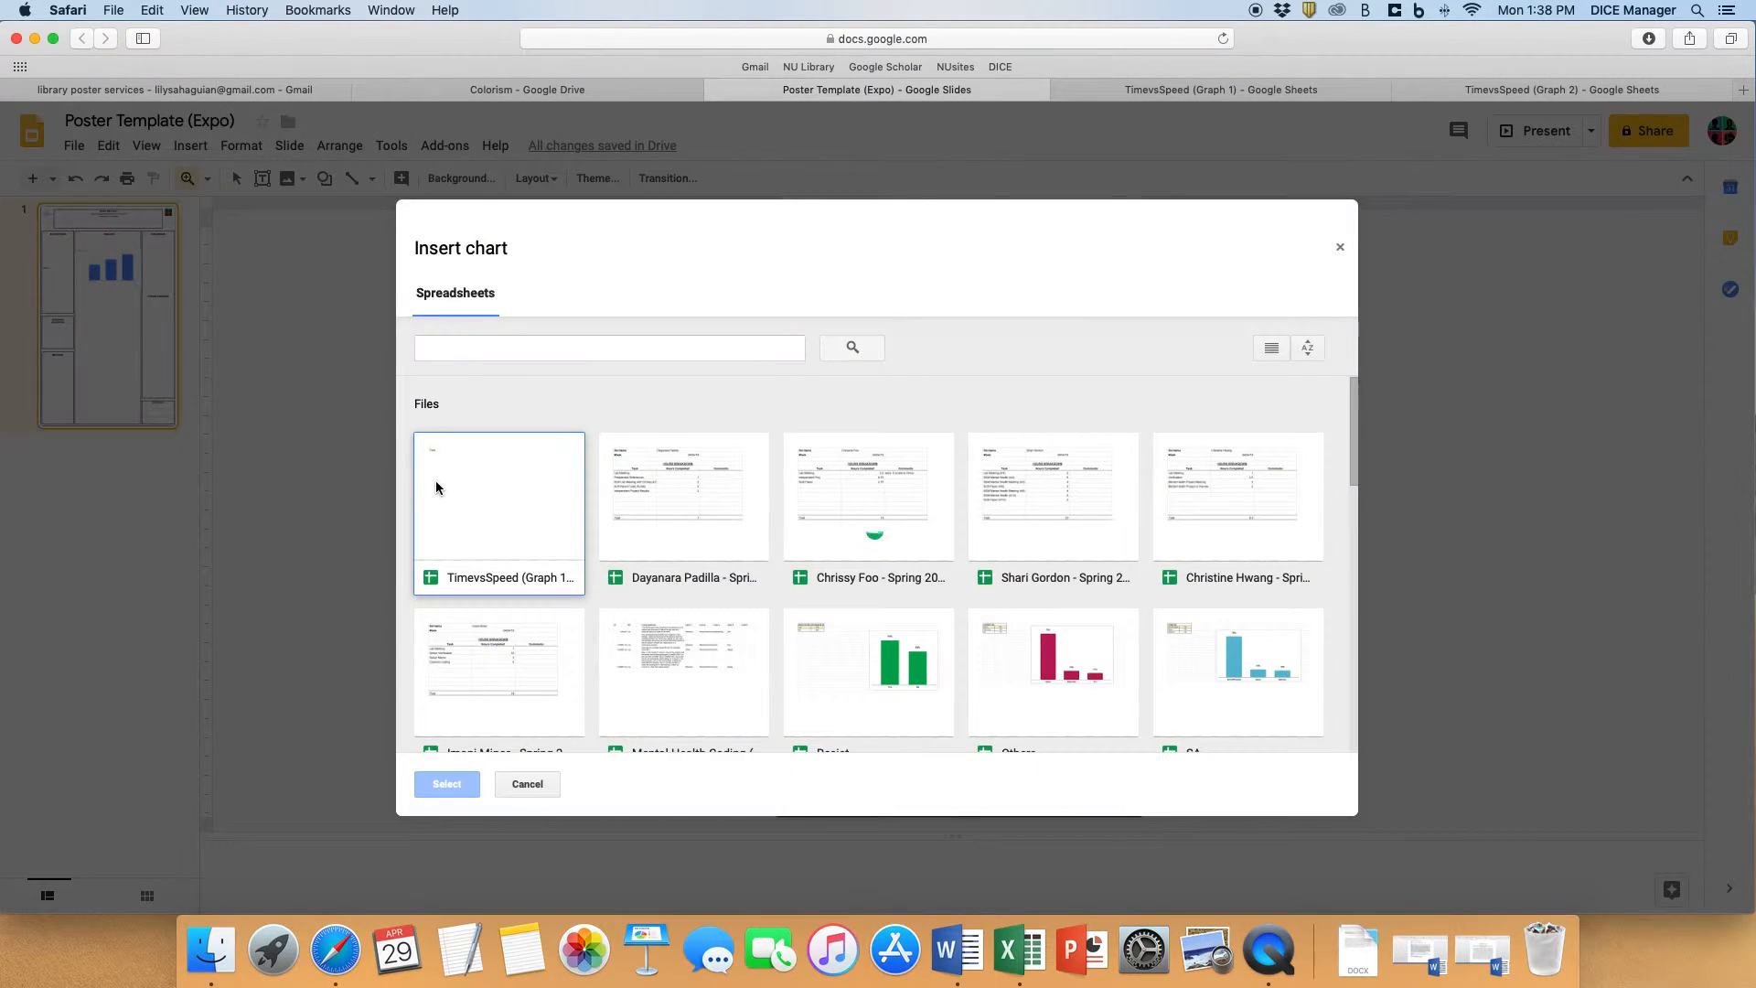
{"action": "left_click", "coordinate": [482, 508]}
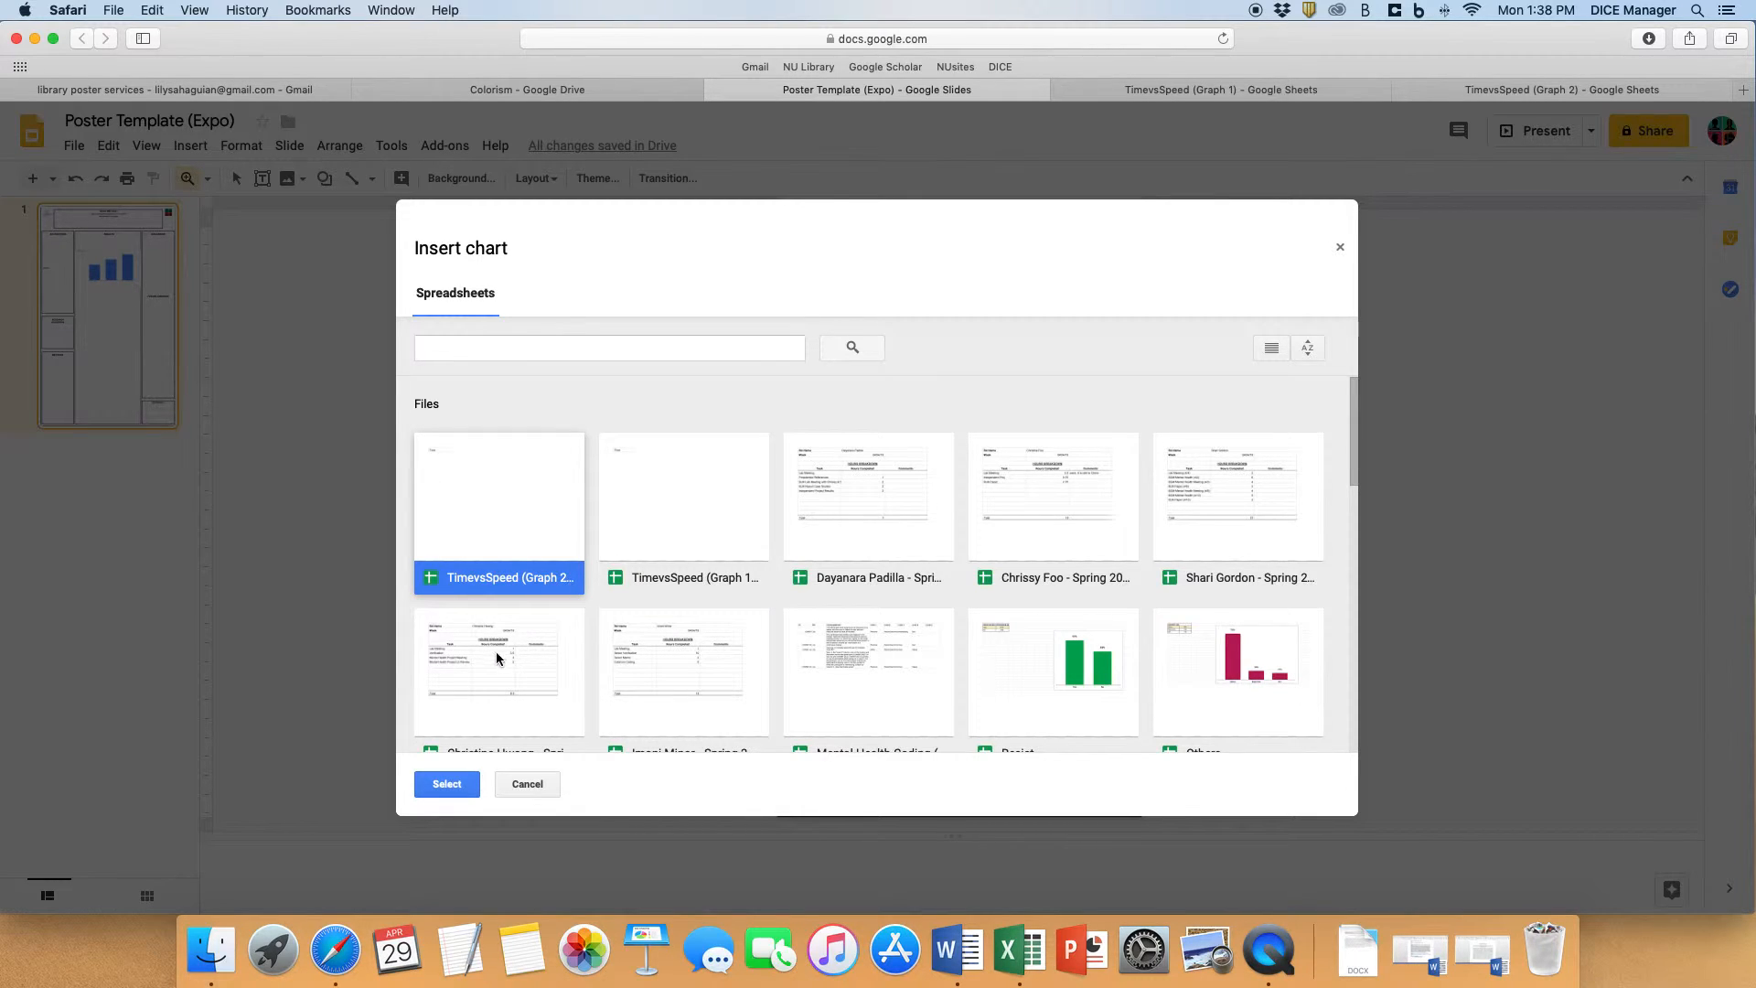
{"action": "left_click", "coordinate": [454, 788]}
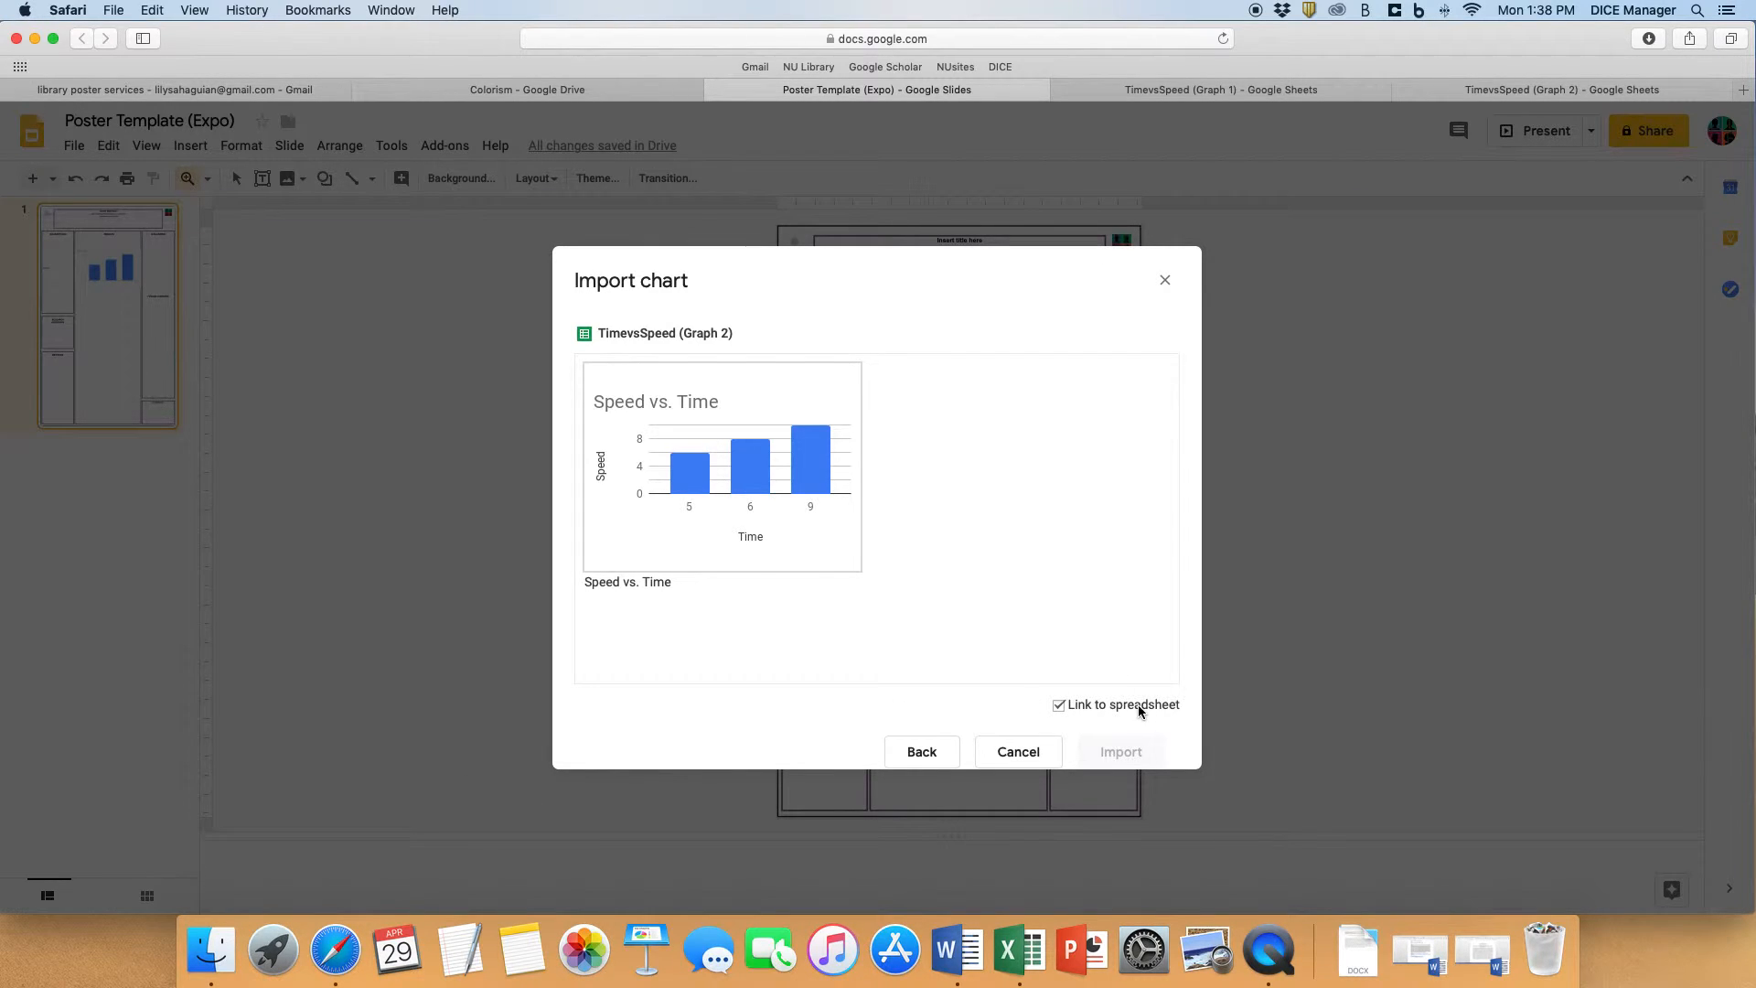
{"action": "left_click", "coordinate": [789, 501]}
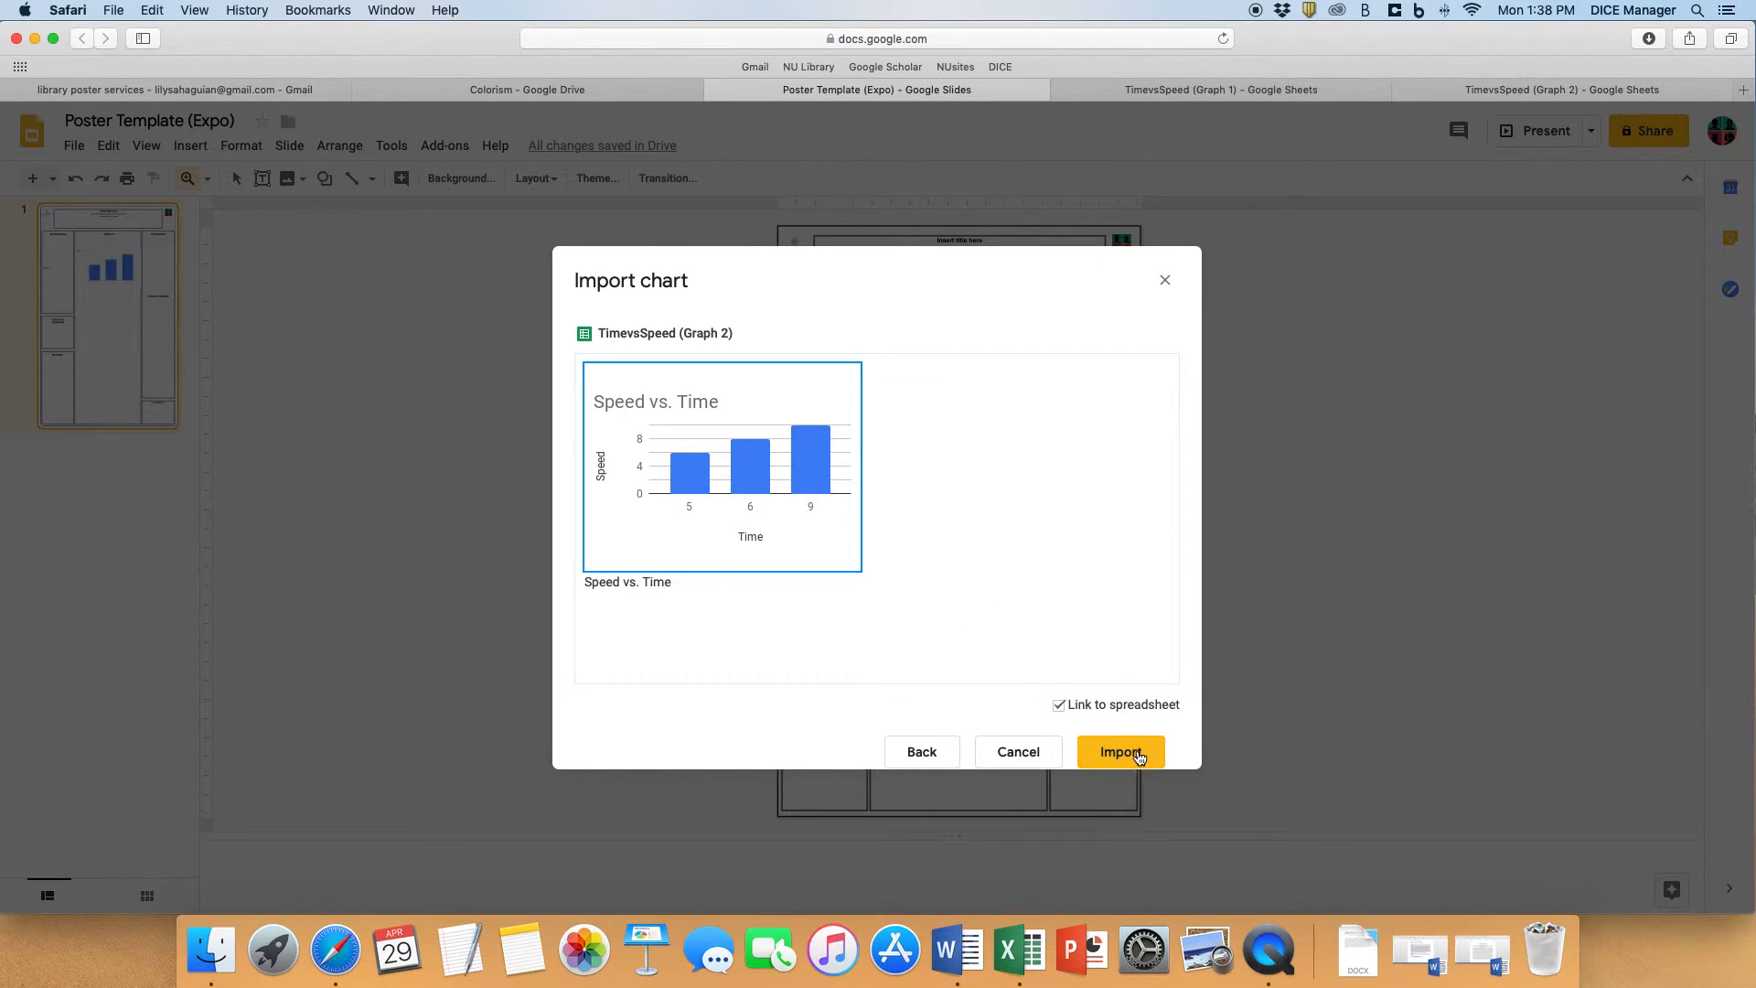
{"action": "left_click", "coordinate": [1135, 752]}
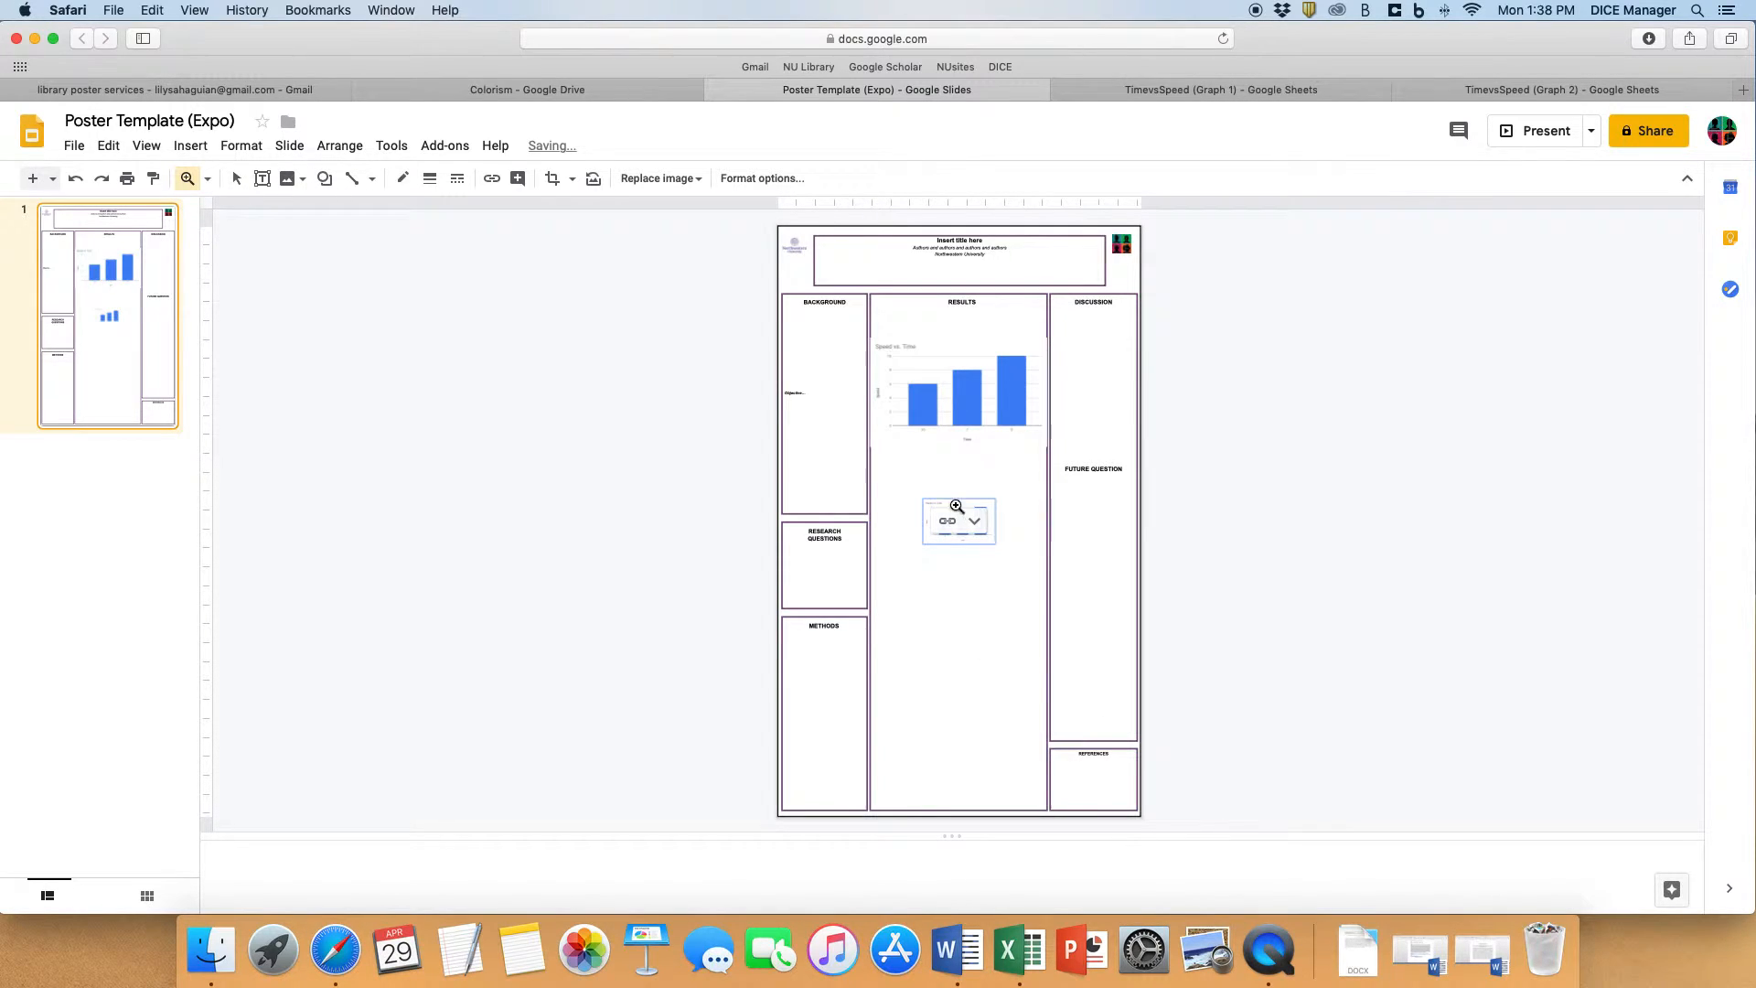
- Enlarge the newly imported chart below the first graph so it spans roughly the width of the Results column
{"action": "left_click", "coordinate": [940, 505]}
{"action": "left_click", "coordinate": [208, 178]}
{"action": "left_click", "coordinate": [223, 219]}
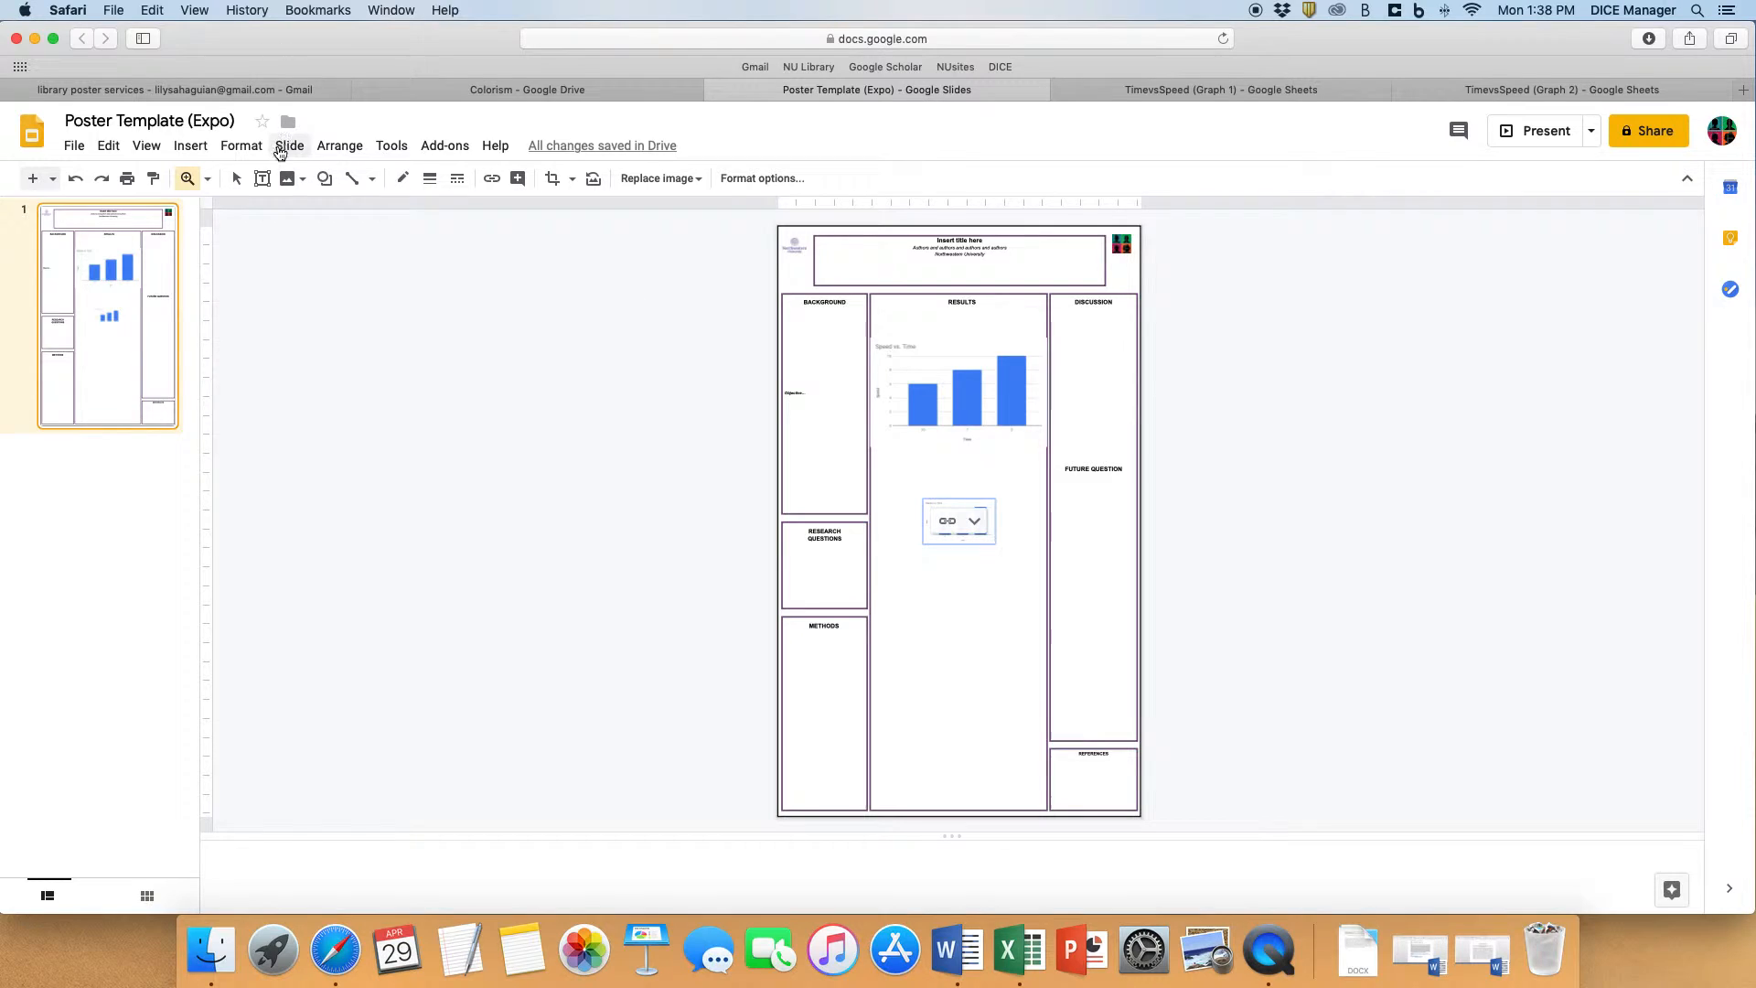
{"action": "left_click", "coordinate": [236, 178]}
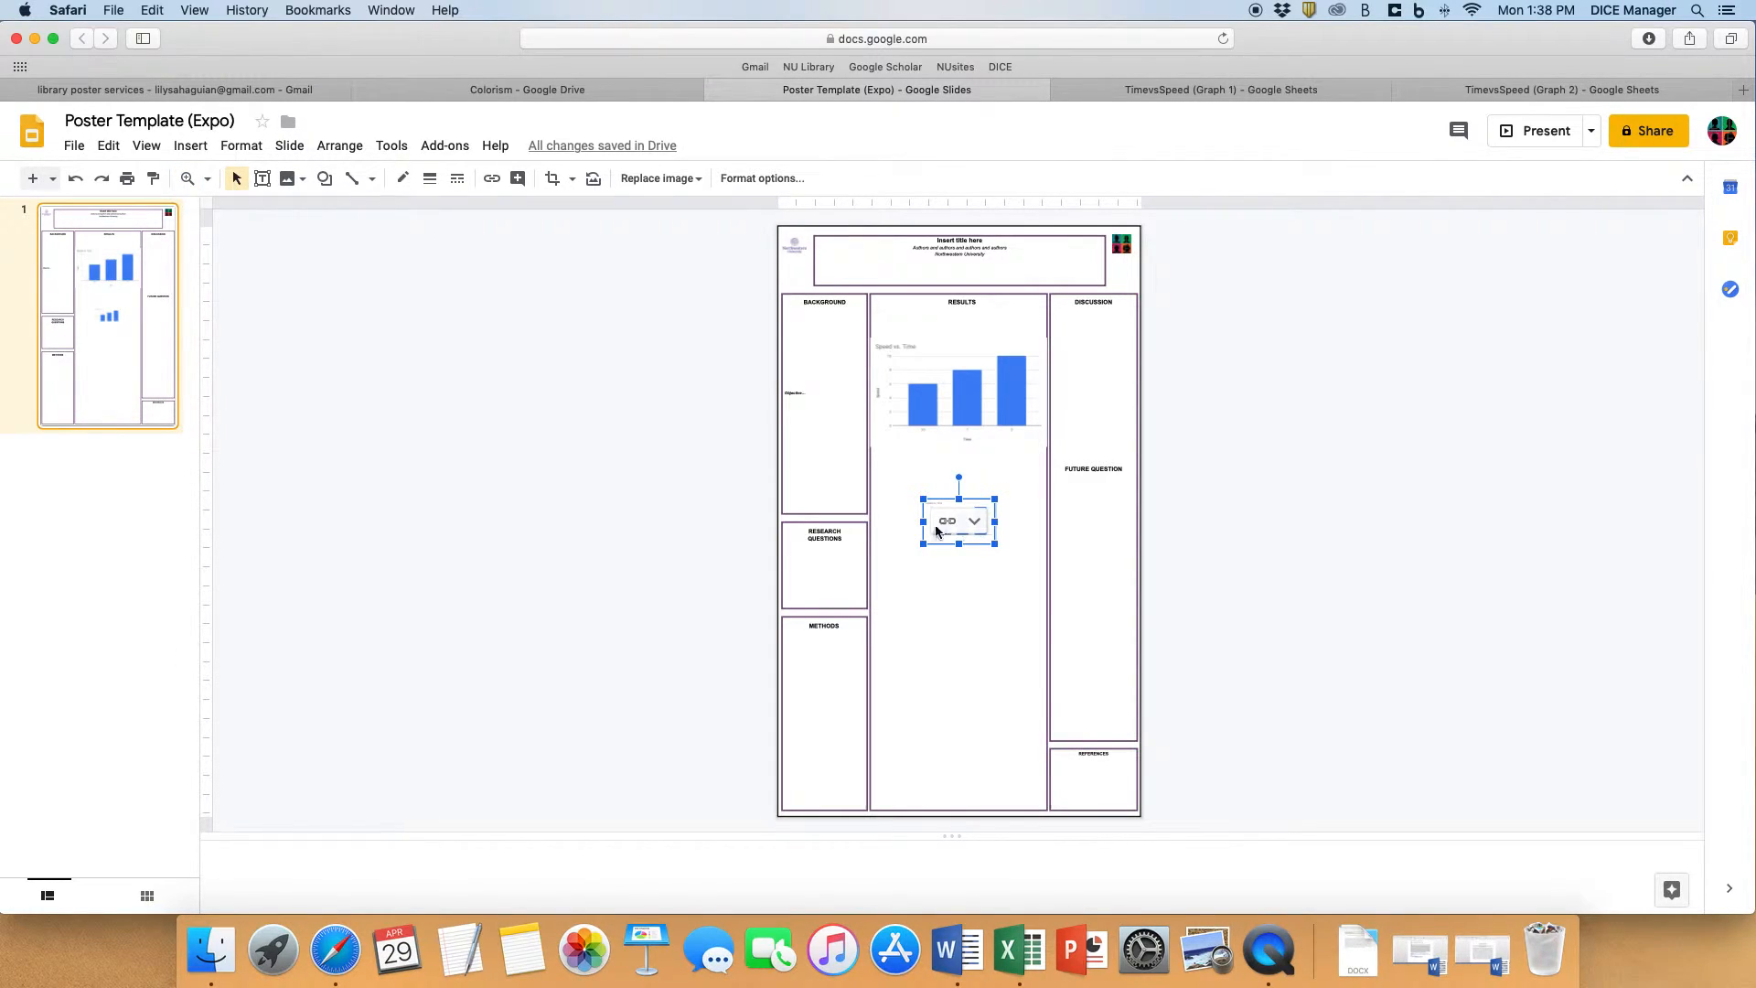
{"action": "left_click_drag", "start_coordinate": [924, 502], "coordinate": [855, 456]}
{"action": "mouse_move", "coordinate": [997, 546]}
{"action": "left_mouse_down"}
{"action": "mouse_move", "coordinate": [1061, 583]}
{"action": "mouse_move", "coordinate": [979, 561]}
{"action": "left_mouse_up"}
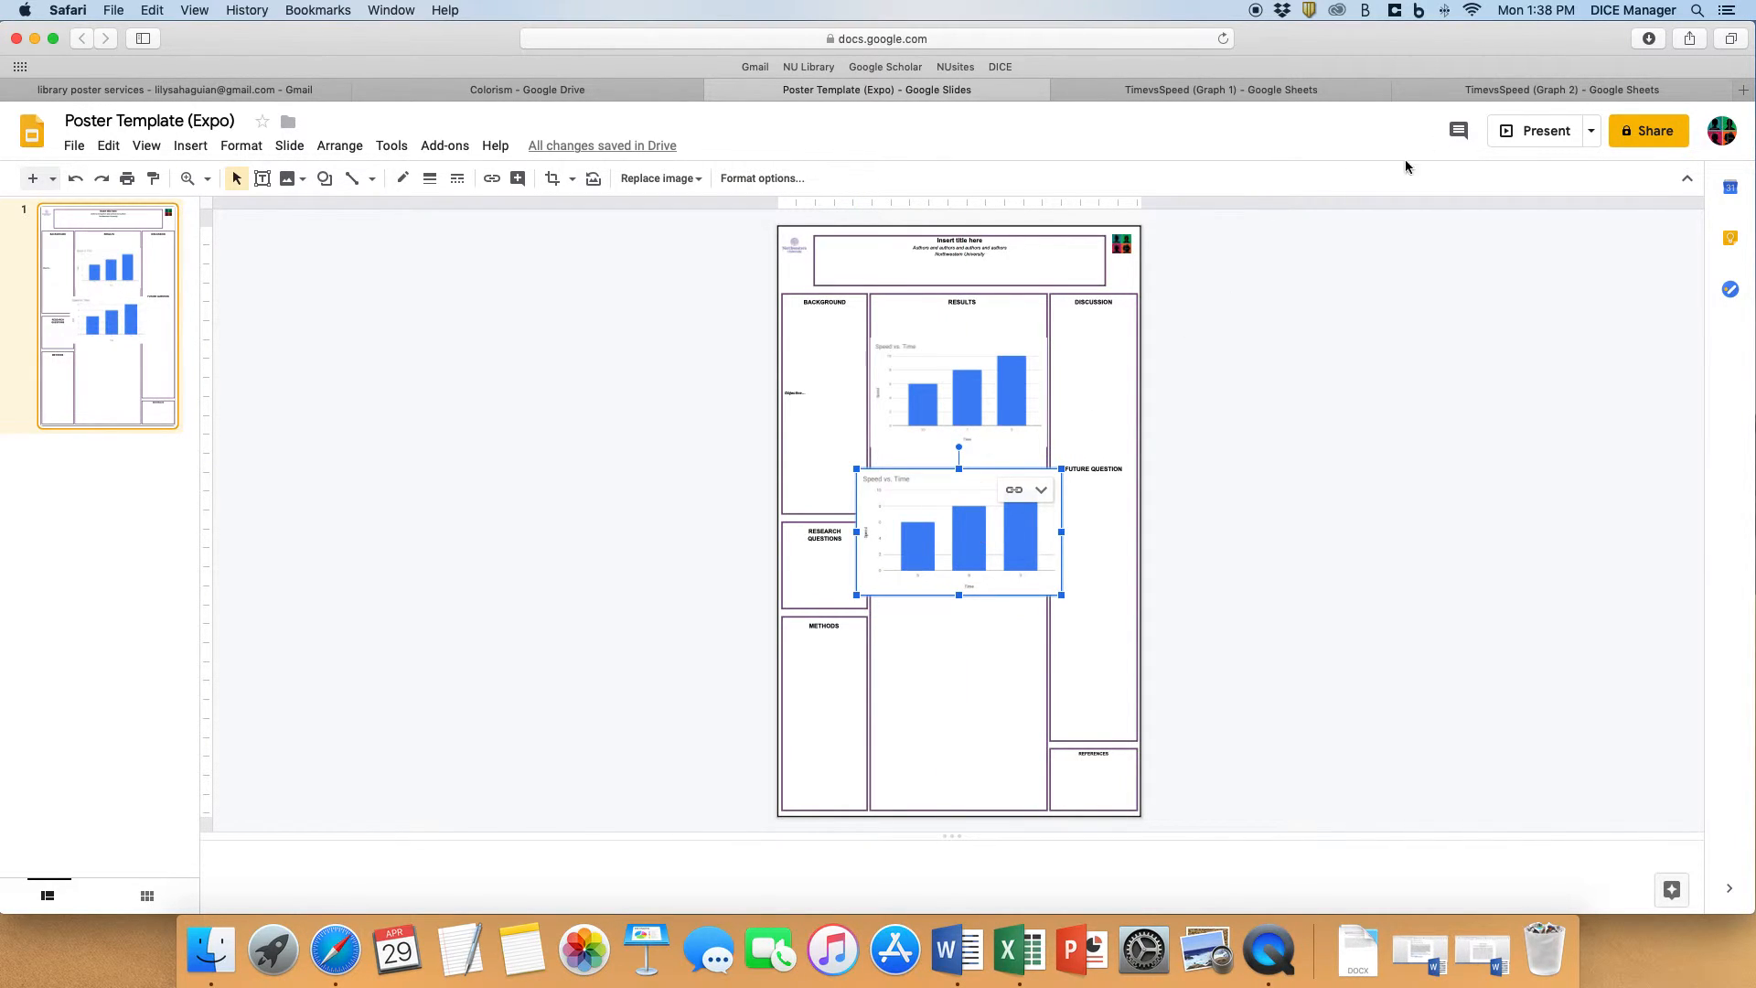
- In the TimevsSpeed (Graph 2) spreadsheet, set the first Time value in A2 to 20
{"action": "left_click", "coordinate": [1544, 91]}
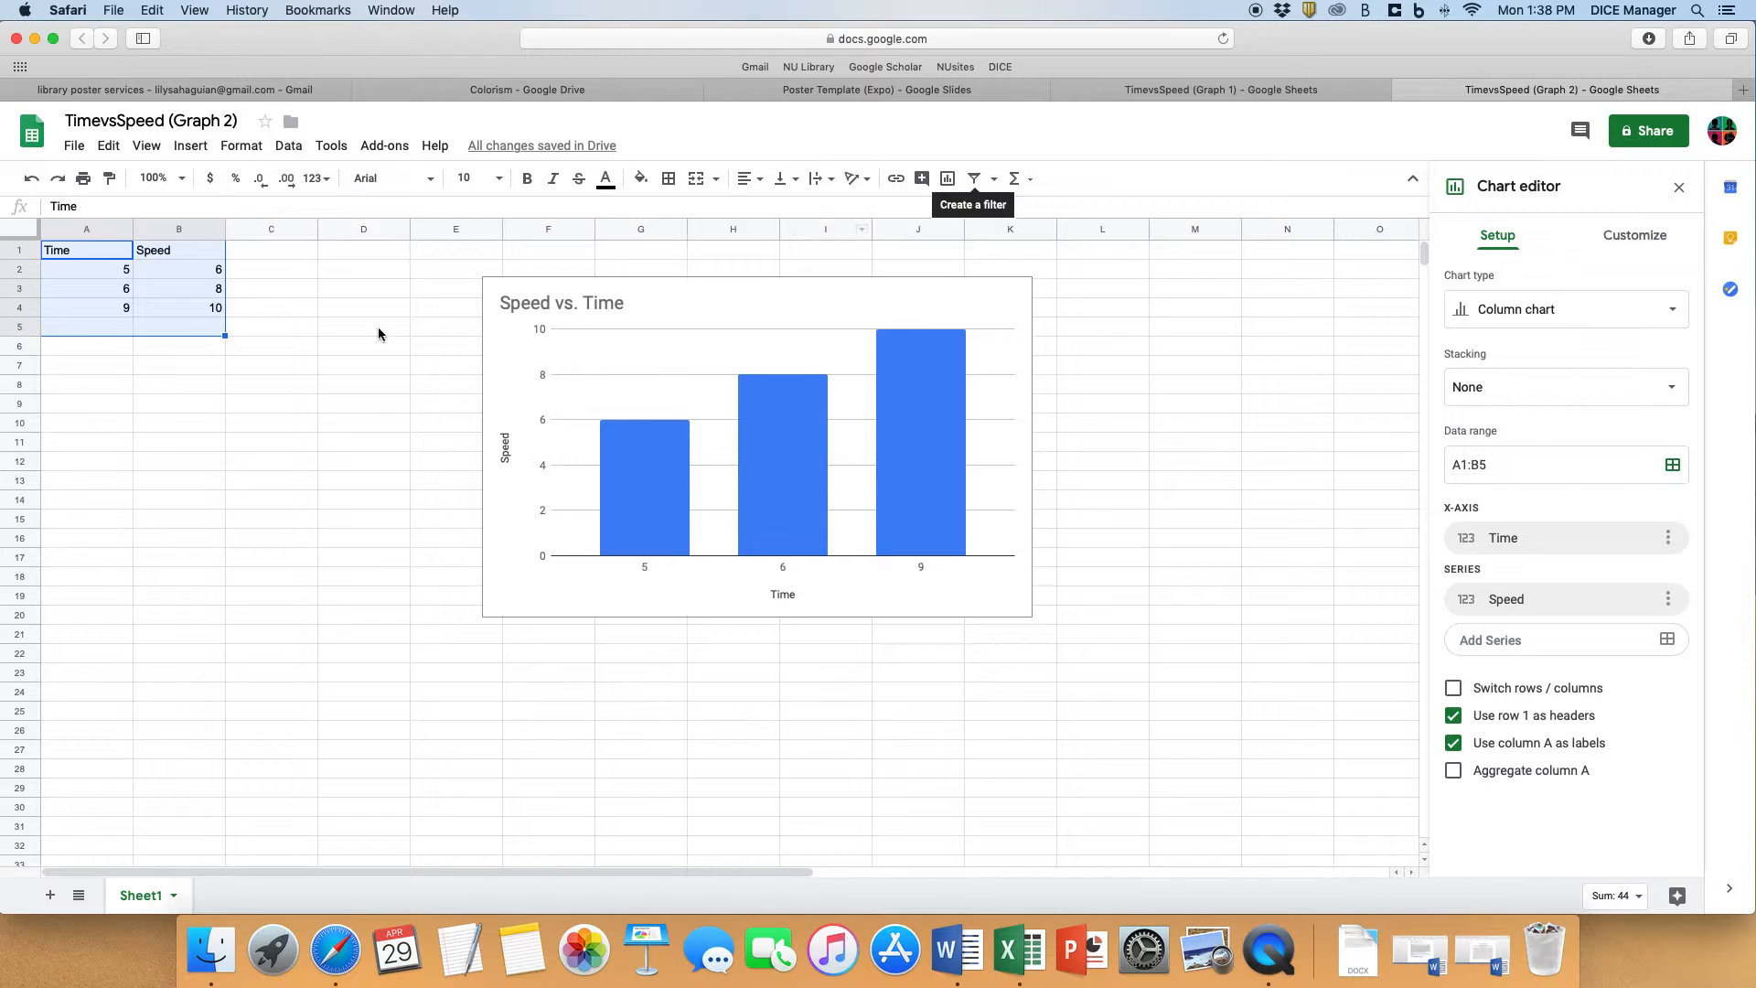
{"action": "left_click", "coordinate": [163, 408]}
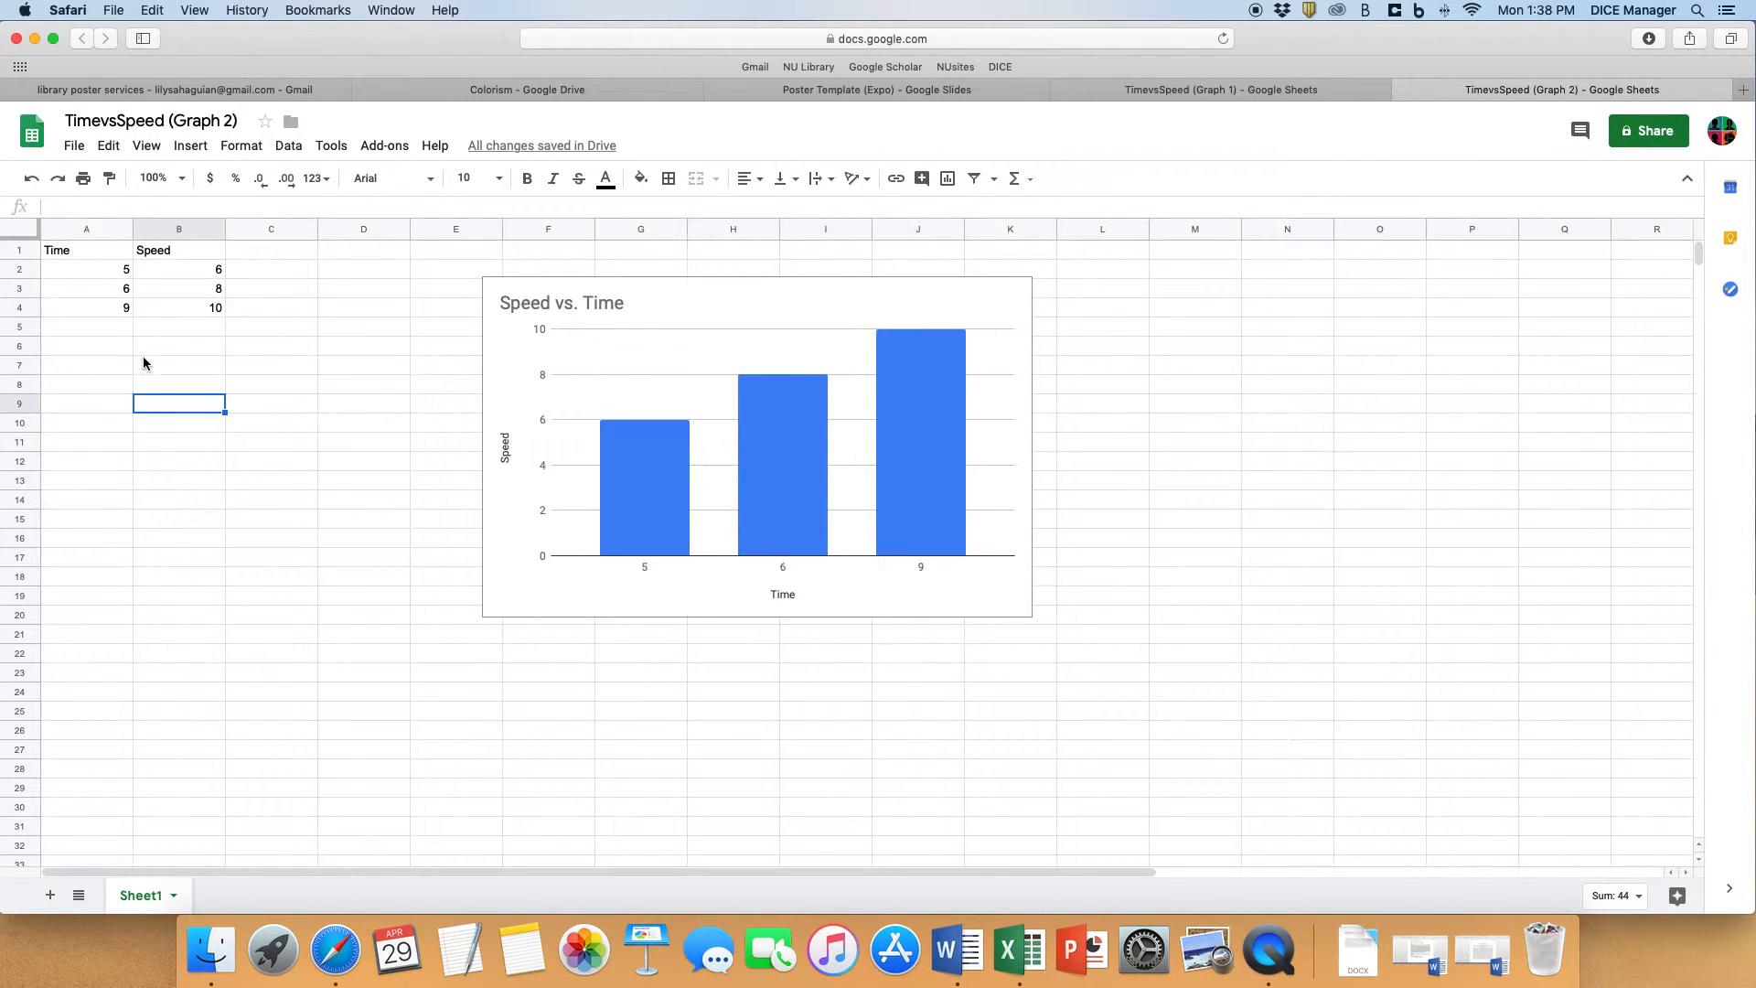
{"action": "left_click", "coordinate": [115, 272]}
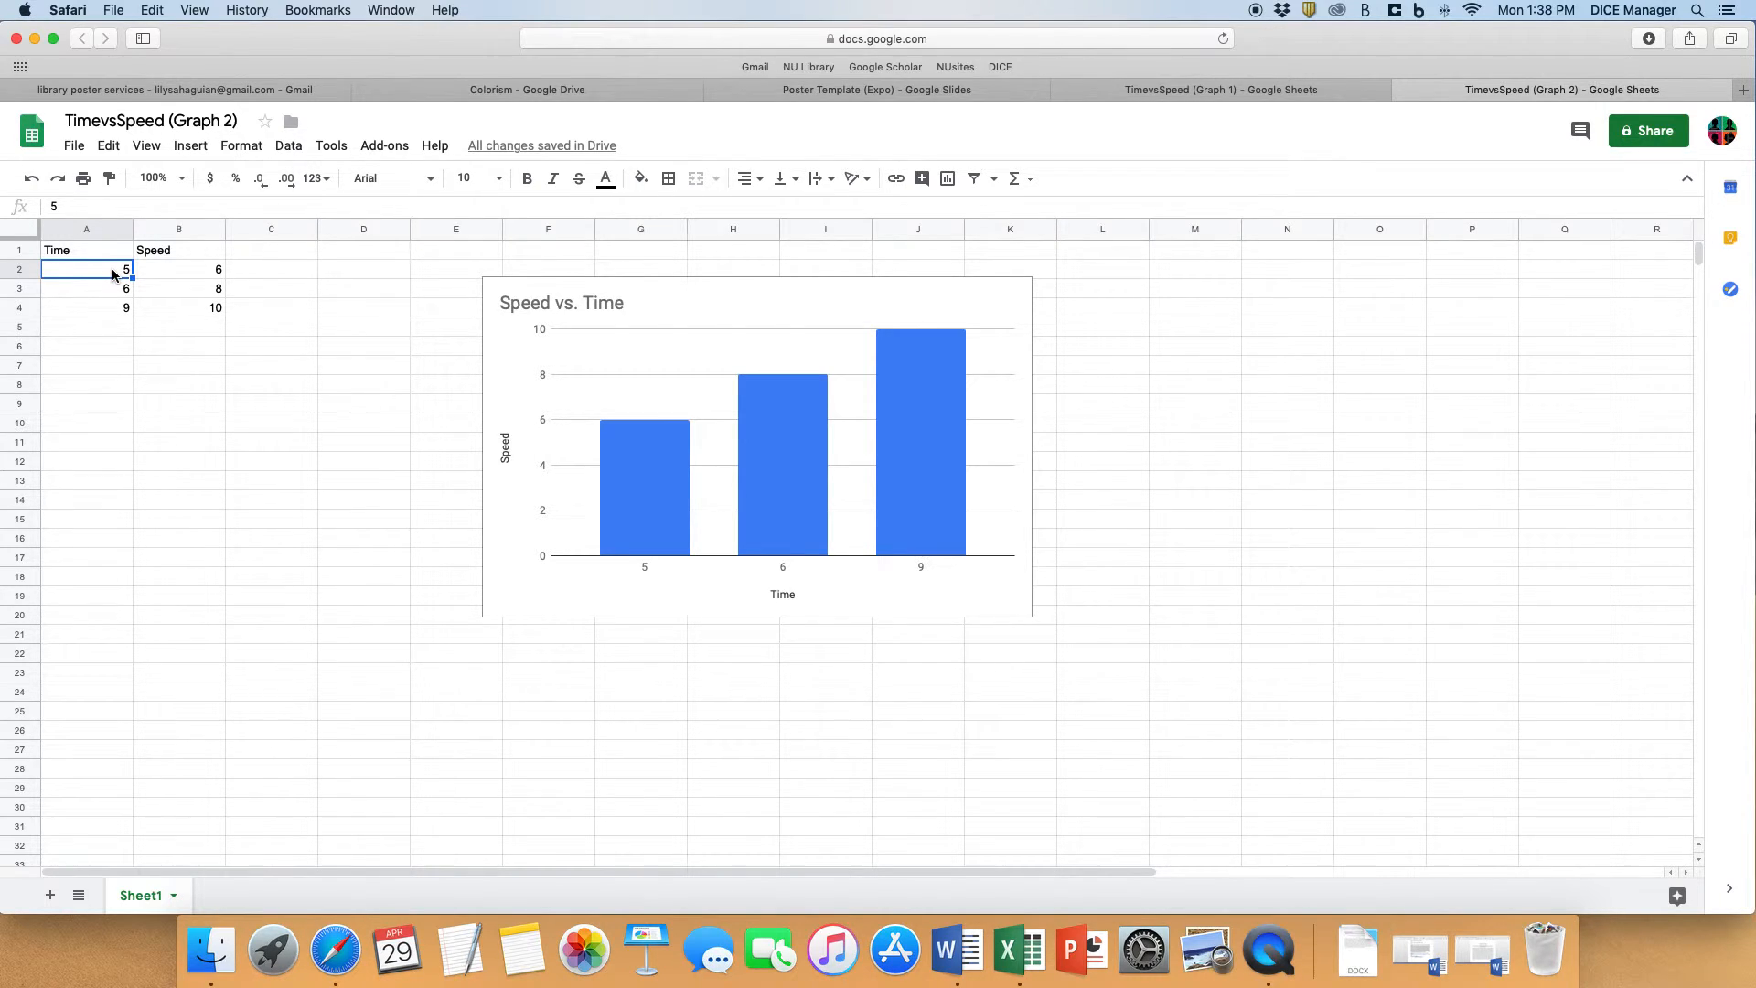
{"action": "type", "text": "20"}
{"action": "left_click", "coordinate": [195, 391]}
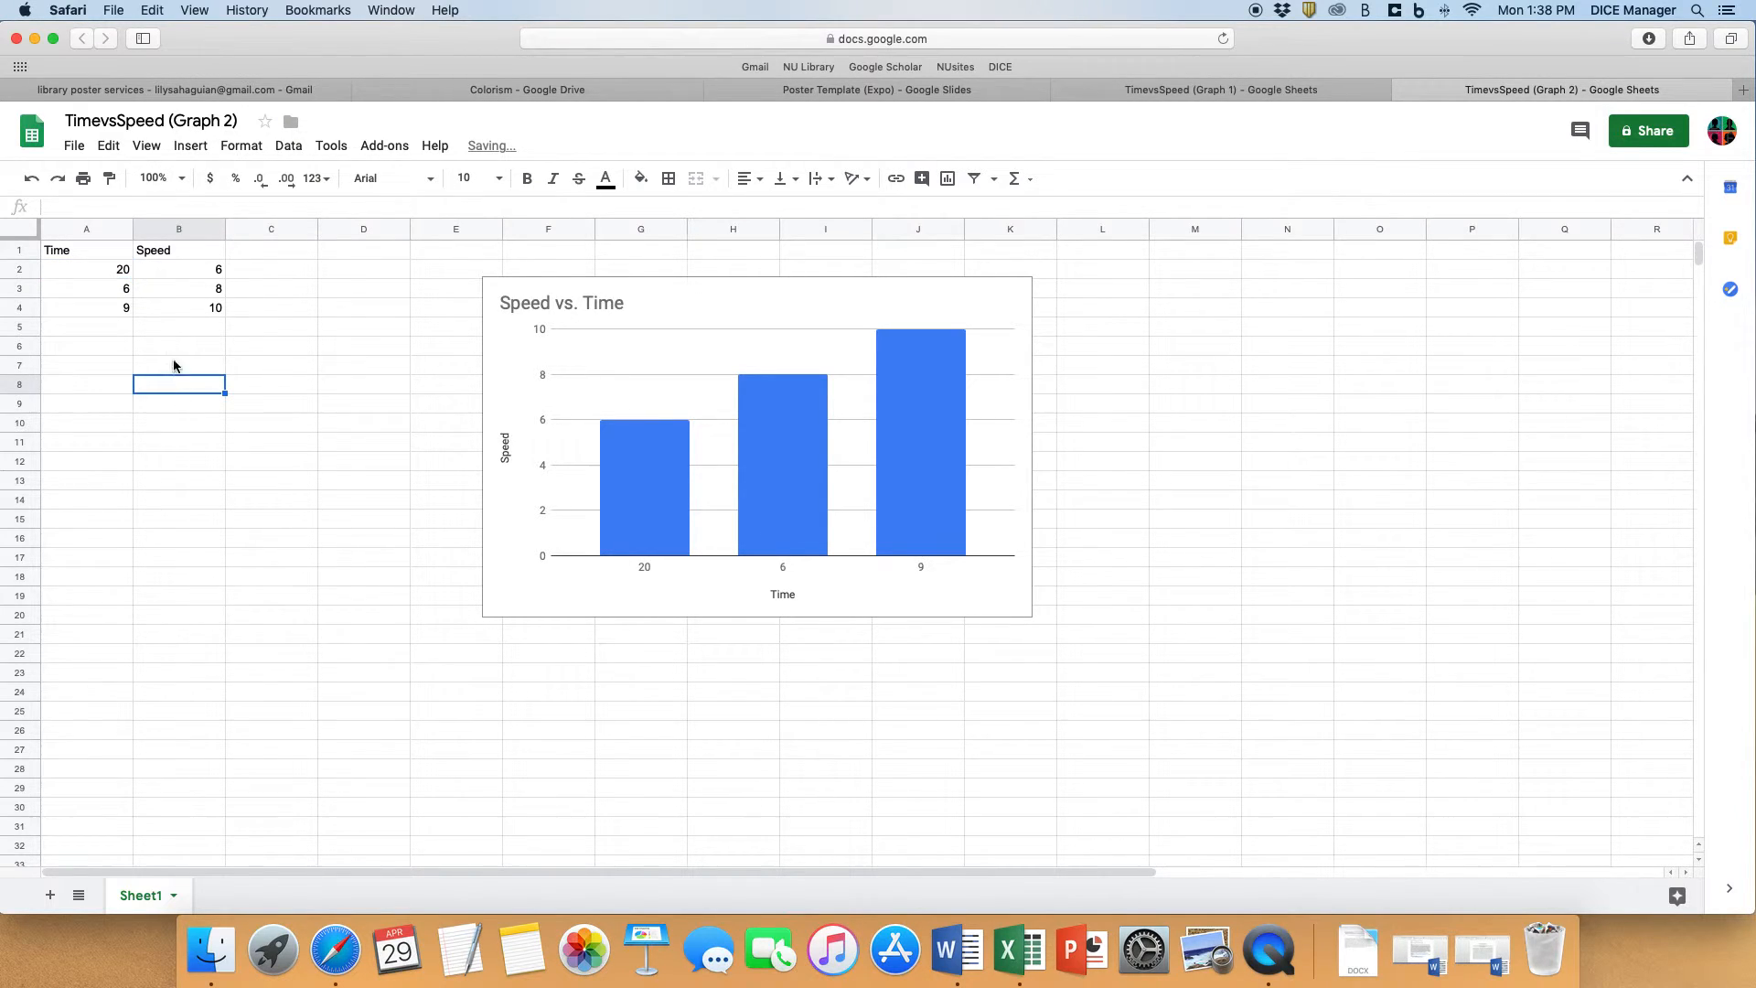
- Change the Speed series color of the Speed vs. Time column chart to red
{"action": "left_click", "coordinate": [113, 273]}
{"action": "left_click", "coordinate": [675, 453]}
{"action": "left_click", "coordinate": [1019, 292]}
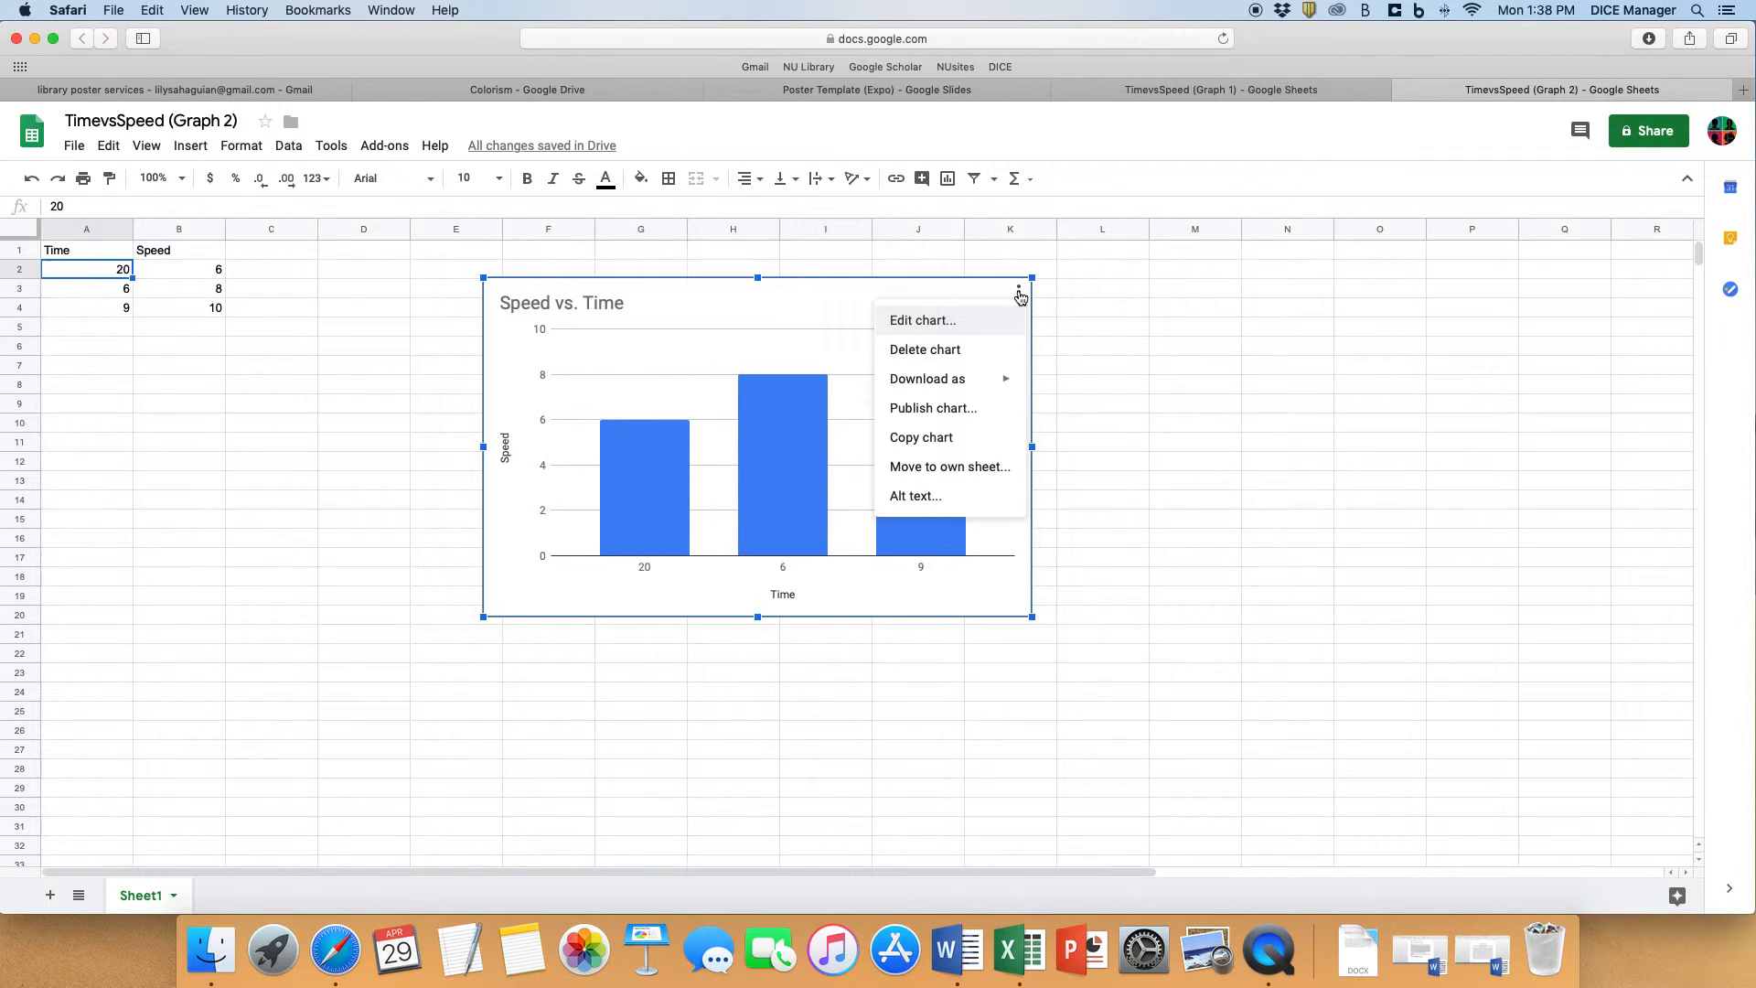
{"action": "left_click", "coordinate": [976, 327]}
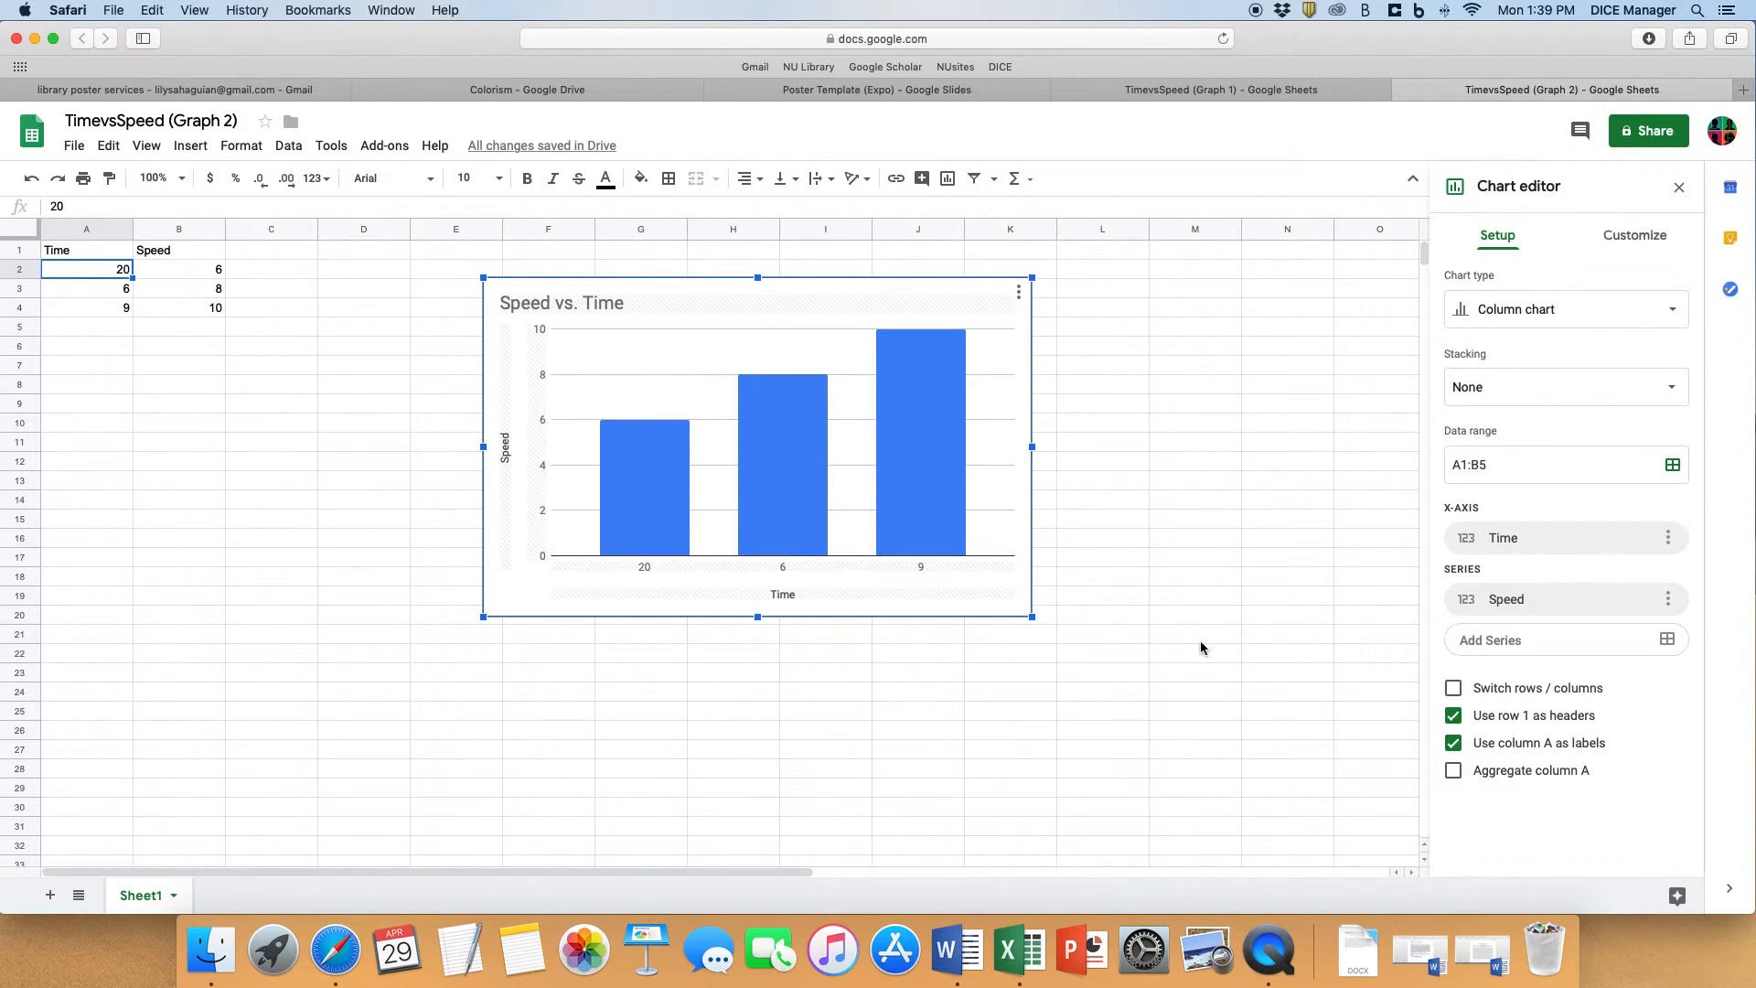
{"action": "left_click", "coordinate": [1635, 236]}
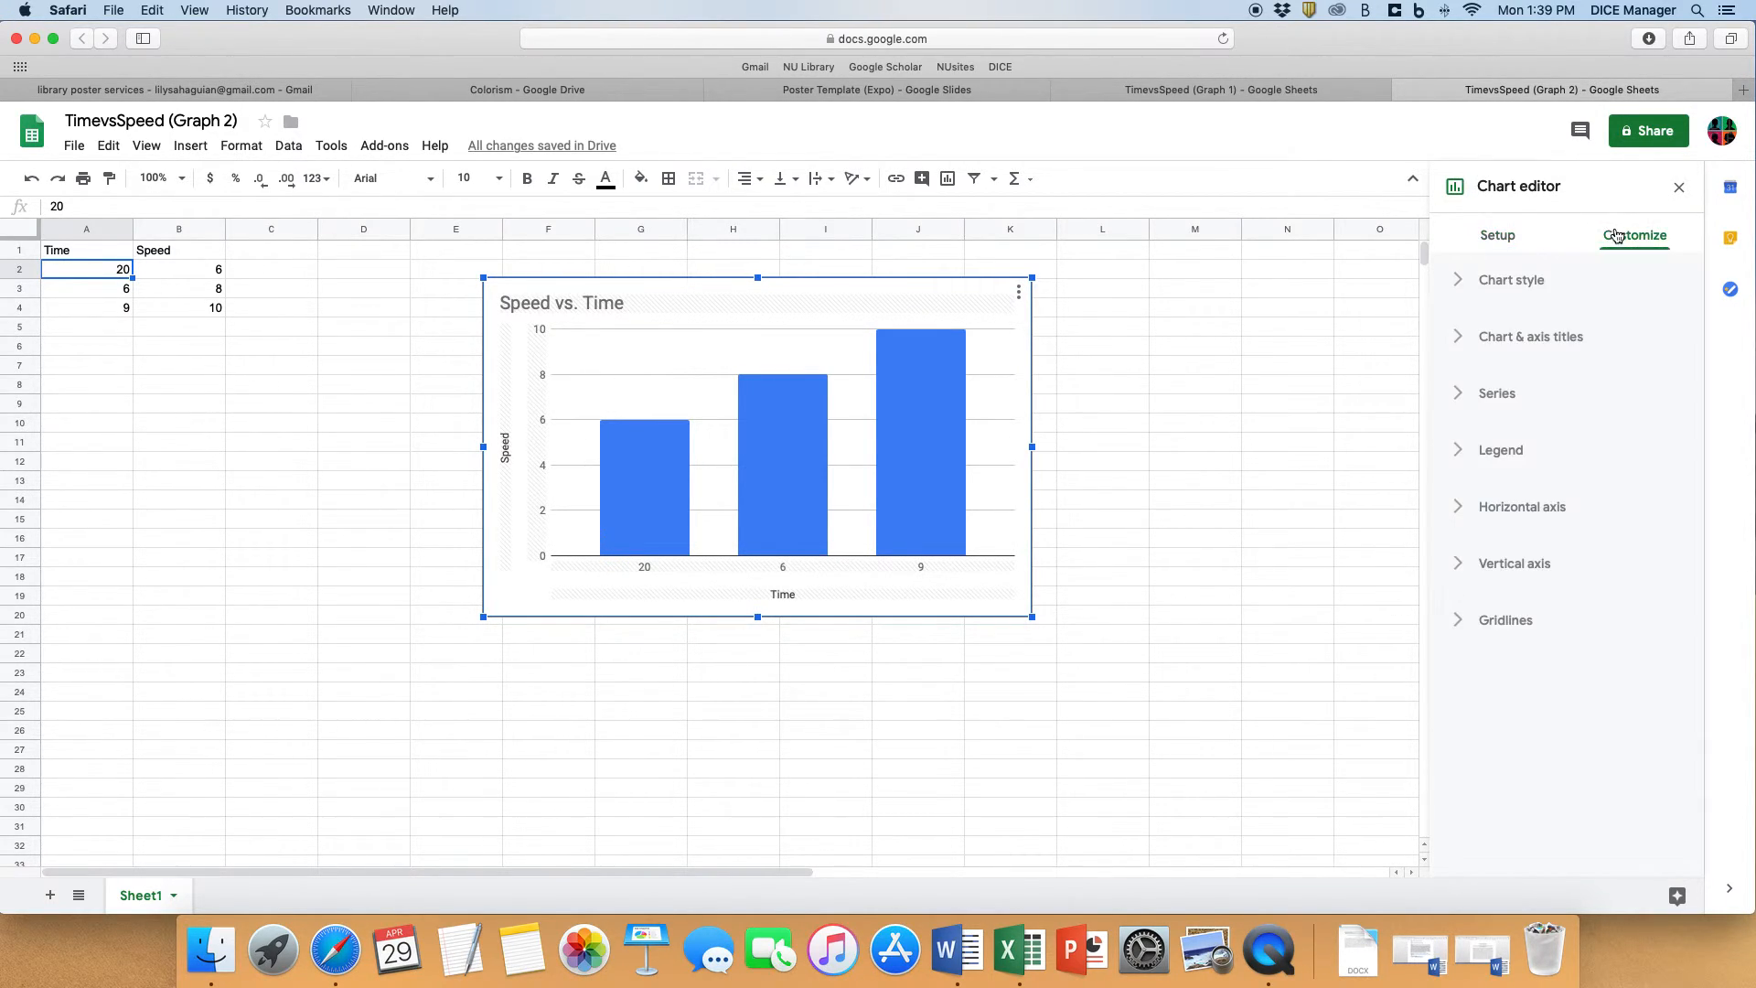
{"action": "left_click", "coordinate": [1458, 283]}
{"action": "left_click", "coordinate": [1460, 286]}
{"action": "left_click", "coordinate": [1460, 405]}
{"action": "left_click", "coordinate": [1474, 562]}
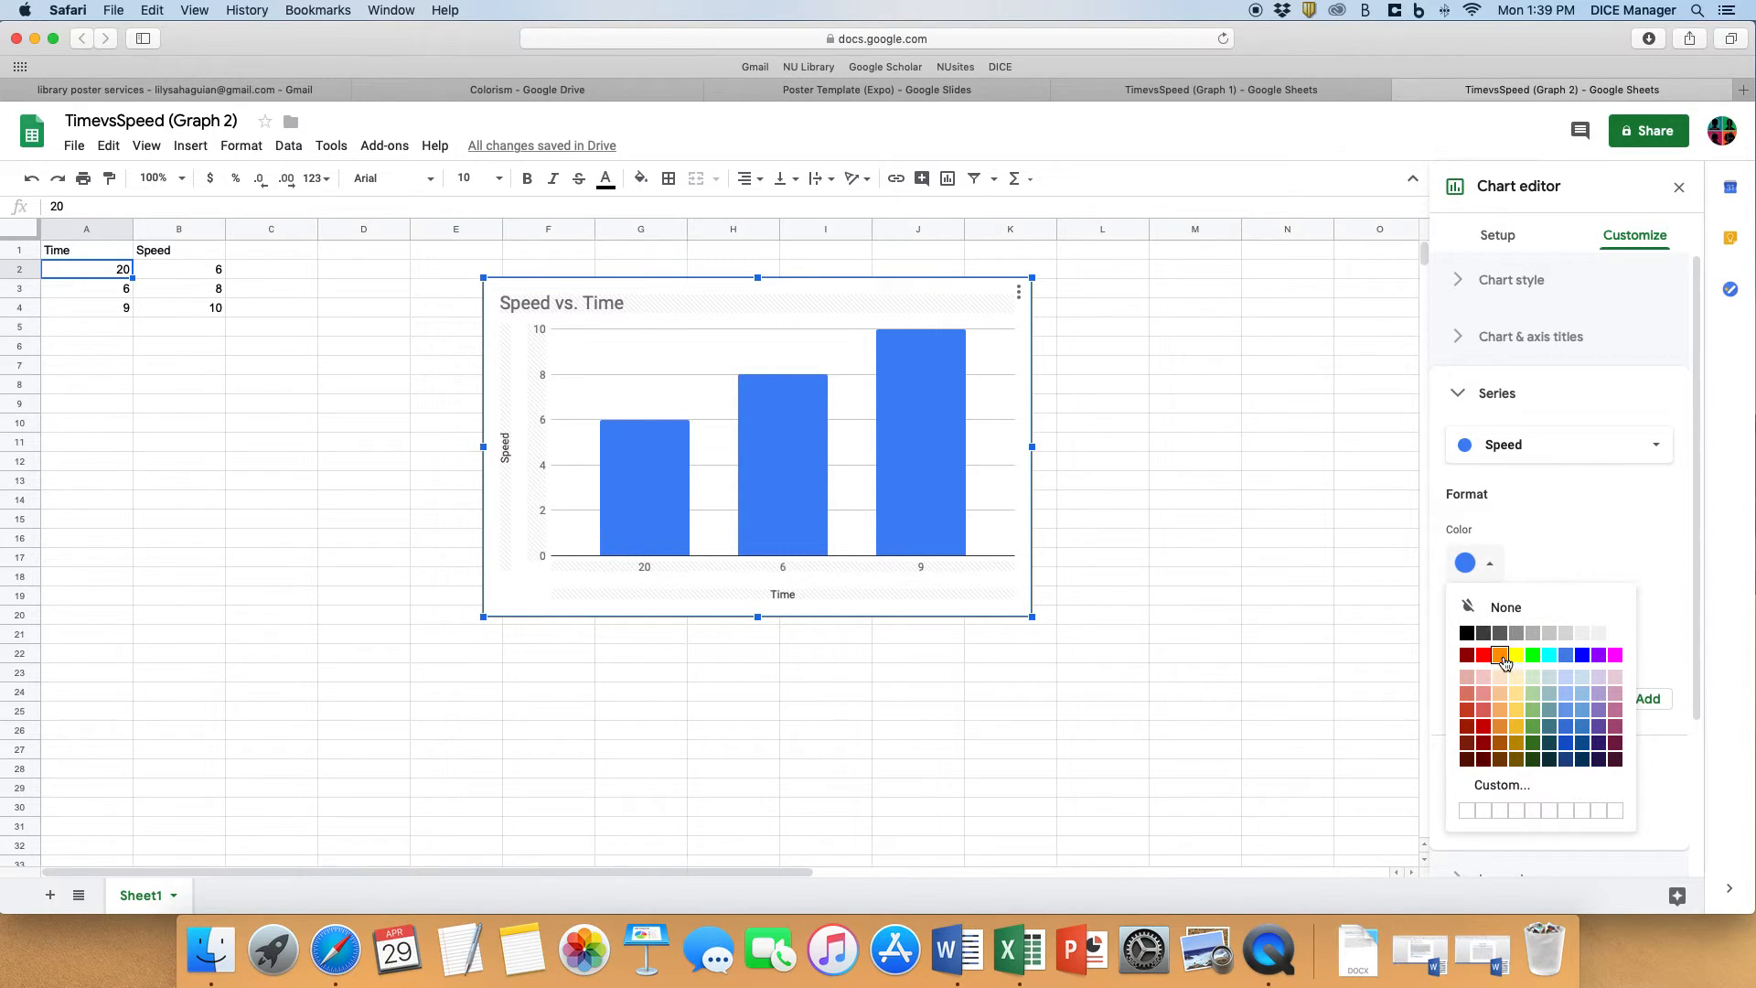
{"action": "left_click", "coordinate": [1484, 656]}
{"action": "left_click", "coordinate": [1155, 428]}
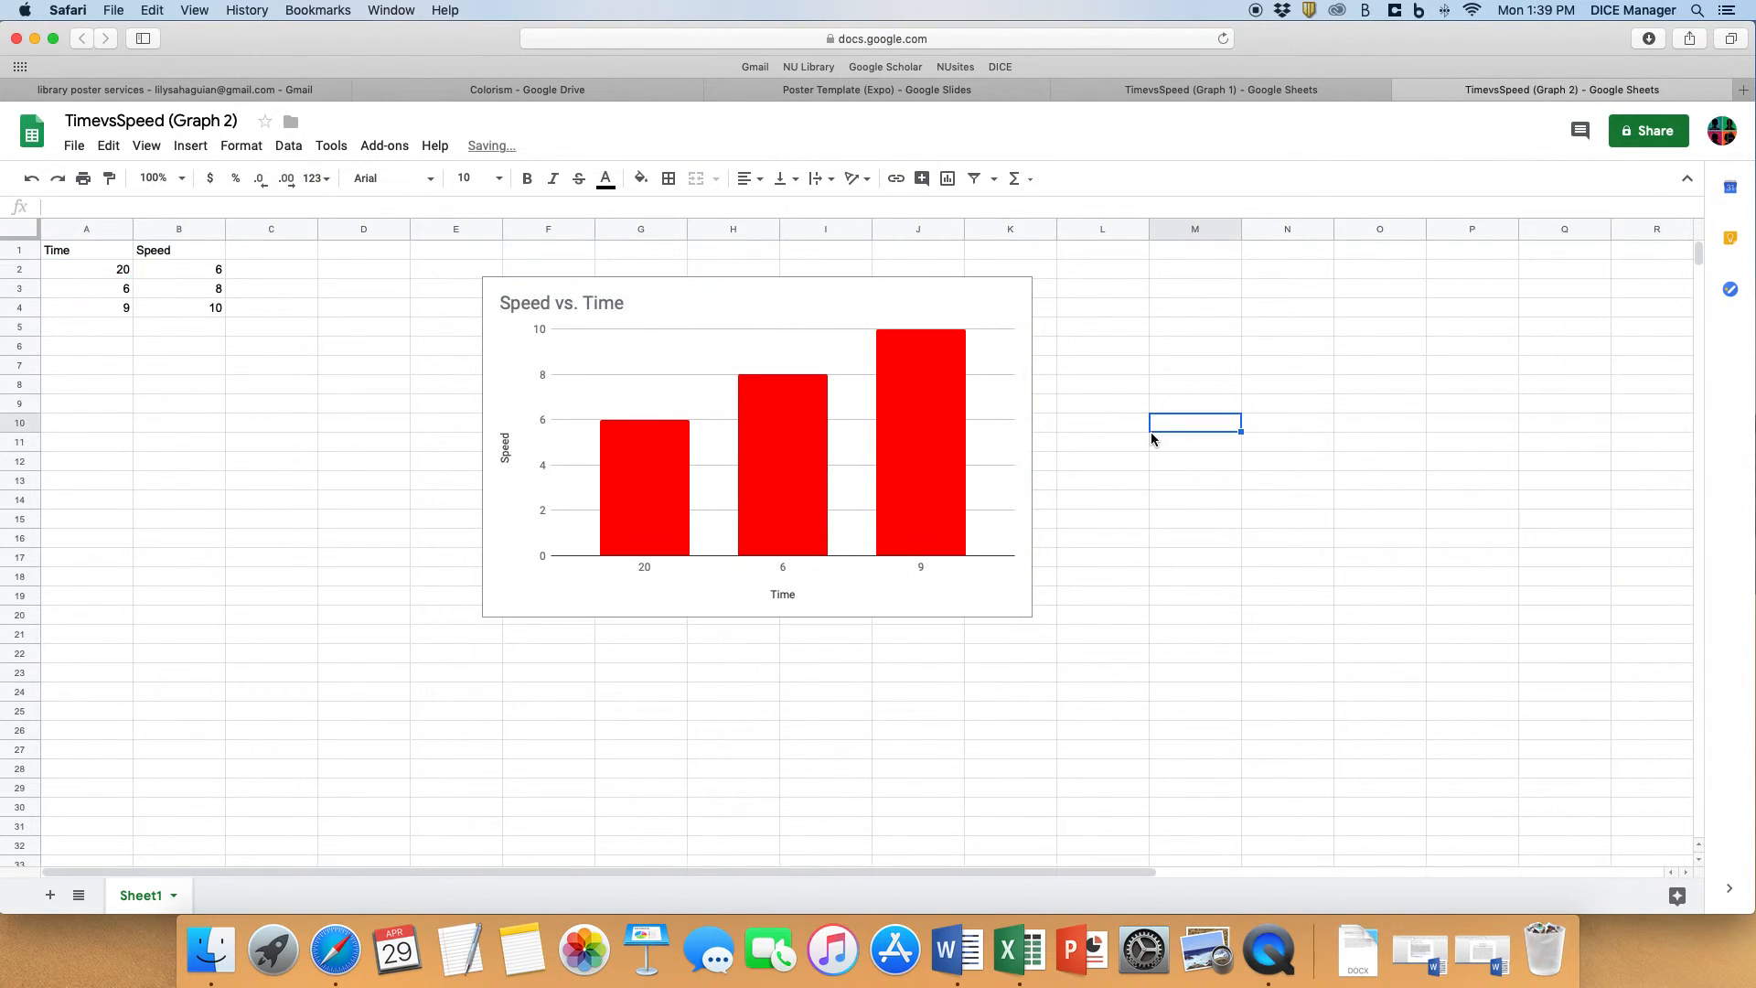
- Update the linked second chart in the Poster Template (Expo) and check its bars and Time axis labels up close
{"action": "left_click", "coordinate": [845, 91]}
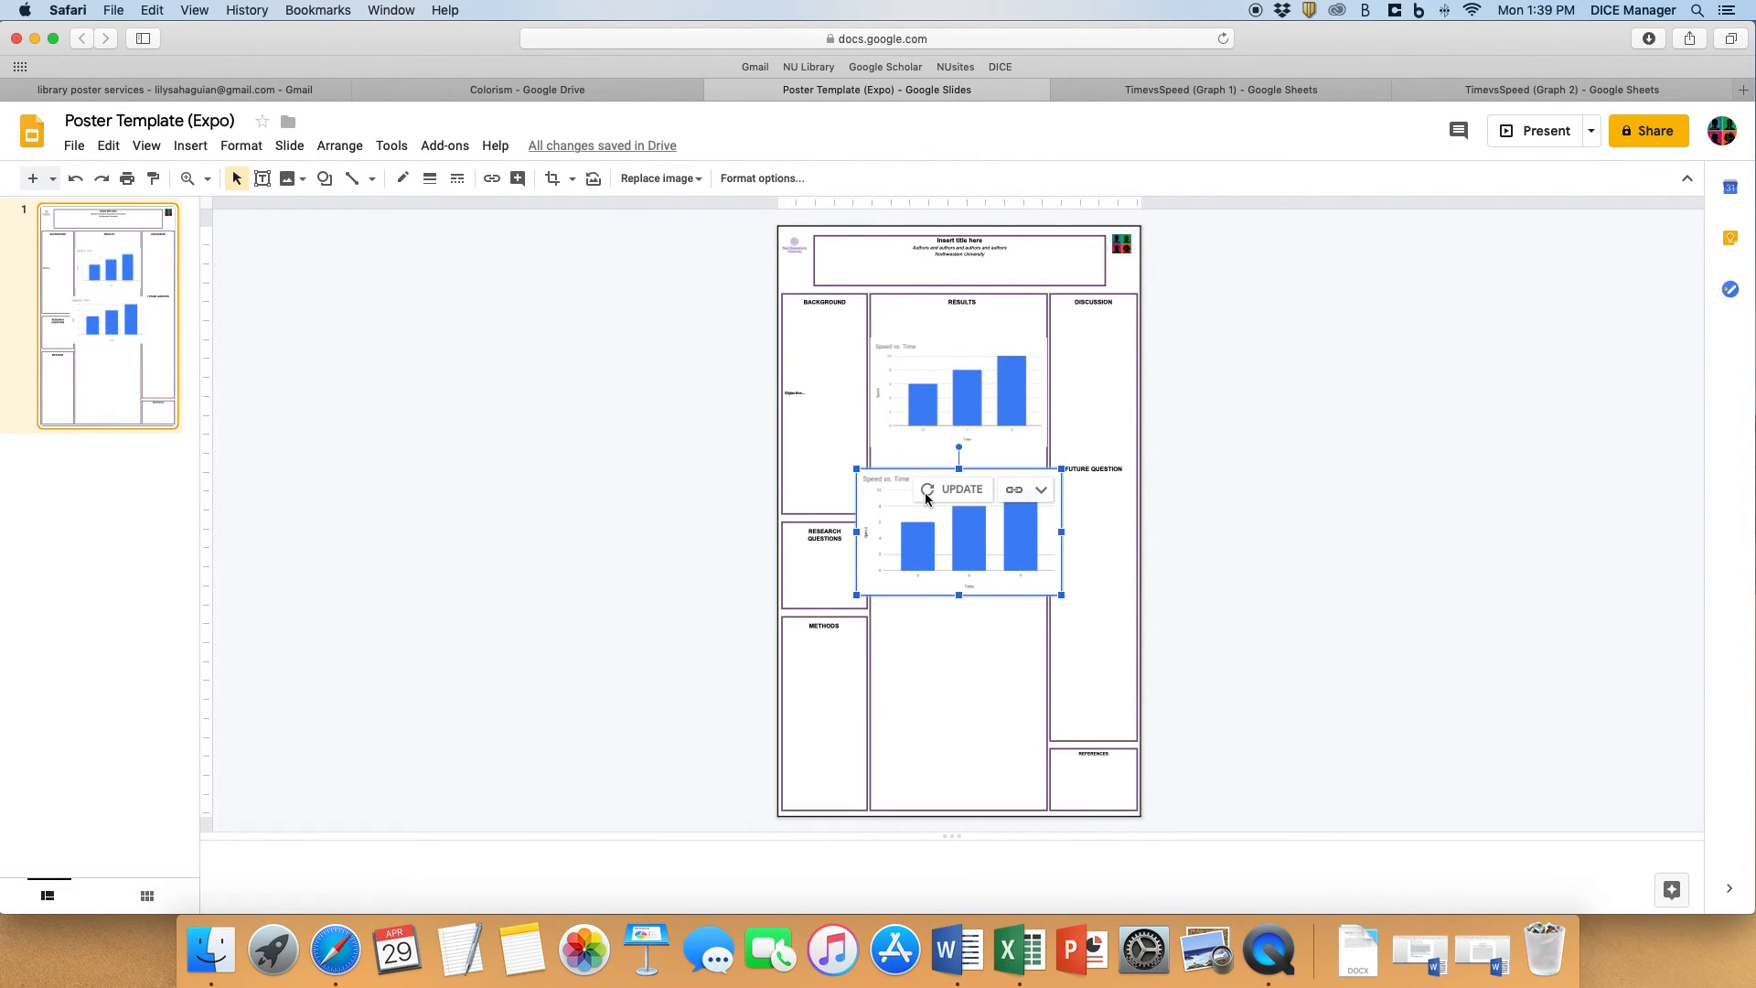
{"action": "left_click", "coordinate": [954, 492]}
{"action": "left_click", "coordinate": [427, 238]}
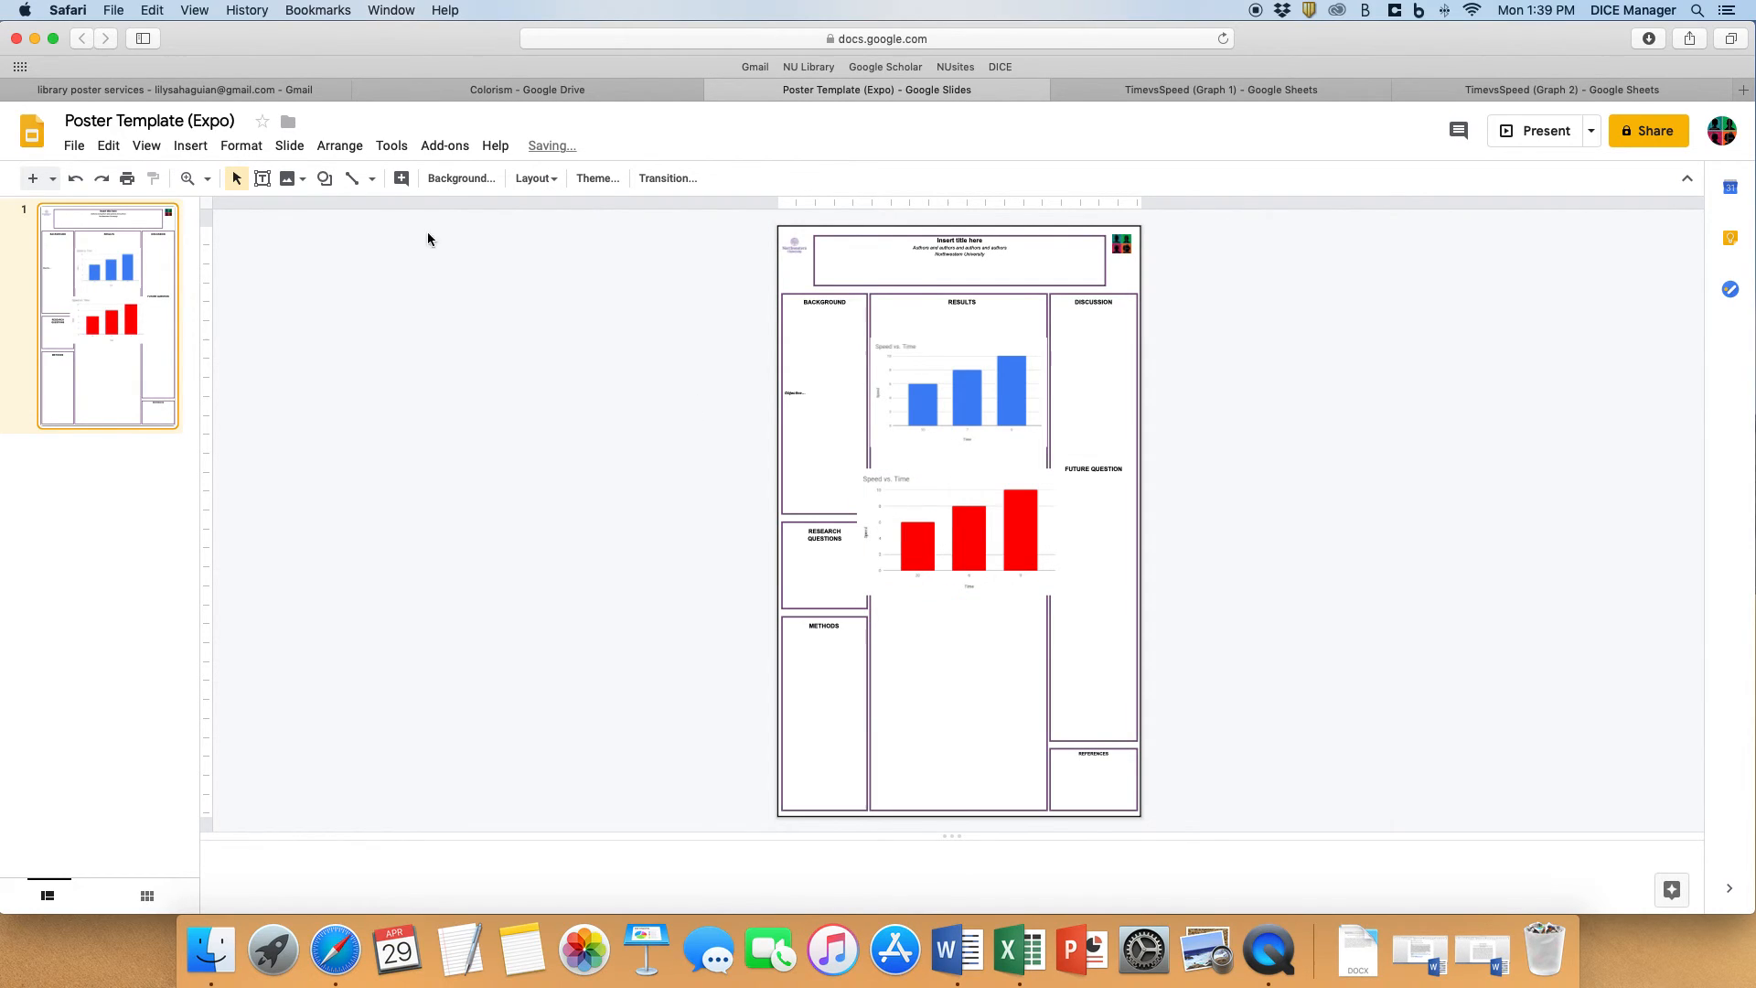
{"action": "left_click", "coordinate": [187, 178]}
{"action": "left_click", "coordinate": [919, 581]}
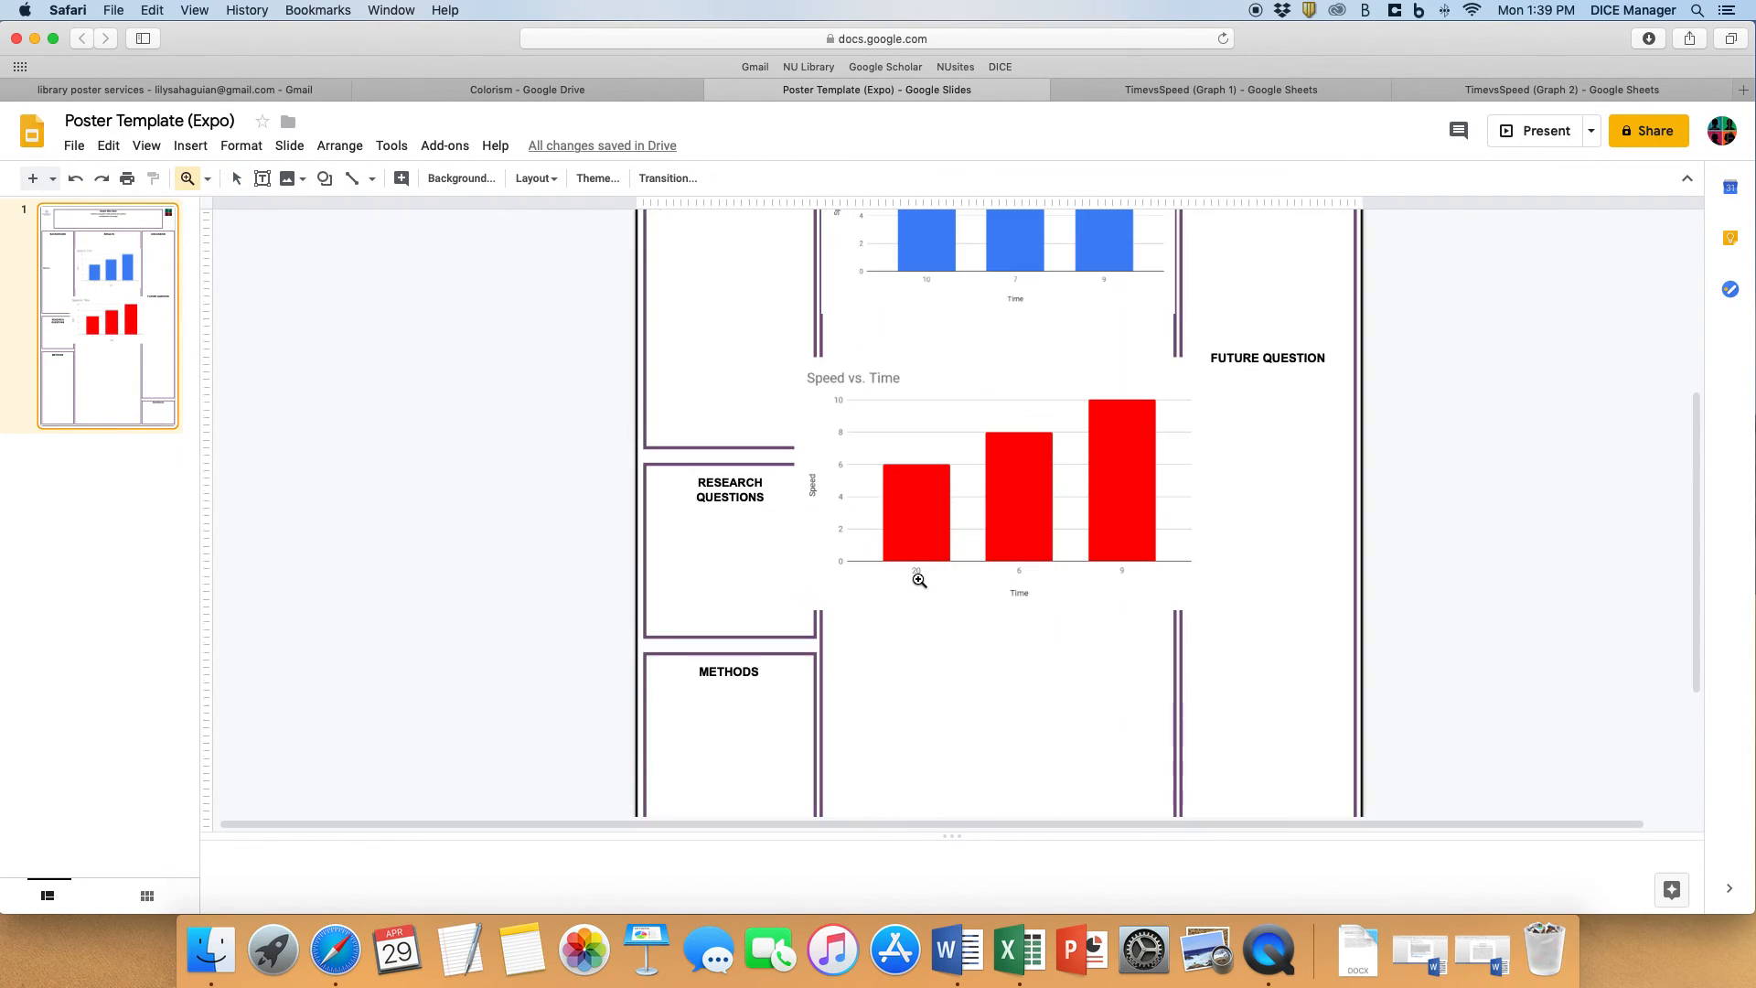
{"action": "left_click", "coordinate": [920, 580]}
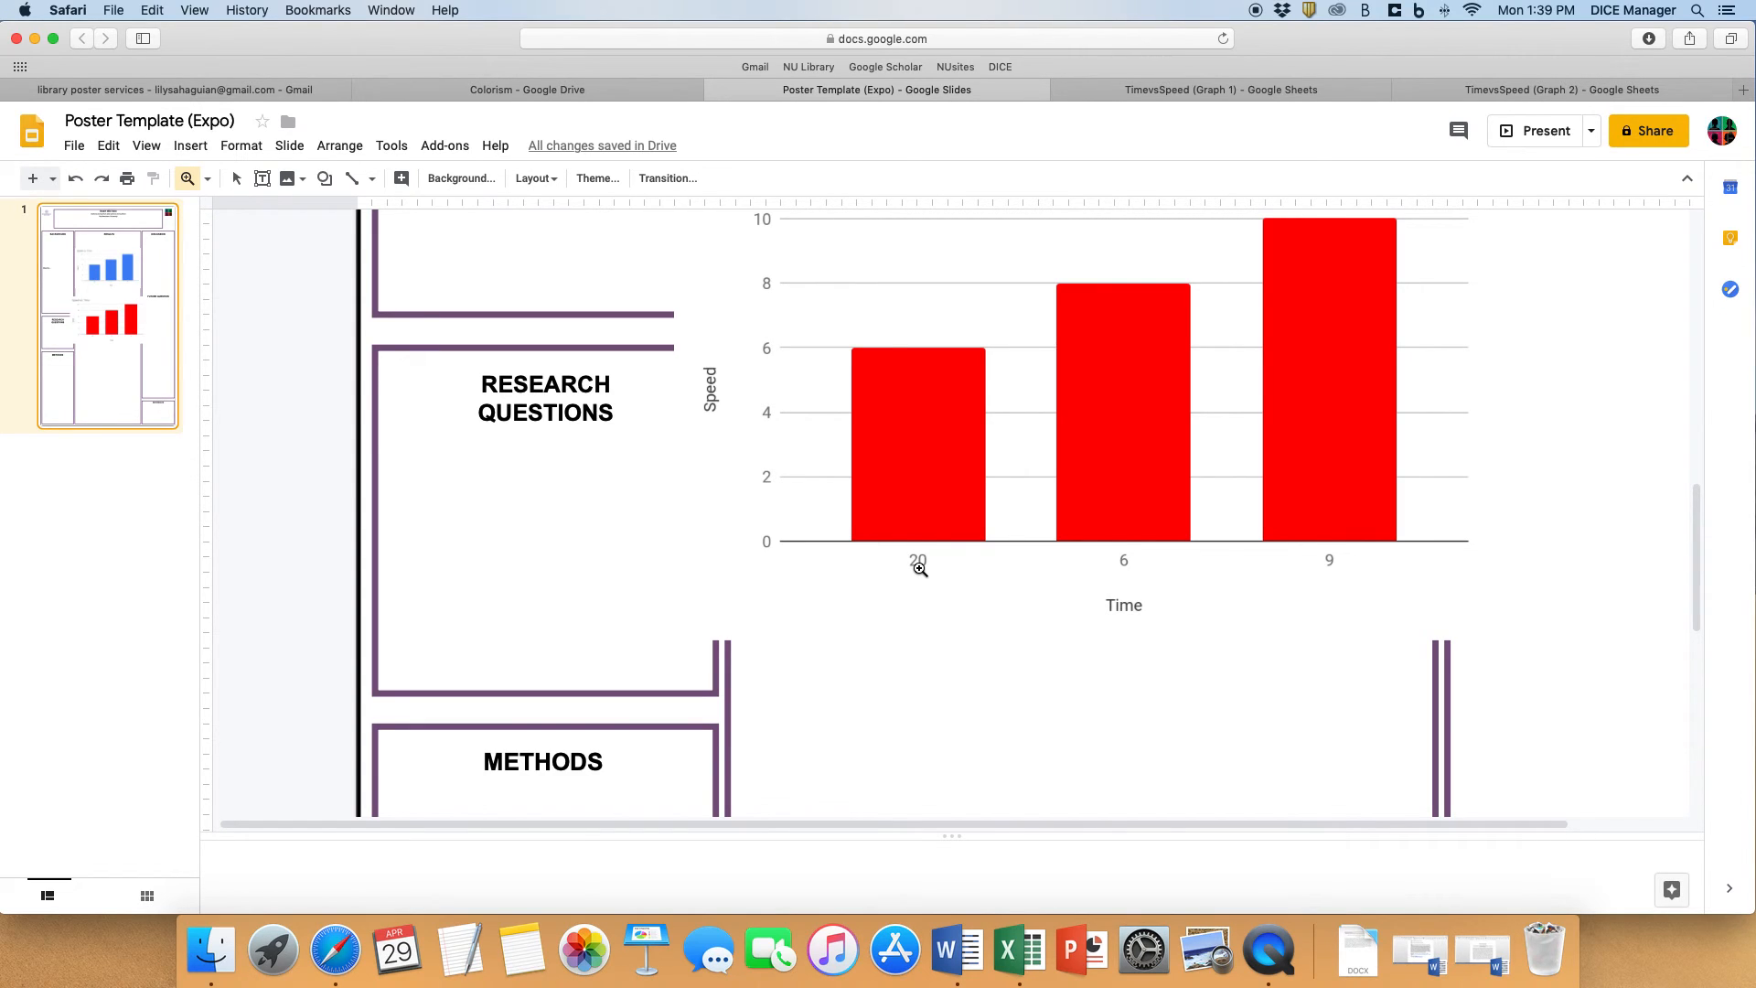
{"action": "left_click", "coordinate": [208, 178]}
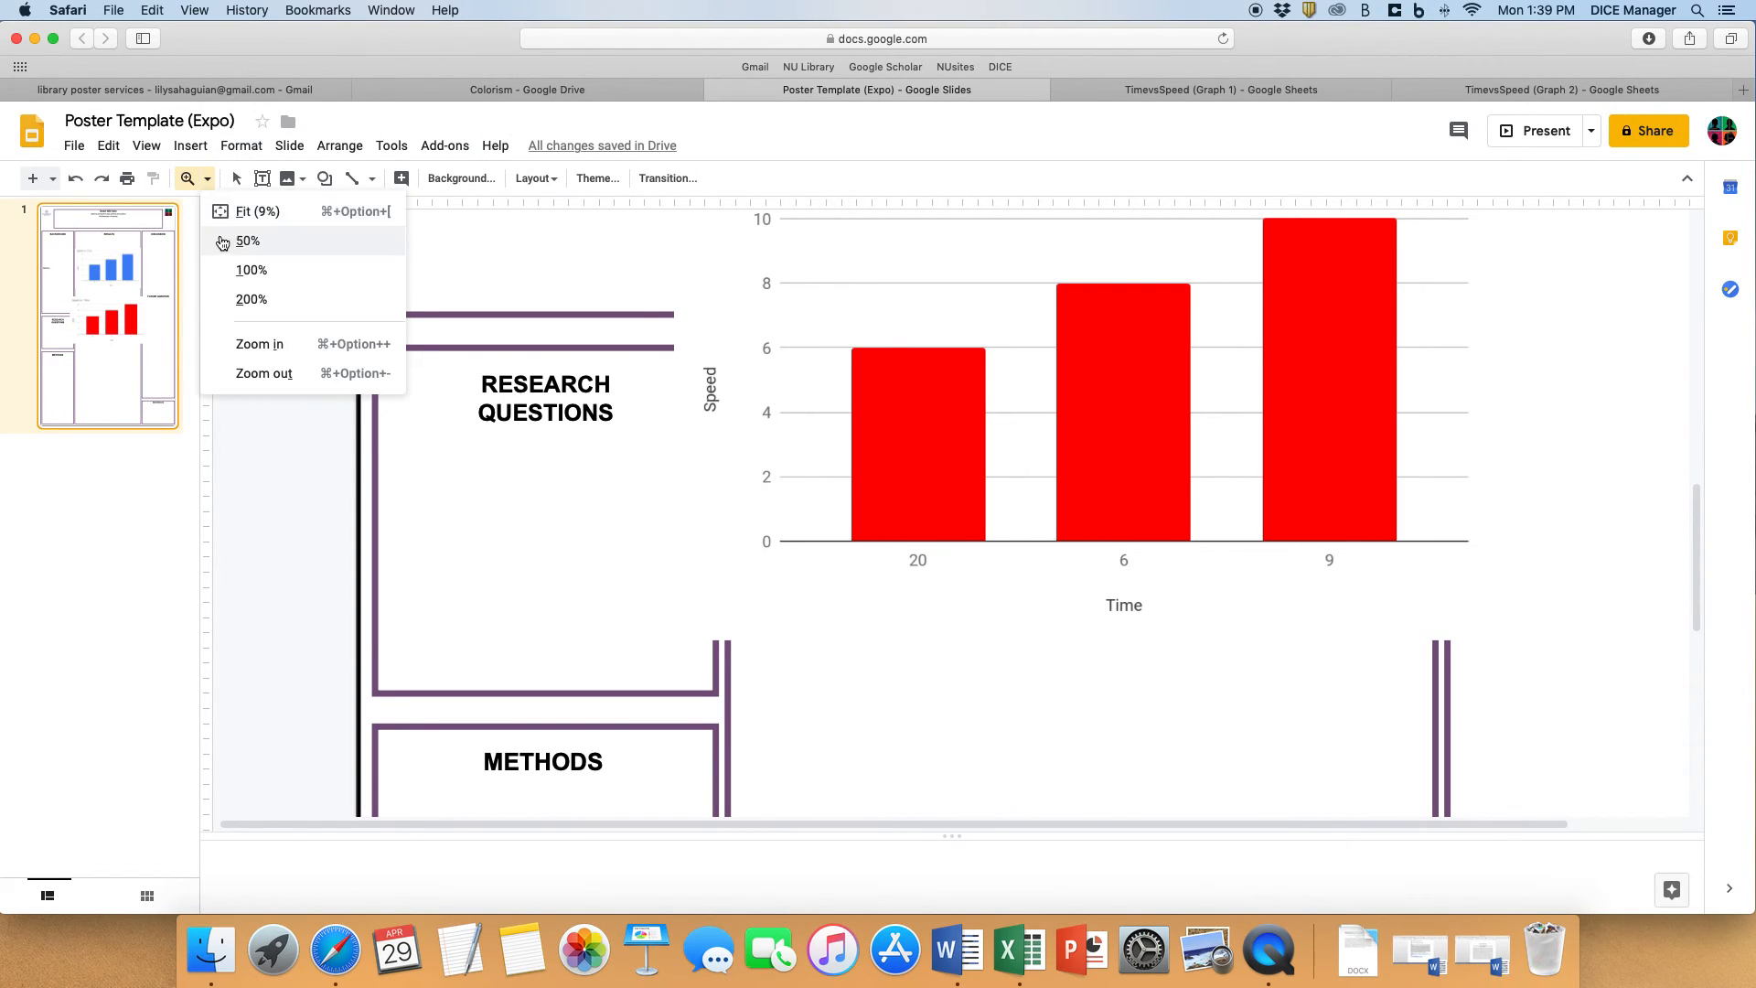
{"action": "left_click", "coordinate": [250, 224]}
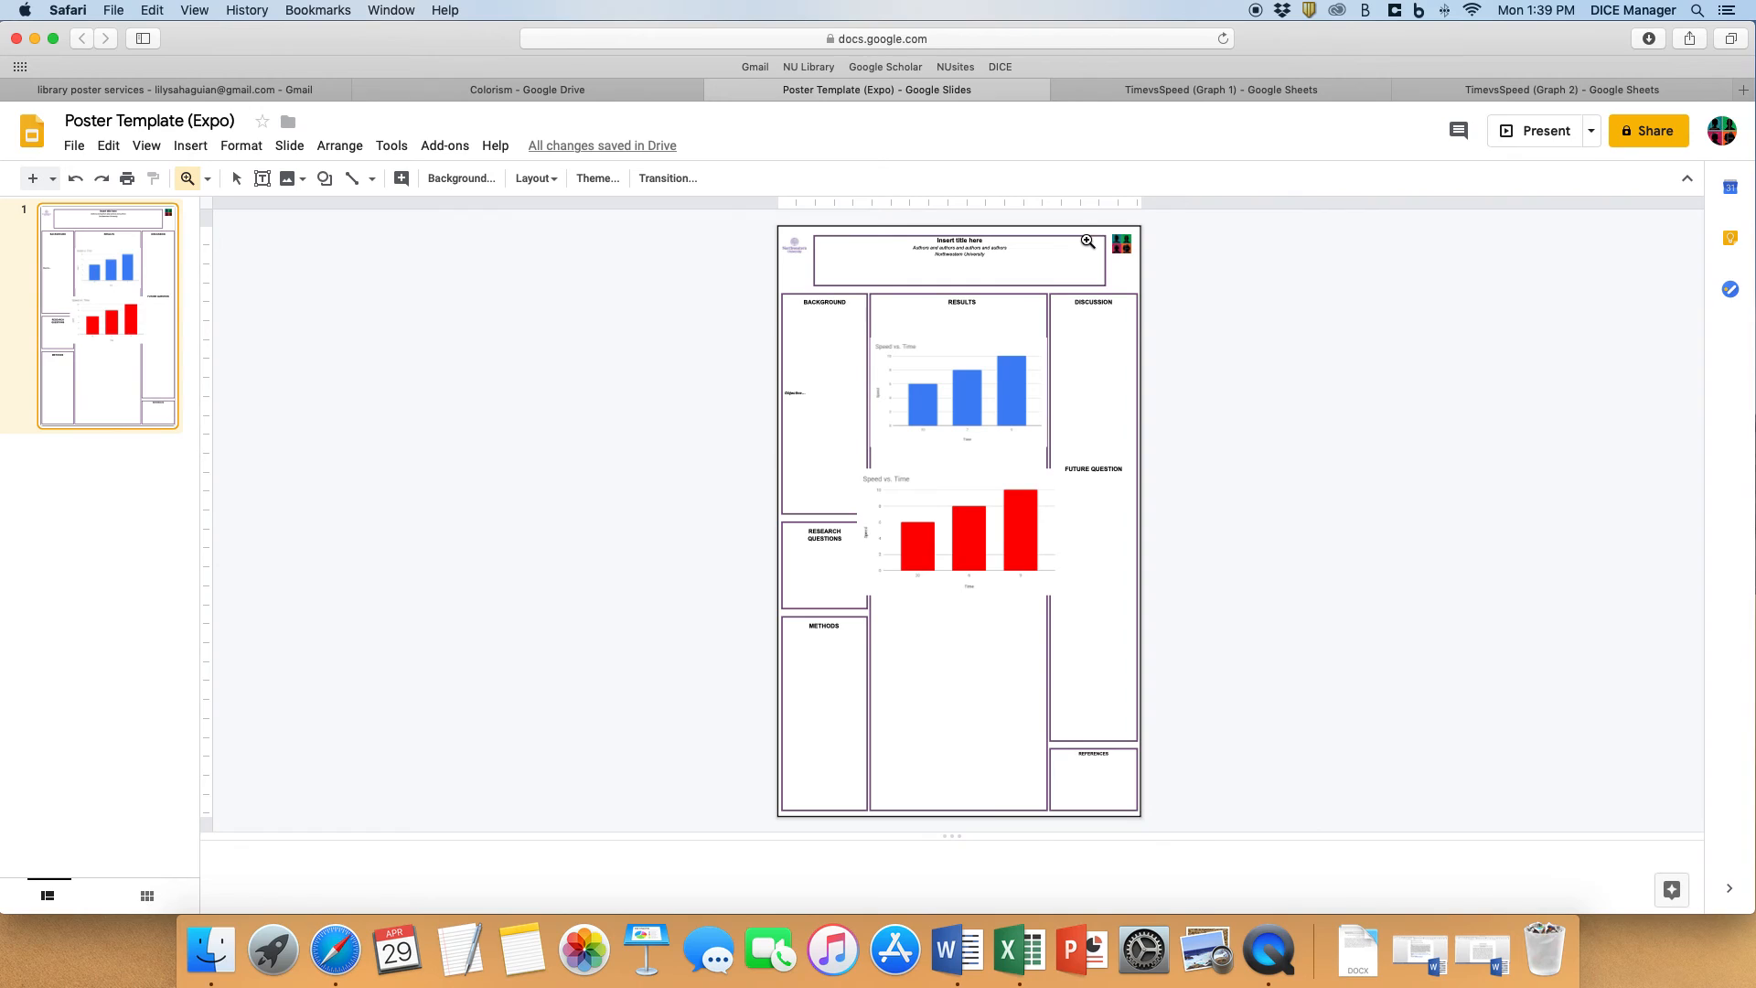